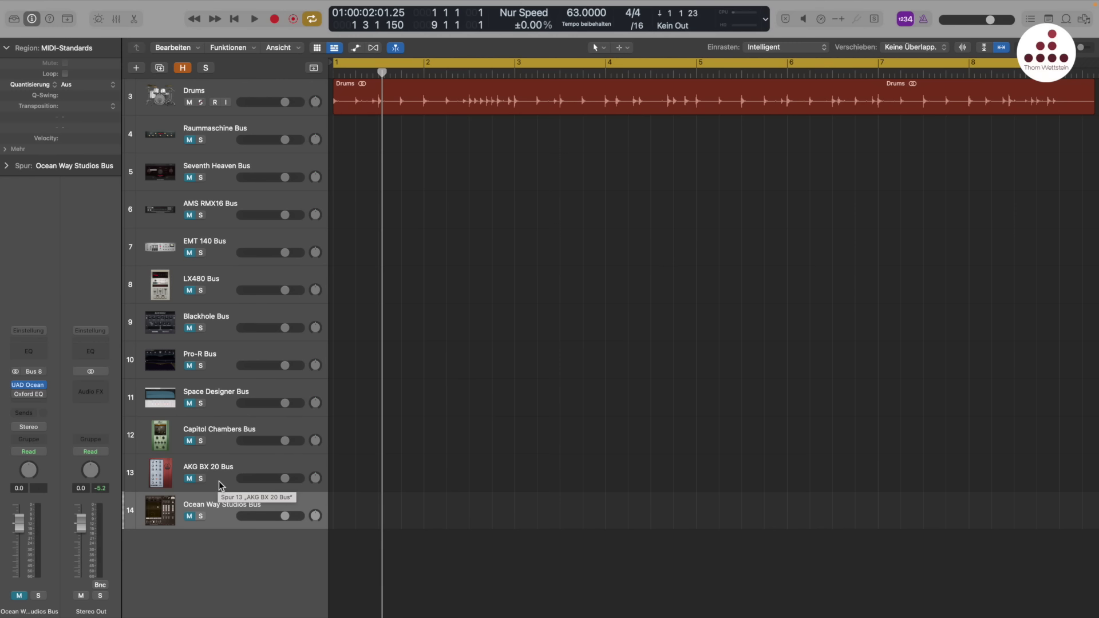
Step: Look through the reverb buses, including the EMT 140, LX480, Capitol Chambers and AKG BX 20 channel strips
{"action": "left_click", "coordinate": [221, 142]}
{"action": "left_click", "coordinate": [221, 246]}
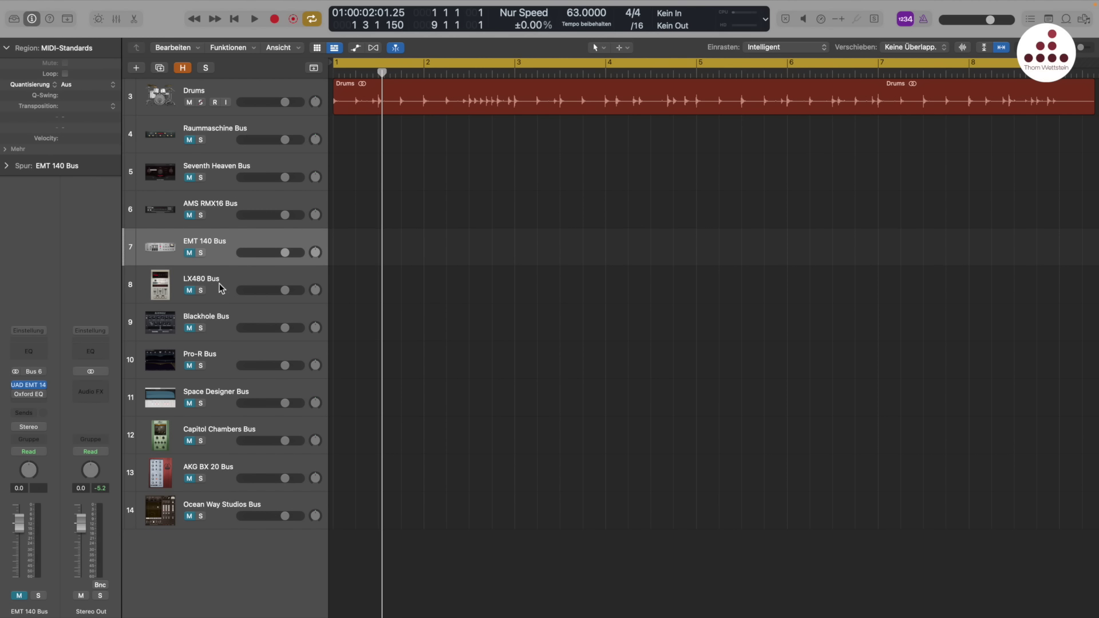
{"action": "left_click", "coordinate": [219, 286]}
{"action": "left_click", "coordinate": [215, 429]}
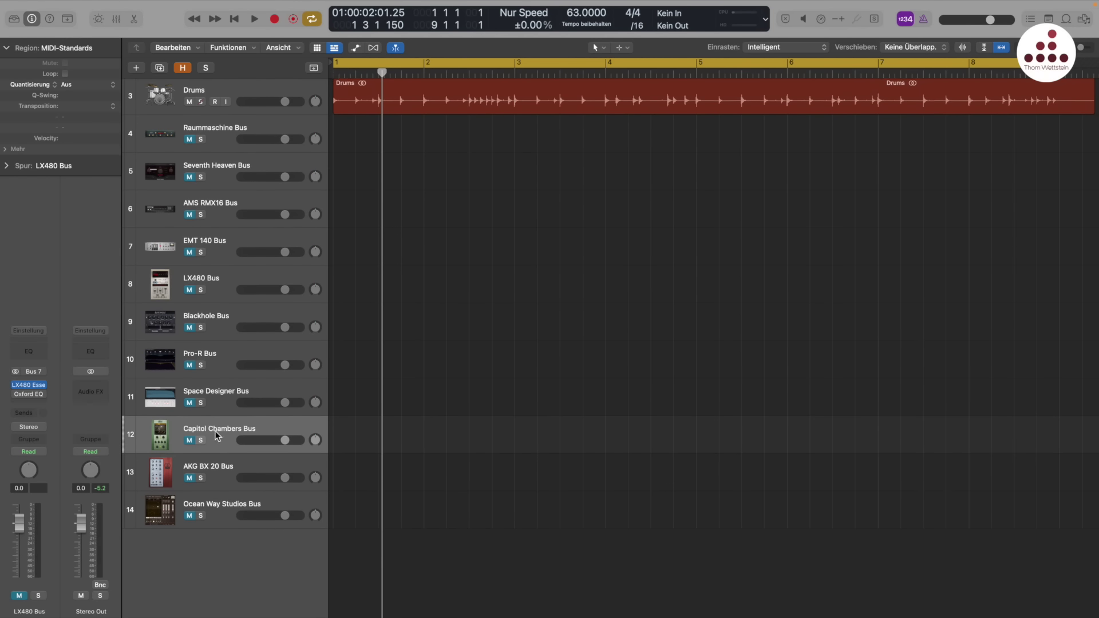
{"action": "left_click", "coordinate": [216, 468]}
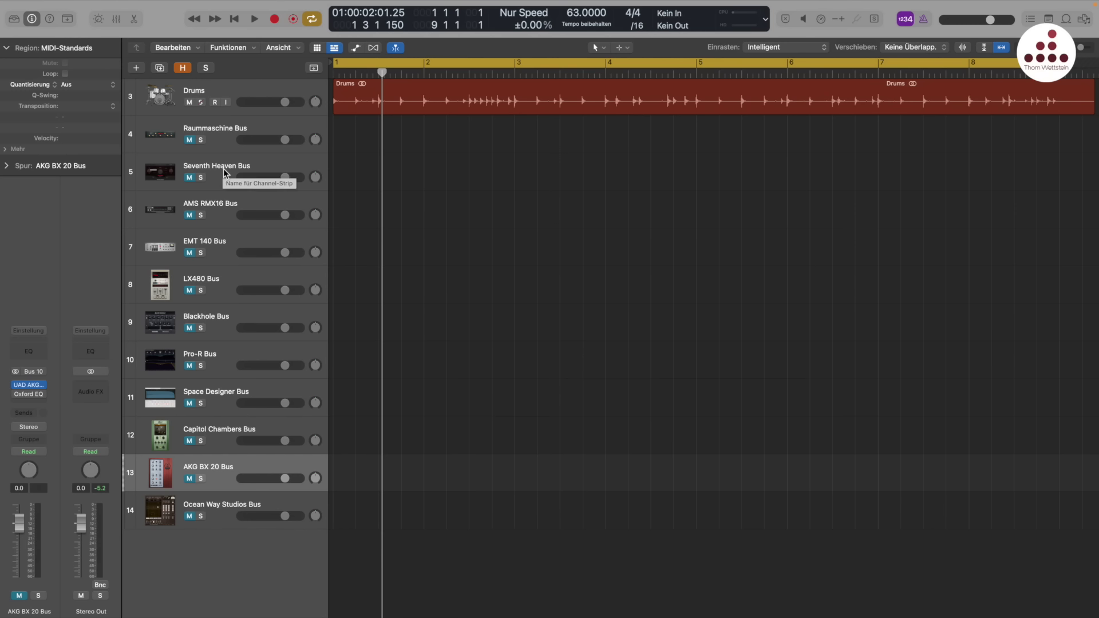
Step: Open the Raummaschine plug-in from the Raummaschine Bus and position its window below the Drums track
{"action": "left_click", "coordinate": [225, 127]}
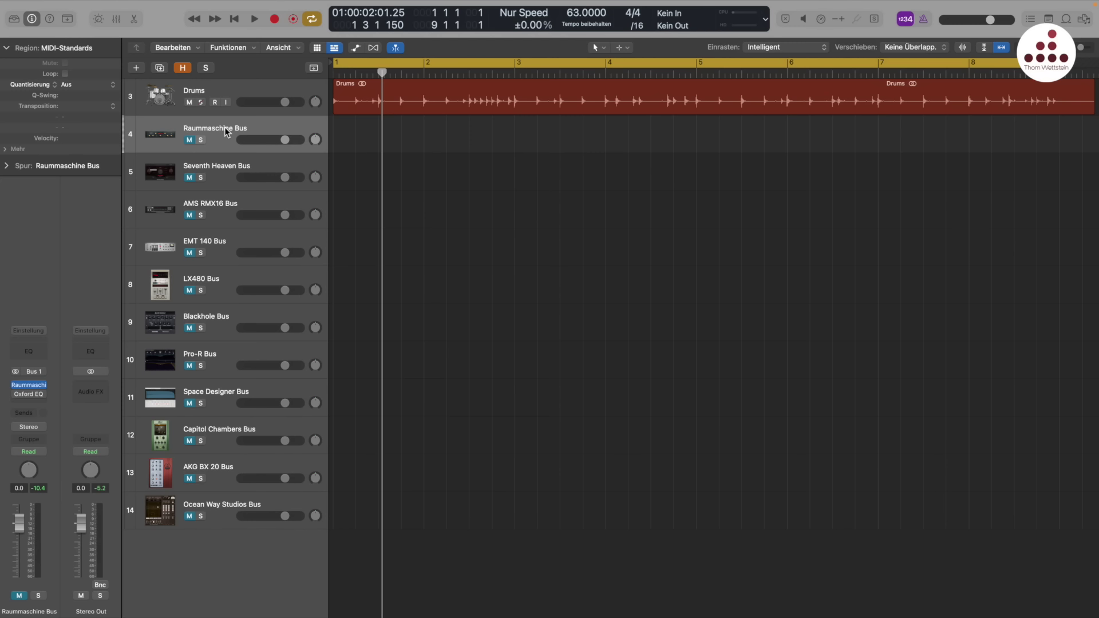
{"action": "left_click", "coordinate": [29, 385]}
{"action": "left_click_drag", "start_coordinate": [611, 147], "coordinate": [583, 167]}
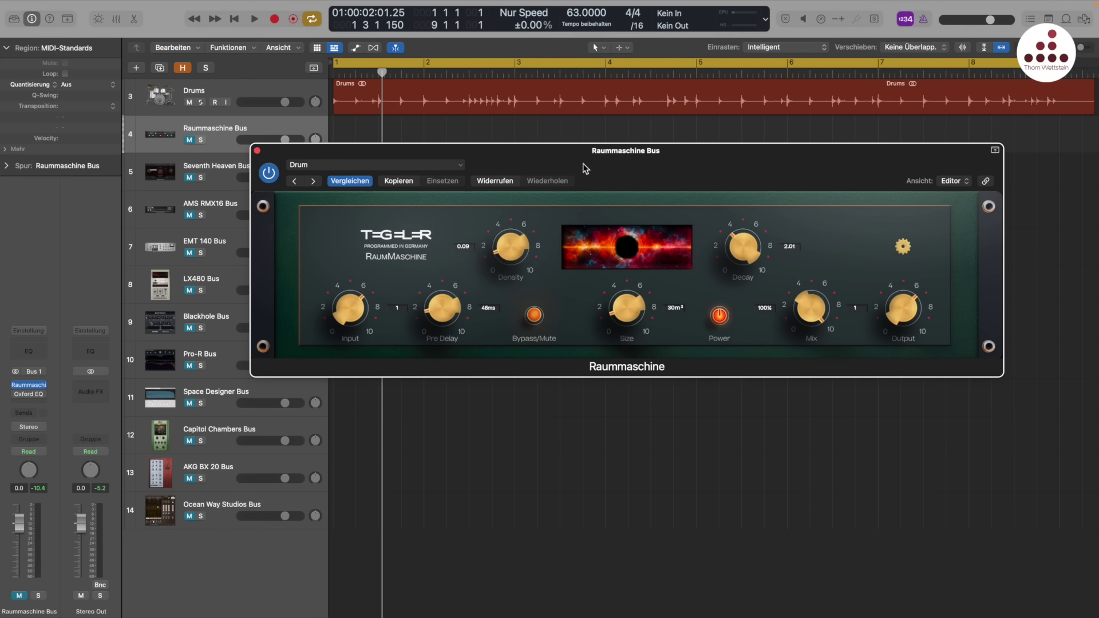
{"action": "left_click_drag", "start_coordinate": [583, 163], "coordinate": [582, 177]}
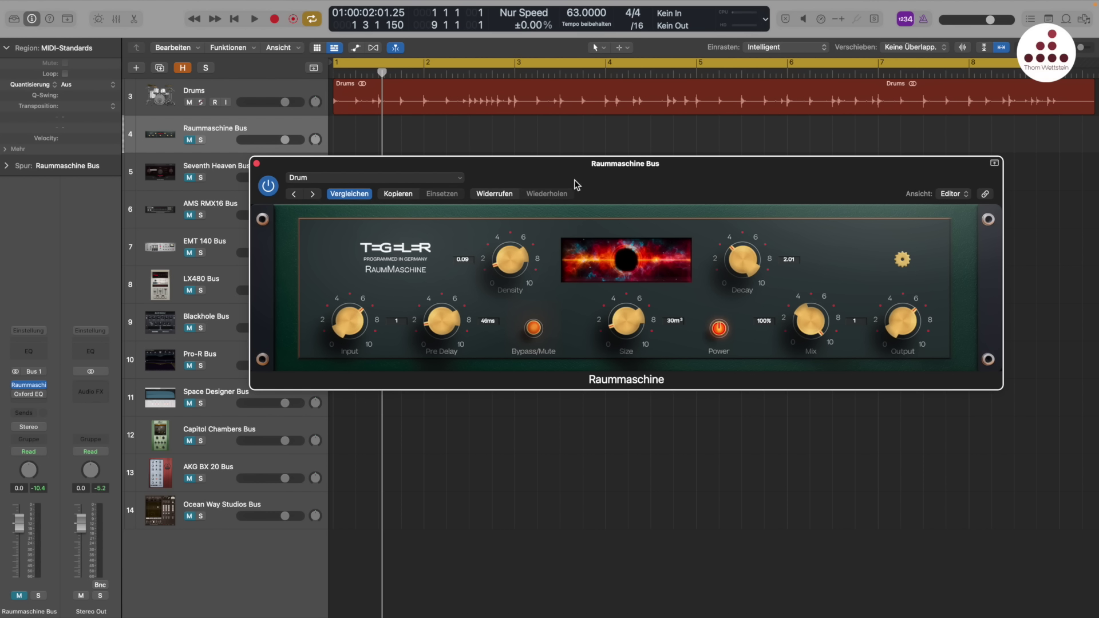
Step: Select the Drums track and play the drums briefly without the Raummaschine reverb
{"action": "left_click", "coordinate": [201, 140]}
{"action": "left_click", "coordinate": [265, 93]}
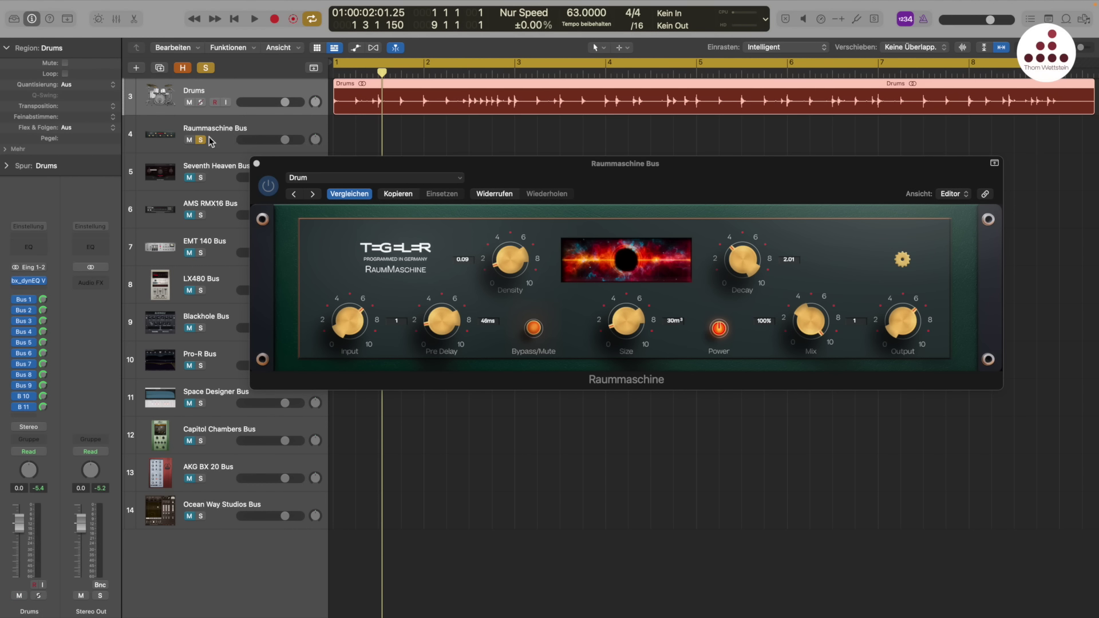
{"action": "left_click", "coordinate": [203, 140]}
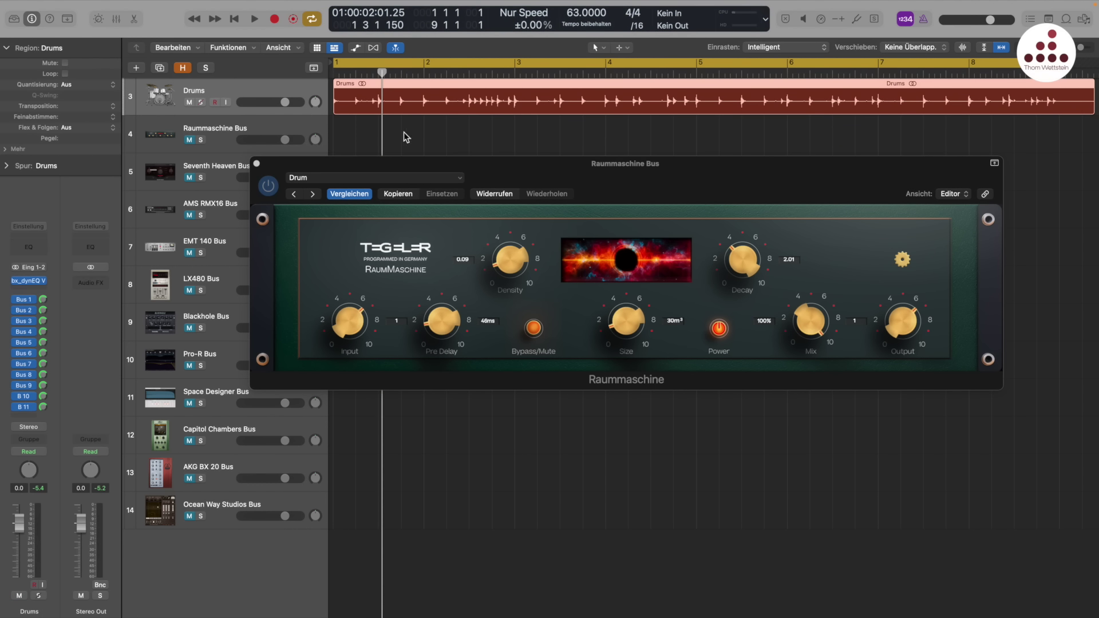
{"action": "key", "text": "space"}
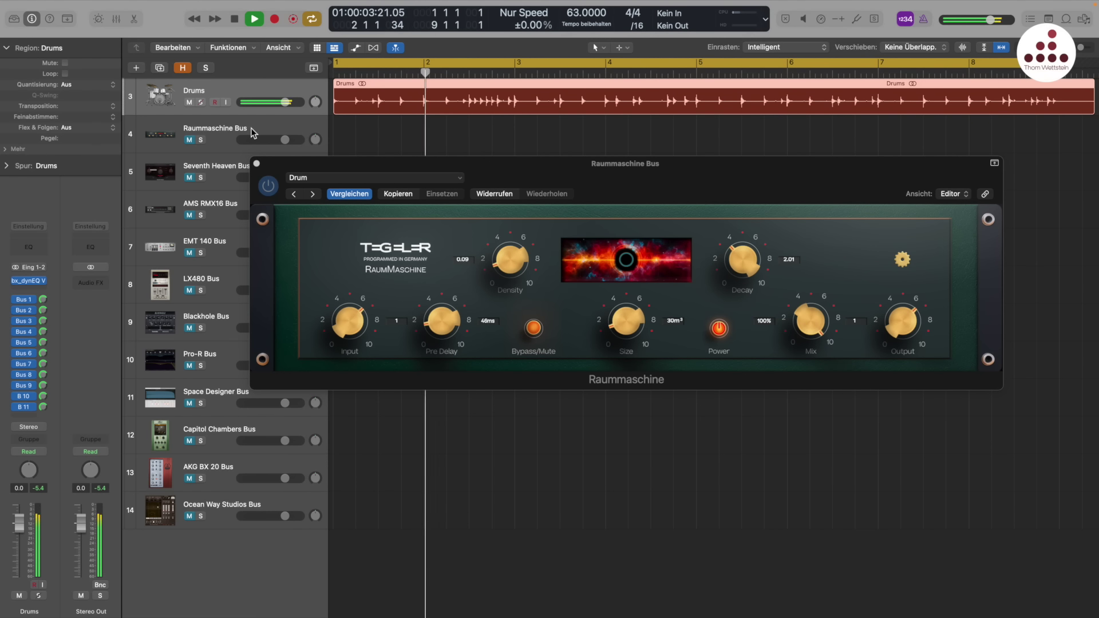
{"action": "key", "text": "space"}
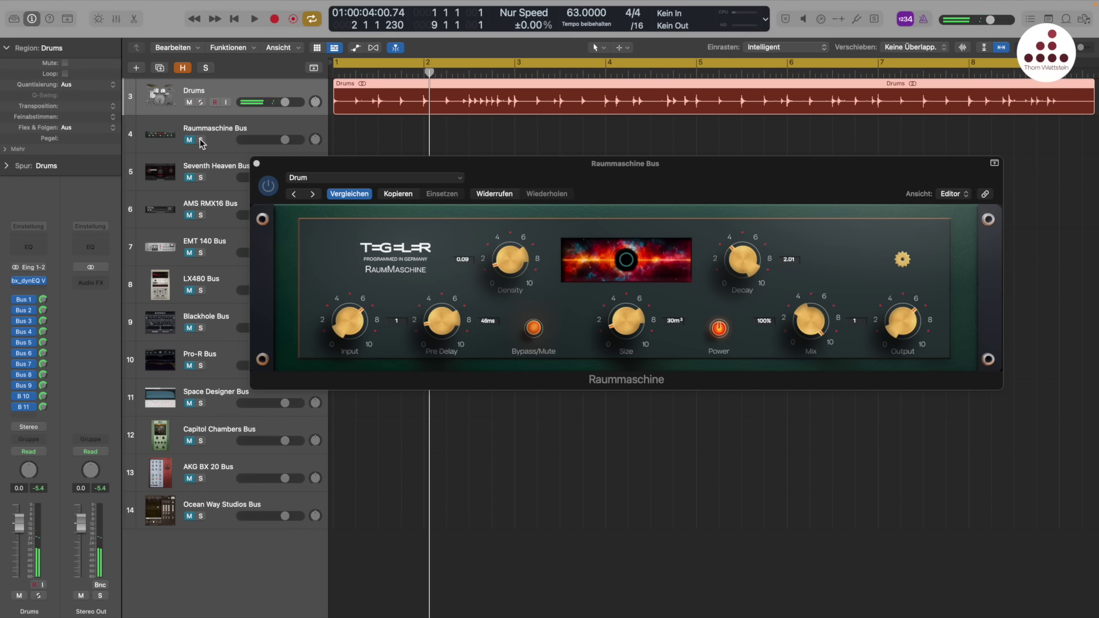
Step: Solo the Raummaschine Bus and listen to the drums with its reverb
{"action": "left_click", "coordinate": [201, 141]}
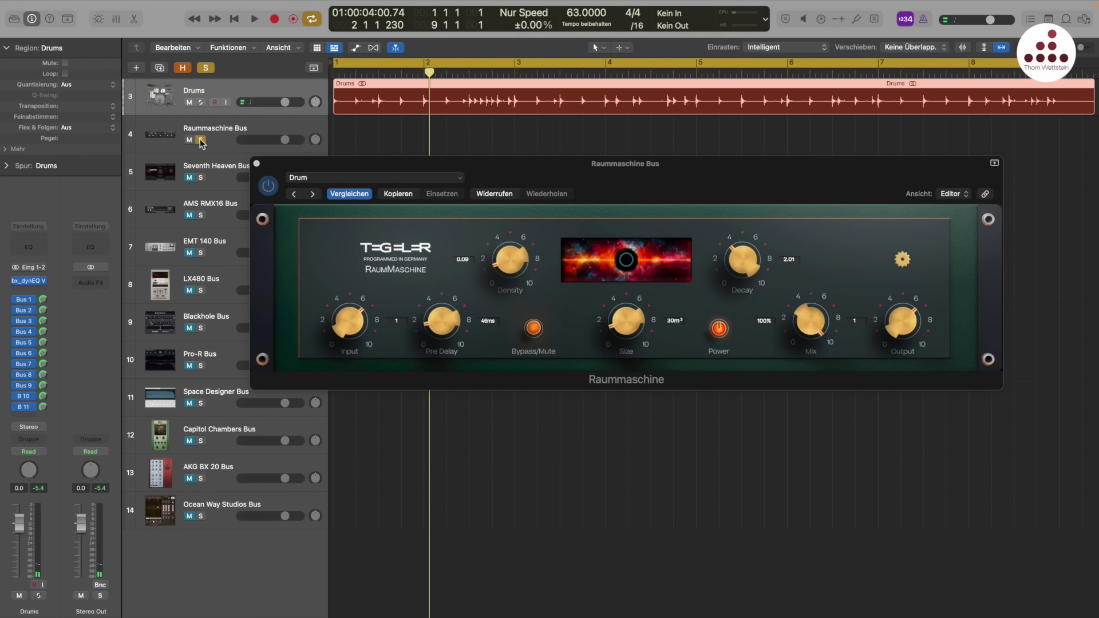
{"action": "key", "text": "space"}
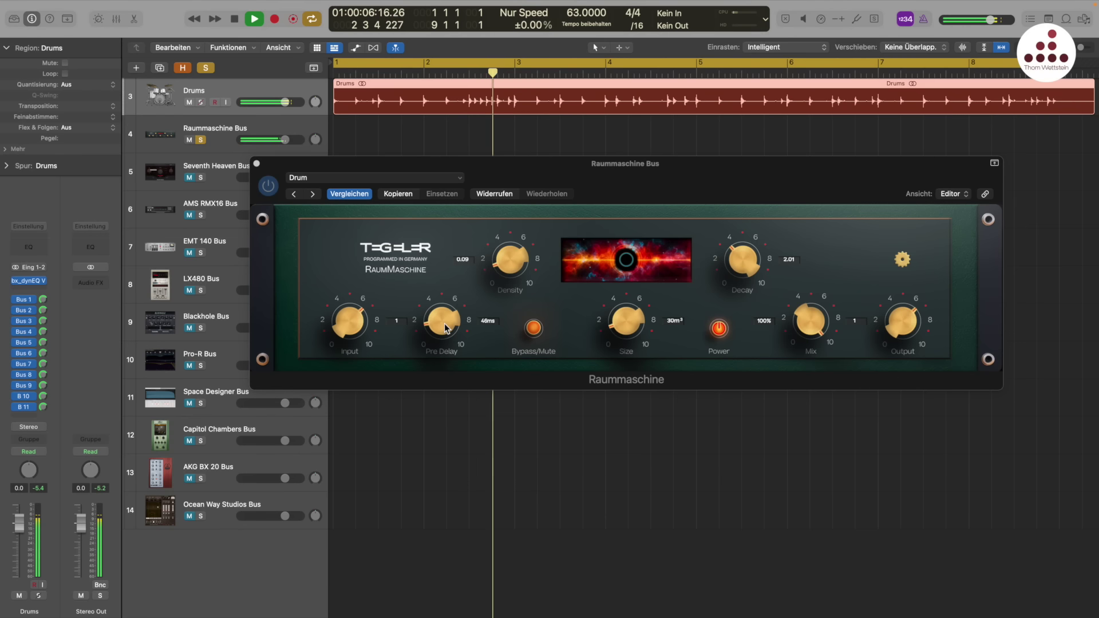
{"action": "key", "text": "space"}
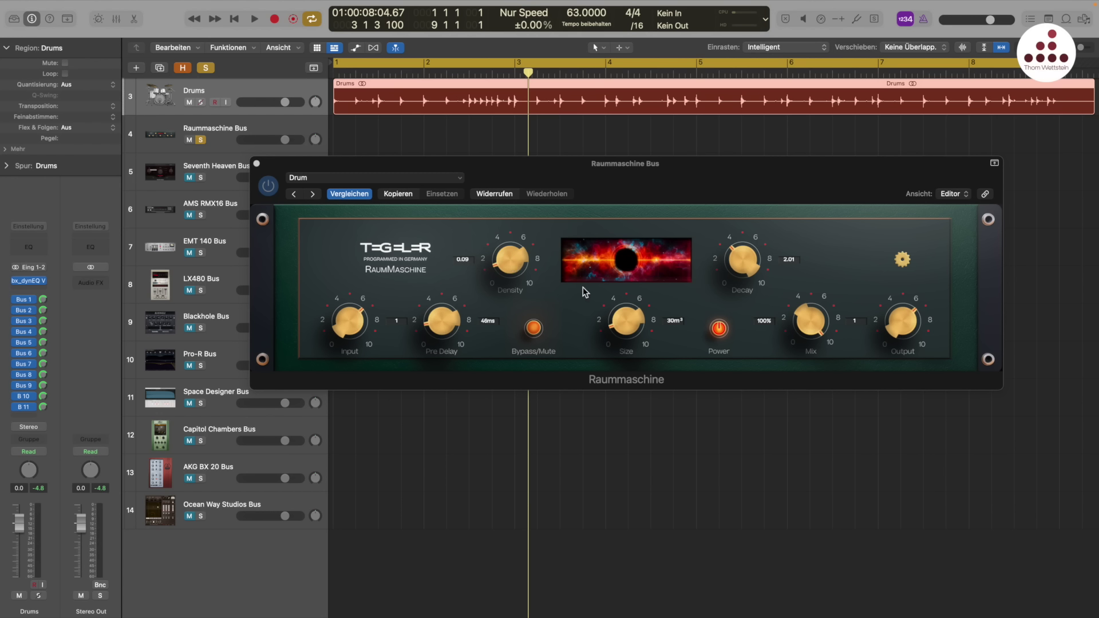
Step: During playback, raise the Raummaschine's Size to about 200 m³ and its Decay to about 4.89
{"action": "key", "text": "space"}
{"action": "left_click", "coordinate": [620, 323]}
{"action": "left_click_drag", "start_coordinate": [620, 323], "coordinate": [633, 282]}
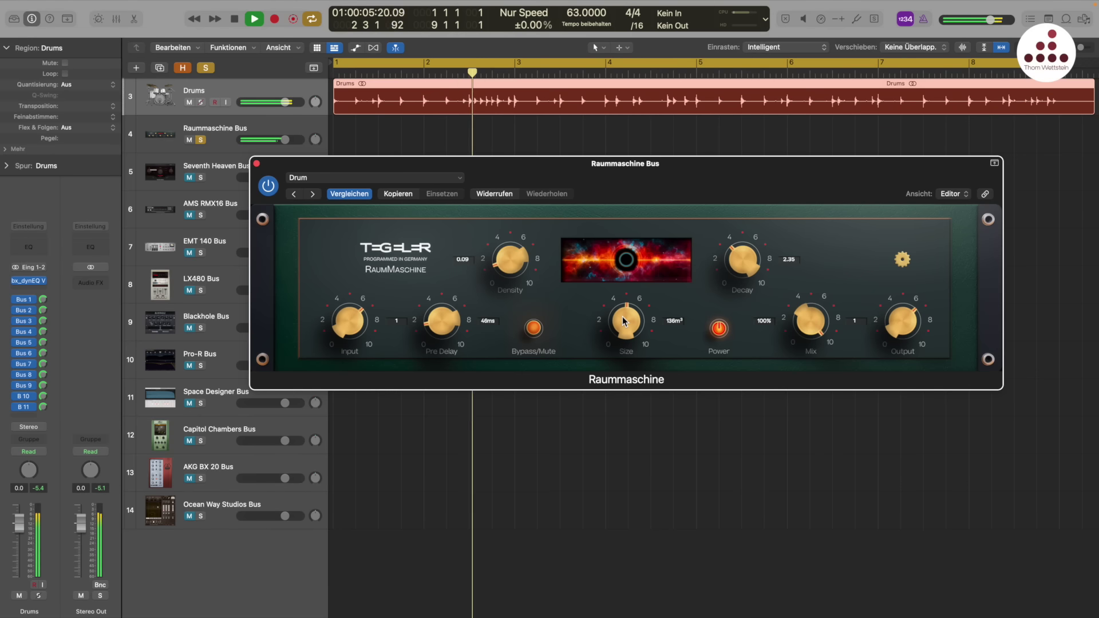
{"action": "left_click_drag", "start_coordinate": [618, 315], "coordinate": [627, 294]}
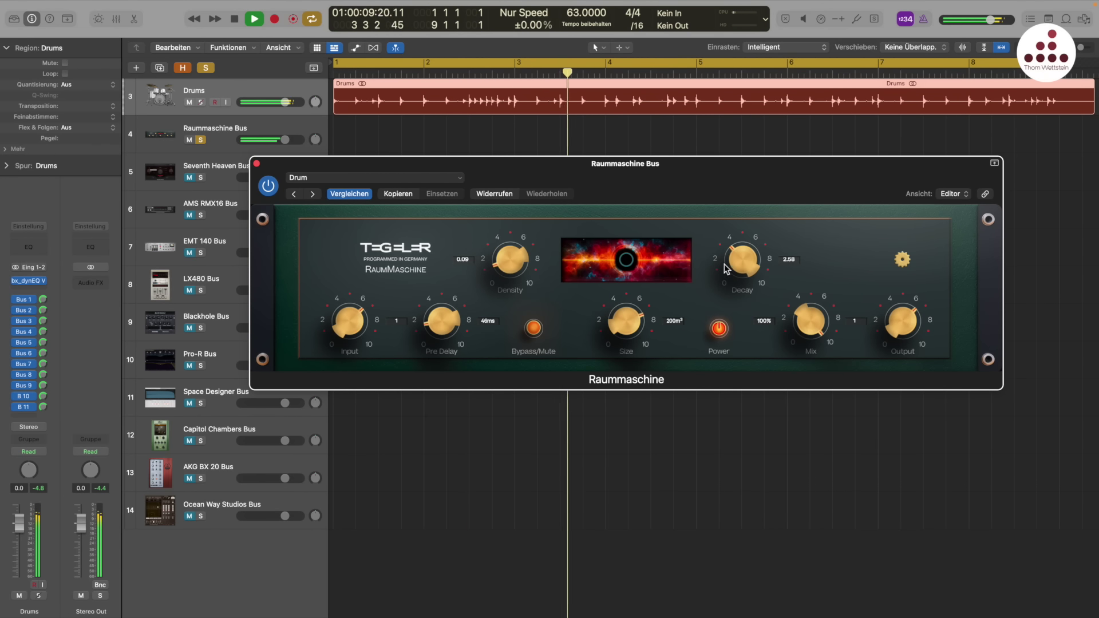
{"action": "mouse_move", "coordinate": [741, 259]}
{"action": "left_mouse_down"}
{"action": "mouse_move", "coordinate": [737, 243]}
{"action": "mouse_move", "coordinate": [739, 264]}
{"action": "left_mouse_up"}
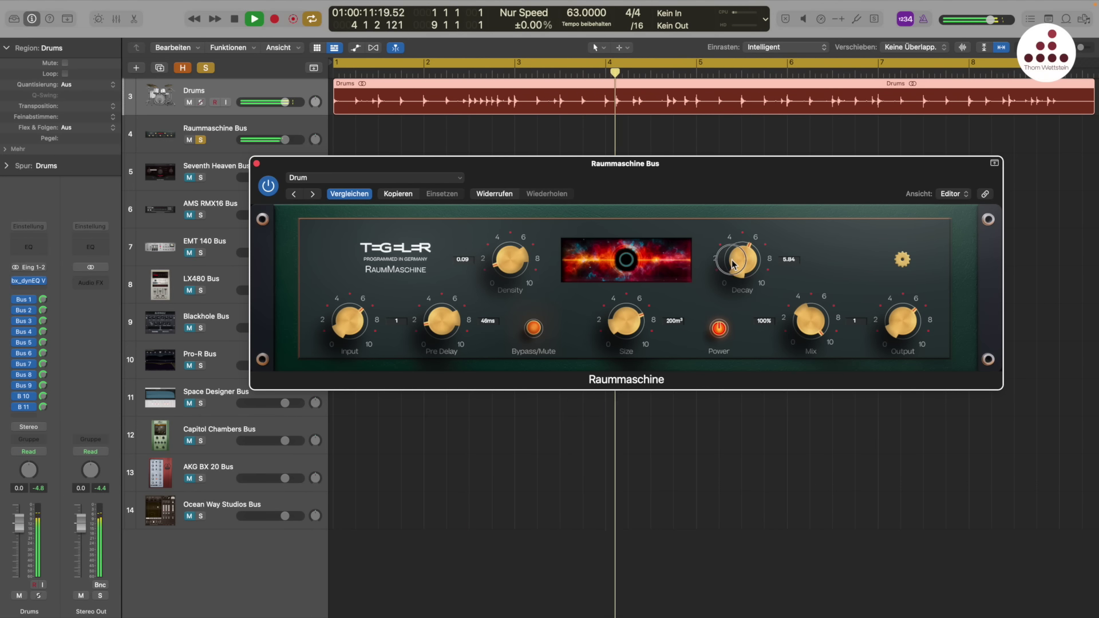
Step: Try a longer Raummaschine Pre Delay, settling at about 88 ms, and reduce Size to about 76 m³
{"action": "left_click_drag", "start_coordinate": [448, 335], "coordinate": [450, 295]}
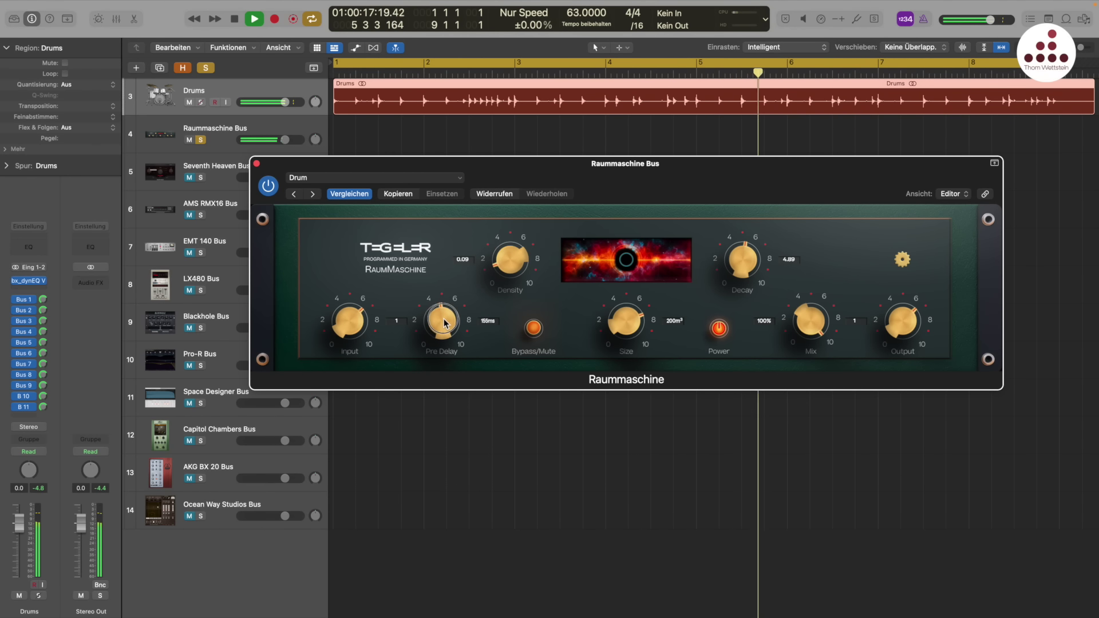
{"action": "left_click_drag", "start_coordinate": [446, 318], "coordinate": [444, 343]}
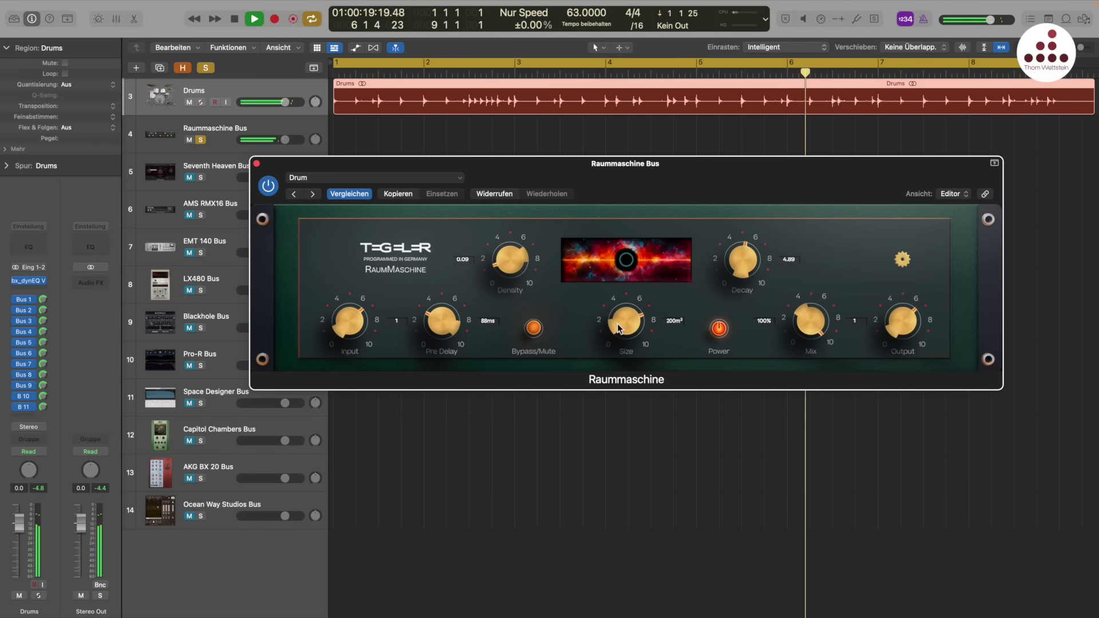
{"action": "left_click_drag", "start_coordinate": [626, 329], "coordinate": [626, 397]}
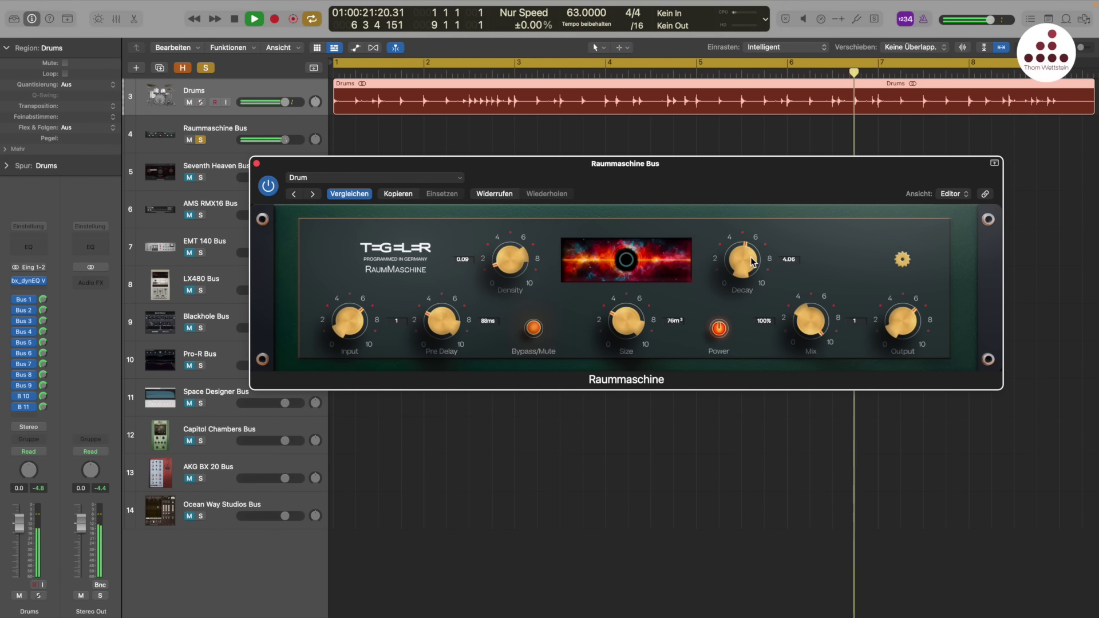
Step: Compare high and low Raummaschine Density settings, finishing at about 0.79, and restart playback
{"action": "left_click_drag", "start_coordinate": [506, 240], "coordinate": [531, 166]}
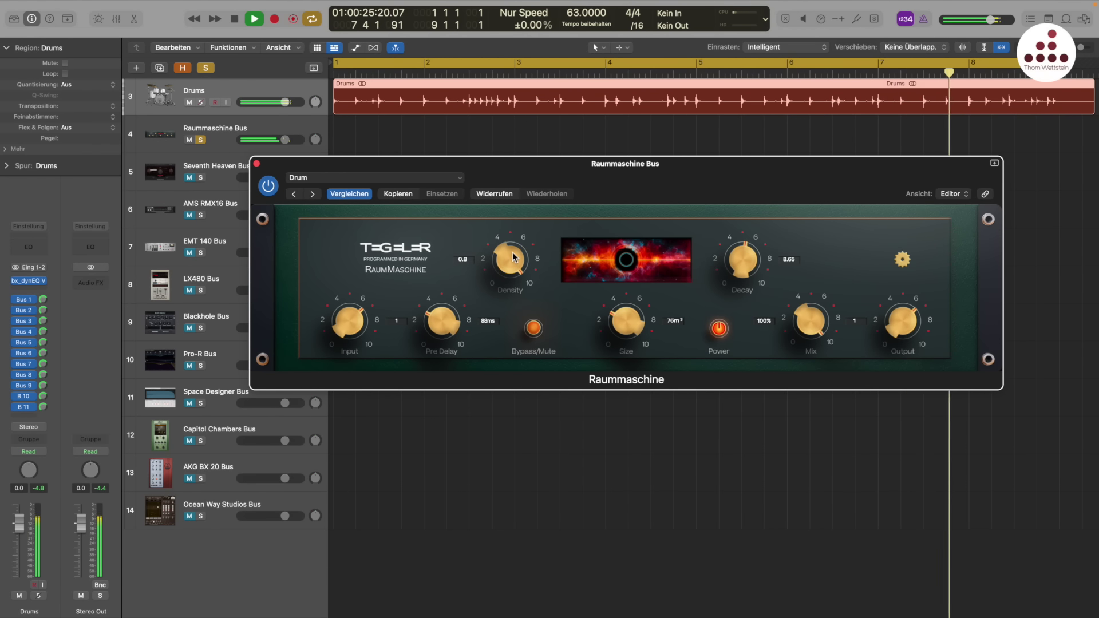
{"action": "left_click_drag", "start_coordinate": [505, 258], "coordinate": [503, 363]}
{"action": "key", "text": "space"}
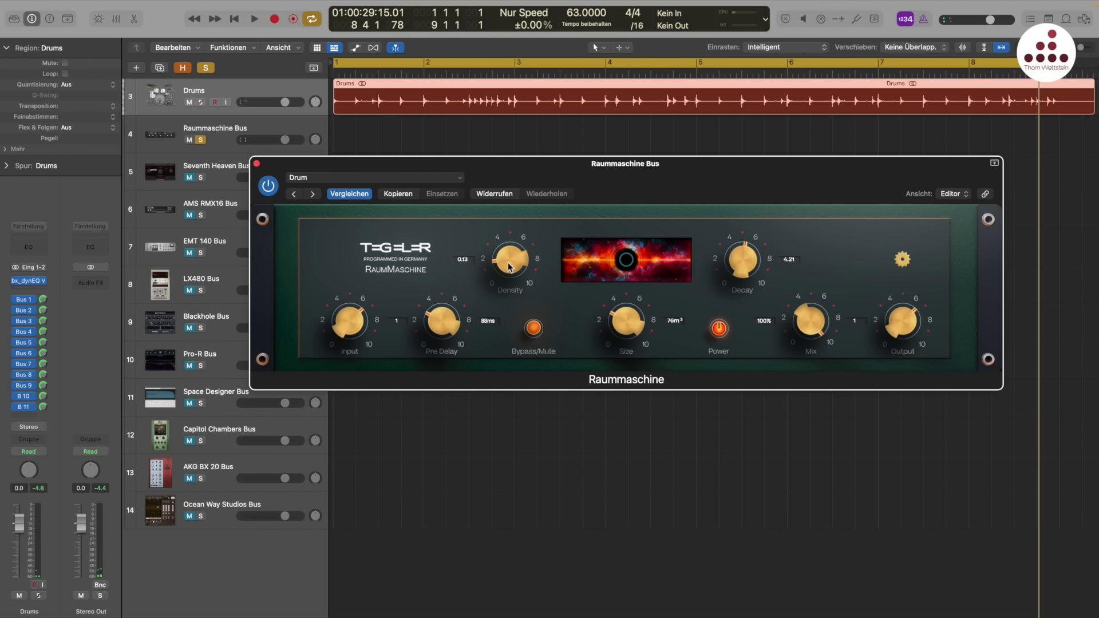
{"action": "left_click_drag", "start_coordinate": [509, 266], "coordinate": [516, 171]}
{"action": "key", "text": "space"}
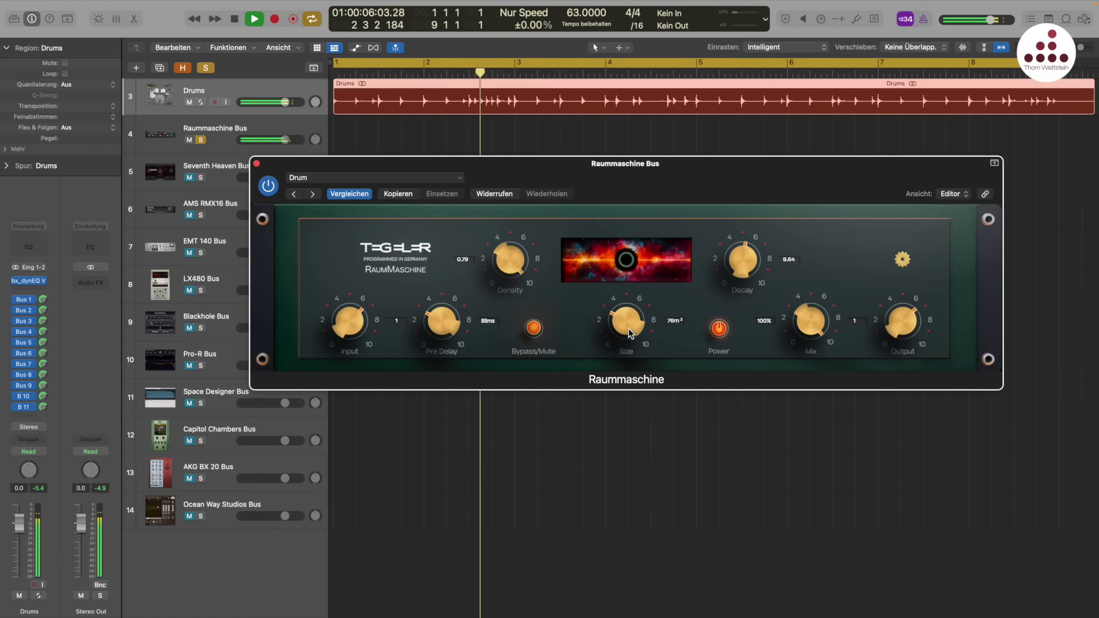
Step: Audition a Raummaschine Size of about 197 m³, return it to about 76 m³ and stop playback
{"action": "left_click_drag", "start_coordinate": [625, 311], "coordinate": [637, 279]}
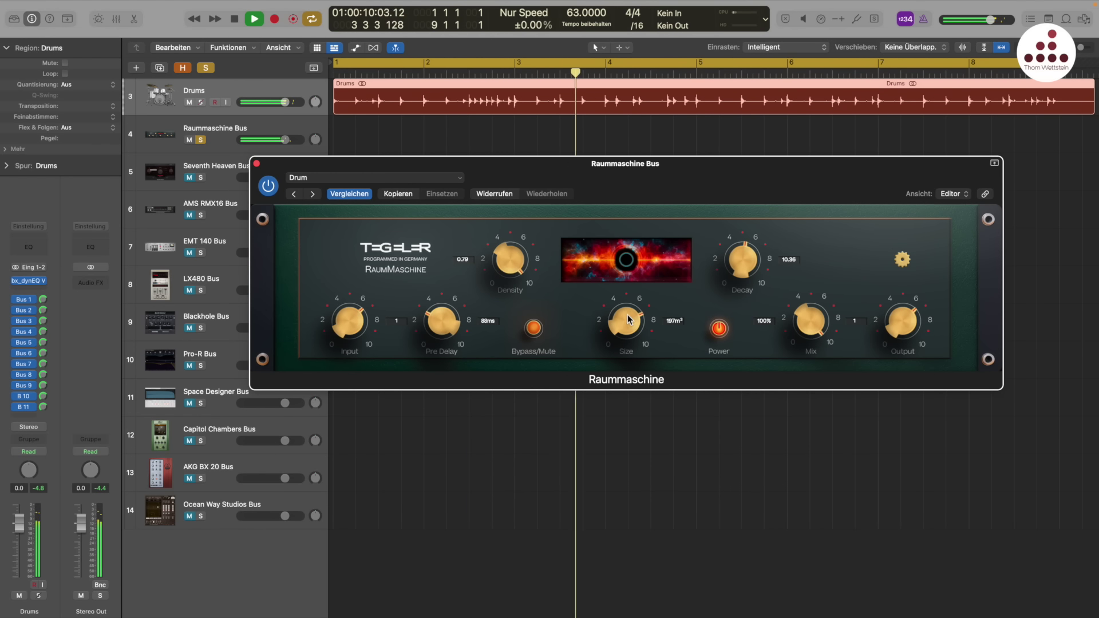
{"action": "left_click_drag", "start_coordinate": [630, 314], "coordinate": [612, 375]}
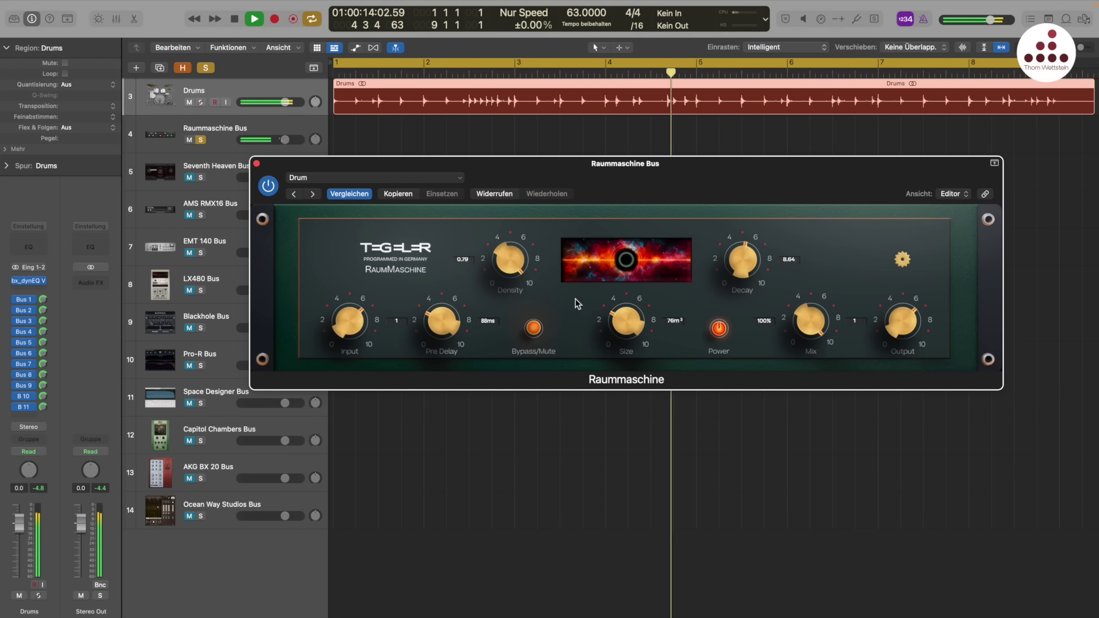
{"action": "key", "text": "space"}
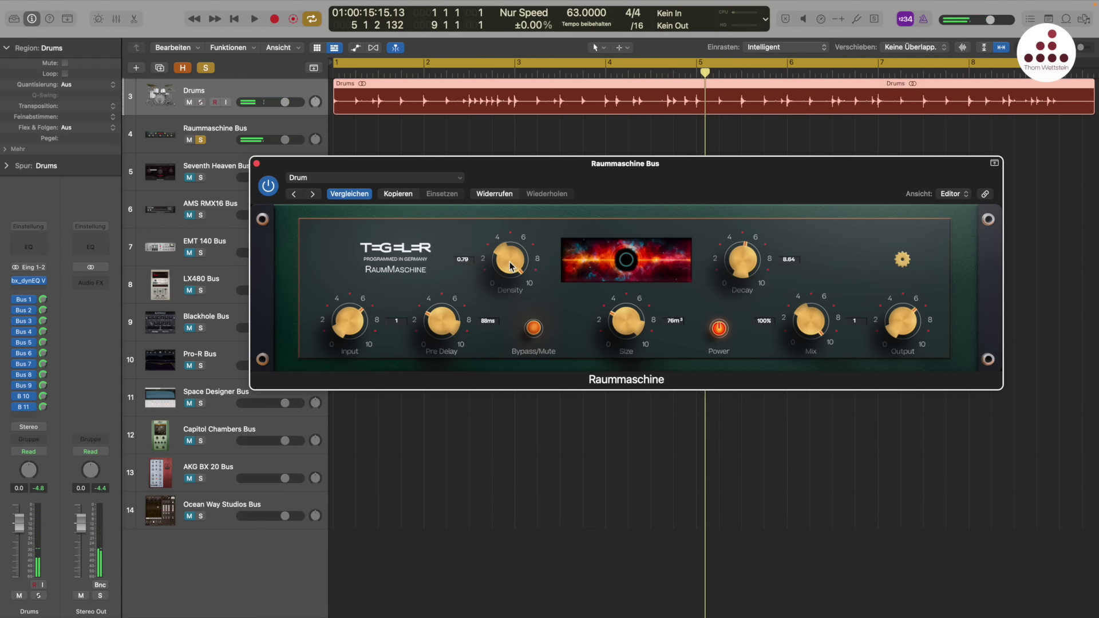
{"action": "left_click", "coordinate": [509, 265]}
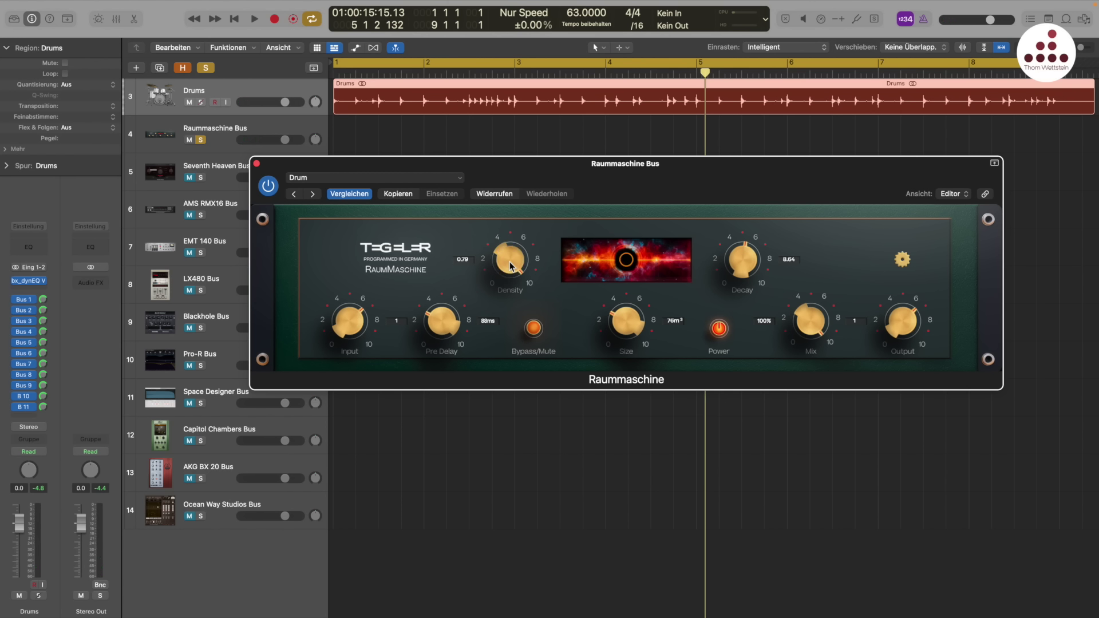
Step: Reload the Drum preset from the Tutorial presets in Raummaschine and play the drums briefly
{"action": "left_click", "coordinate": [423, 177]}
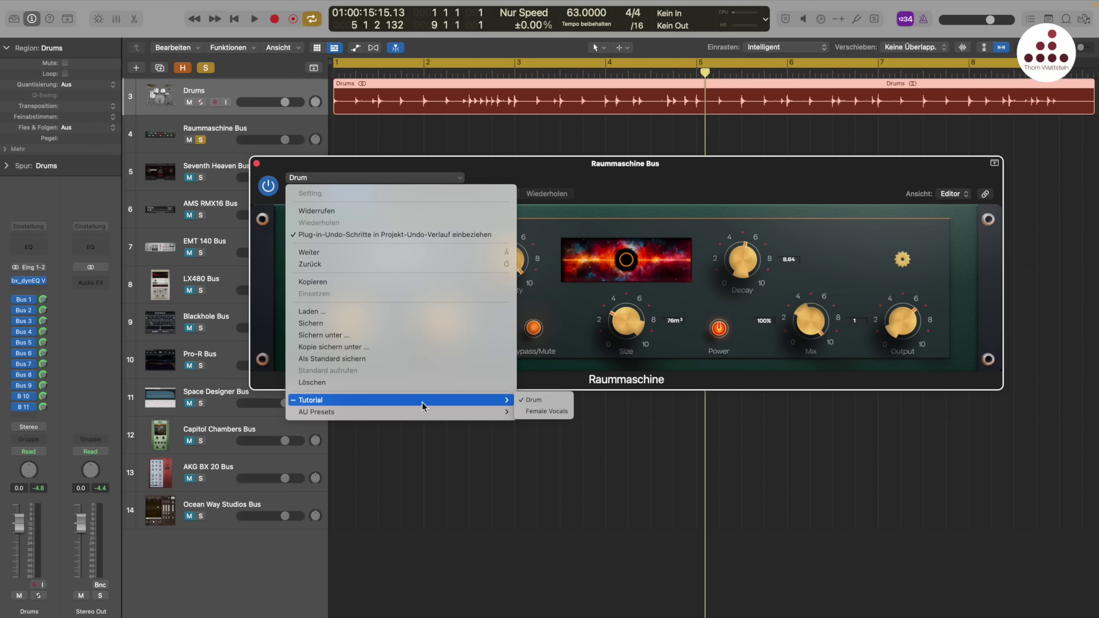
{"action": "left_click", "coordinate": [541, 403]}
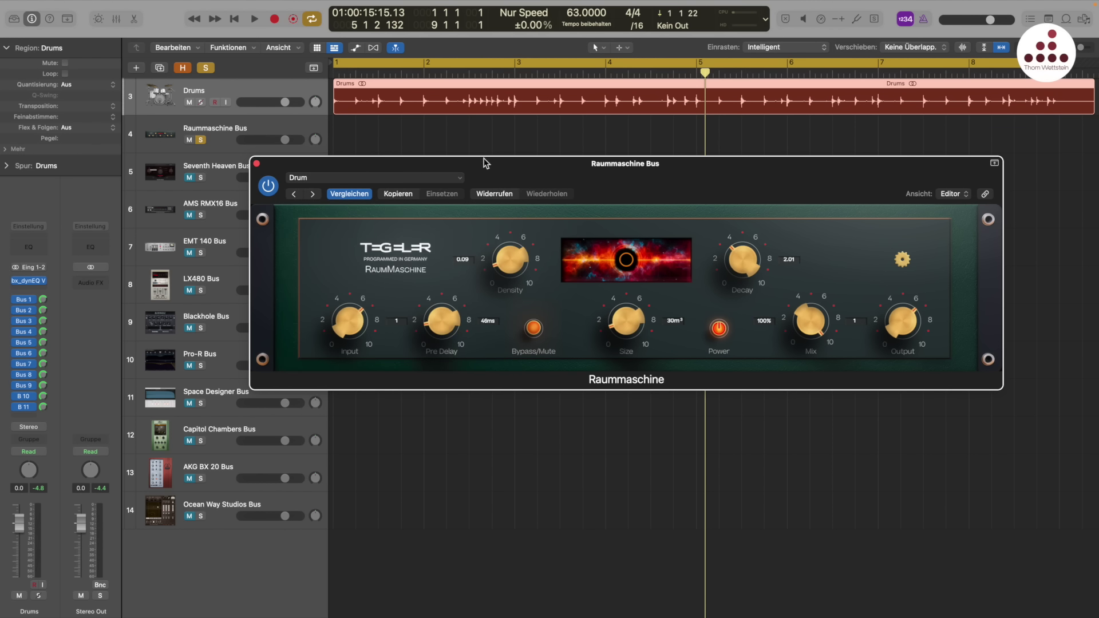
{"action": "left_click_drag", "start_coordinate": [483, 165], "coordinate": [514, 161]}
{"action": "key", "text": "space"}
{"action": "key", "text": "space"}
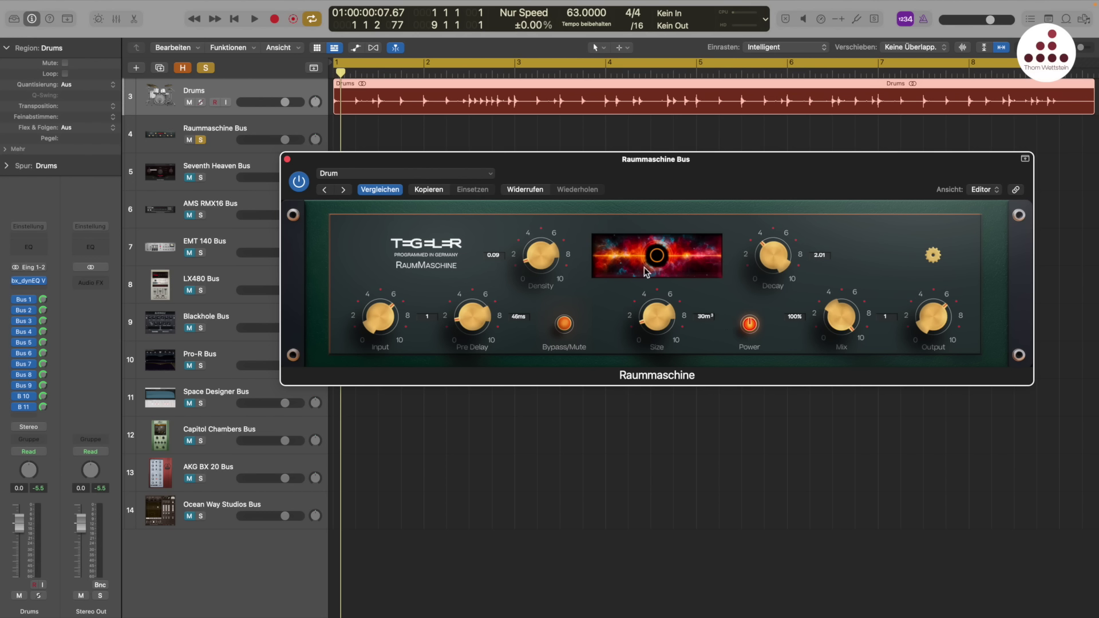
Step: Switch the solo from the Raummaschine Bus to the Seventh Heaven Bus and open the Seventh Heaven plug-in in place of Raummaschine
{"action": "left_click", "coordinate": [287, 159]}
{"action": "left_click", "coordinate": [223, 172]}
{"action": "left_click", "coordinate": [28, 384]}
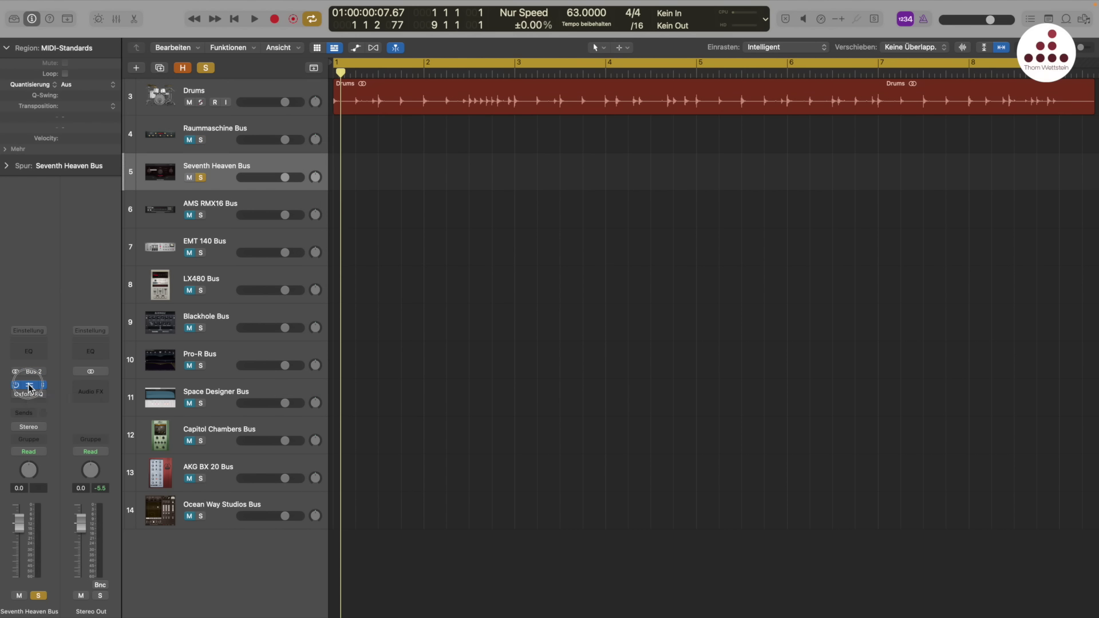
{"action": "left_click_drag", "start_coordinate": [575, 153], "coordinate": [635, 155]}
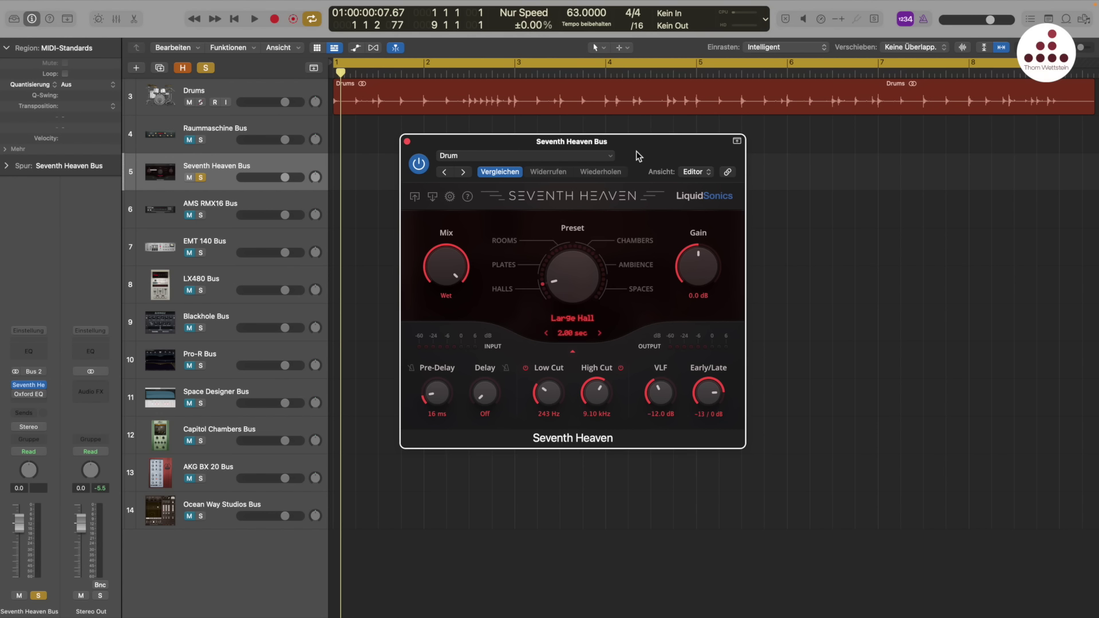
Step: Play the drums and audition the Seventh Heaven presets Medium & Near, Sun Plate C, Old Plate and Studio E
{"action": "left_click", "coordinate": [541, 286]}
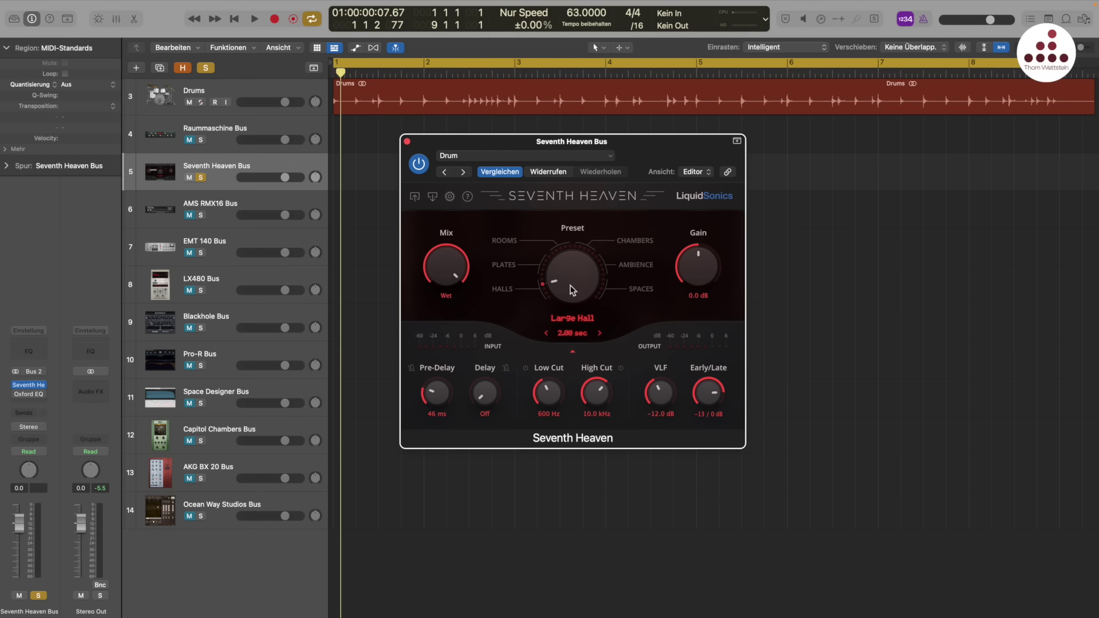
{"action": "scroll", "coordinate": [570, 285], "scroll_direction": "down", "scroll_amount": 1}
{"action": "key", "text": "space"}
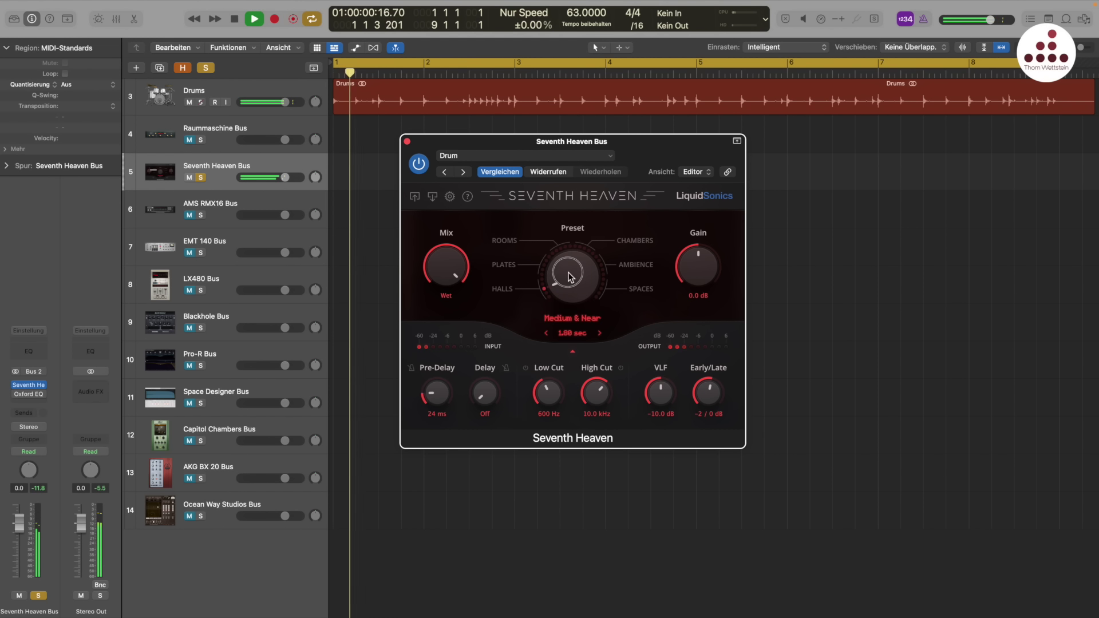
{"action": "scroll", "coordinate": [570, 285], "scroll_direction": "down", "scroll_amount": 2}
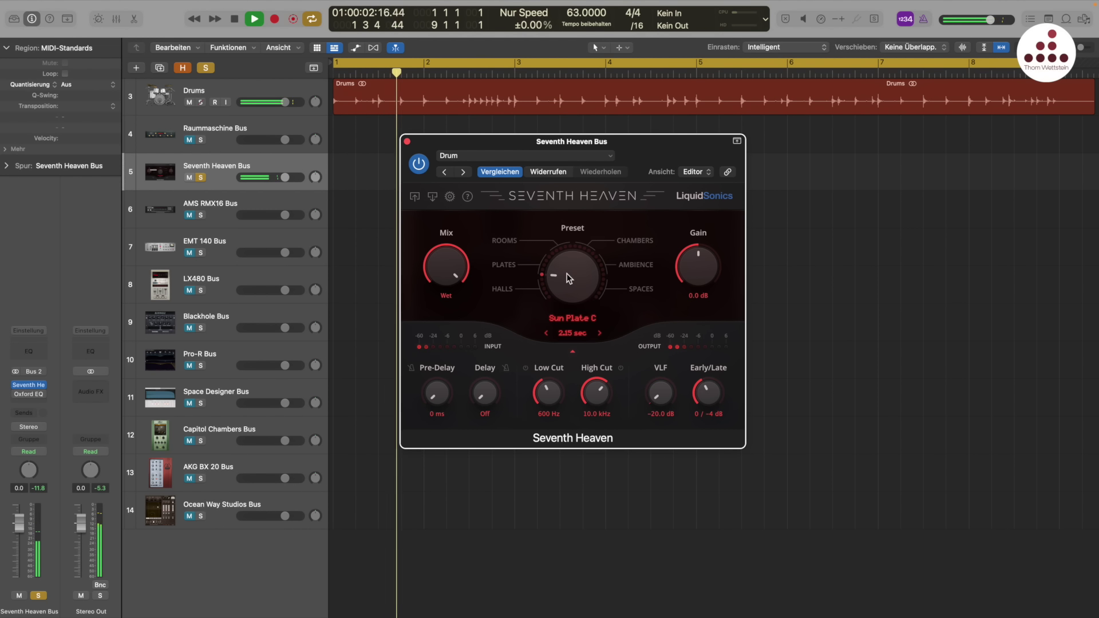
{"action": "scroll", "coordinate": [567, 260], "scroll_direction": "down", "scroll_amount": 1}
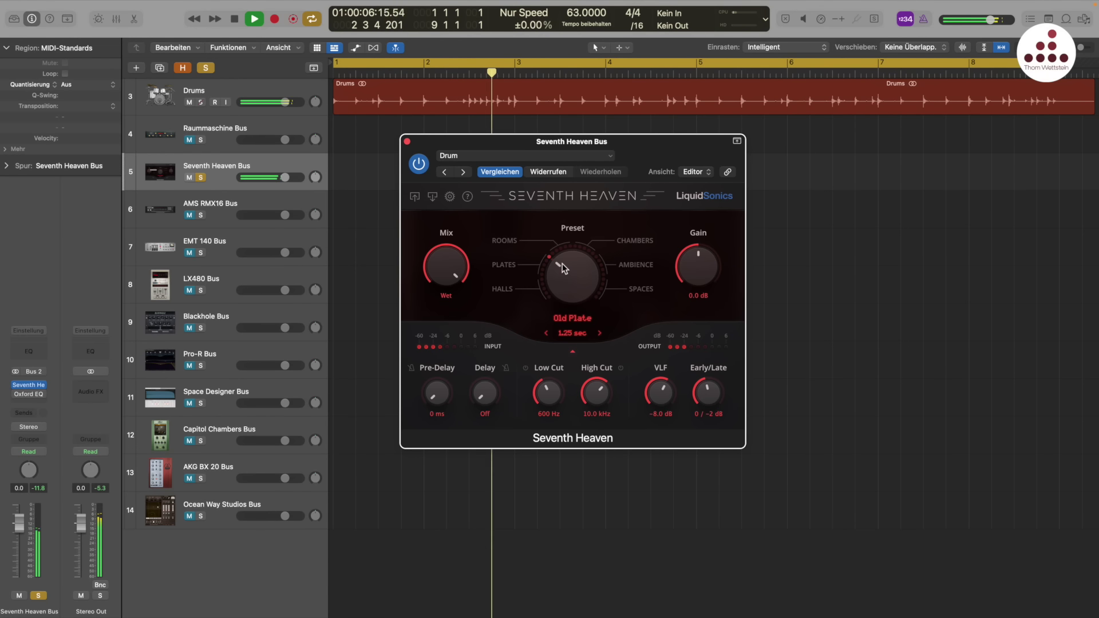
{"action": "scroll", "coordinate": [562, 263], "scroll_direction": "up", "scroll_amount": 3}
{"action": "scroll", "coordinate": [565, 264], "scroll_direction": "down", "scroll_amount": 1}
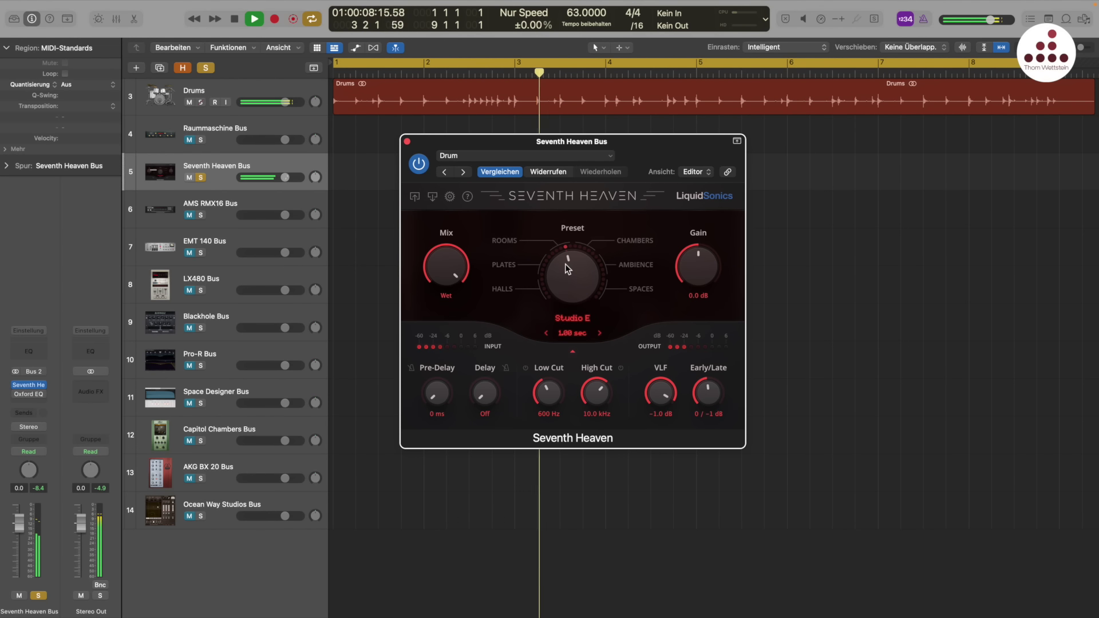
Step: Continue auditioning Seventh Heaven with the Vocal Chamber, Large Ambience and North Church presets during playback
{"action": "left_click", "coordinate": [566, 262]}
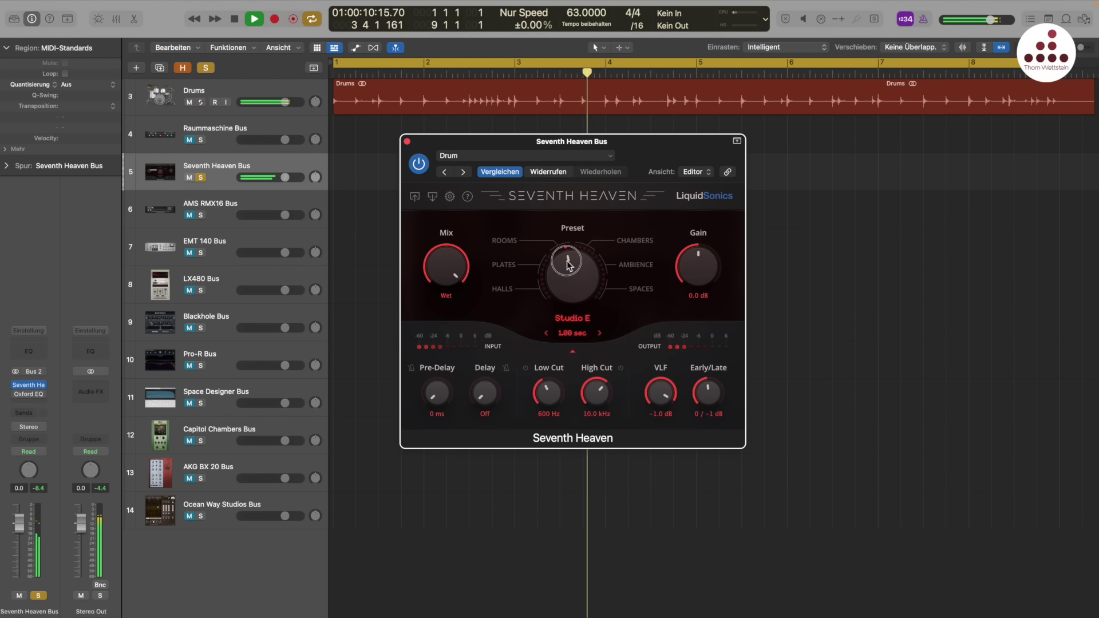
{"action": "scroll", "coordinate": [566, 264], "scroll_direction": "up", "scroll_amount": 1}
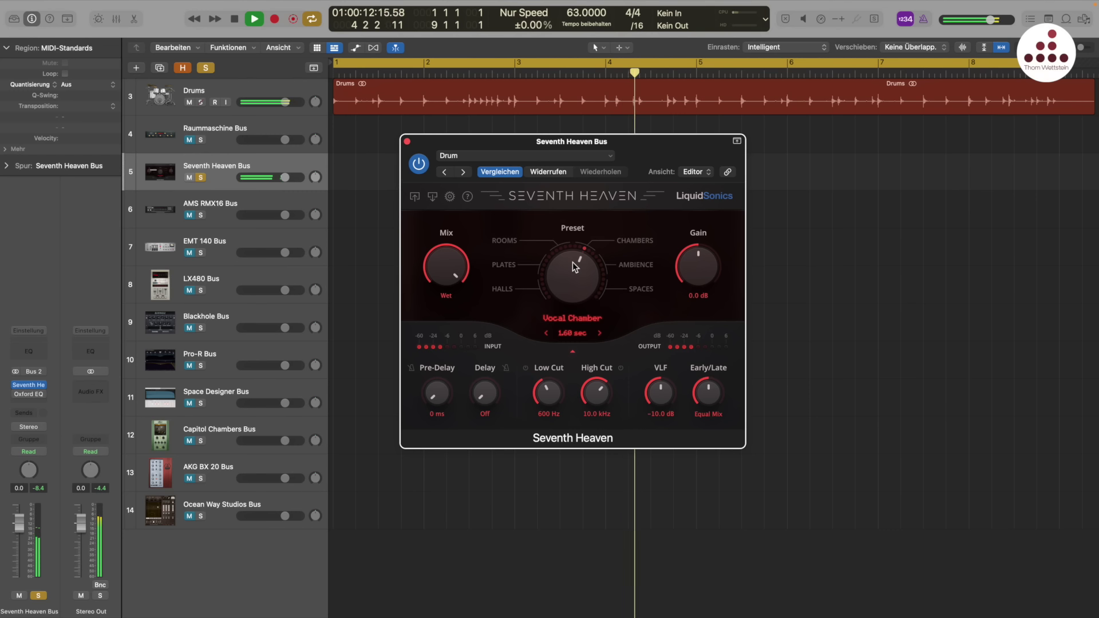
{"action": "left_click_drag", "start_coordinate": [573, 262], "coordinate": [579, 249]}
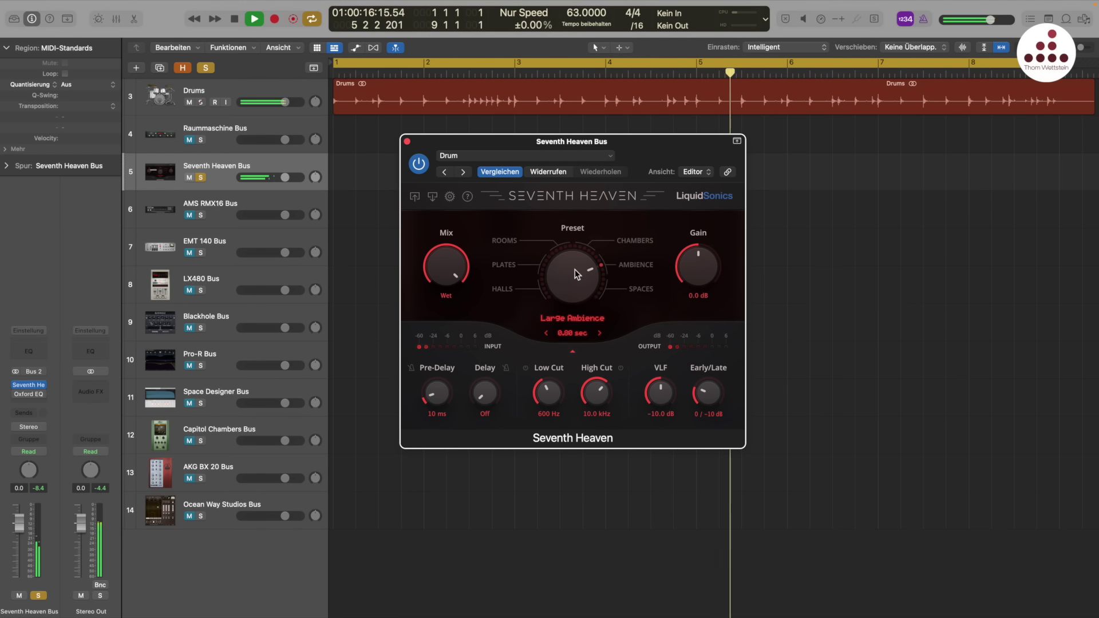
{"action": "left_click", "coordinate": [578, 272]}
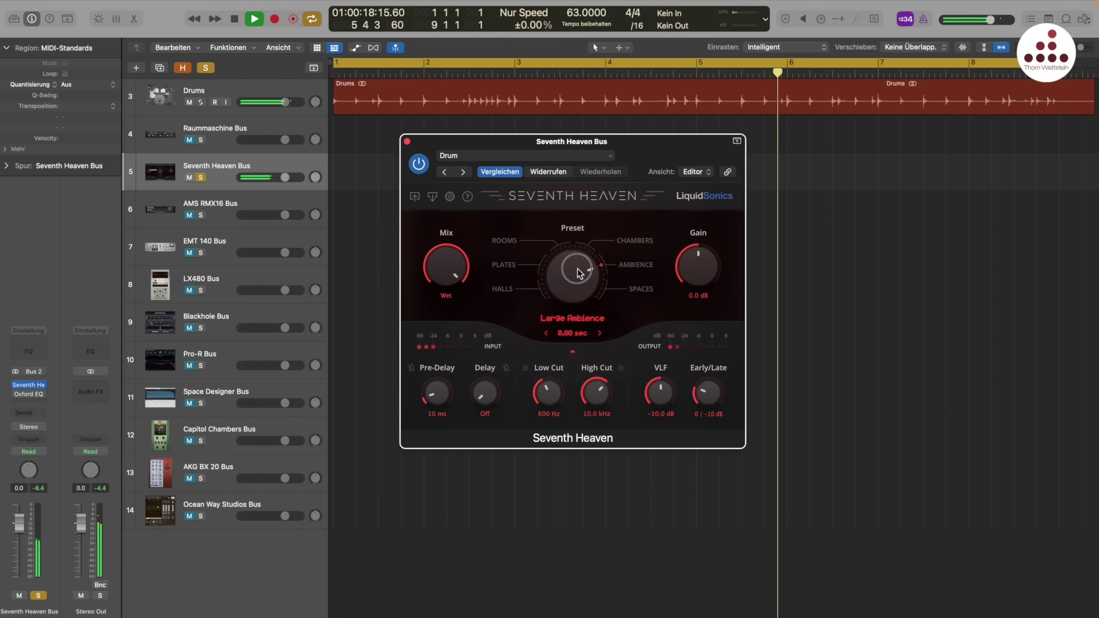
{"action": "left_click_drag", "start_coordinate": [576, 269], "coordinate": [579, 268]}
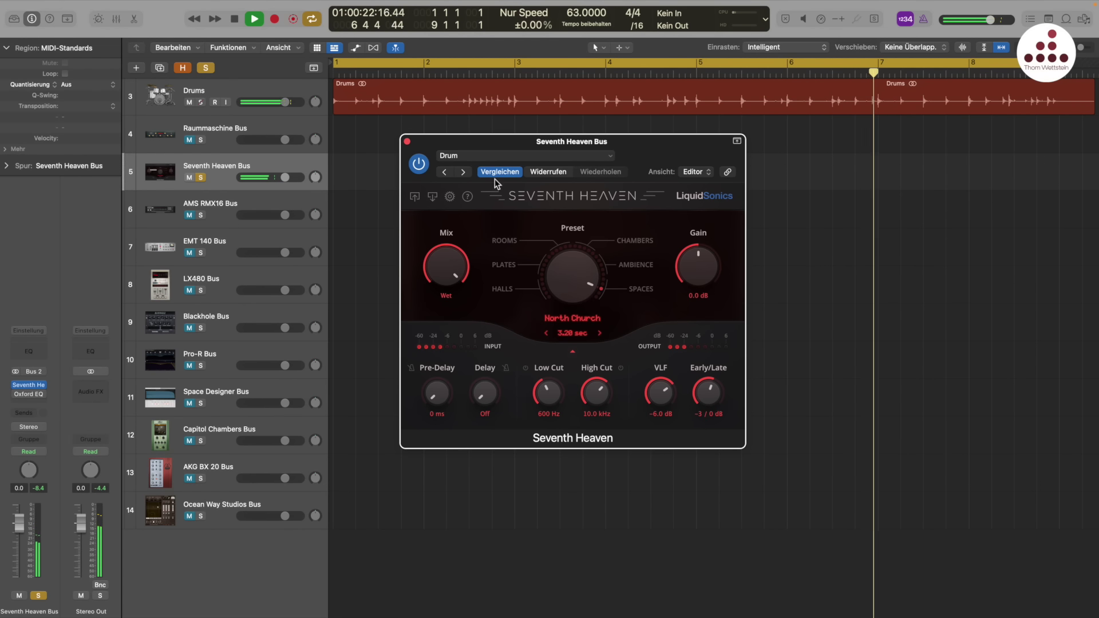
Step: Return Seventh Heaven to the 2.00 sec Large Hall preset and stop playback
{"action": "left_click", "coordinate": [496, 156]}
{"action": "left_click", "coordinate": [479, 375]}
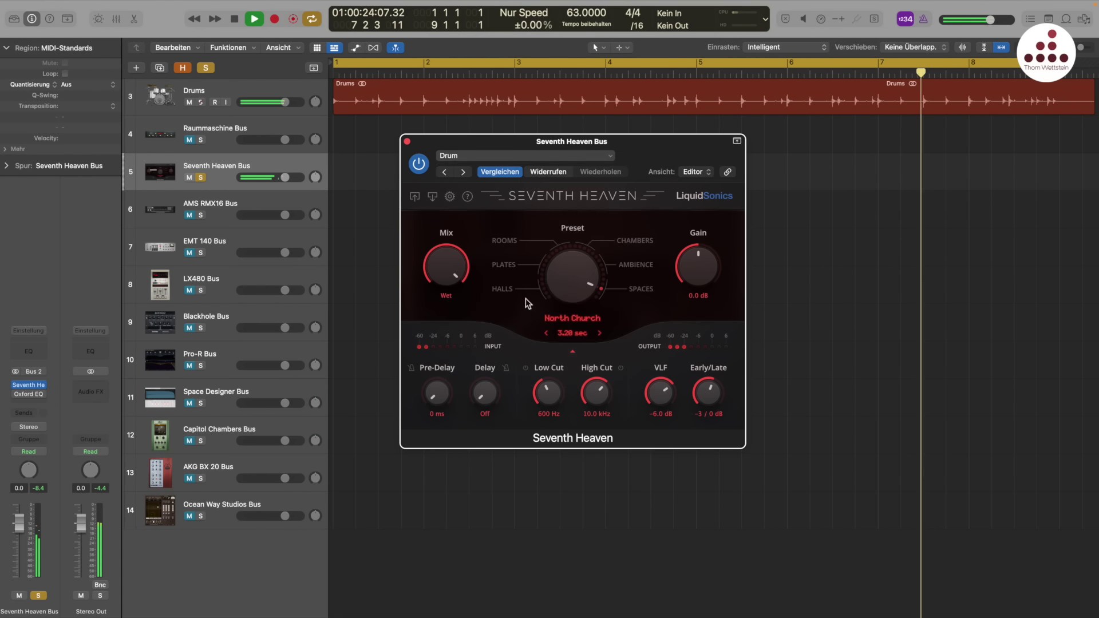
{"action": "left_click", "coordinate": [525, 298]}
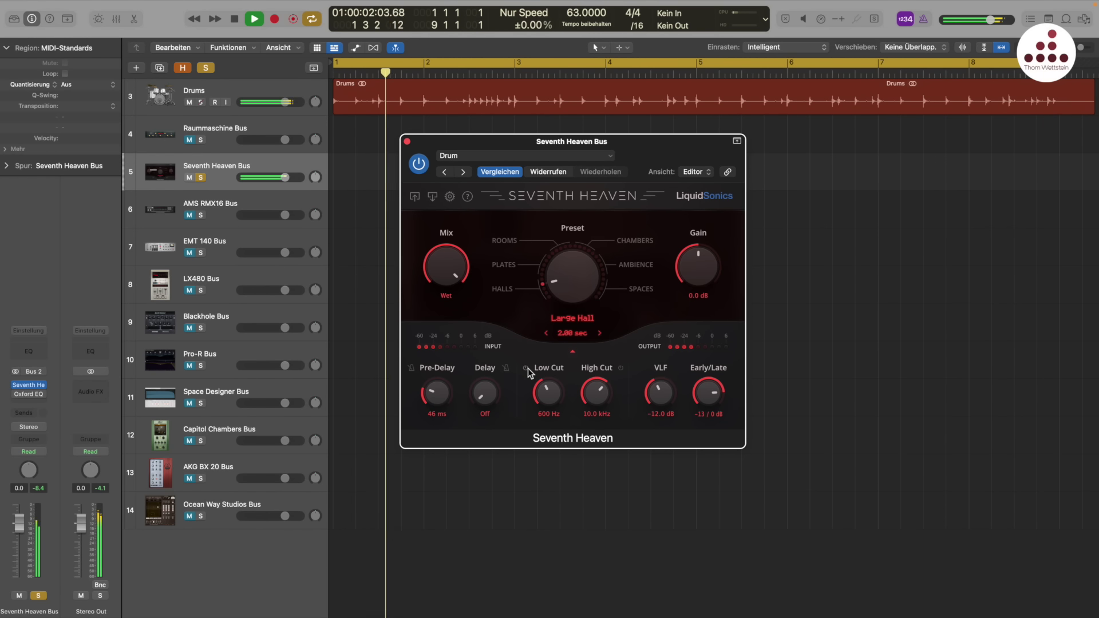
{"action": "key", "text": "space"}
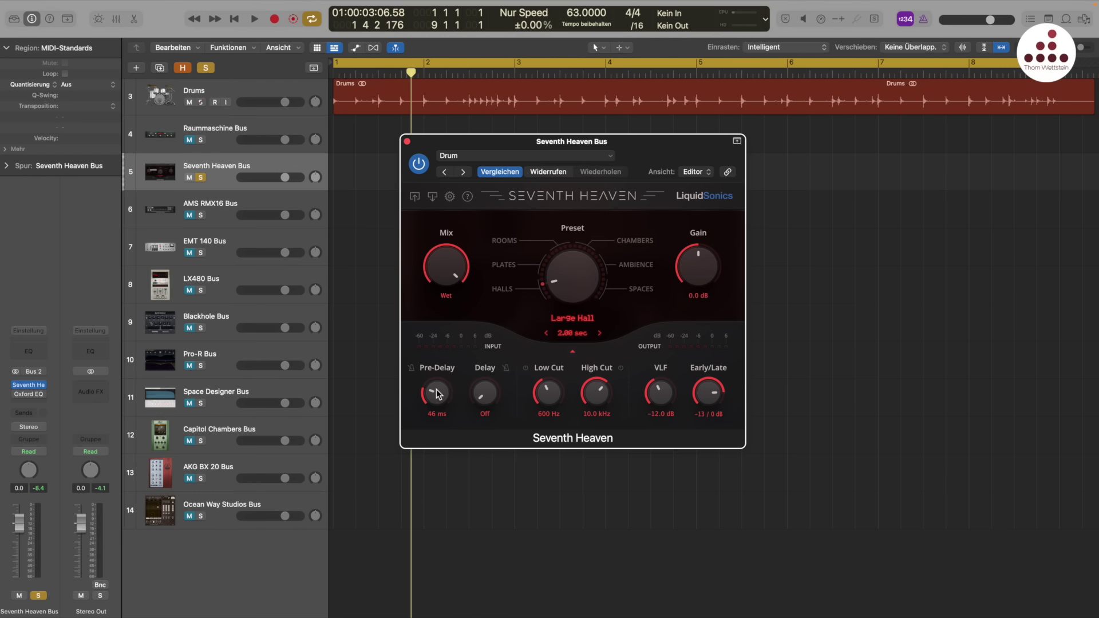
Step: Play the drums, shorten the Seventh Heaven Pre-Delay to 12 ms and stop playback
{"action": "key", "text": "space"}
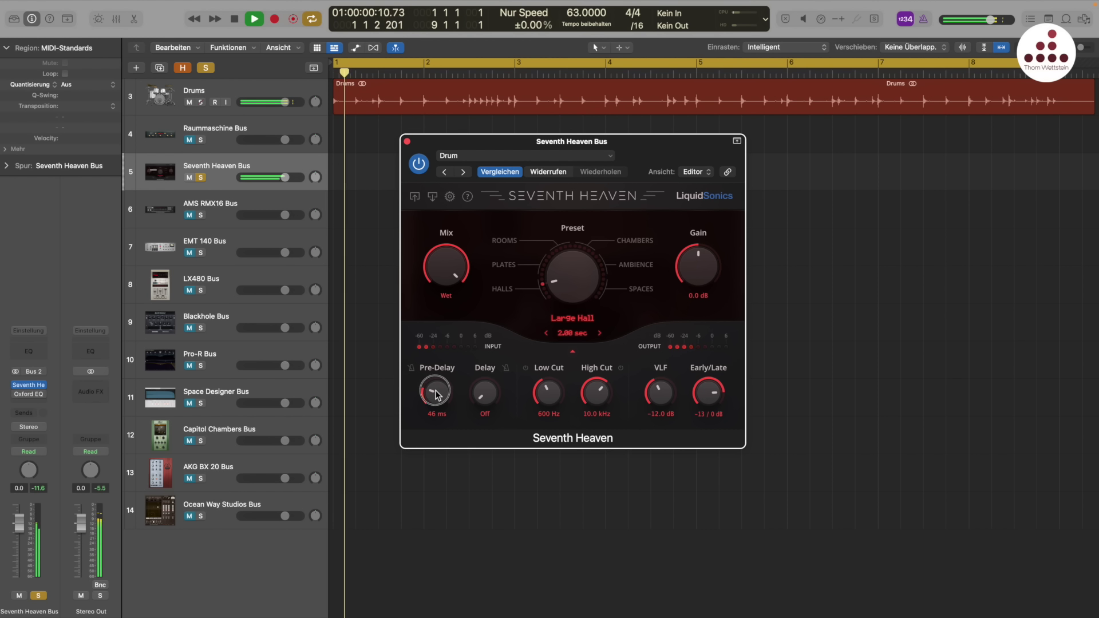
{"action": "left_click_drag", "start_coordinate": [436, 395], "coordinate": [438, 402]}
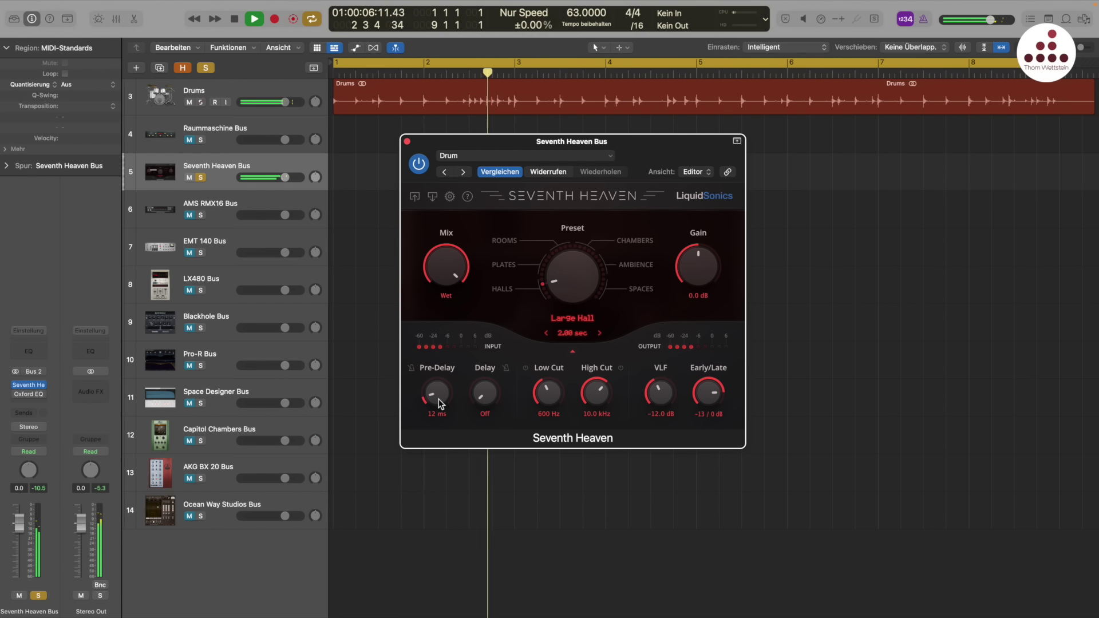
{"action": "left_click_drag", "start_coordinate": [438, 399], "coordinate": [439, 399]}
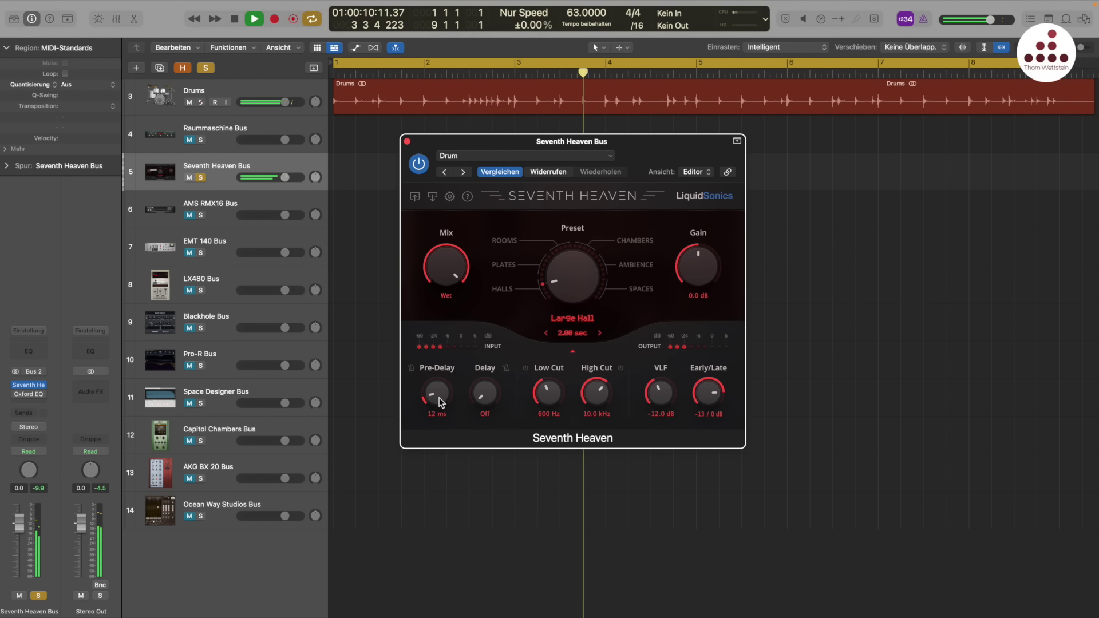
{"action": "key", "text": "space"}
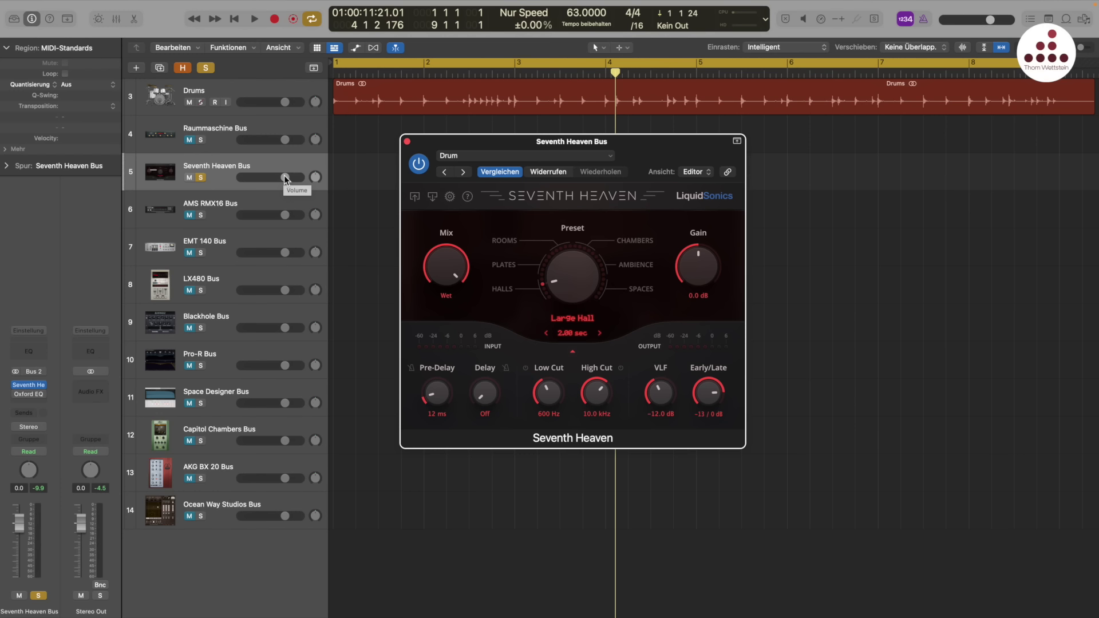
Step: Audition the Seventh Heaven Bus lowered to about -8.0 dB, stop playback and reset its volume to 0.0 dB
{"action": "key", "text": "space"}
{"action": "left_click_drag", "start_coordinate": [283, 175], "coordinate": [248, 182]}
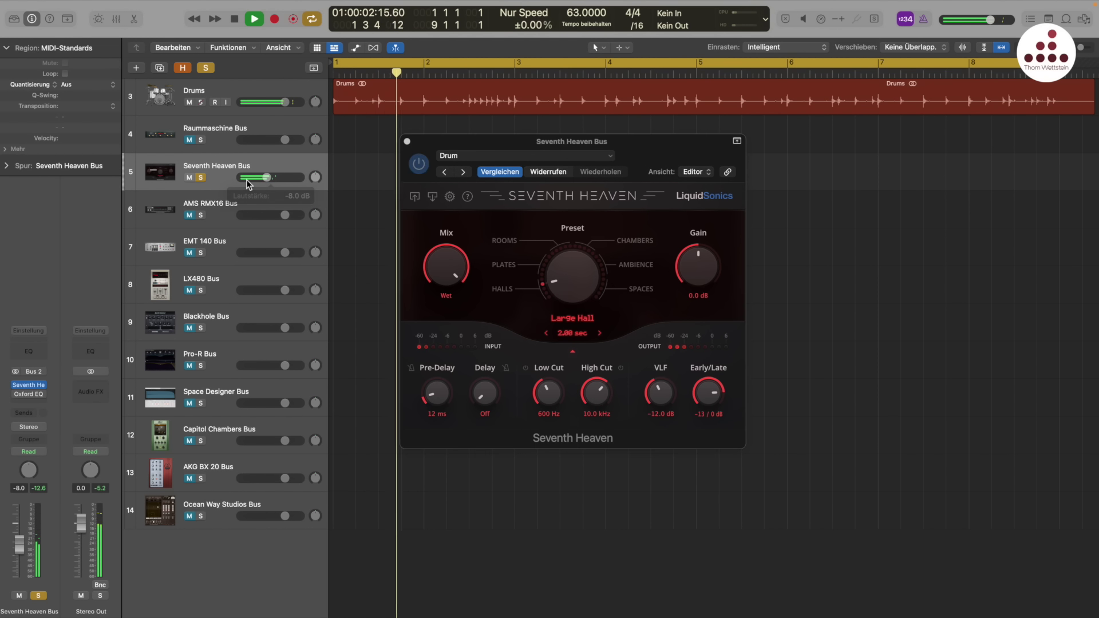
{"action": "key", "text": "space"}
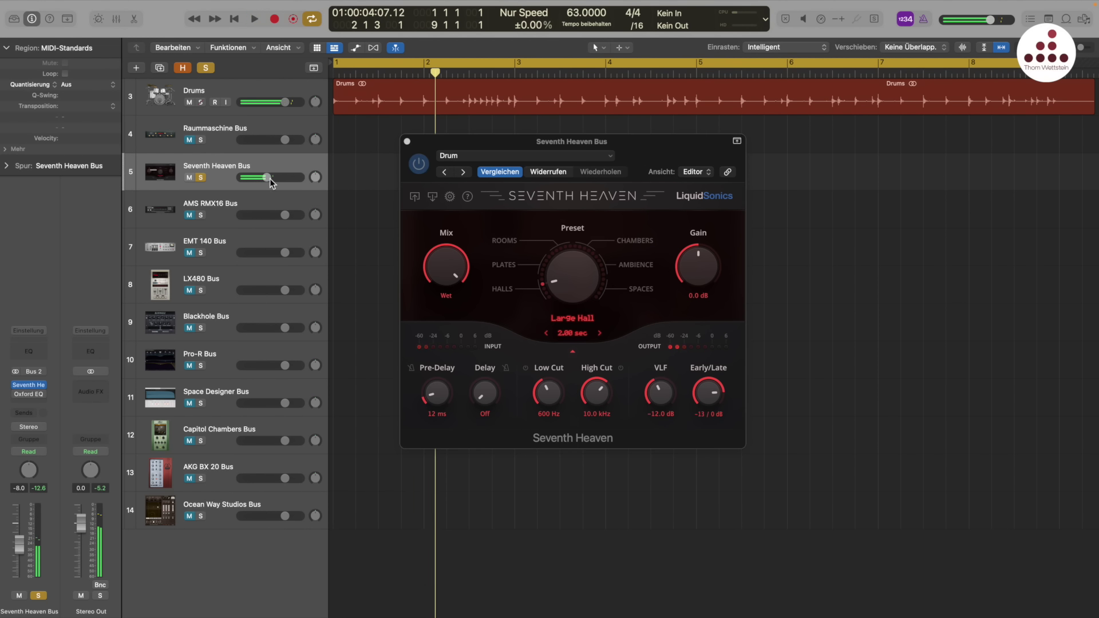
{"action": "left_click", "coordinate": [268, 178], "text": "alt"}
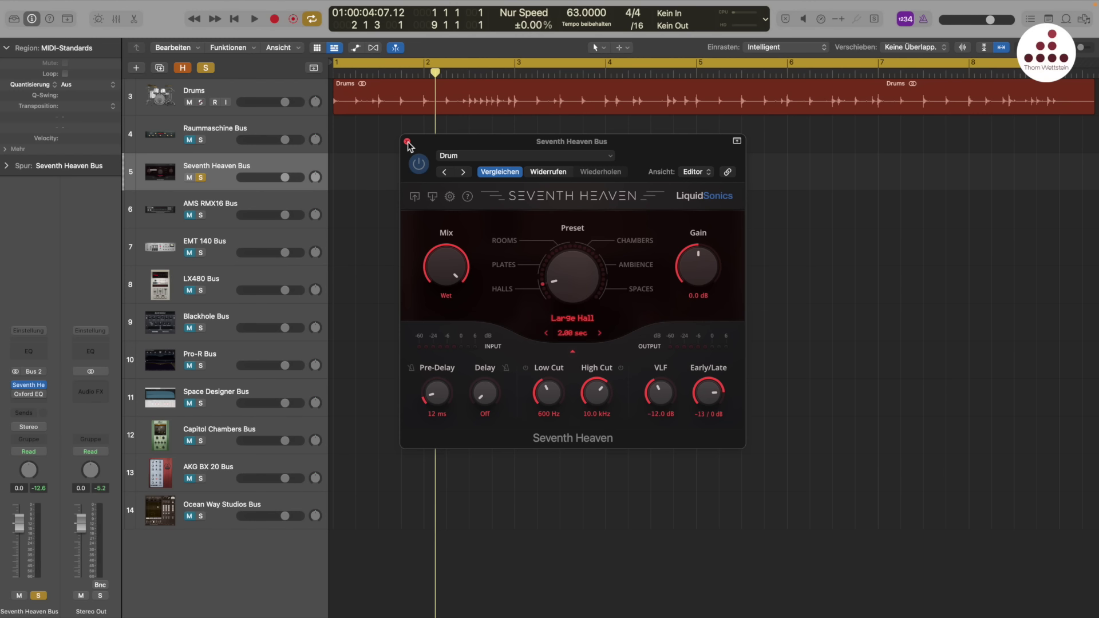
Step: Switch the solo from the Seventh Heaven Bus to the AMS RMX16 Bus and open the UAD AMS RMX16 Expanded plug-in in place of Seventh Heaven
{"action": "left_click", "coordinate": [626, 147]}
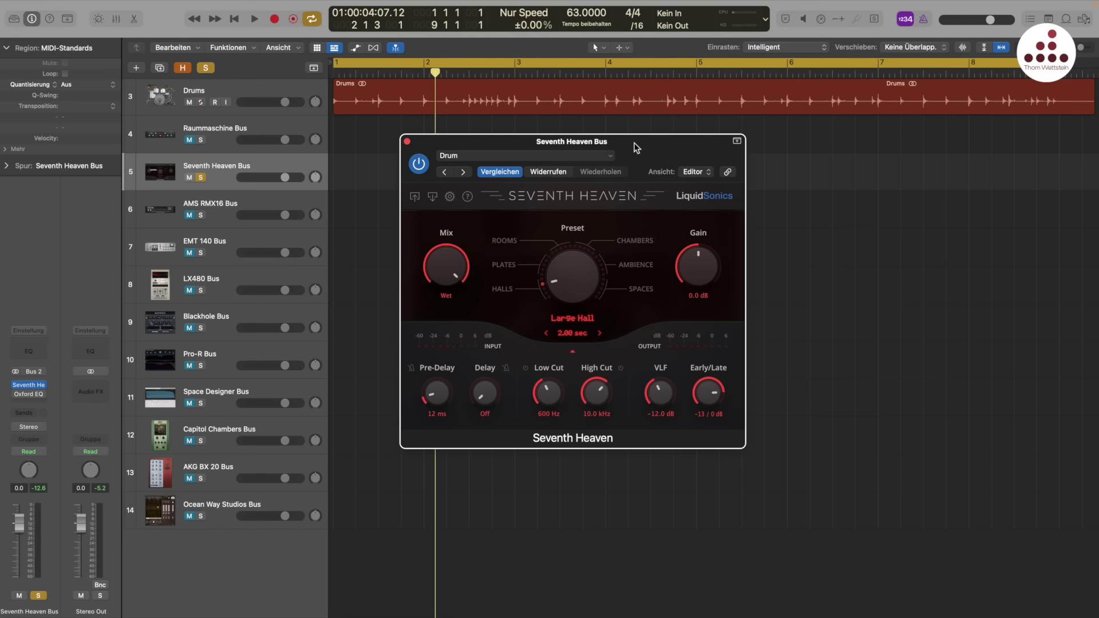
{"action": "key", "text": "super+w"}
{"action": "left_click", "coordinate": [212, 208]}
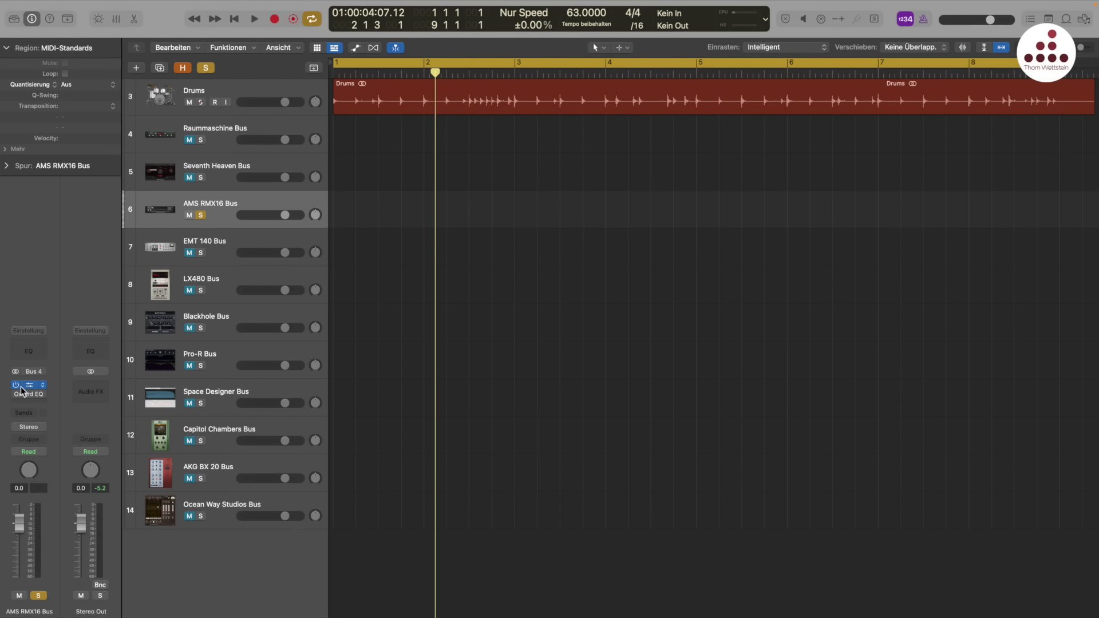
{"action": "left_click", "coordinate": [30, 387]}
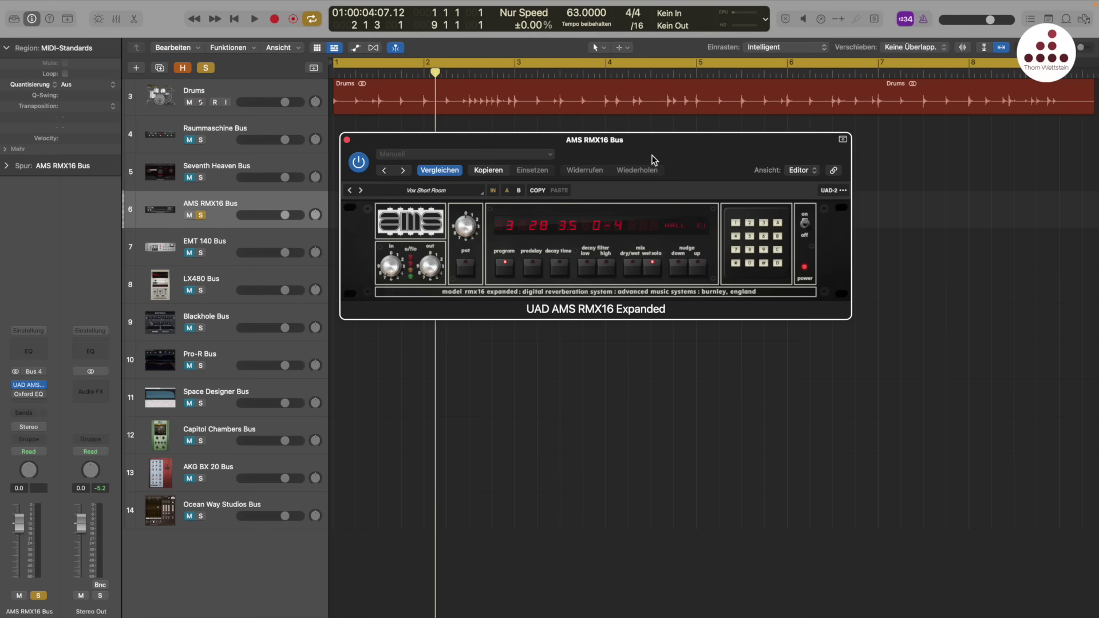
{"action": "left_click_drag", "start_coordinate": [674, 138], "coordinate": [703, 180]}
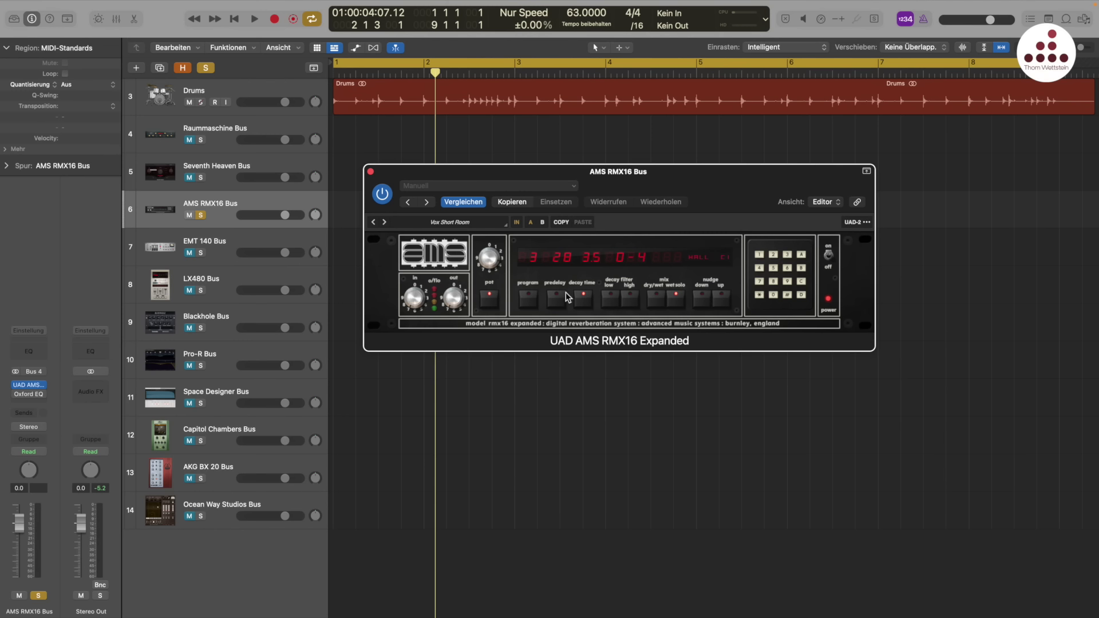
Step: Examine the list of reverb programs in the AMS RMX16 and move its window slightly
{"action": "left_click", "coordinate": [703, 259]}
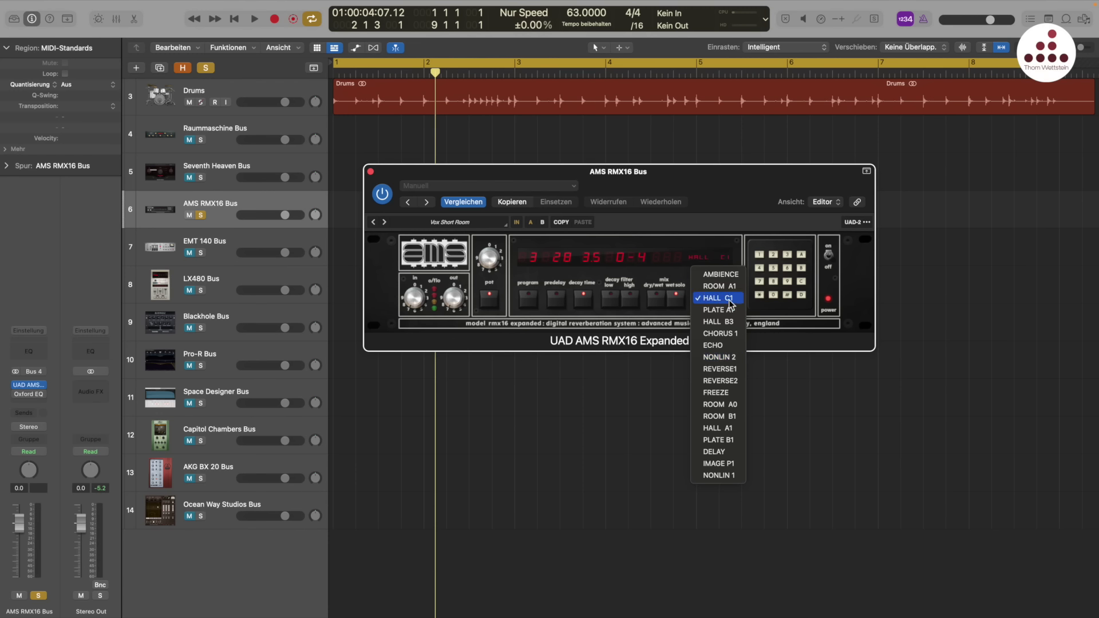
{"action": "left_click", "coordinate": [732, 192]}
{"action": "left_click_drag", "start_coordinate": [708, 184], "coordinate": [710, 180]}
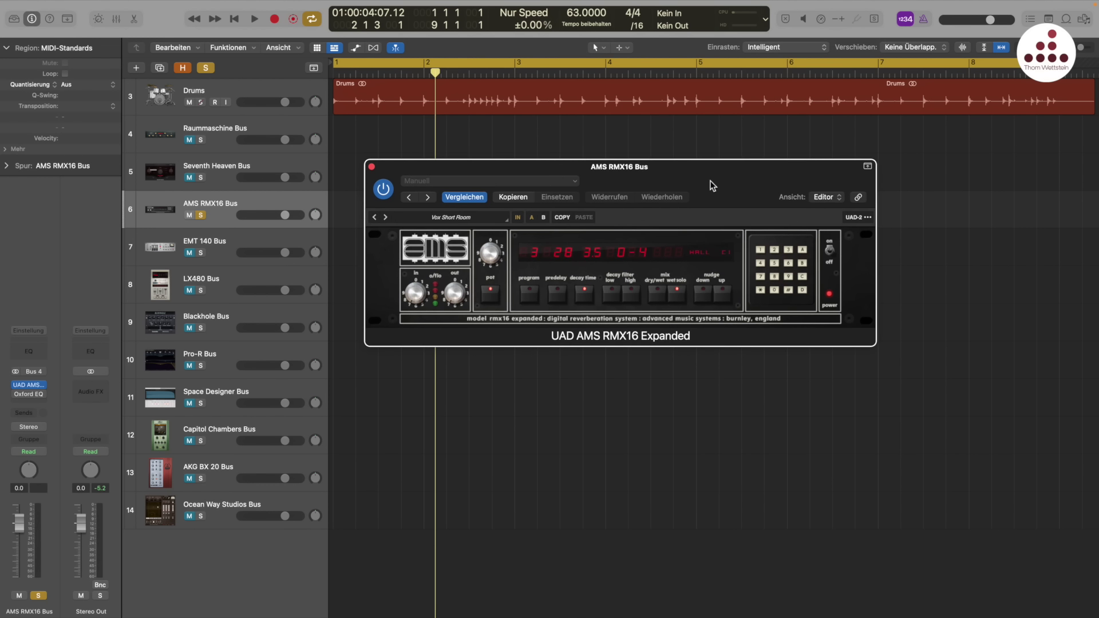
Step: Play the drums and nudge the AMS RMX16 decay time up to 3.6 and back down to 3.5
{"action": "key", "text": "space"}
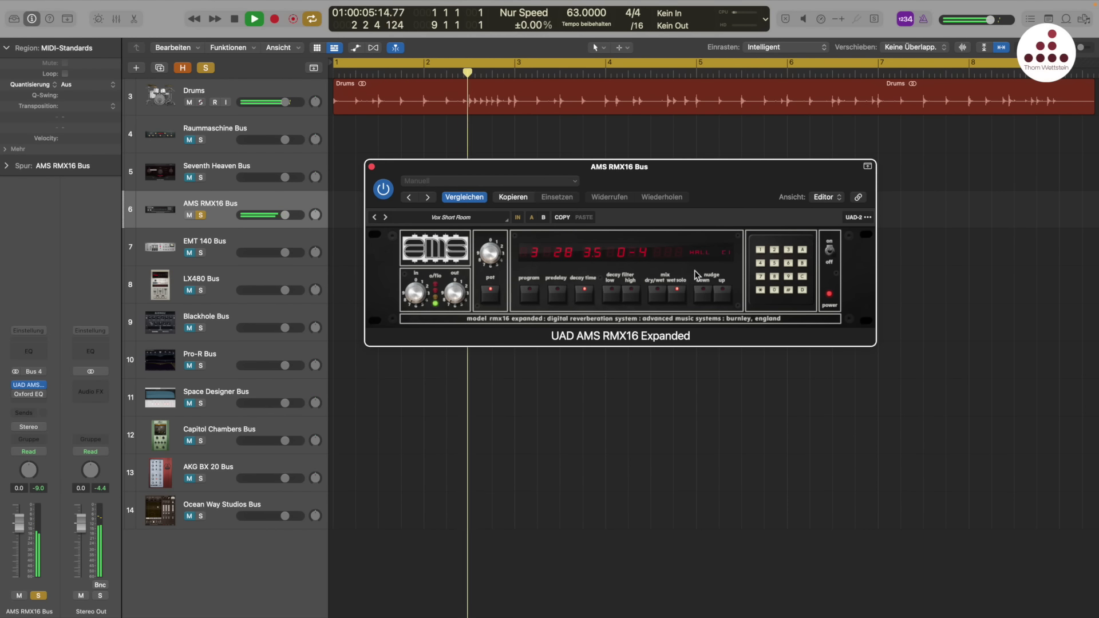
{"action": "left_click", "coordinate": [724, 294]}
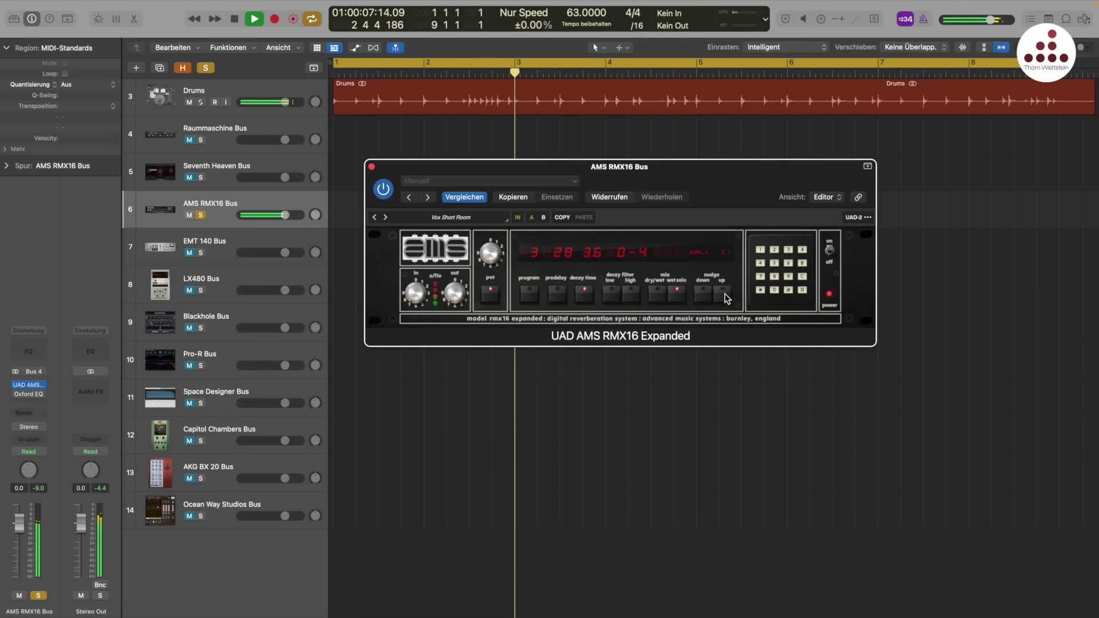
{"action": "left_click", "coordinate": [702, 293]}
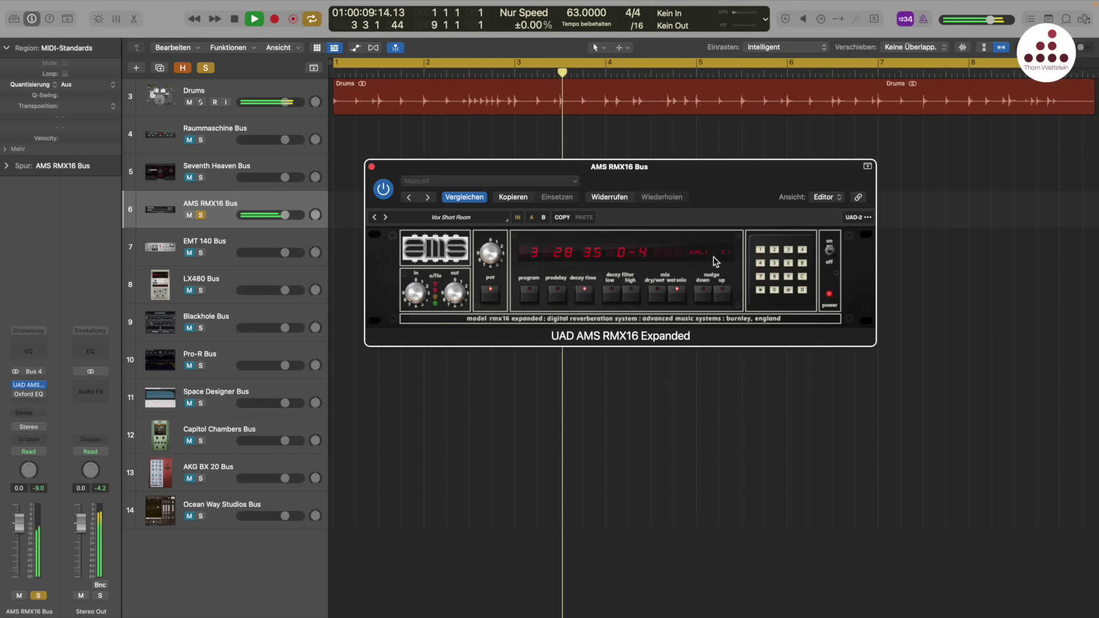
Step: Audition the AMS RMX16 programs ROOM A1, PLATE A1, ECHO and NONLIN 2 during playback, leaving NONLIN 2 selected
{"action": "left_click", "coordinate": [704, 254]}
{"action": "left_click", "coordinate": [708, 276]}
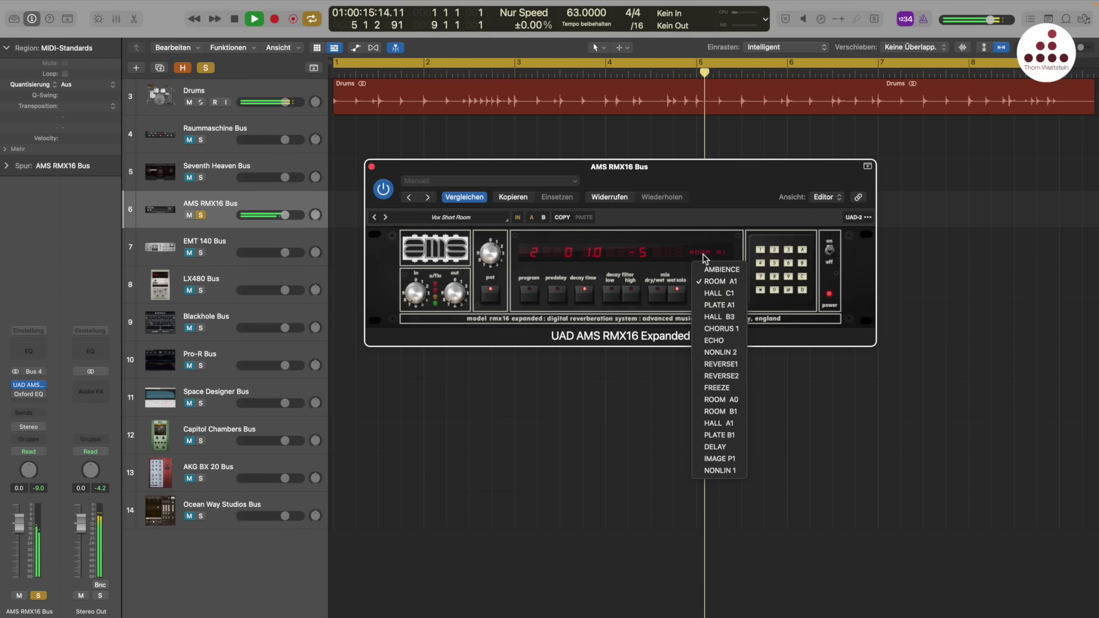
{"action": "left_click", "coordinate": [703, 254]}
{"action": "left_click", "coordinate": [713, 305]}
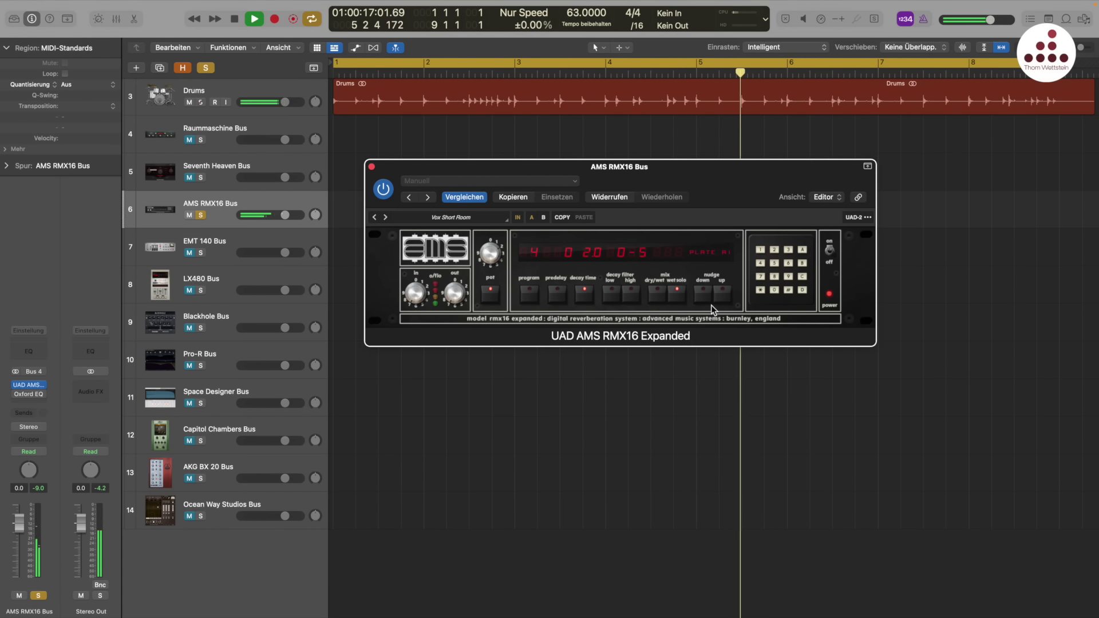
{"action": "left_click", "coordinate": [699, 252]}
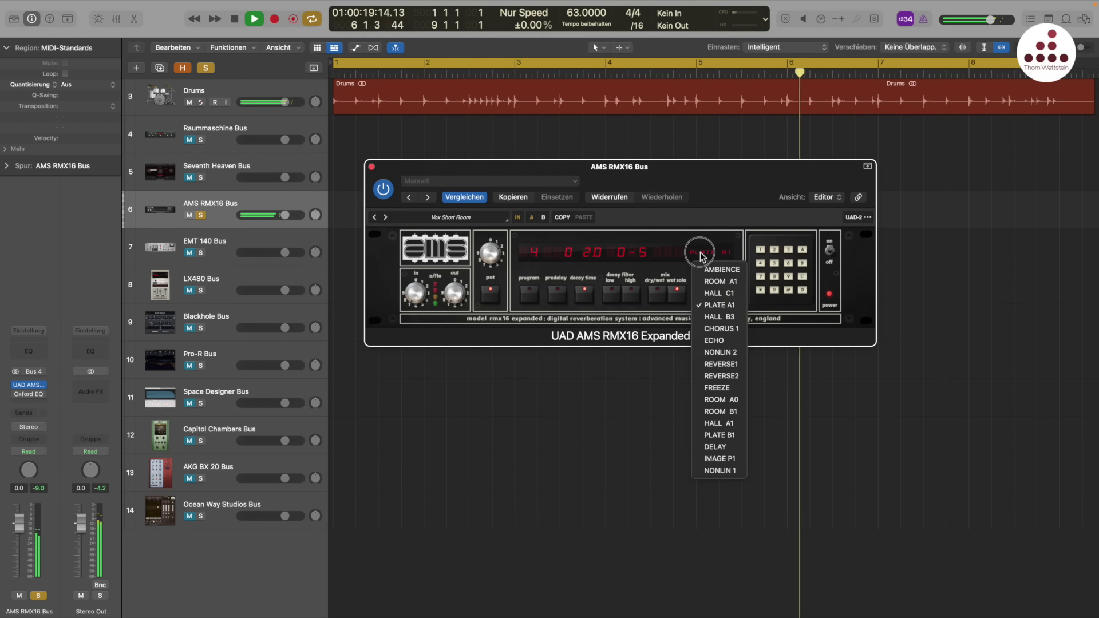
{"action": "left_click", "coordinate": [710, 341]}
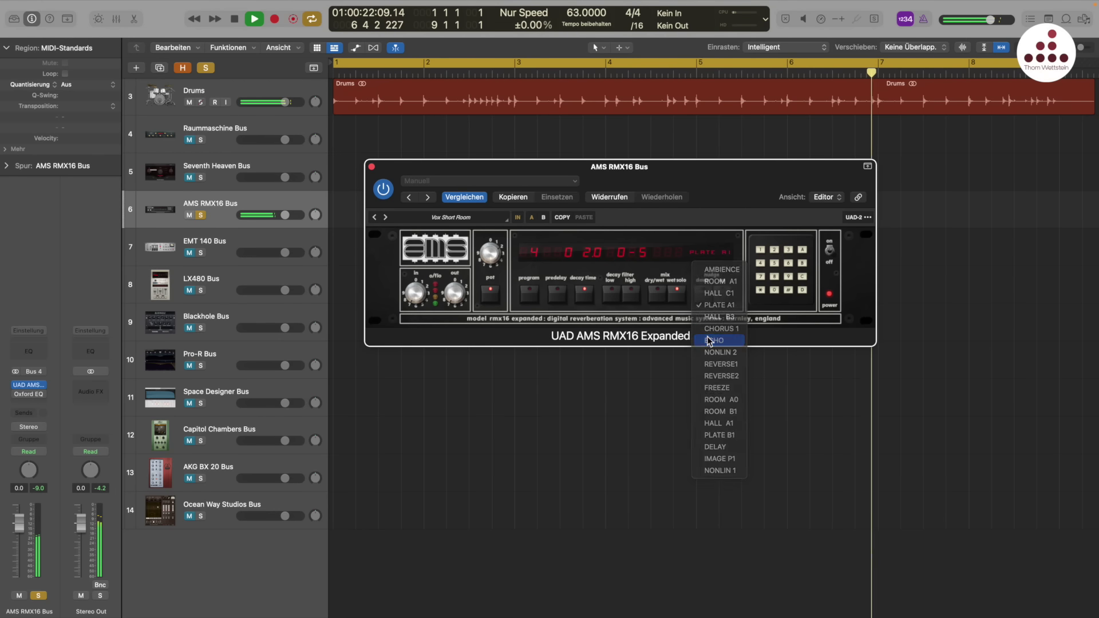
{"action": "left_click", "coordinate": [698, 255]}
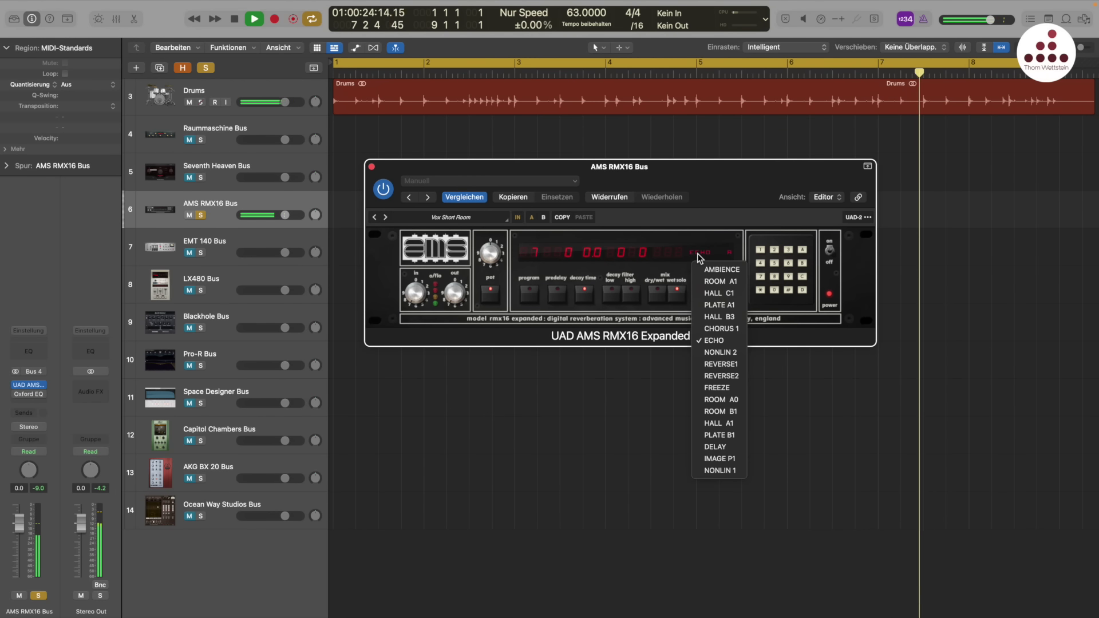
{"action": "left_click", "coordinate": [714, 353]}
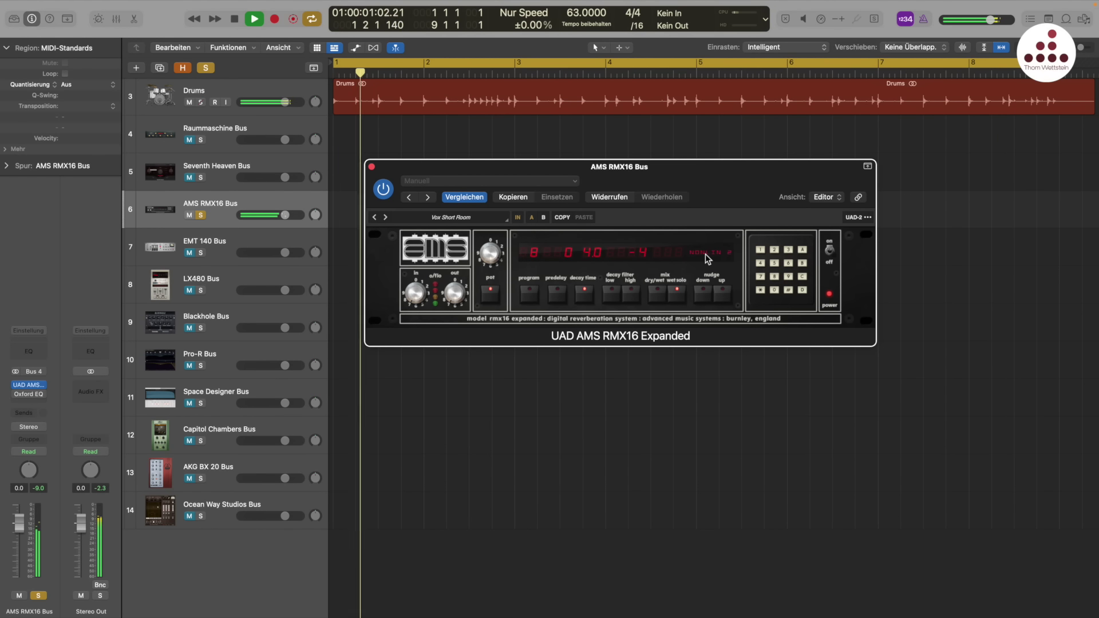
Step: Stop playback, switch the AMS RMX16 program to REVERSE1 and audition it on the drums
{"action": "key", "text": "space"}
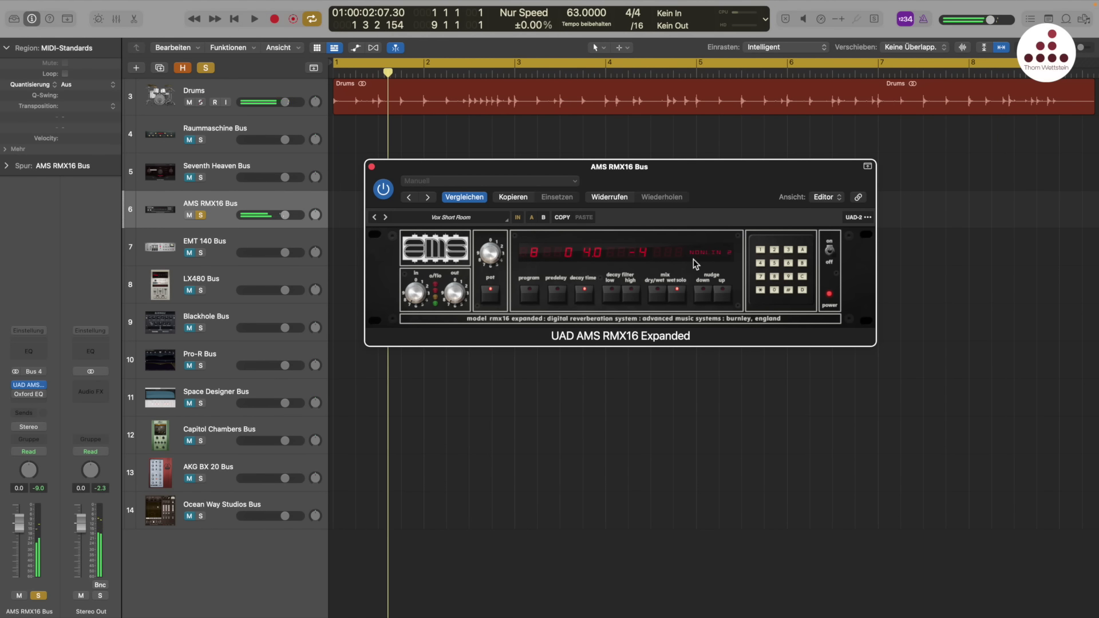
{"action": "left_click", "coordinate": [708, 253]}
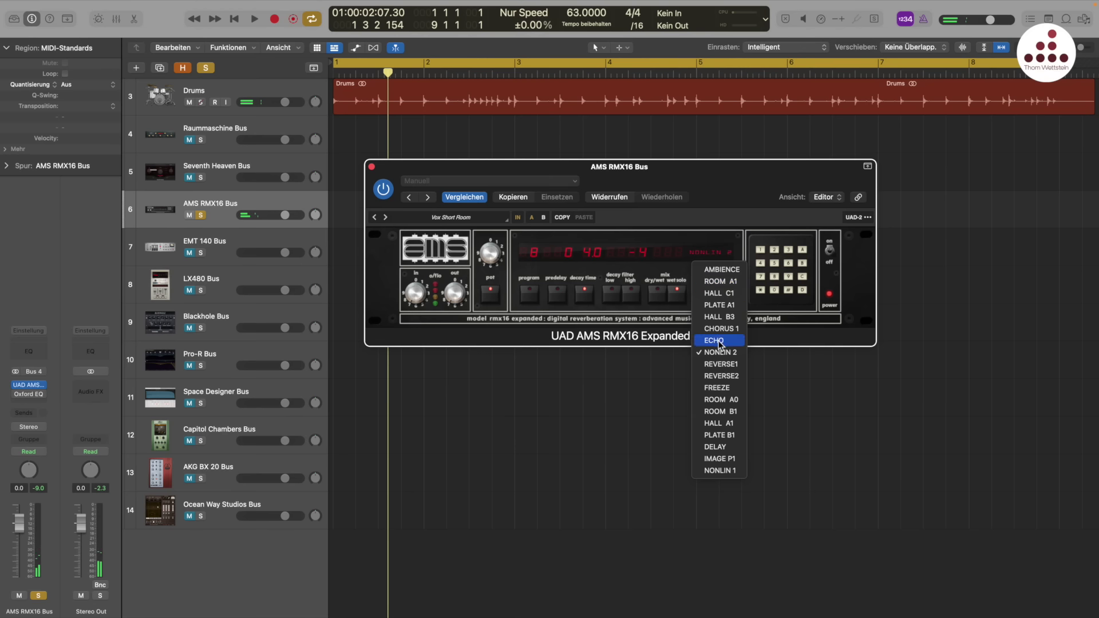
{"action": "left_click", "coordinate": [719, 364]}
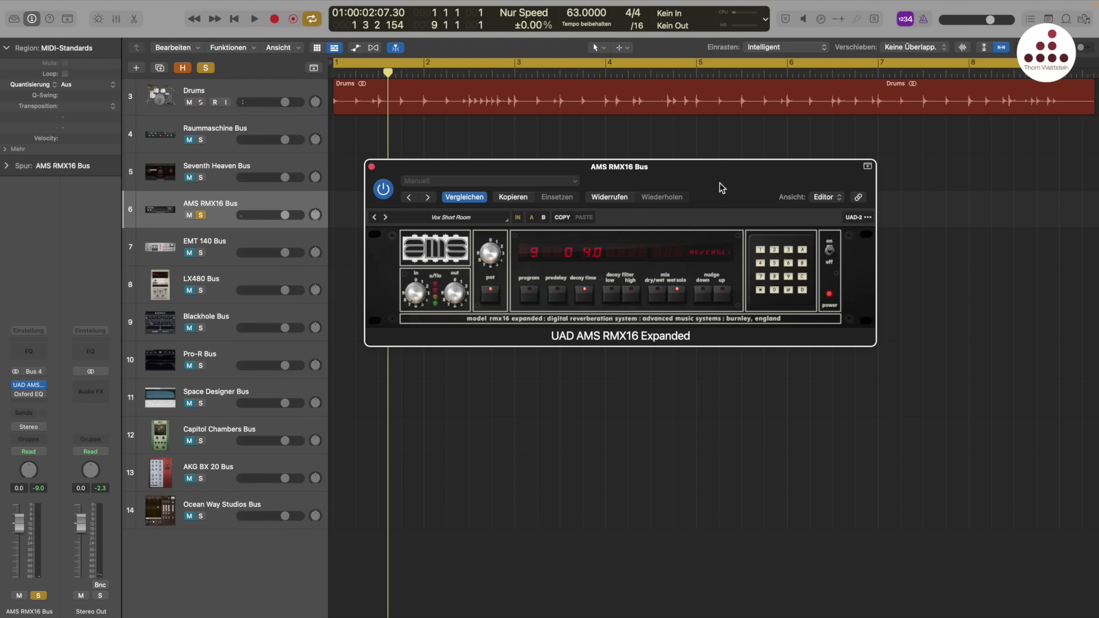
{"action": "key", "text": "space"}
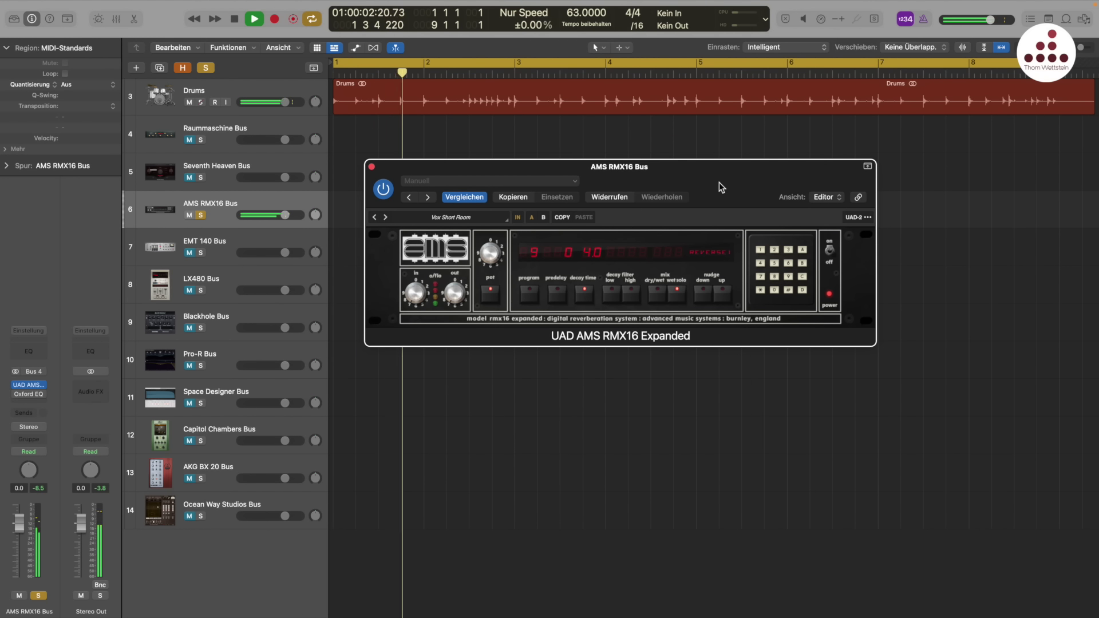
{"action": "key", "text": "space"}
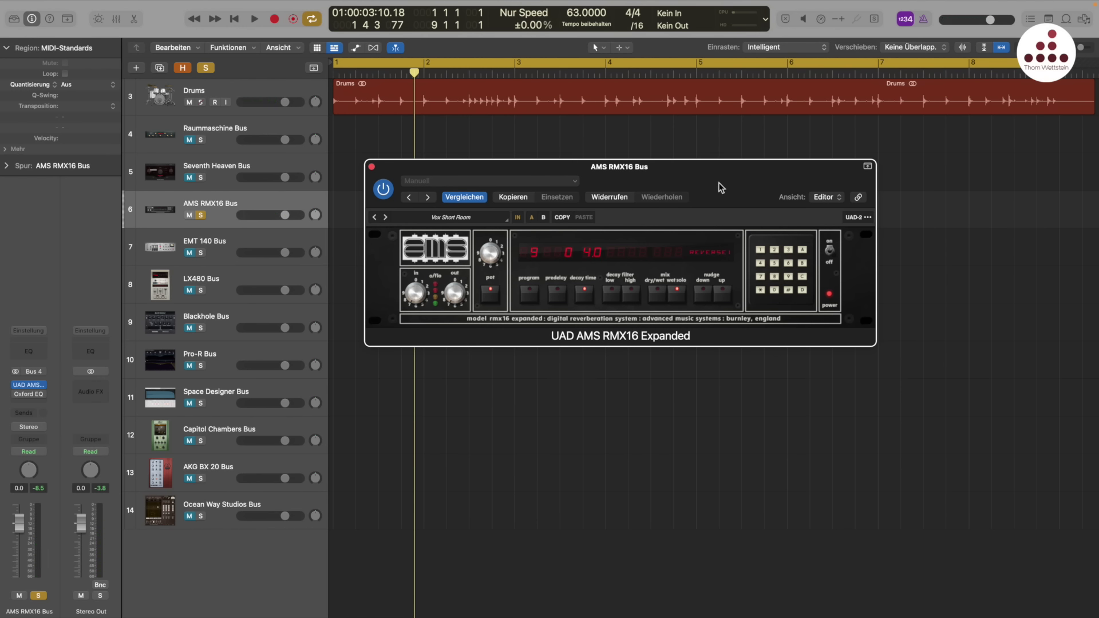
Step: Load the saved Drum setting in the AMS RMX16, shift its window slightly and audition the preset
{"action": "left_click", "coordinate": [504, 180]}
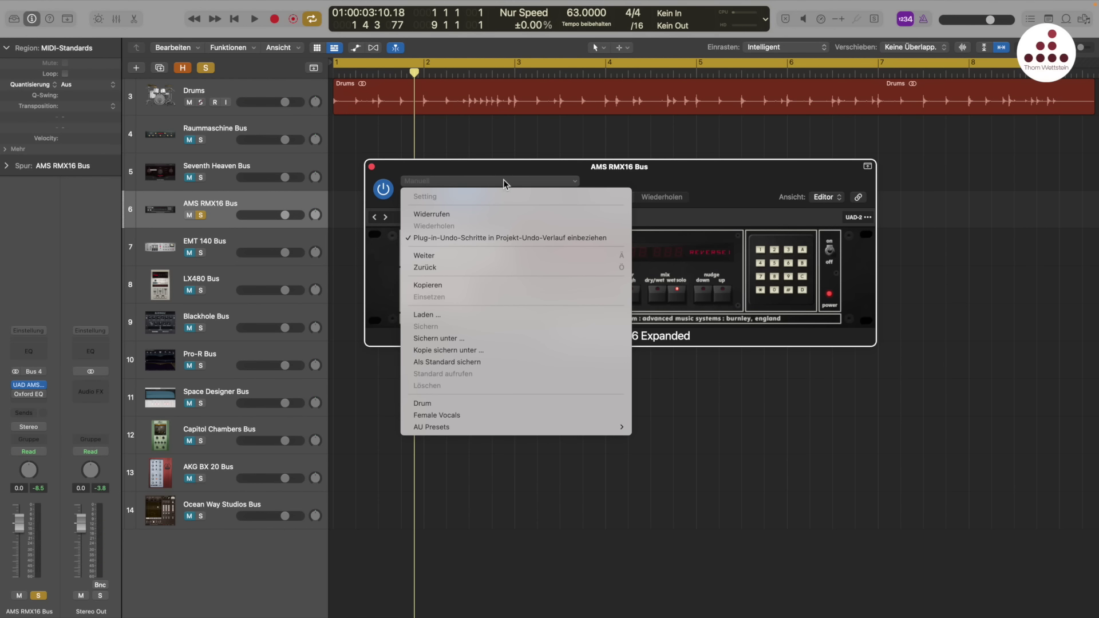
{"action": "left_click", "coordinate": [484, 402]}
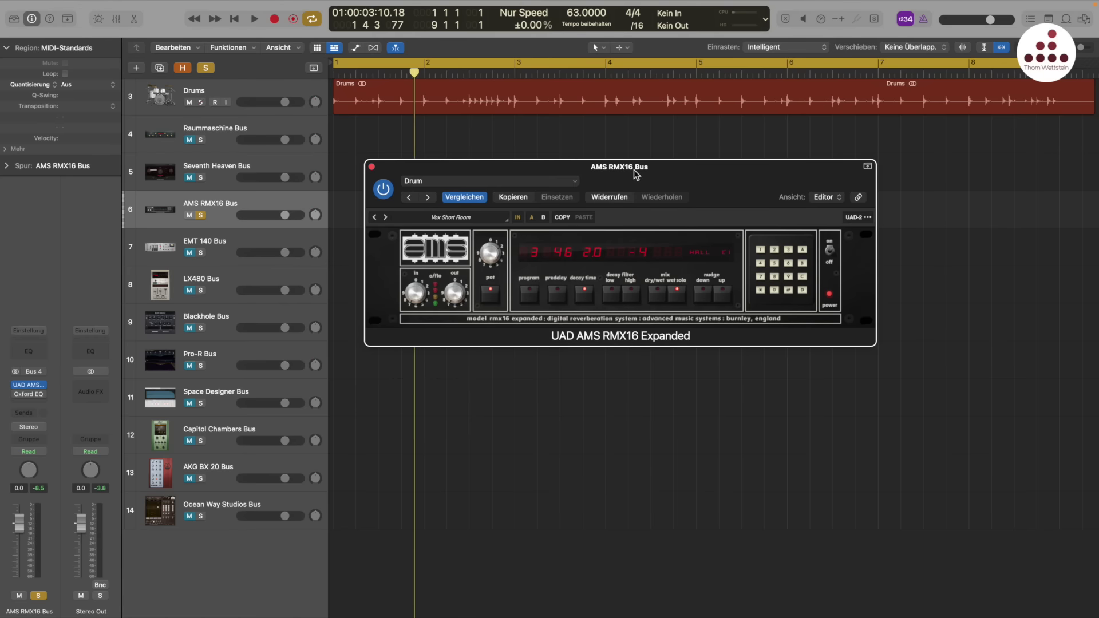
{"action": "left_click_drag", "start_coordinate": [633, 170], "coordinate": [644, 171]}
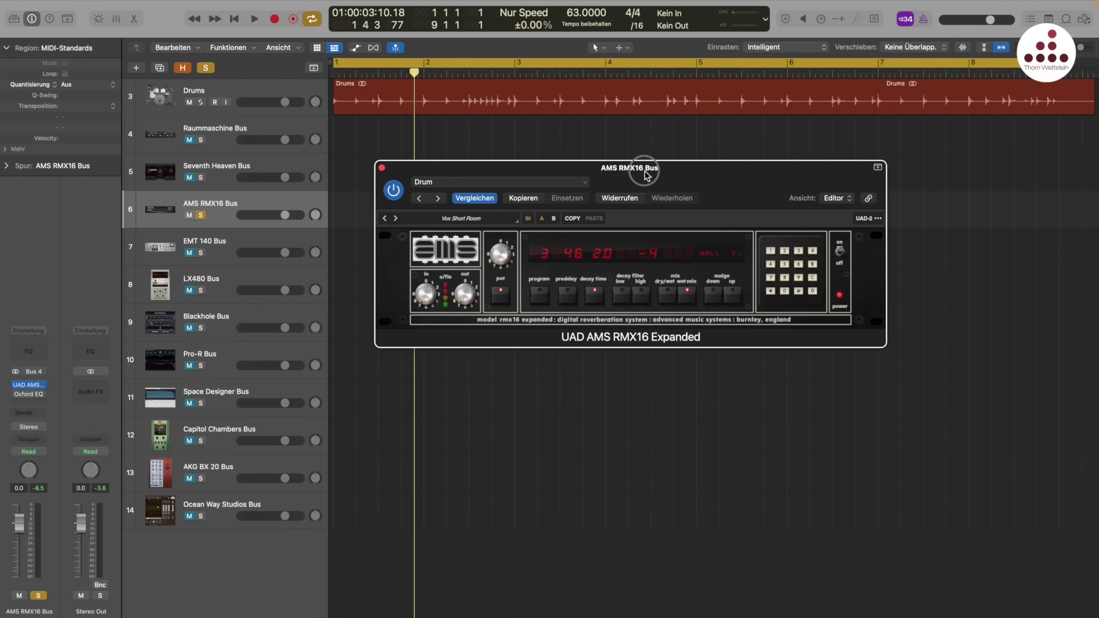
{"action": "key", "text": "space"}
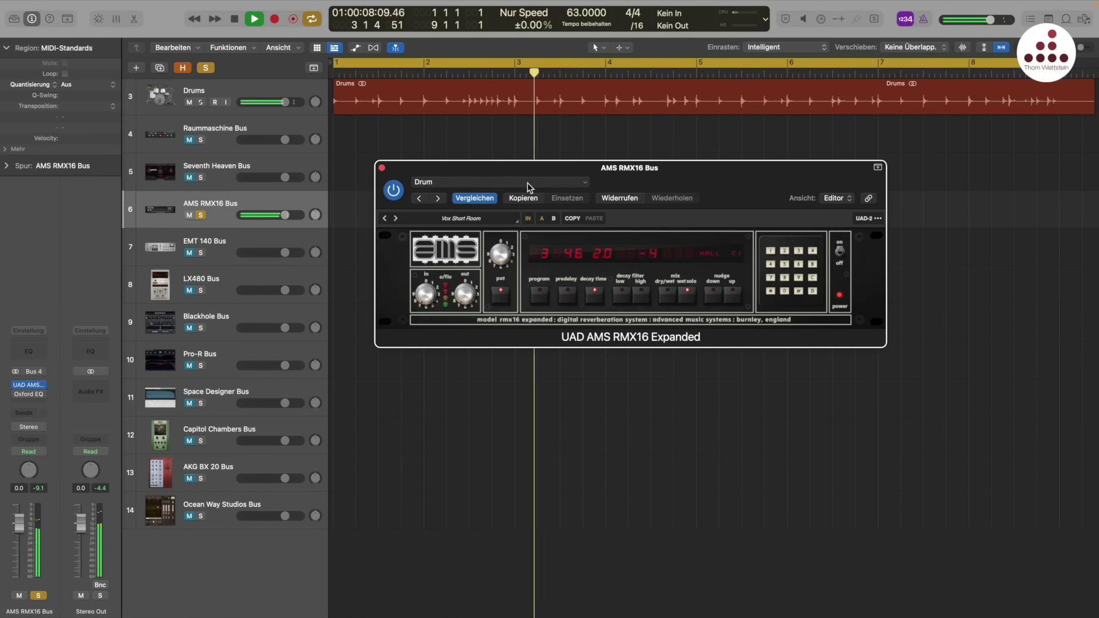
{"action": "key", "text": "space"}
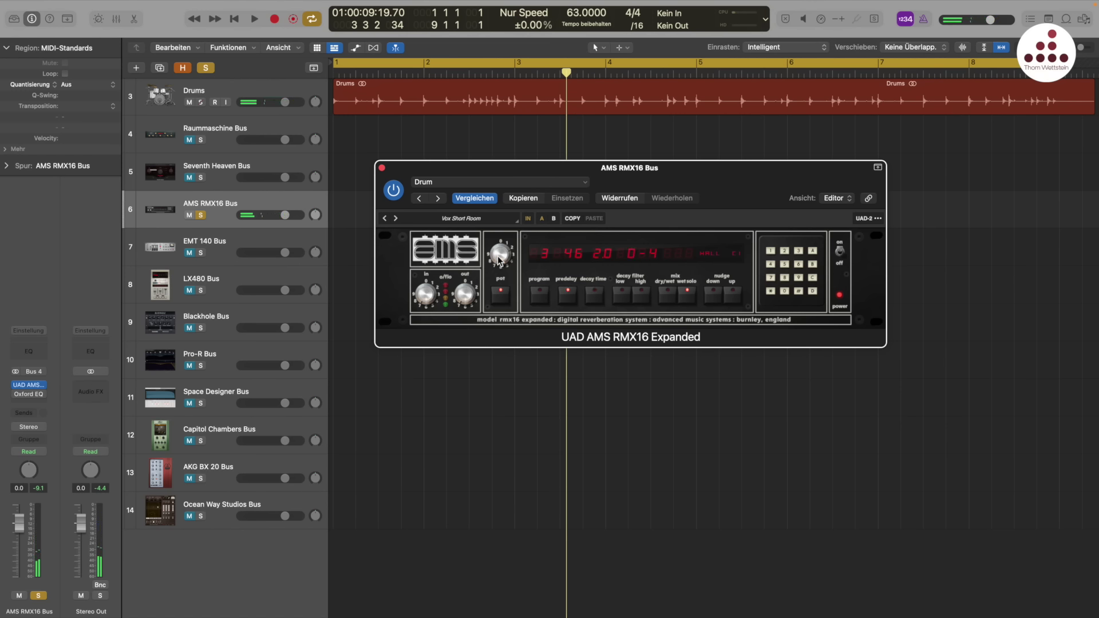
Step: Play the drums, reduce the AMS RMX16 predelay to 9 and select the high decay filter
{"action": "key", "text": "space"}
{"action": "mouse_move", "coordinate": [500, 257]}
{"action": "left_mouse_down"}
{"action": "mouse_move", "coordinate": [497, 272]}
{"action": "mouse_move", "coordinate": [502, 261]}
{"action": "left_mouse_up"}
{"action": "left_click", "coordinate": [640, 295]}
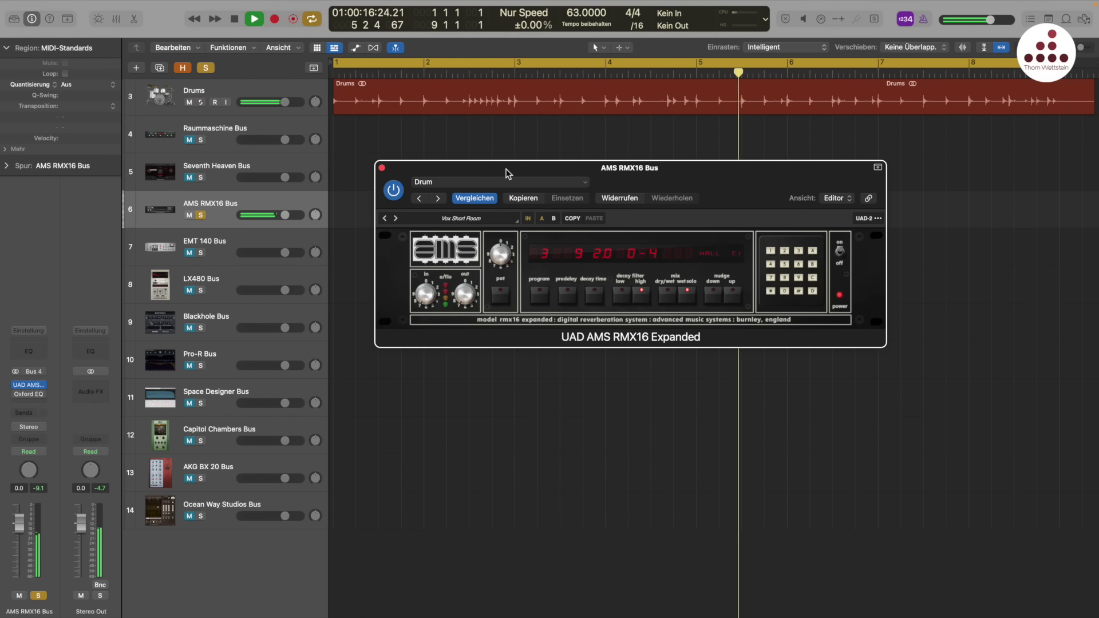
Step: Raise the AMS RMX16 decay time to 2.5 and audition it on the drums from the start of the project
{"action": "key", "text": "space"}
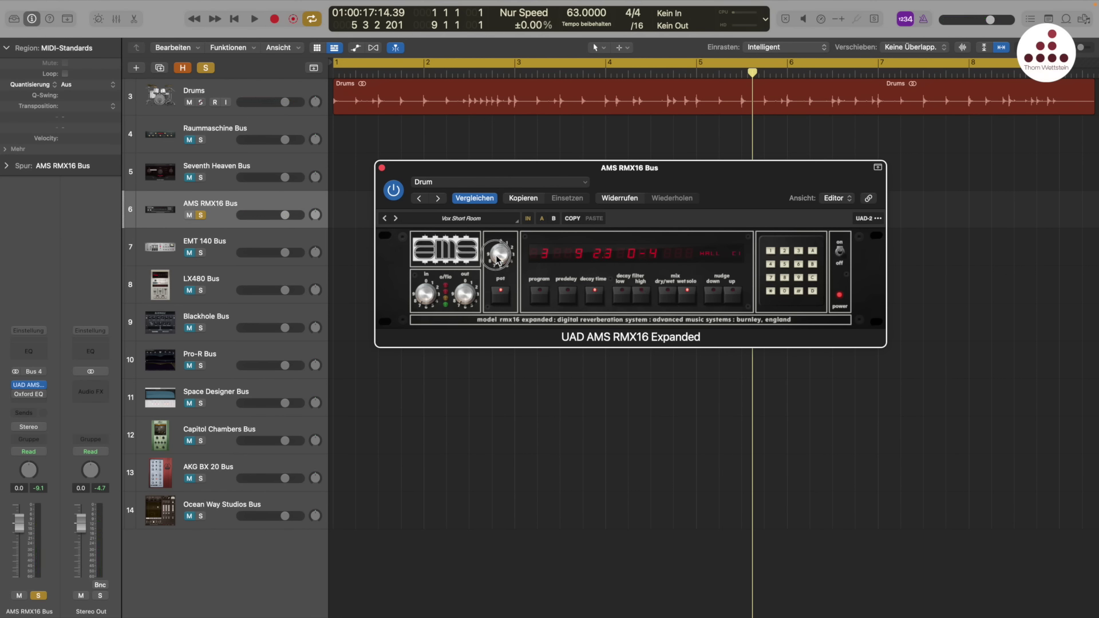
{"action": "key", "text": "Return"}
{"action": "key", "text": "space"}
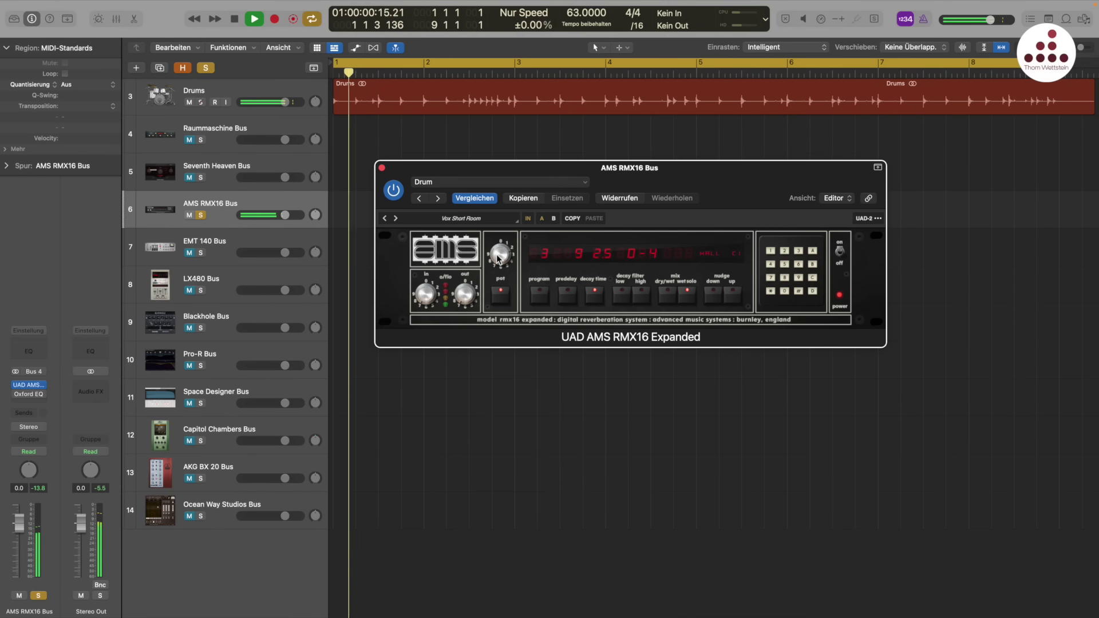
{"action": "key", "text": "space"}
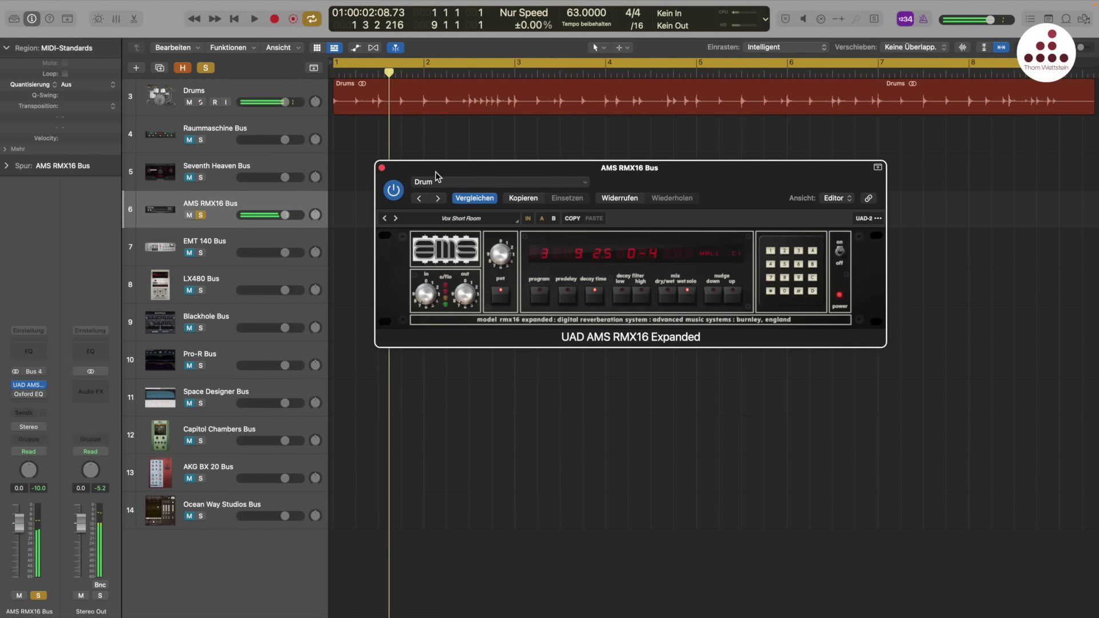
Step: Close the AMS RMX16, switch to the soloed EMT 140 Bus and open its UAD EMT 140 plug-in, positioning the window over the arrangement
{"action": "left_click", "coordinate": [382, 168]}
{"action": "key", "text": "Down"}
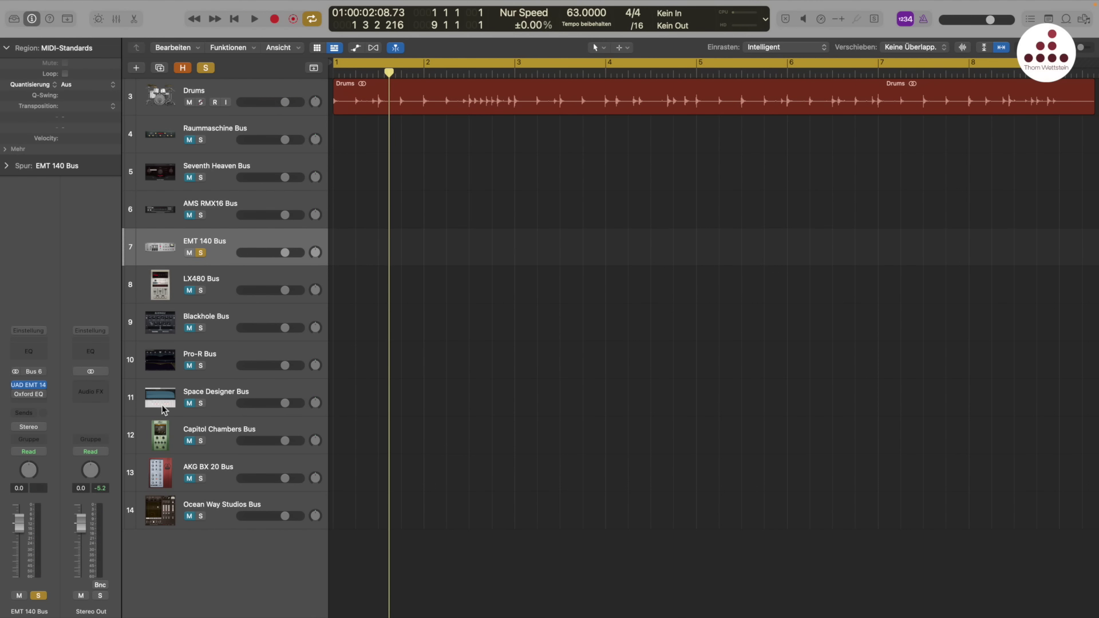
{"action": "left_click", "coordinate": [28, 385]}
{"action": "left_click_drag", "start_coordinate": [659, 159], "coordinate": [699, 174]}
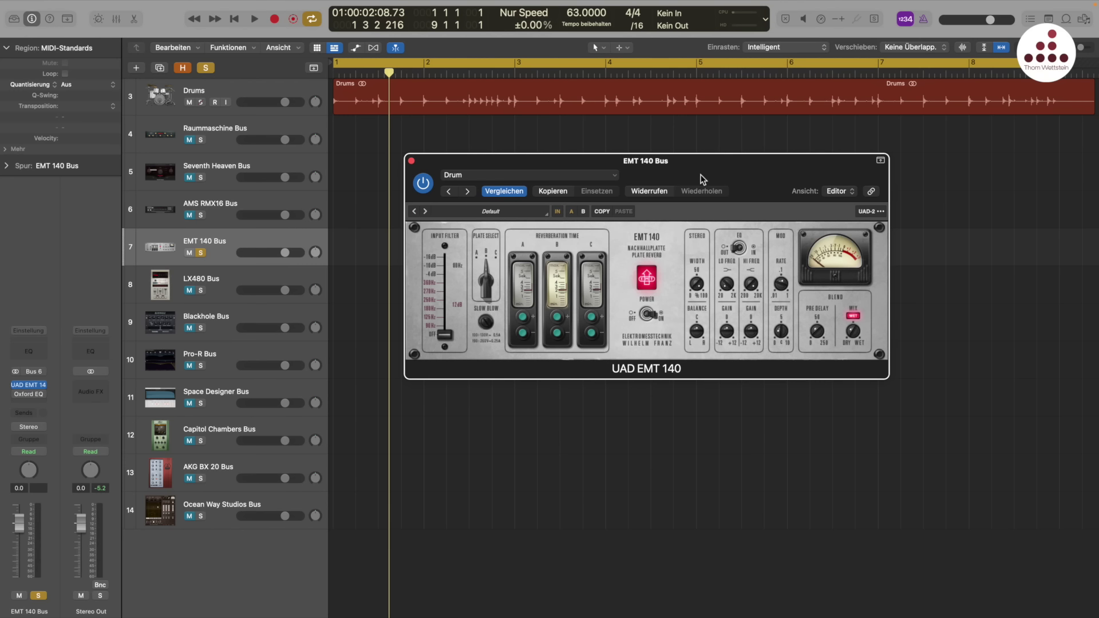
{"action": "left_click_drag", "start_coordinate": [700, 175], "coordinate": [699, 181]}
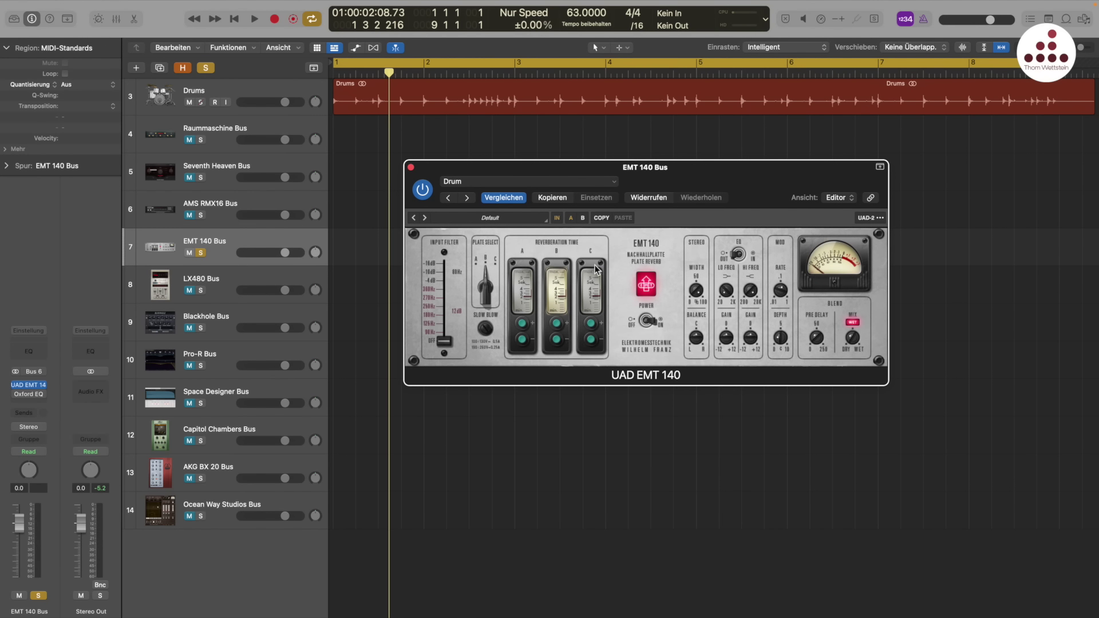
Step: Mute the Drums track briefly, unmute it and play the soloed EMT 140 Bus from the start
{"action": "left_click", "coordinate": [189, 102]}
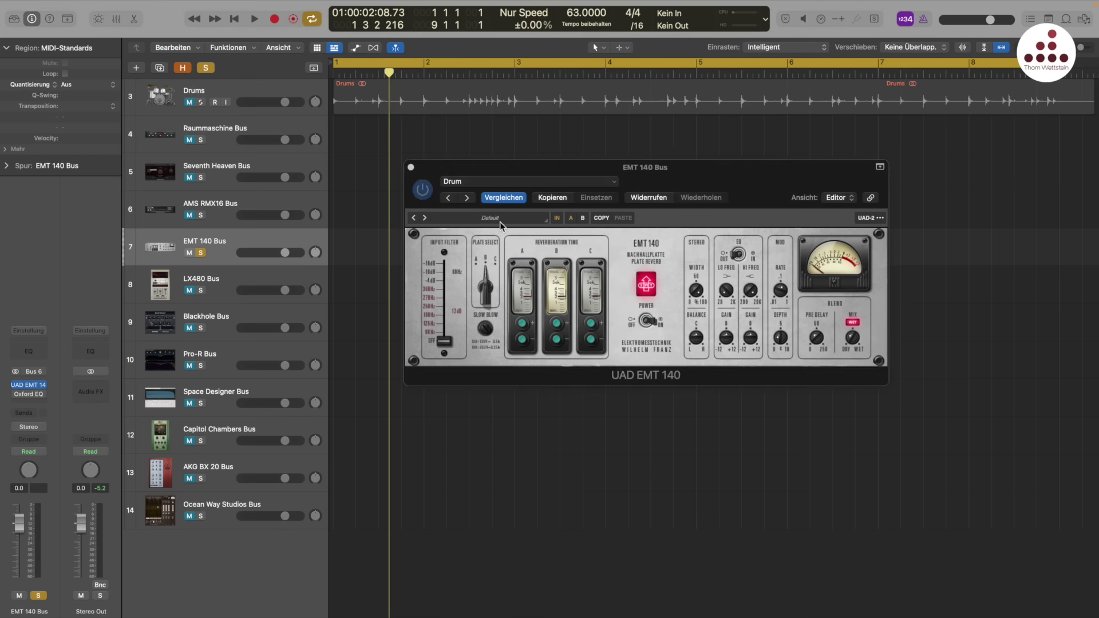
{"action": "key", "text": "Return"}
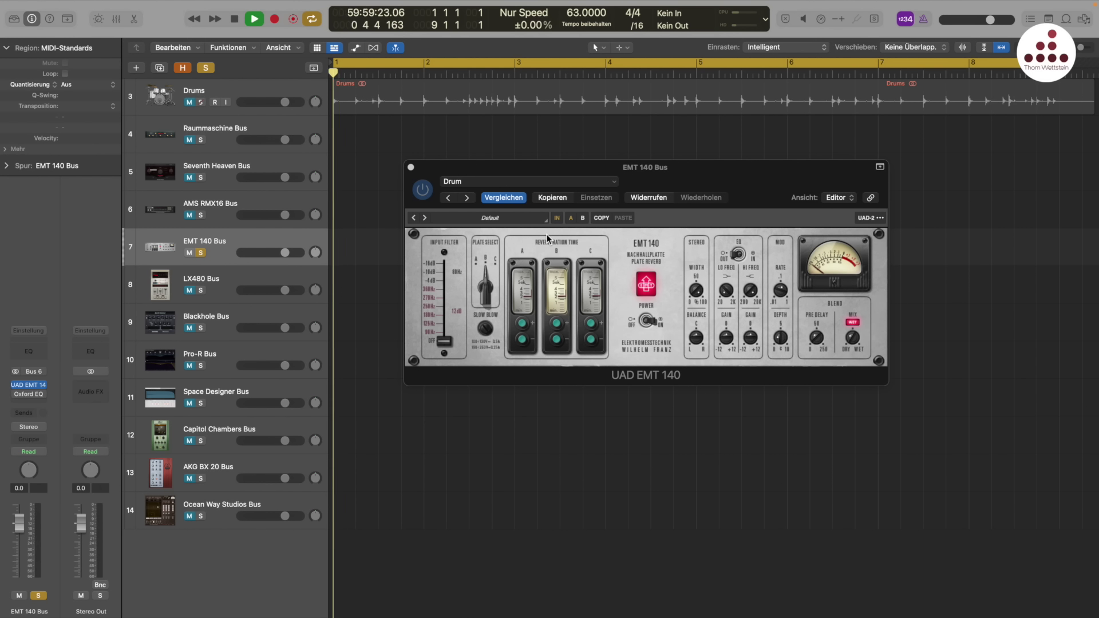
{"action": "left_click", "coordinate": [189, 101]}
{"action": "key", "text": "space"}
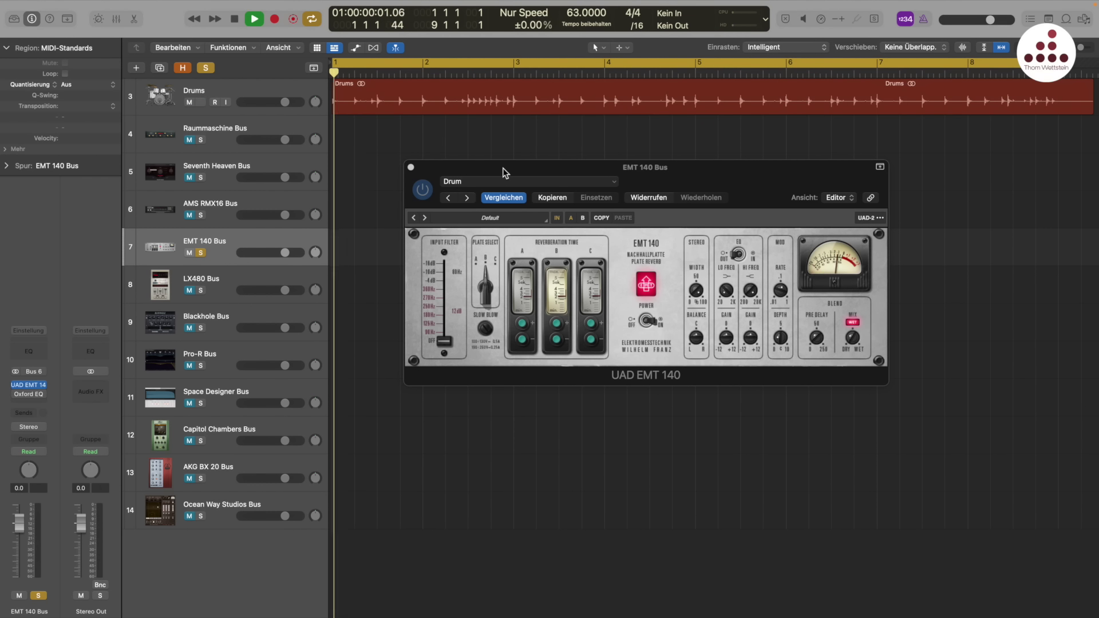
Step: Audition plates C, B and A of the EMT 140 during playback, stopping on plate C
{"action": "left_click", "coordinate": [591, 265]}
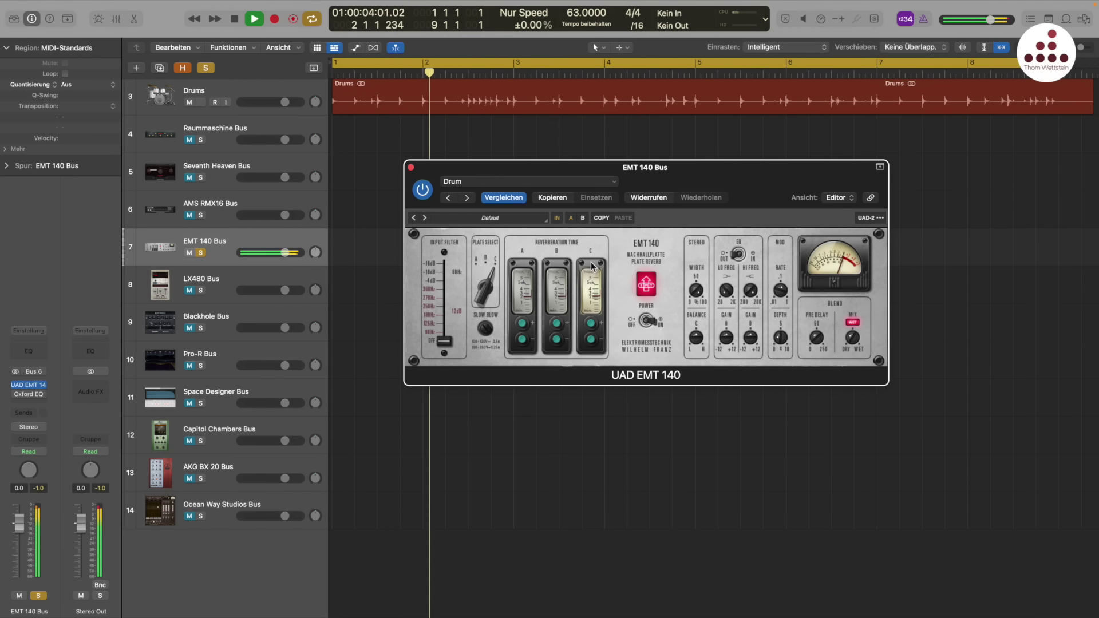
{"action": "left_click", "coordinate": [553, 267]}
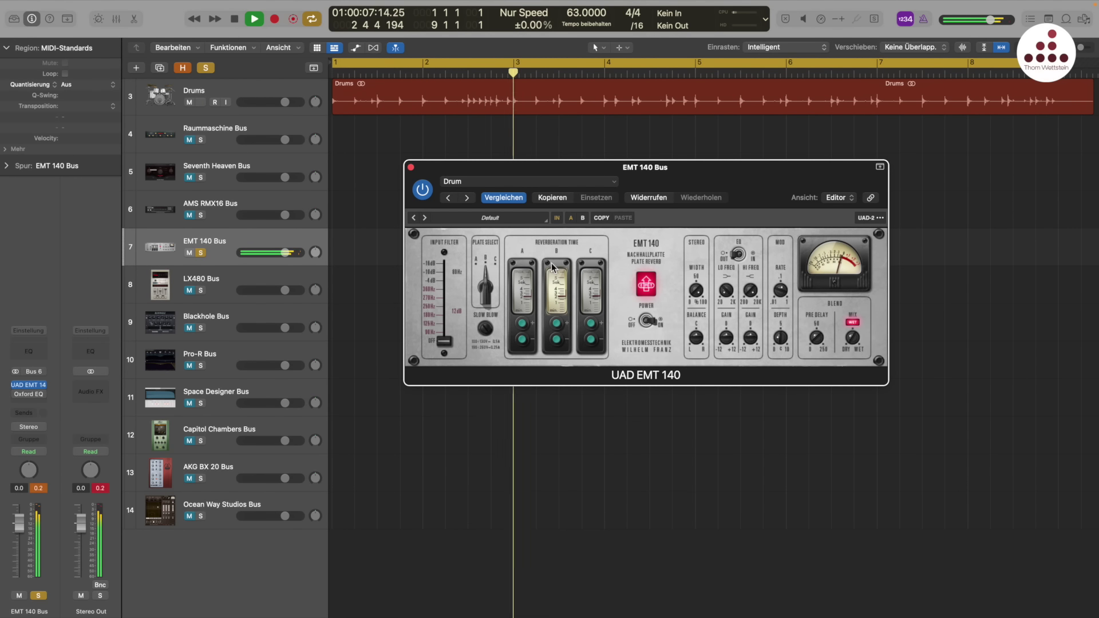
{"action": "left_click", "coordinate": [520, 262]}
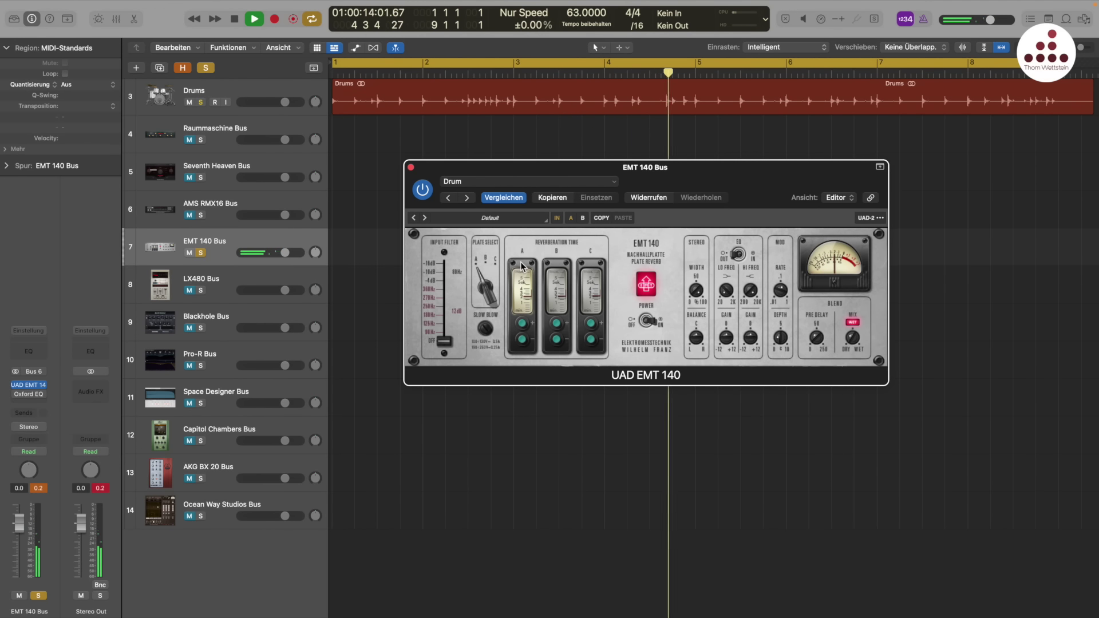
{"action": "left_click", "coordinate": [561, 268]}
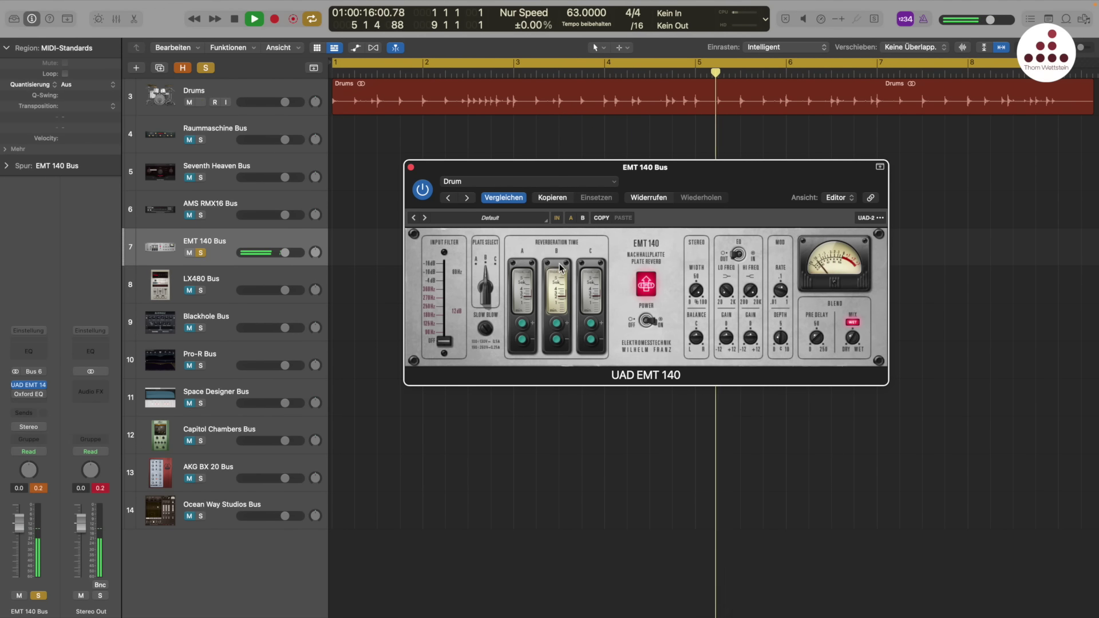
{"action": "left_click", "coordinate": [594, 268]}
{"action": "key", "text": "space"}
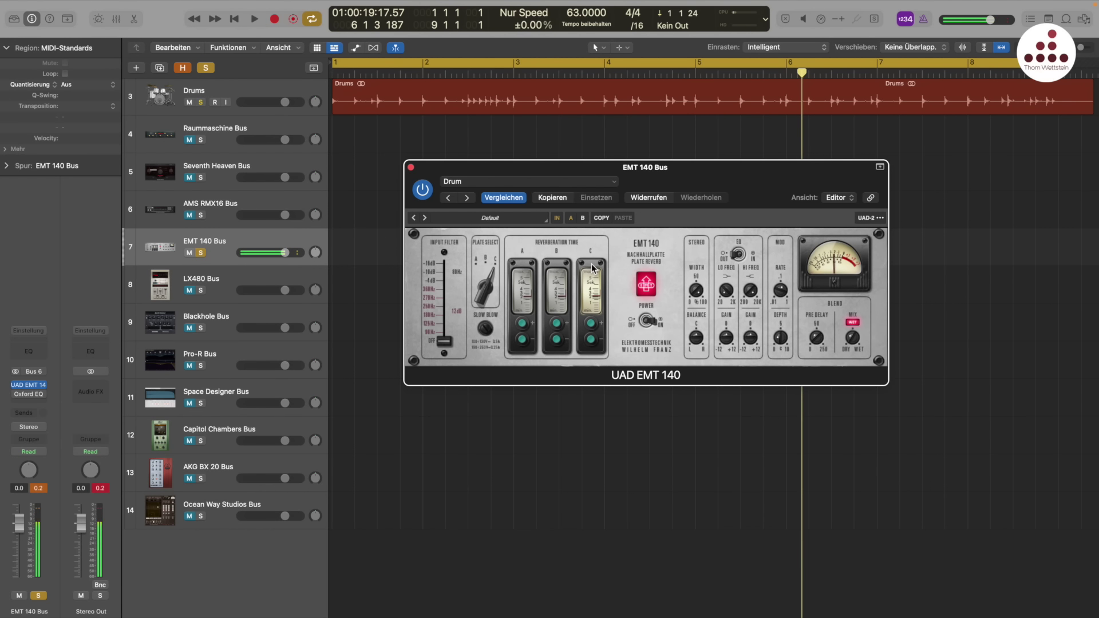
Step: Reselect plate B on the EMT 140, try its pre-delay control and move the plug-in window slightly
{"action": "left_click", "coordinate": [556, 266]}
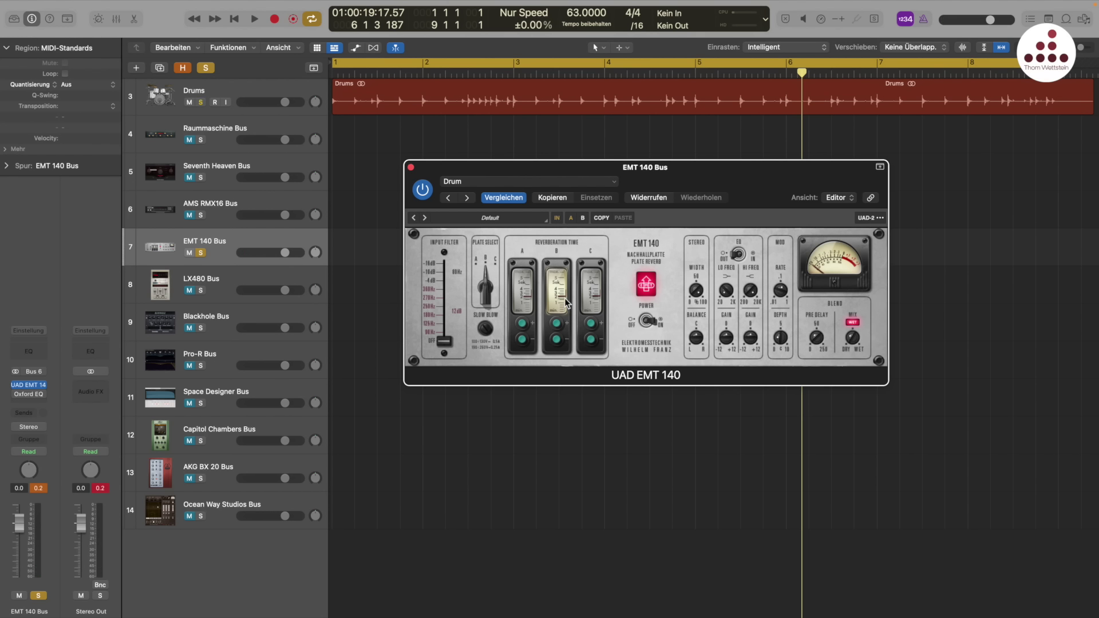
{"action": "left_click", "coordinate": [818, 334]}
{"action": "left_click_drag", "start_coordinate": [625, 171], "coordinate": [616, 166]}
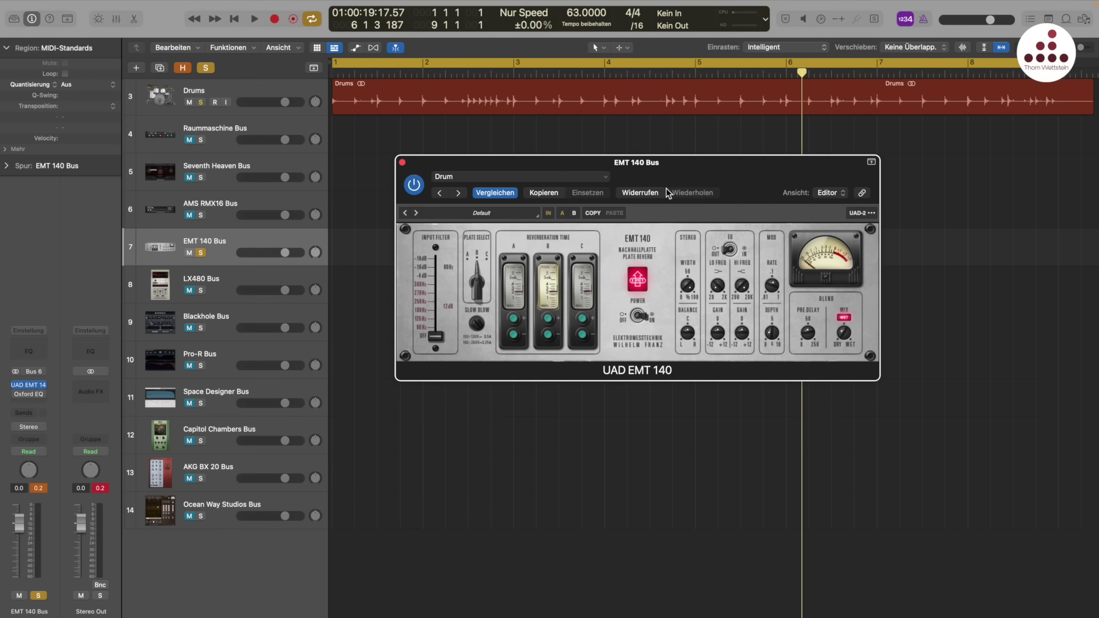
Step: Solo the Drums track alongside the EMT 140 Bus and play the dry drums together with the reverb
{"action": "key", "text": "space"}
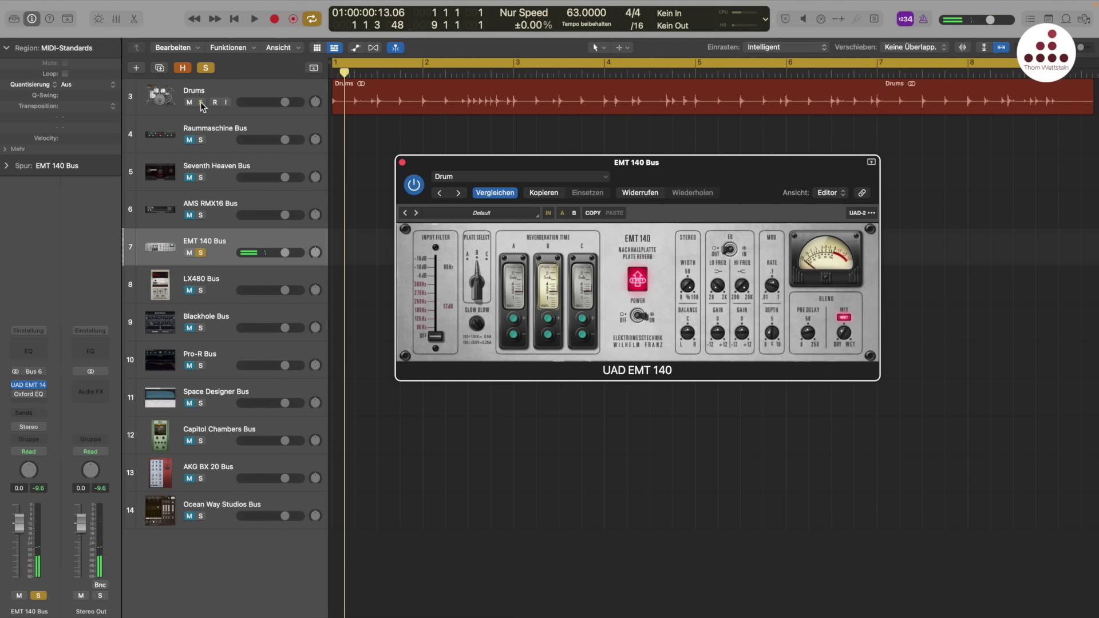
{"action": "left_click", "coordinate": [201, 103]}
{"action": "left_click", "coordinate": [211, 112]}
{"action": "key", "text": "space"}
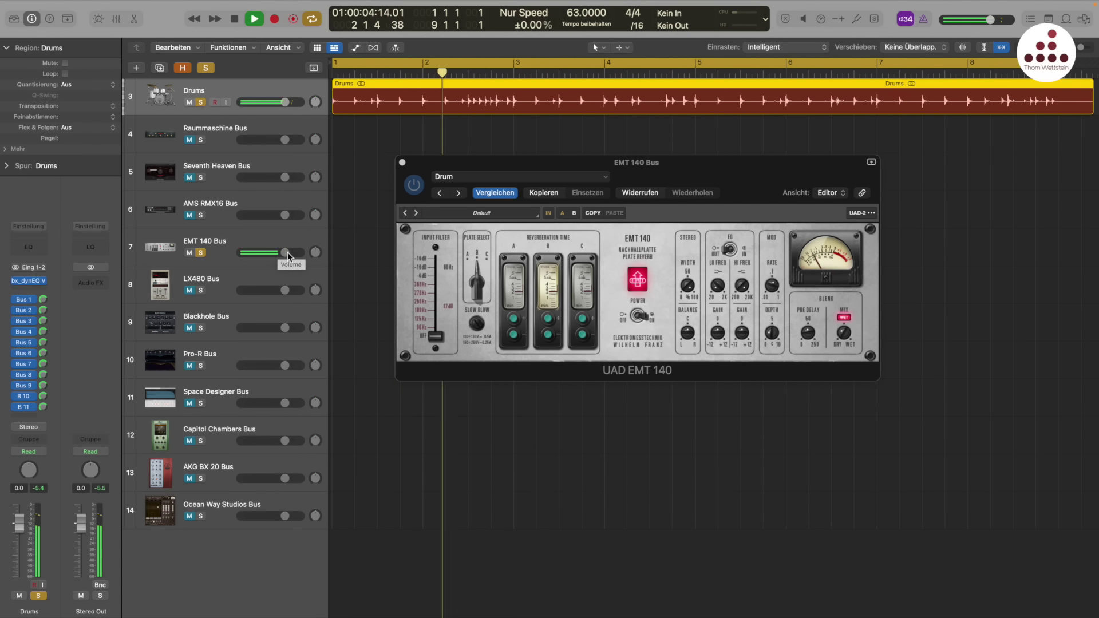
Step: Try the EMT 140 pre-delay and plate B reverberation time controls while the drums play, and stop playback
{"action": "left_click", "coordinate": [808, 334]}
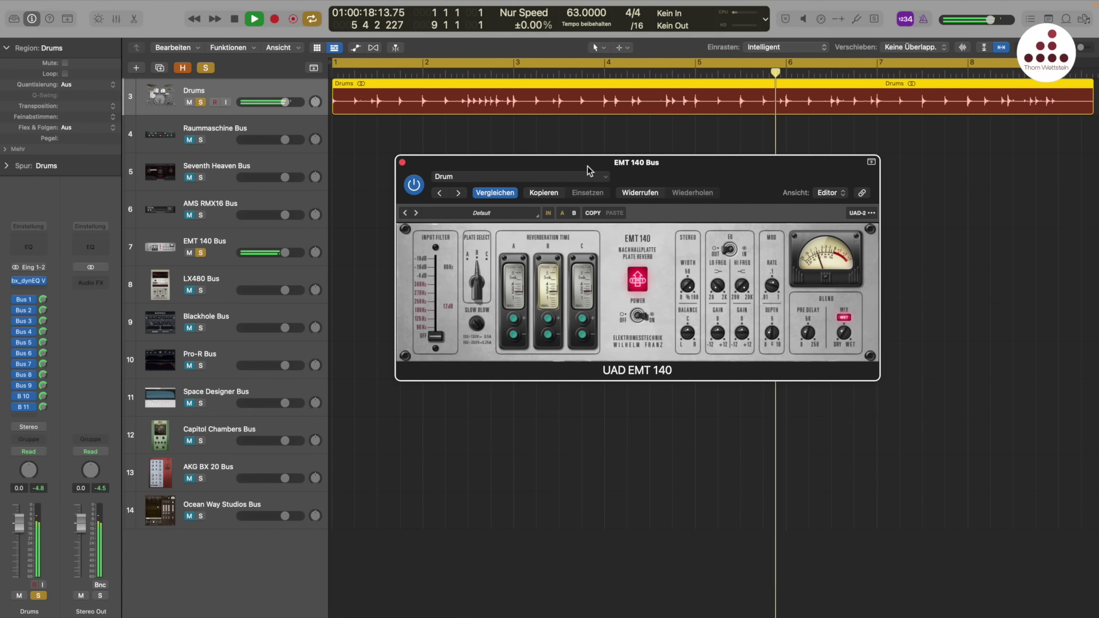
{"action": "left_click", "coordinate": [556, 298]}
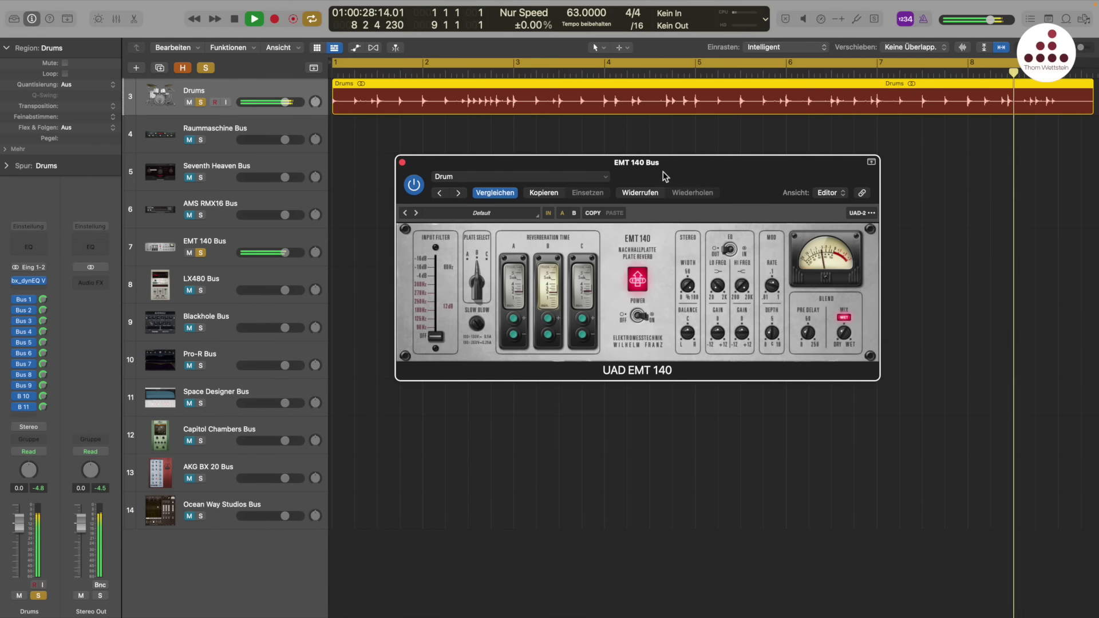
{"action": "key", "text": "space"}
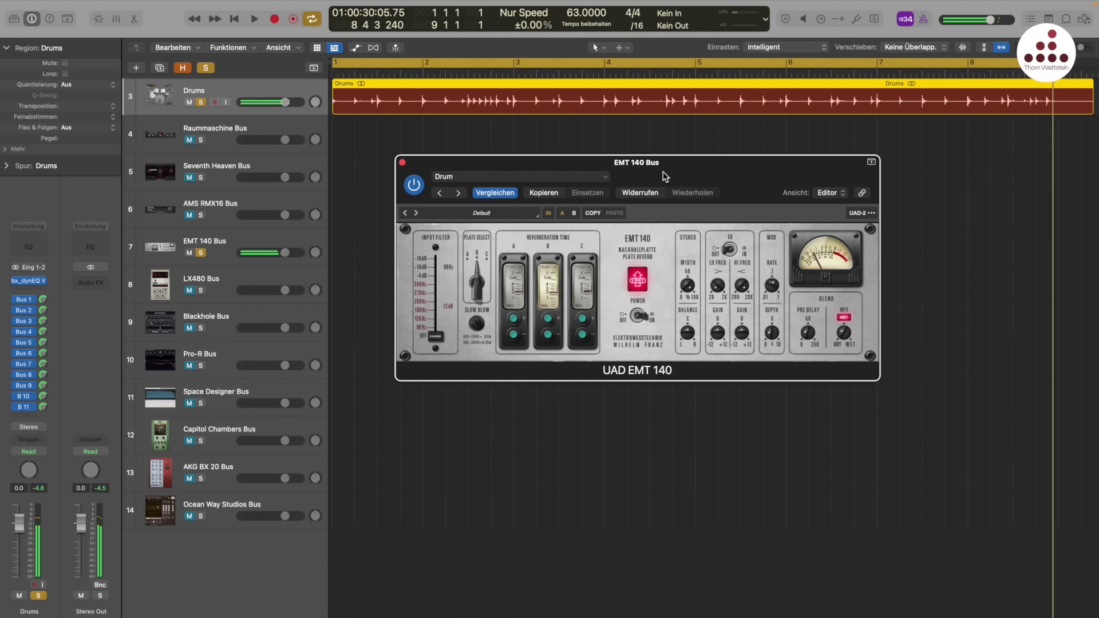
Step: Close the EMT 140, switch the solo to the LX480 Bus and open its LX480 Essentials plug-in, moving the window aside
{"action": "left_click", "coordinate": [401, 161]}
{"action": "left_click", "coordinate": [229, 284]}
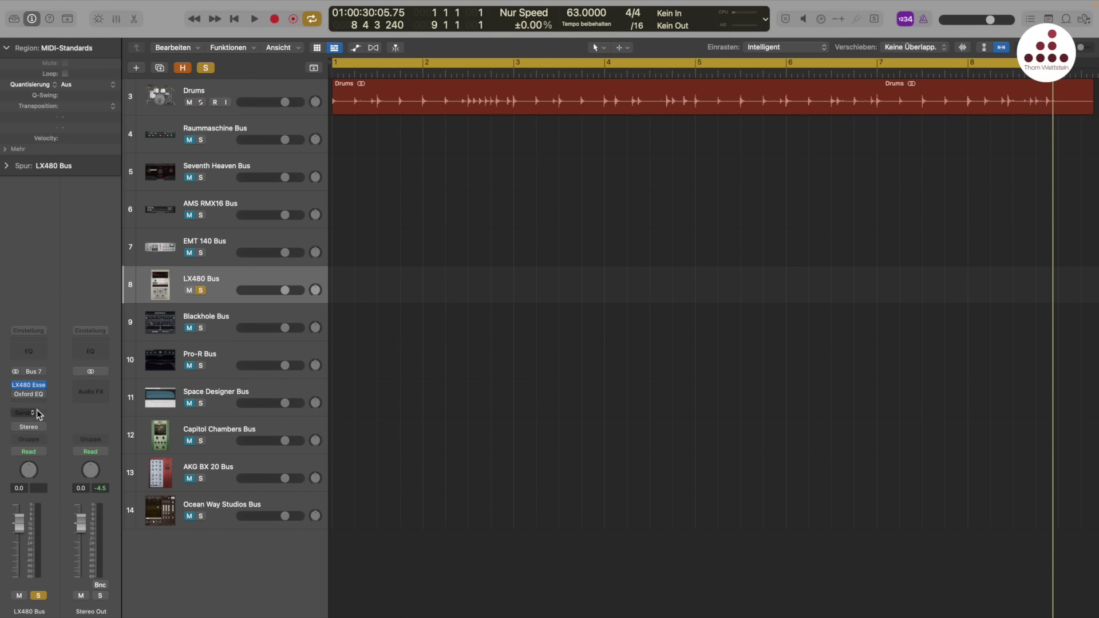
{"action": "left_click", "coordinate": [29, 386]}
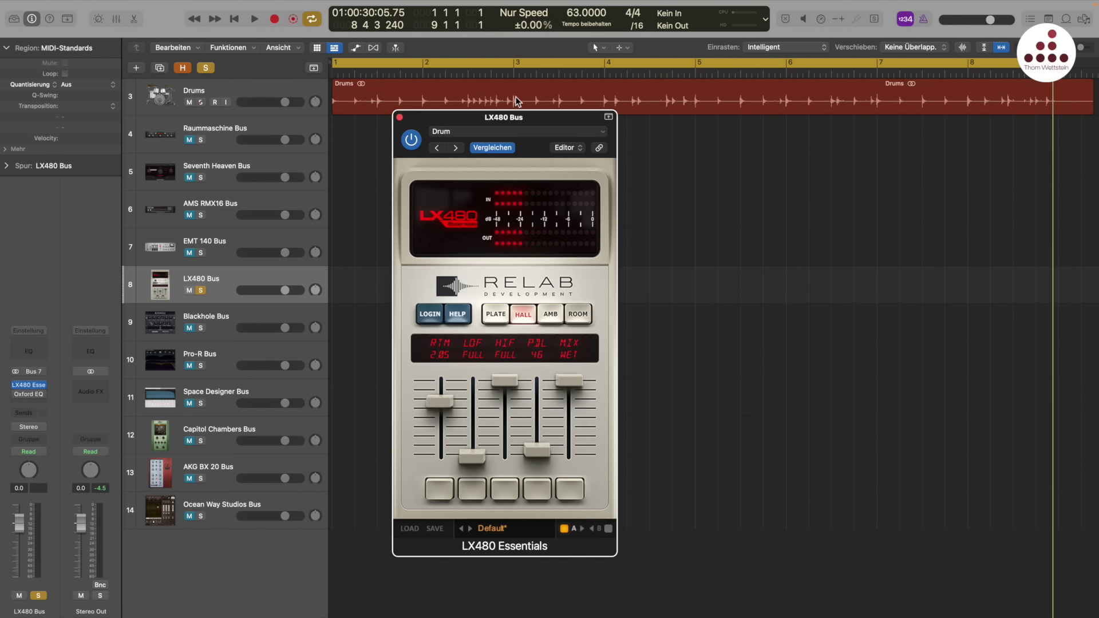
{"action": "left_click_drag", "start_coordinate": [522, 118], "coordinate": [575, 120]}
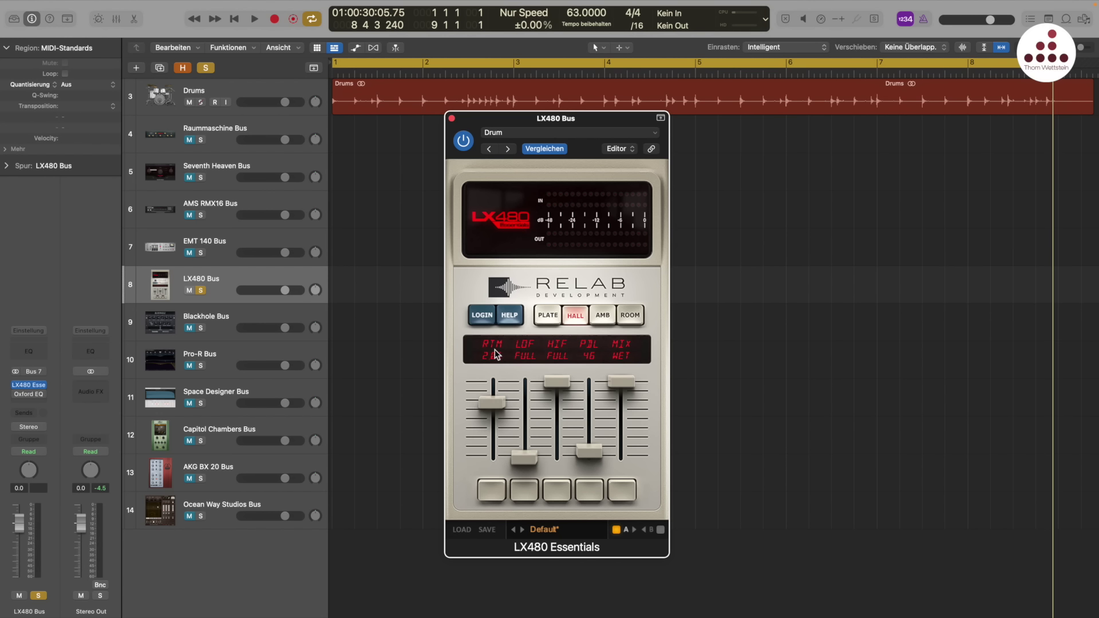
Step: Play the drums through the LX480 hall program, lower its pre-delay to 25 ms and stop playback
{"action": "left_click", "coordinate": [490, 403]}
{"action": "key", "text": "space"}
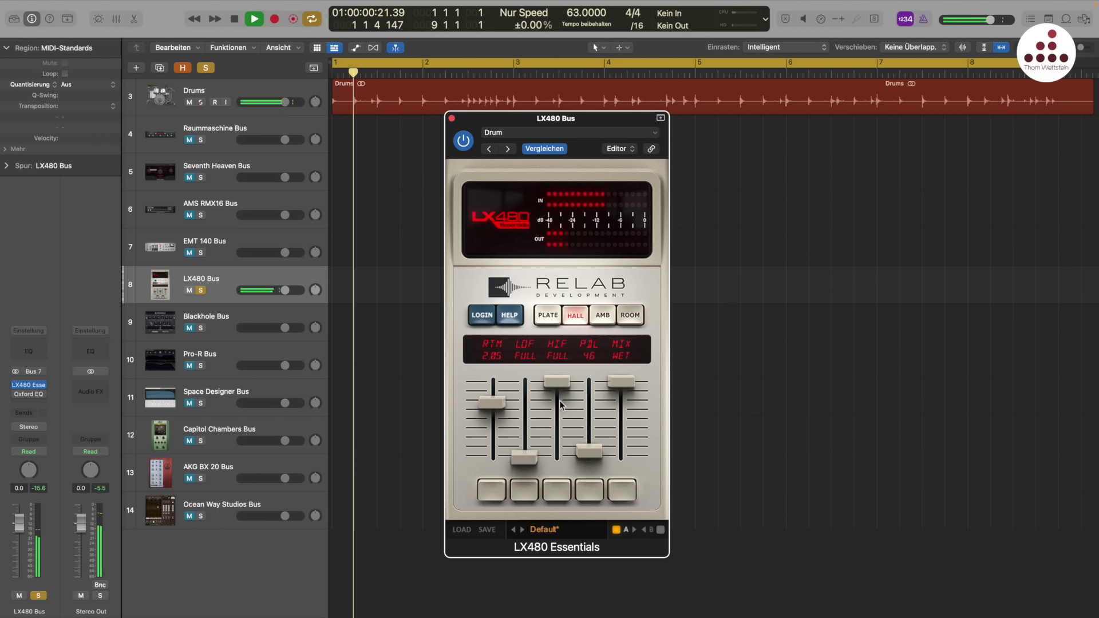
{"action": "left_click", "coordinate": [591, 451]}
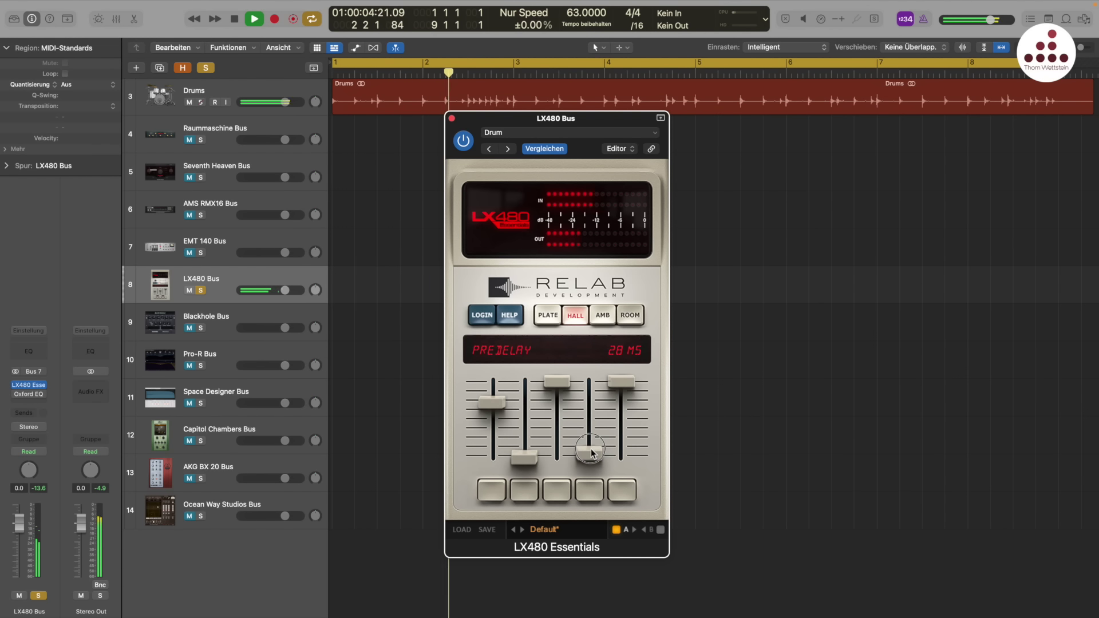
{"action": "left_click_drag", "start_coordinate": [591, 451], "coordinate": [591, 454]}
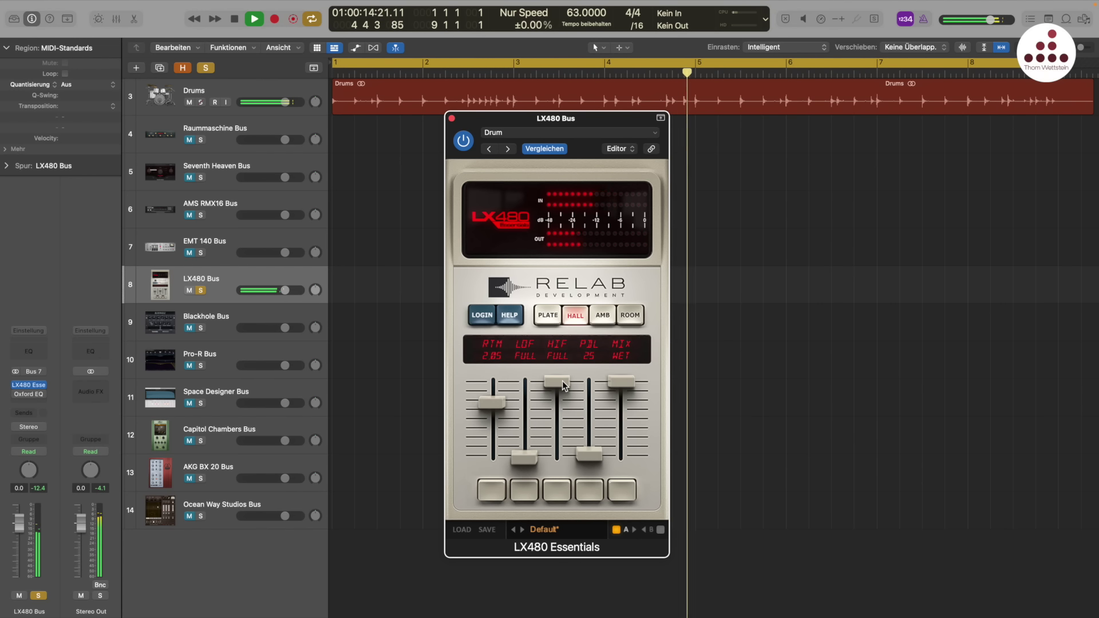
{"action": "key", "text": "space"}
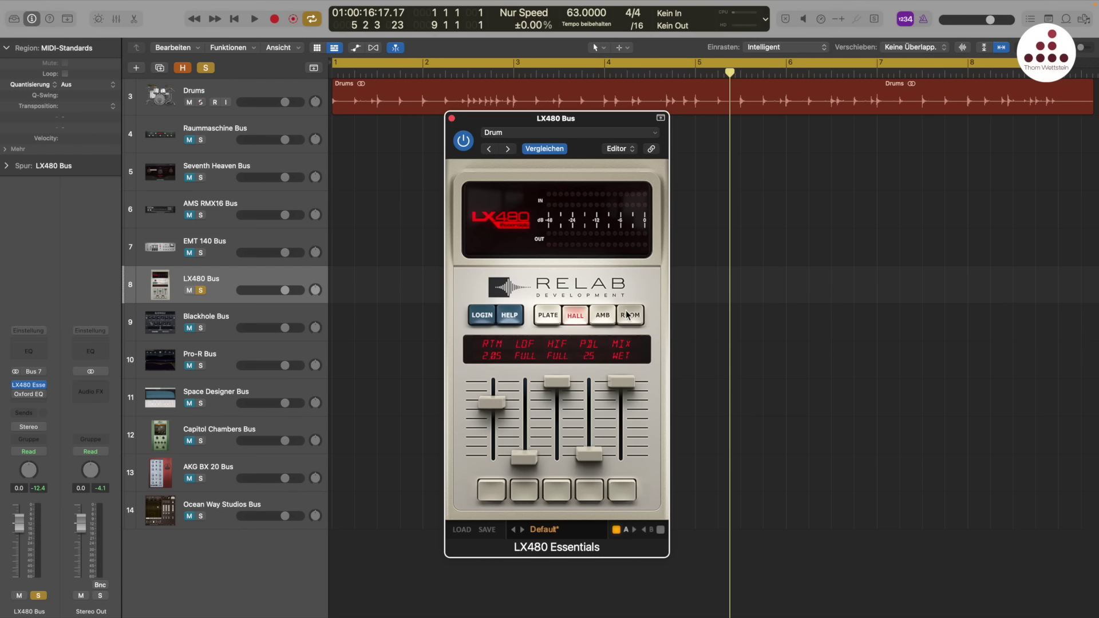
Step: Audition the LX480 plate, hall, ambience and room programs while the drums play, return to the hall program and stop playback
{"action": "key", "text": "space"}
{"action": "left_click", "coordinate": [546, 316]}
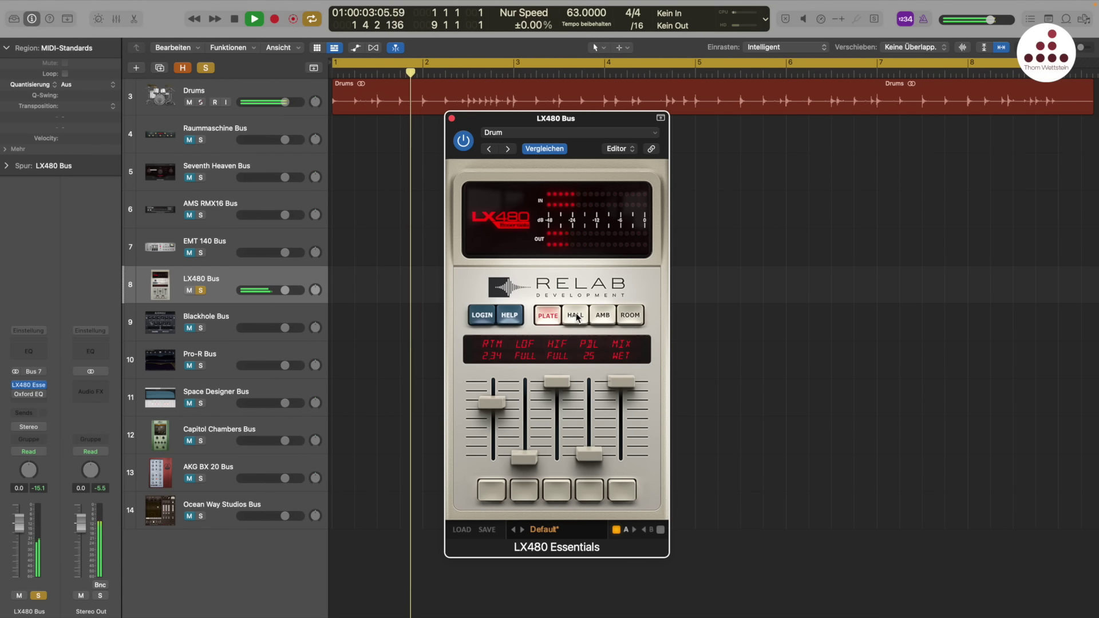
{"action": "key", "text": "space"}
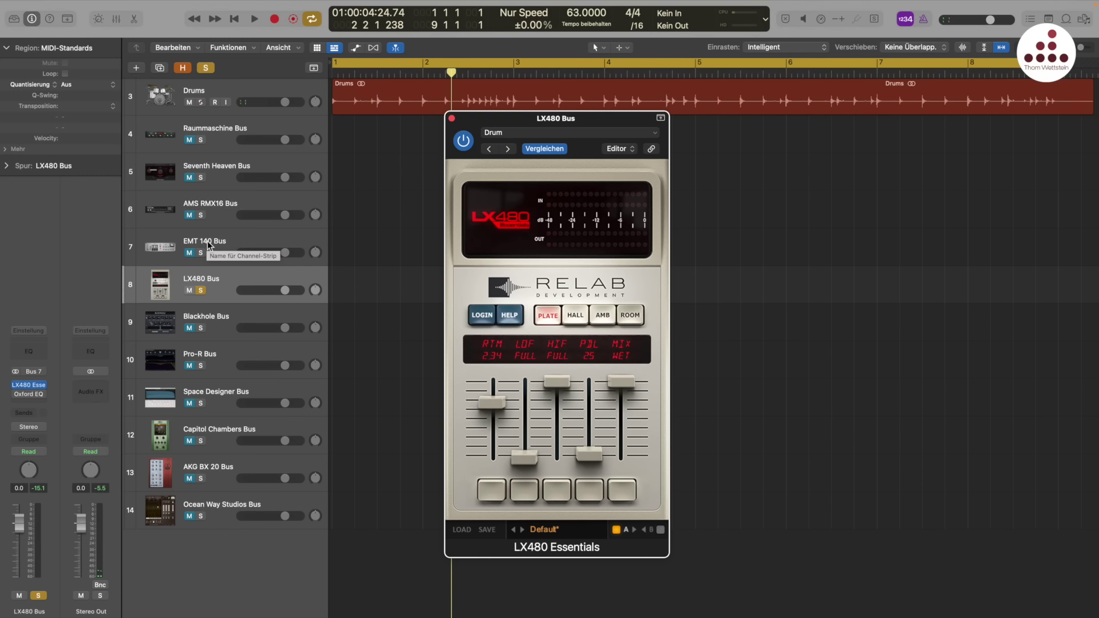
{"action": "key", "text": "space"}
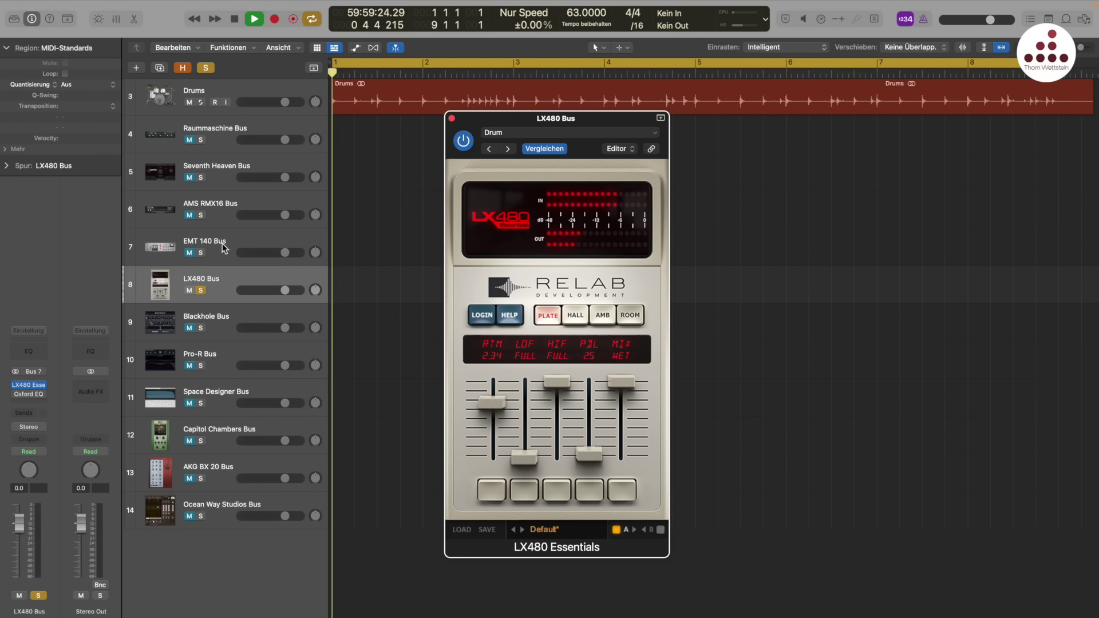
{"action": "left_click", "coordinate": [579, 315]}
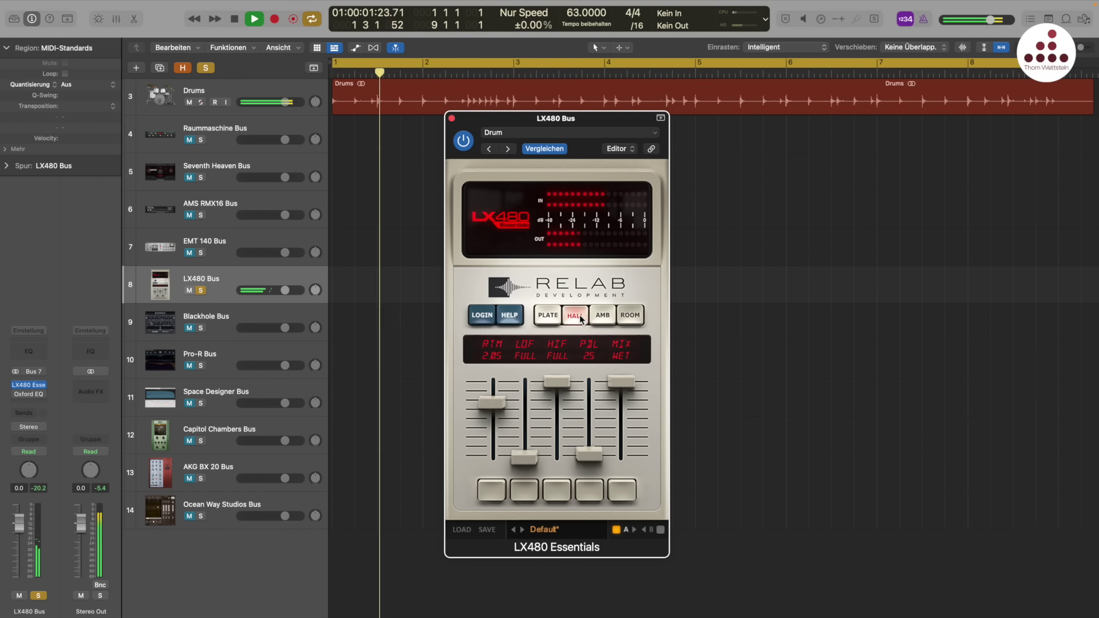
{"action": "left_click", "coordinate": [600, 315]}
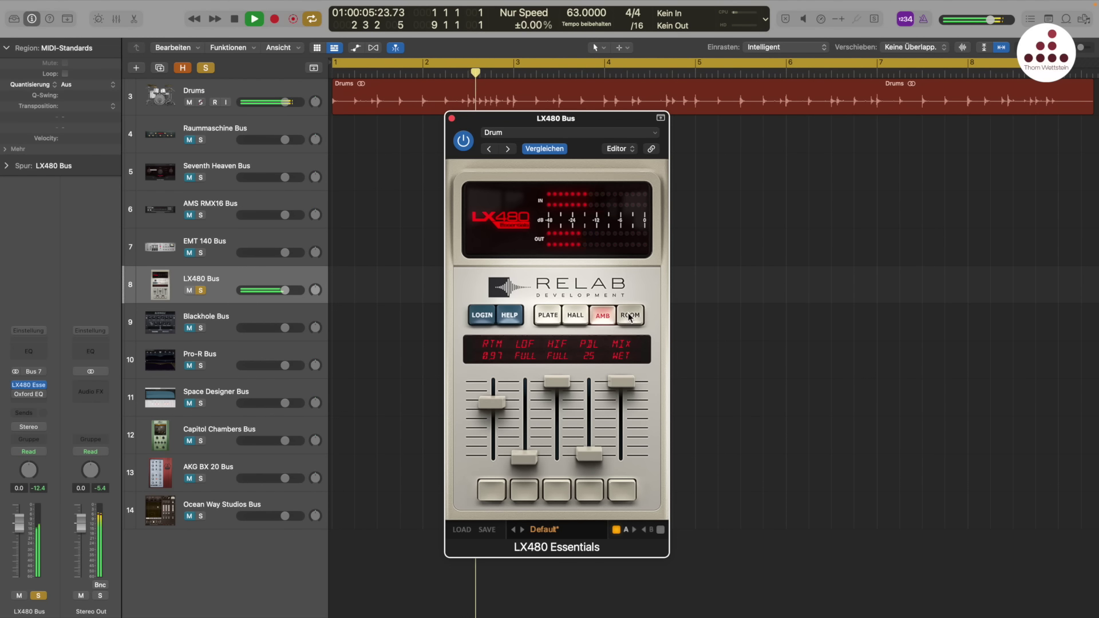
{"action": "left_click", "coordinate": [628, 316]}
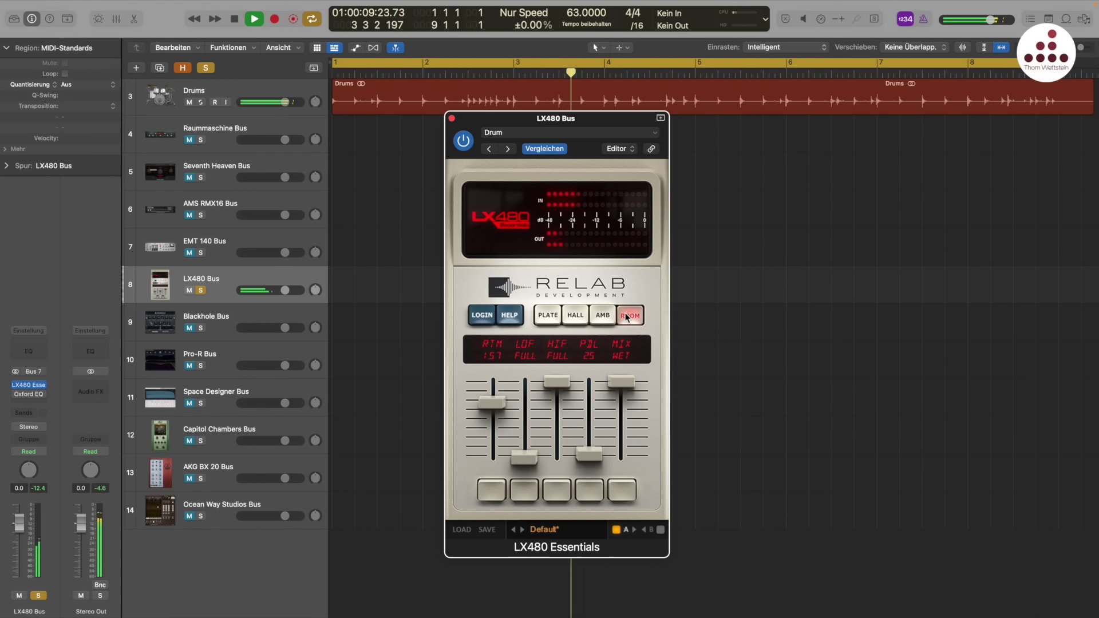
{"action": "left_click", "coordinate": [575, 316]}
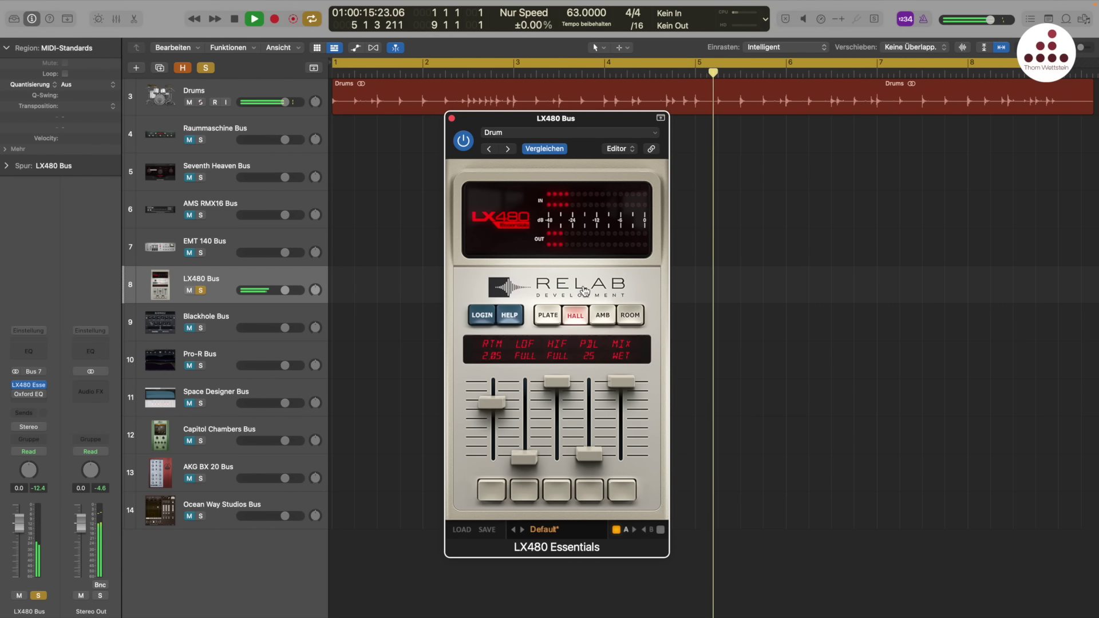
{"action": "key", "text": "space"}
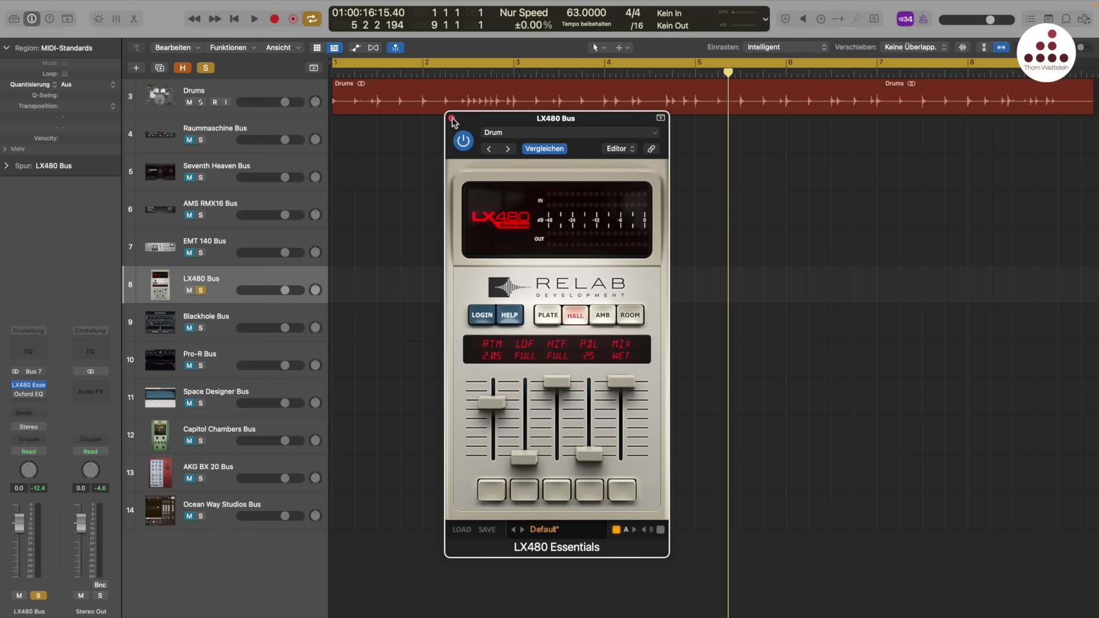
Step: Close the LX480, switch the solo to the Blackhole Bus and open its Blackhole plug-in, repositioning the window
{"action": "left_click", "coordinate": [452, 120]}
{"action": "key", "text": "Down"}
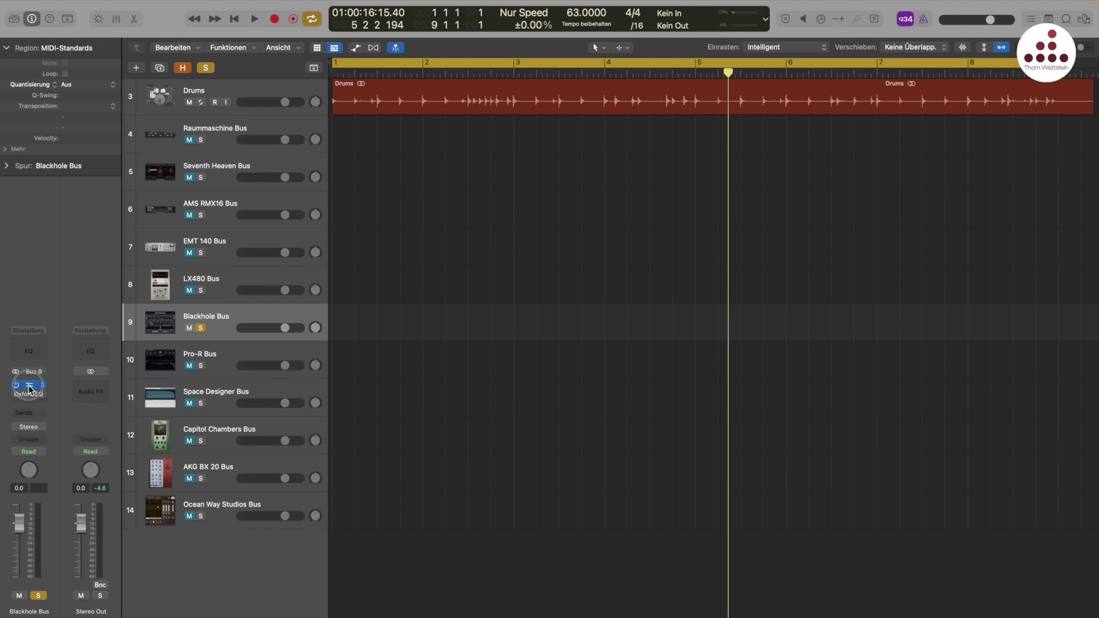
{"action": "left_click", "coordinate": [29, 384]}
{"action": "left_click_drag", "start_coordinate": [715, 145], "coordinate": [733, 146]}
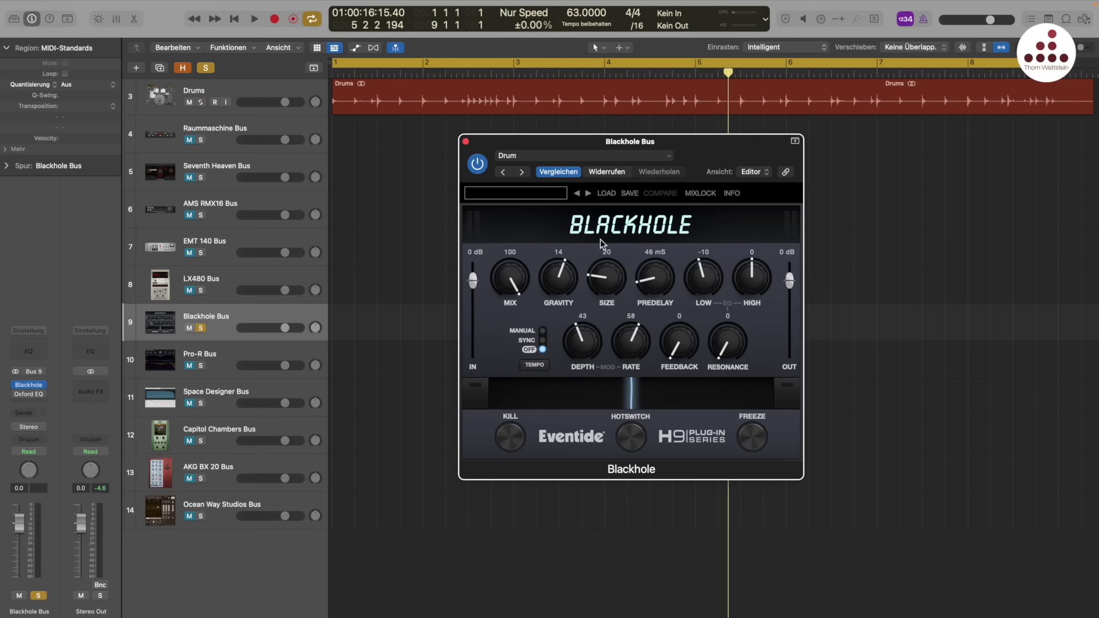
{"action": "left_click_drag", "start_coordinate": [679, 143], "coordinate": [676, 156]}
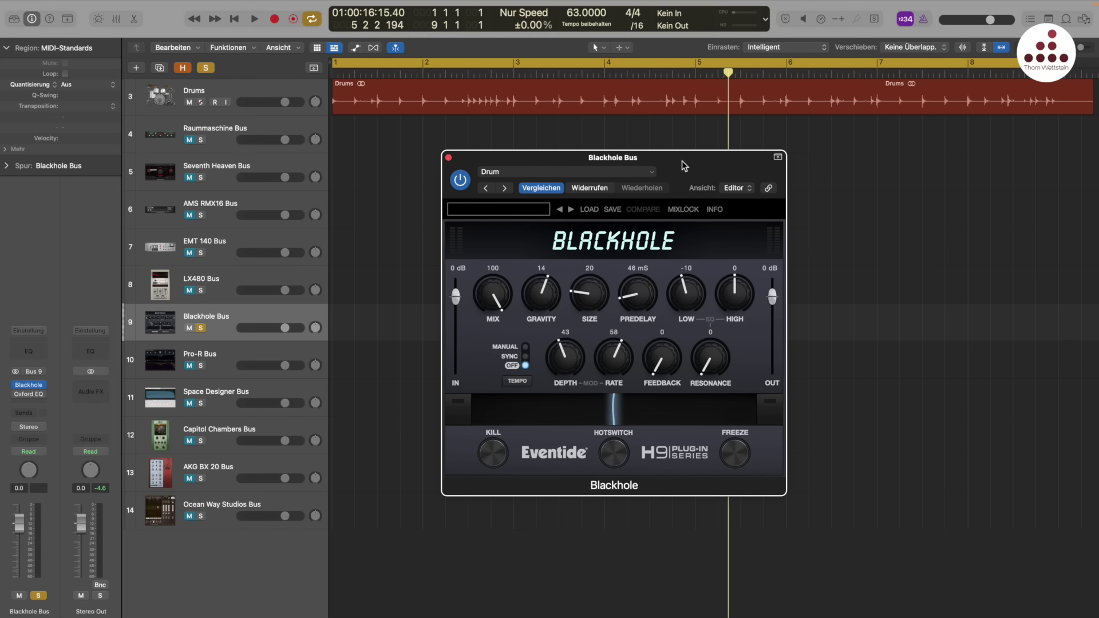
{"action": "left_click_drag", "start_coordinate": [682, 161], "coordinate": [693, 163]}
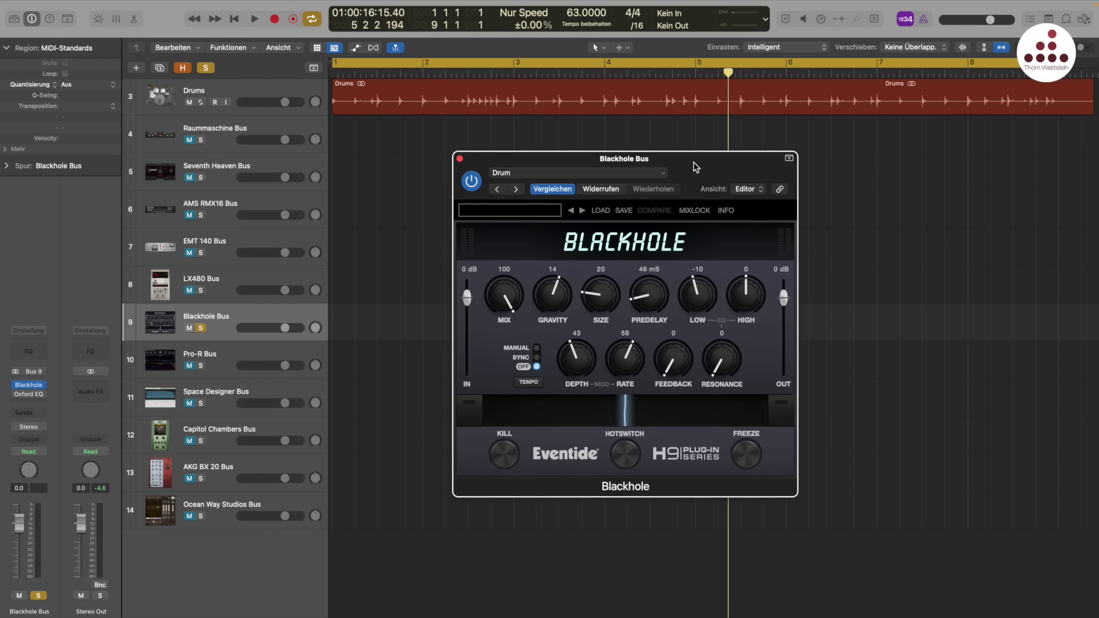
Step: Listen to the drums through the Blackhole's Drum setting, stop playback and nudge the plug-in window
{"action": "key", "text": "space"}
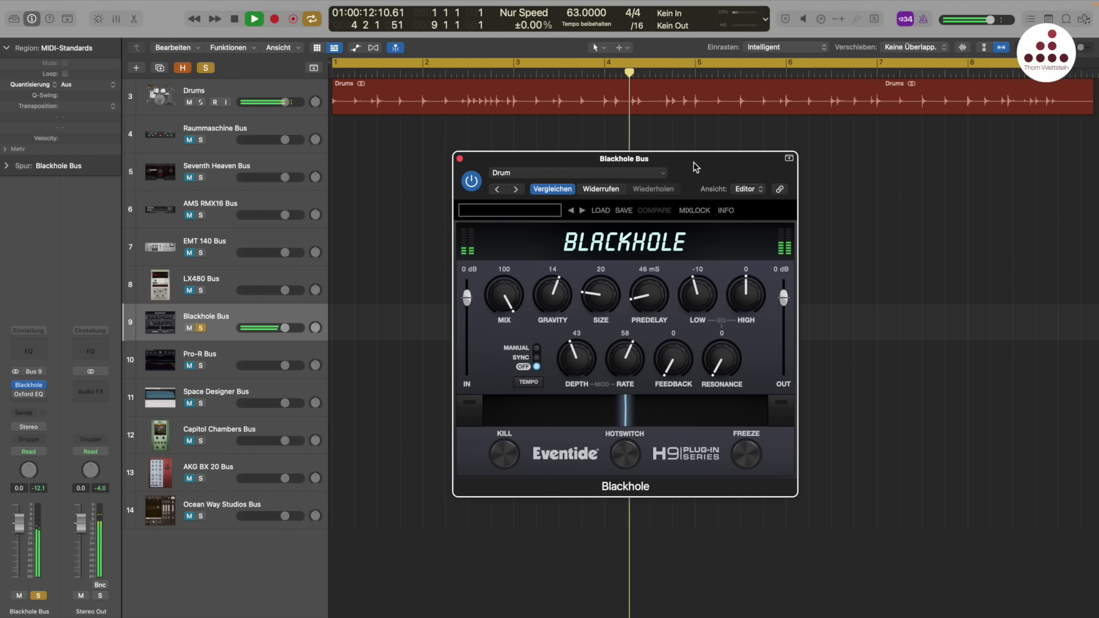
{"action": "key", "text": "space"}
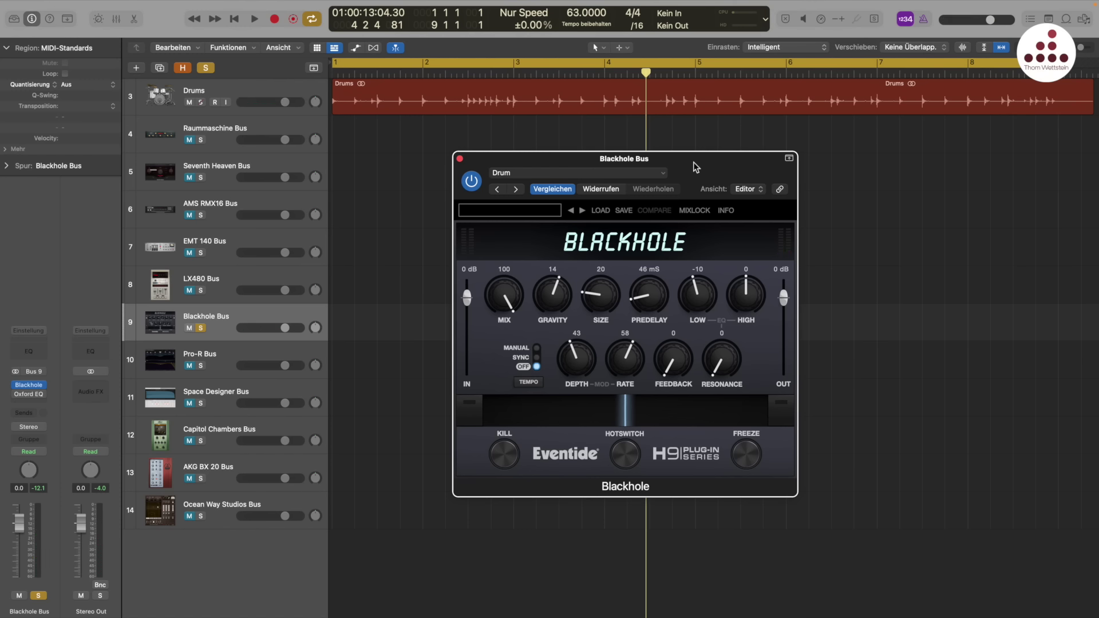
{"action": "left_click_drag", "start_coordinate": [692, 163], "coordinate": [695, 159]}
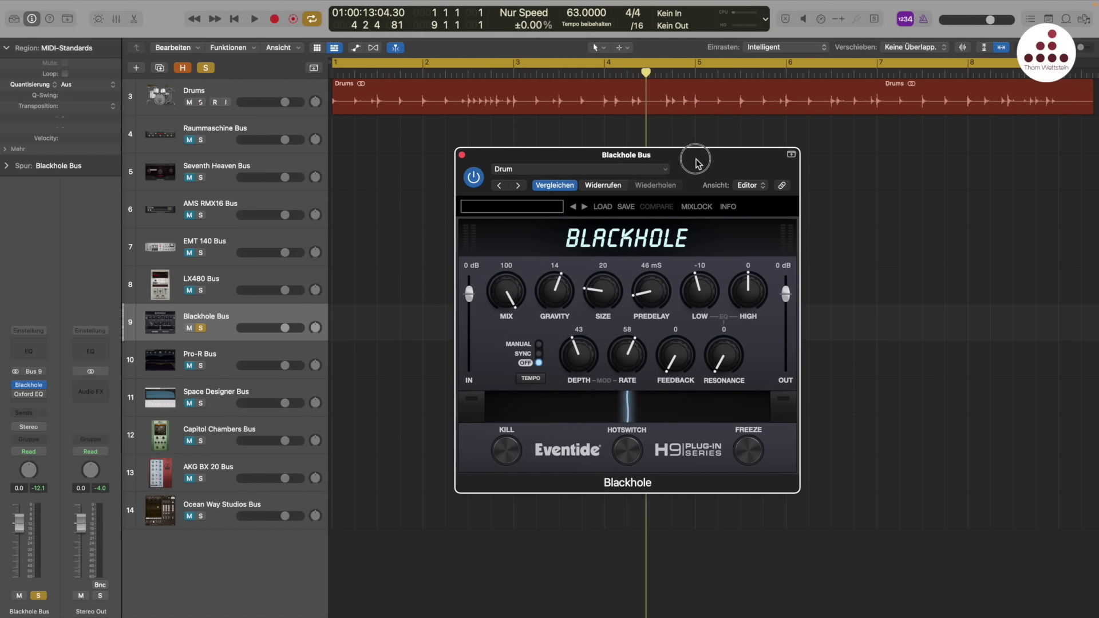
Step: Replay the drums from the start and try Blackhole gravity at 80 and -59, size at 96 and pre-delay at 43 ms
{"action": "key", "text": "Return"}
{"action": "key", "text": "space"}
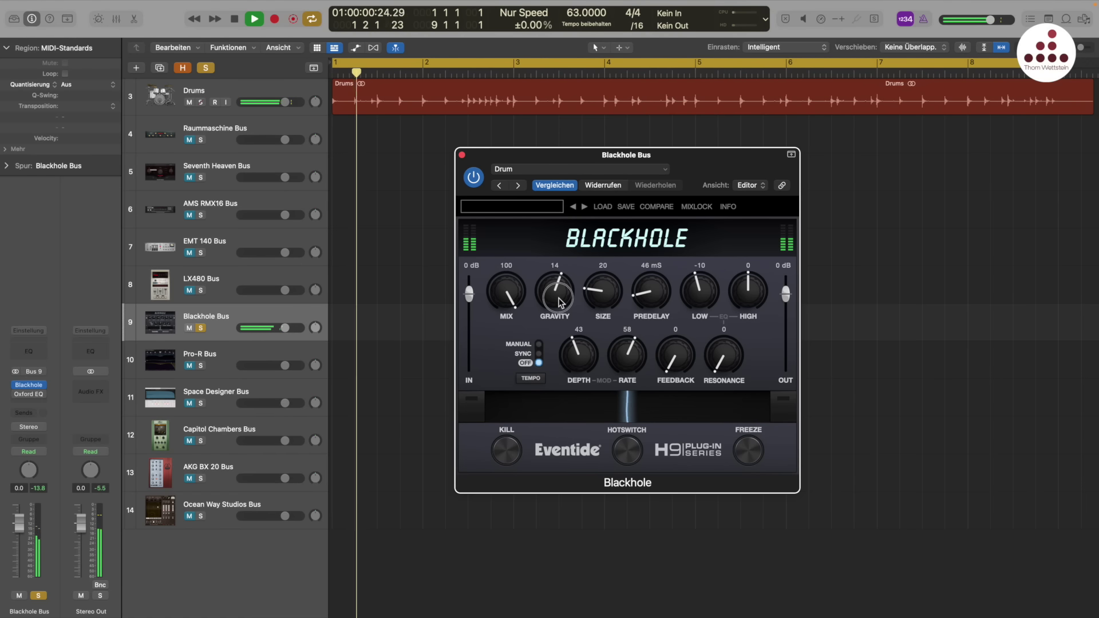
{"action": "left_click_drag", "start_coordinate": [559, 306], "coordinate": [644, 199]}
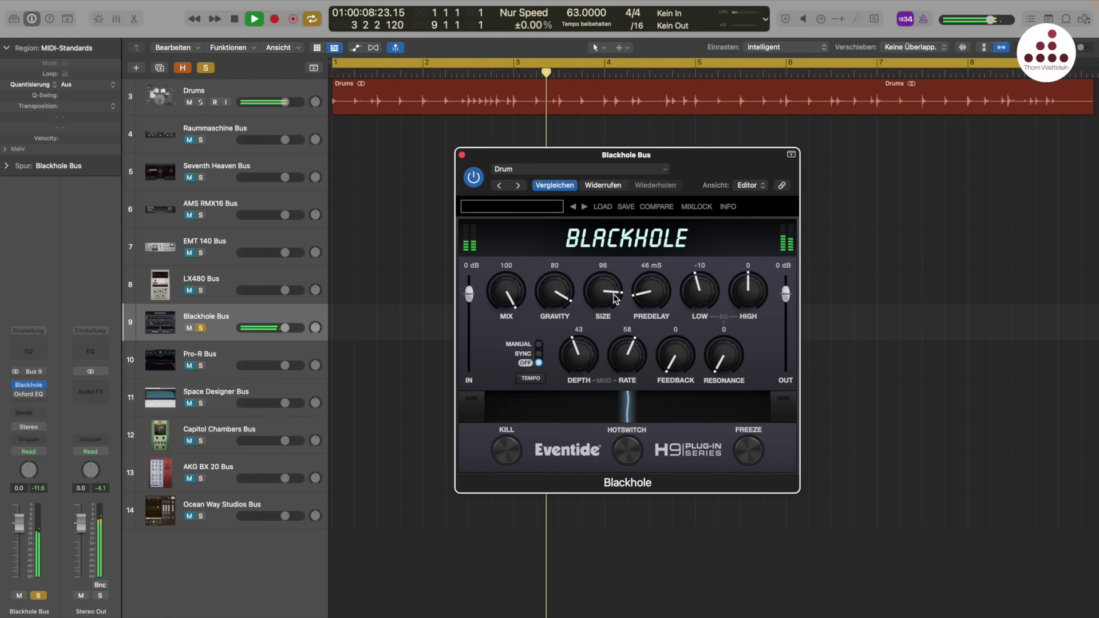
{"action": "mouse_move", "coordinate": [640, 289]}
{"action": "left_mouse_down"}
{"action": "mouse_move", "coordinate": [681, 212]}
{"action": "mouse_move", "coordinate": [679, 226]}
{"action": "mouse_move", "coordinate": [702, 151]}
{"action": "mouse_move", "coordinate": [643, 324]}
{"action": "mouse_move", "coordinate": [641, 309]}
{"action": "left_mouse_up"}
{"action": "left_click_drag", "start_coordinate": [558, 288], "coordinate": [559, 403]}
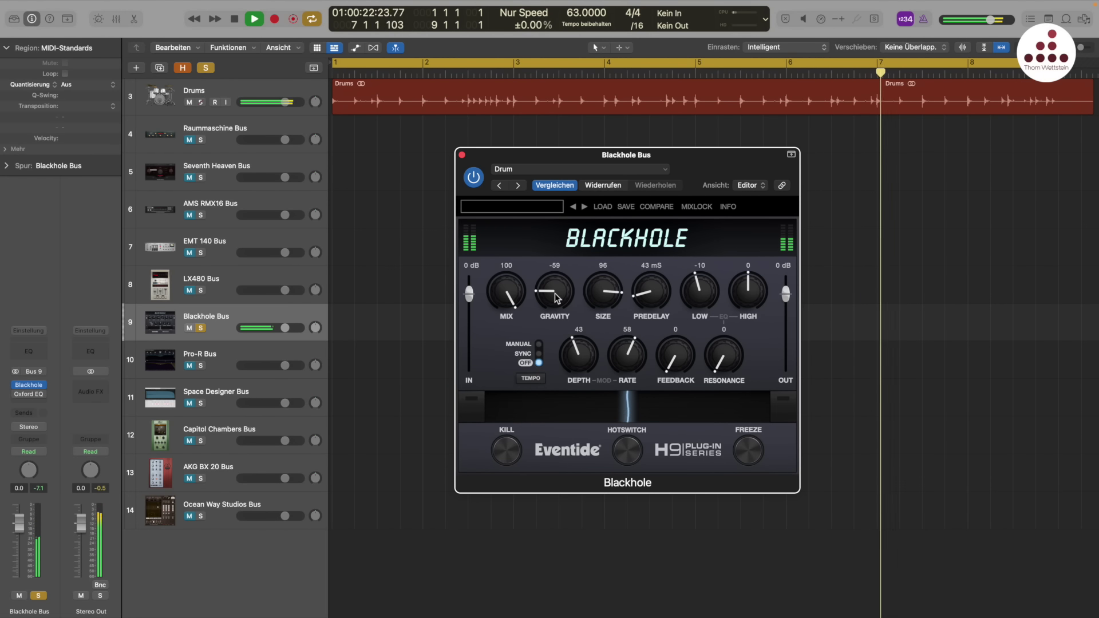
Step: Try Blackhole with depth 64, tempo sync, gravity 15, size 75, dotted 1/16 pre-delay and low EQ -25, then stop playback
{"action": "left_click_drag", "start_coordinate": [583, 359], "coordinate": [592, 311]}
{"action": "left_click", "coordinate": [532, 381]}
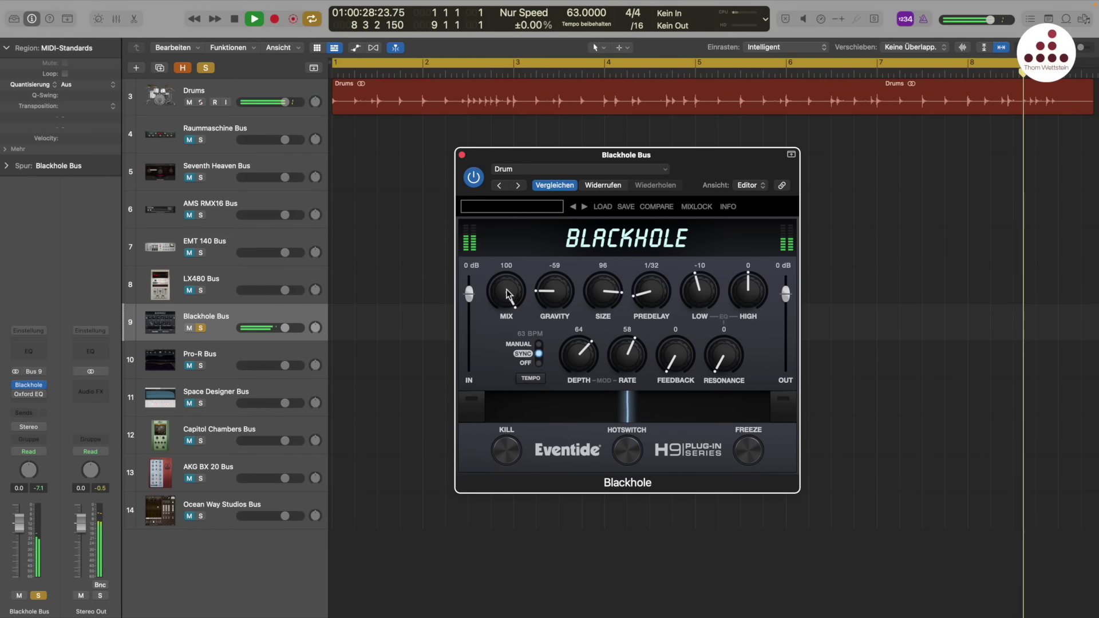
{"action": "left_click_drag", "start_coordinate": [553, 292], "coordinate": [589, 216]}
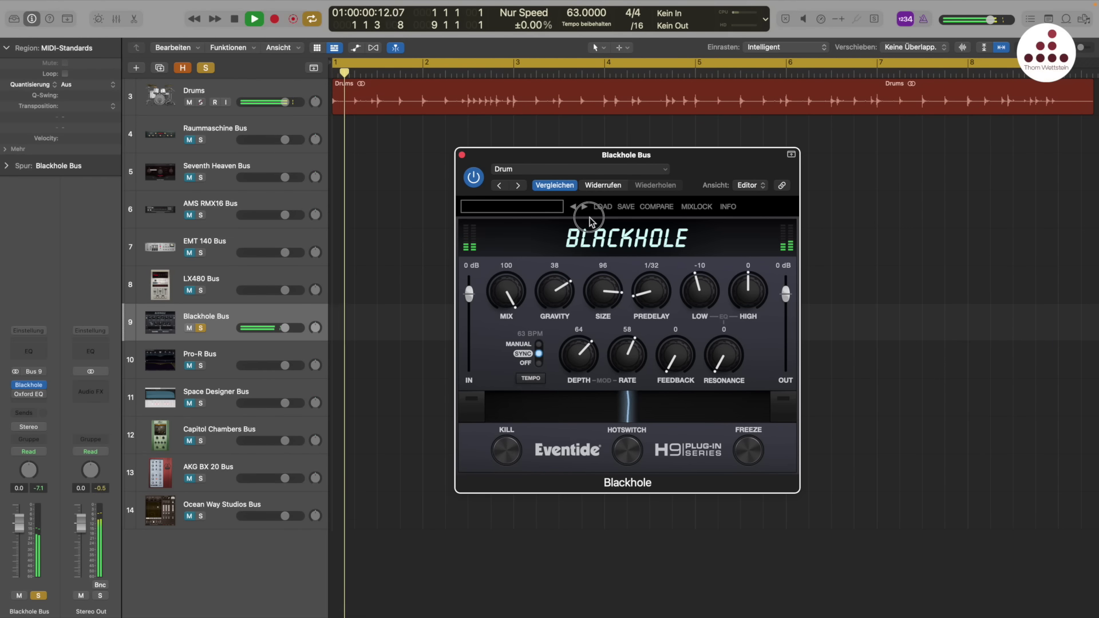
{"action": "left_click_drag", "start_coordinate": [602, 289], "coordinate": [561, 286]}
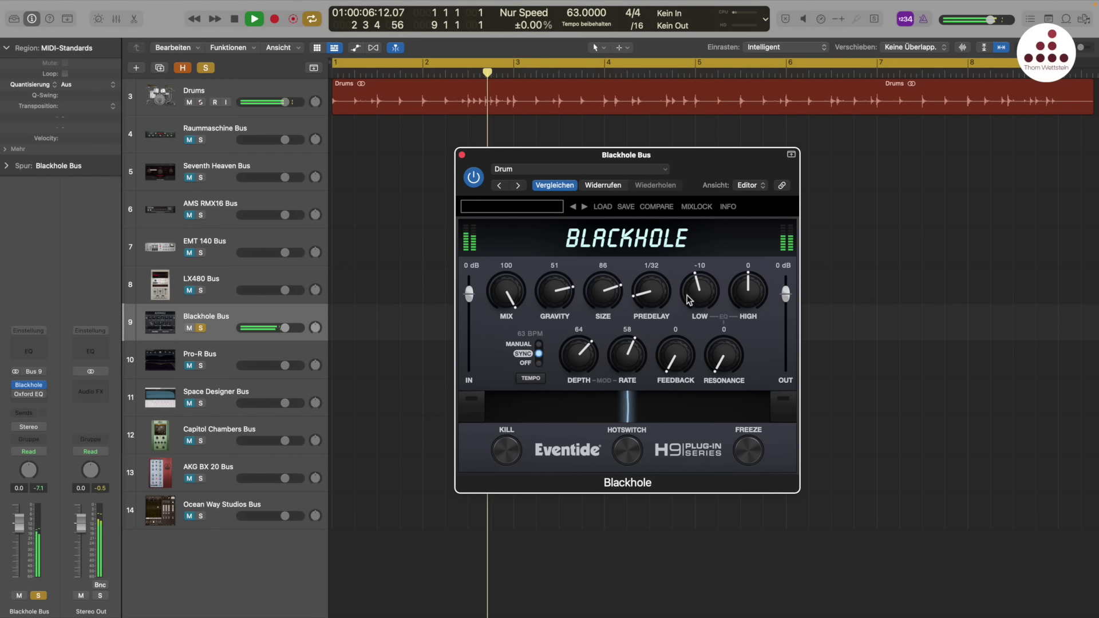
{"action": "left_click_drag", "start_coordinate": [698, 286], "coordinate": [554, 324]}
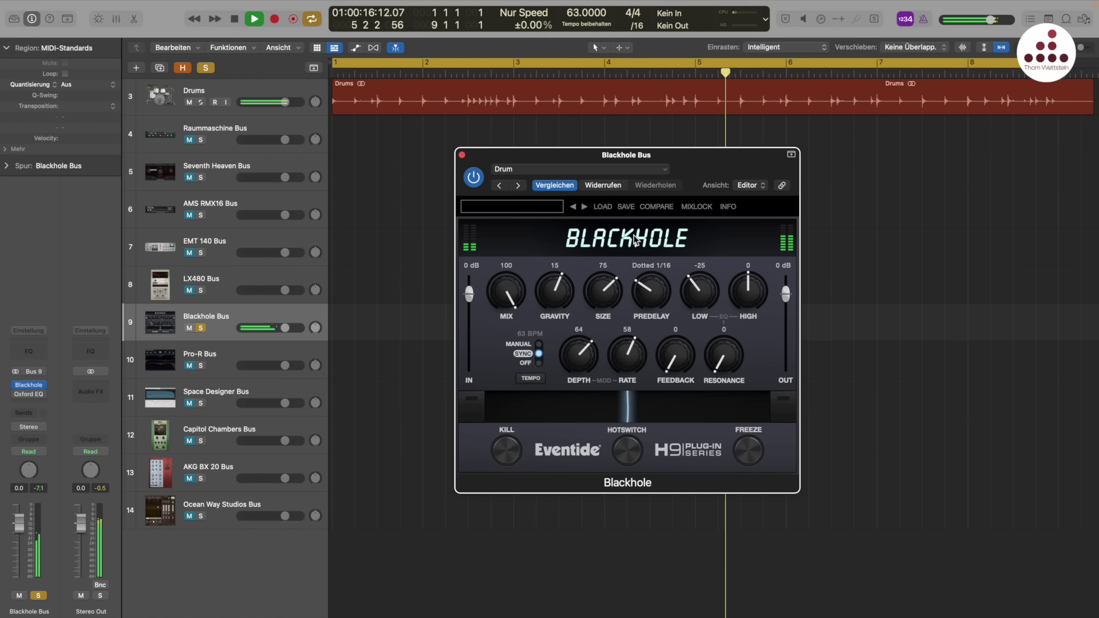
{"action": "key", "text": "space"}
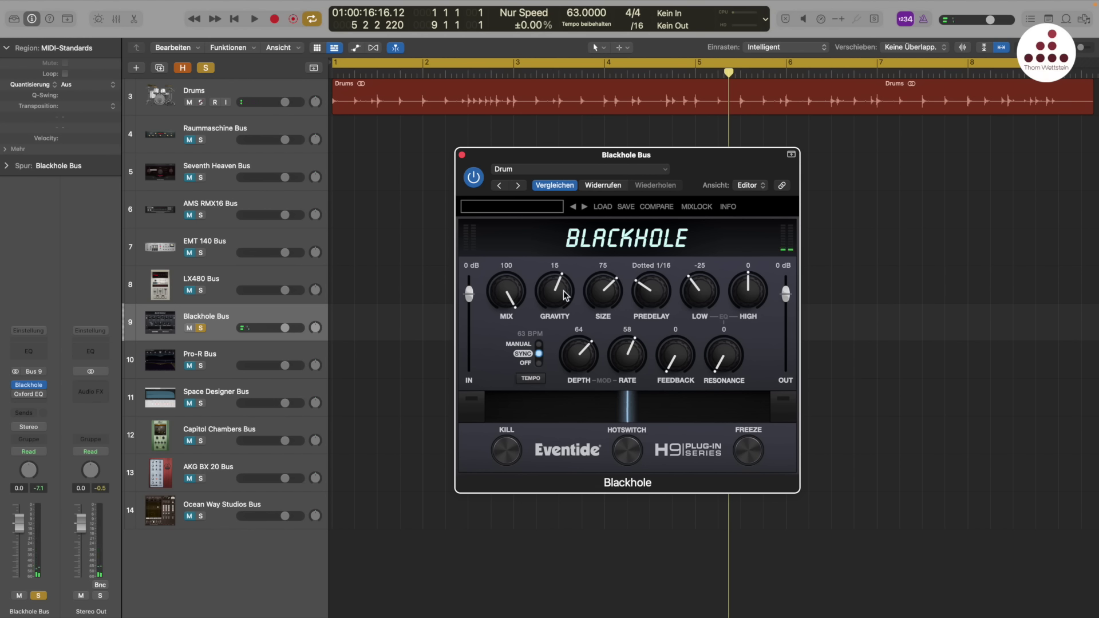
Step: Audition the Blackhole presets Biggest Reverb Evar, Blackhole, Dark Matter and Dreamscape while the drums play, raising the mix to 100
{"action": "left_click", "coordinate": [583, 207]}
{"action": "key", "text": "space"}
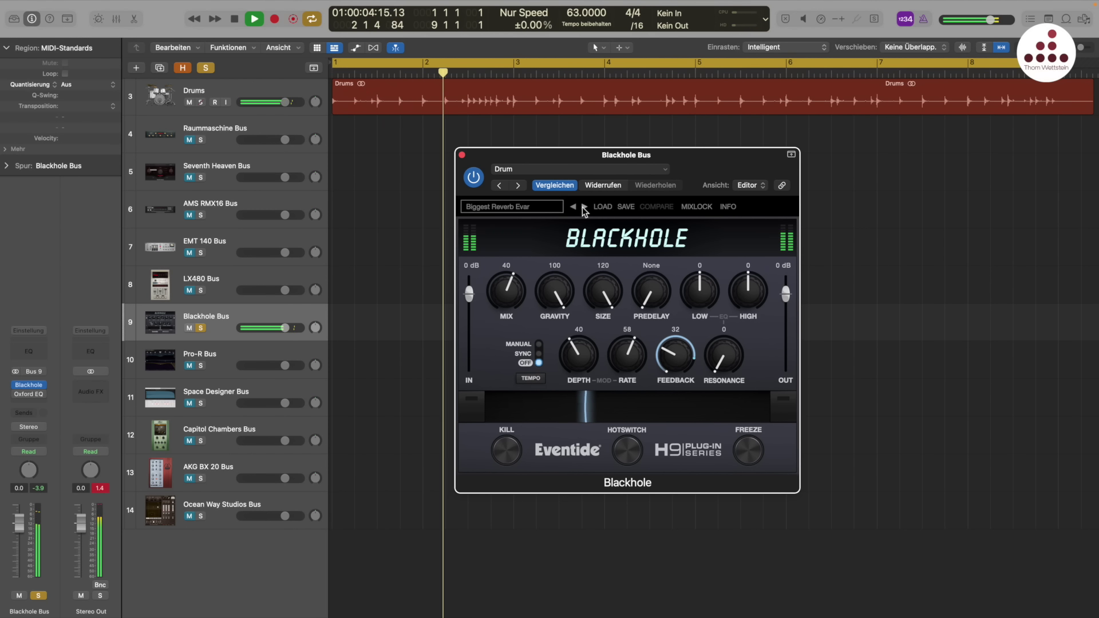
{"action": "left_click", "coordinate": [583, 207]}
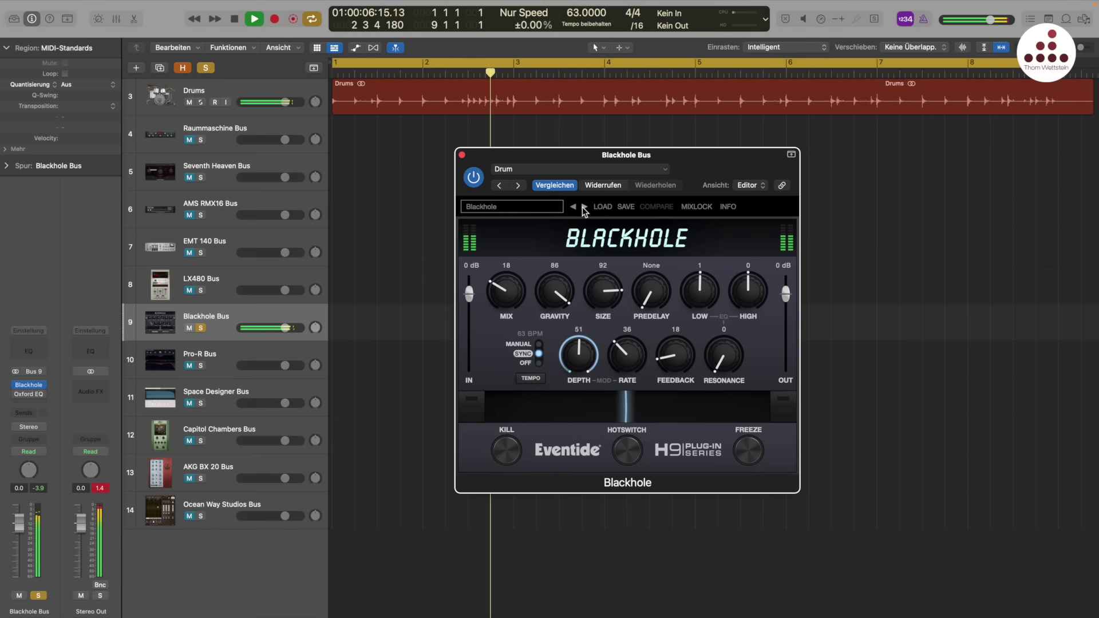
{"action": "left_click_drag", "start_coordinate": [499, 293], "coordinate": [524, 200]}
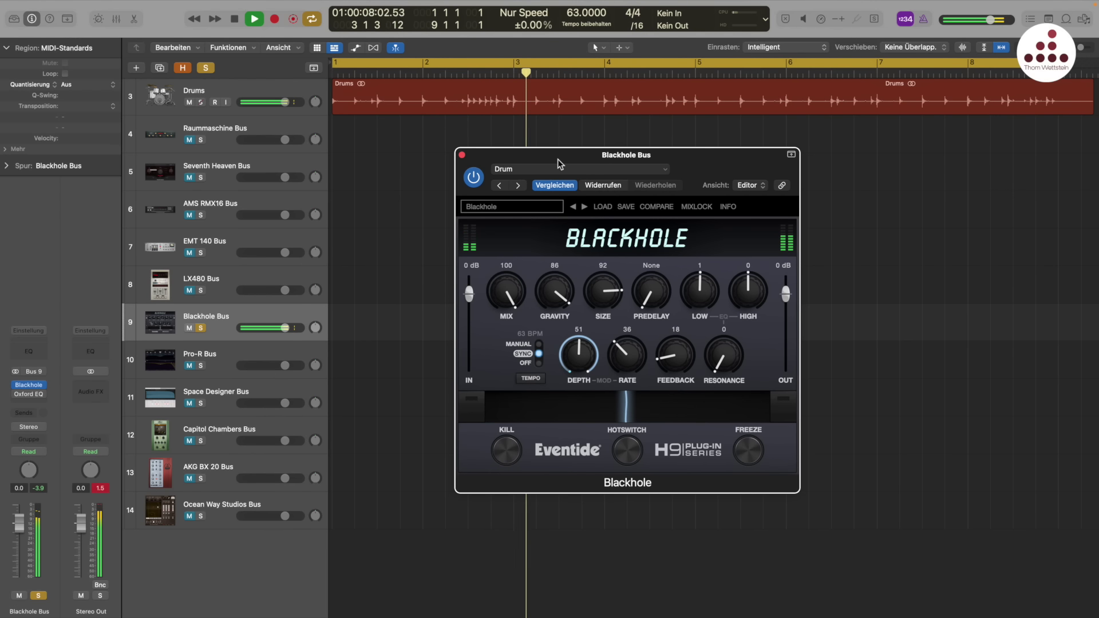
{"action": "left_click", "coordinate": [584, 207]}
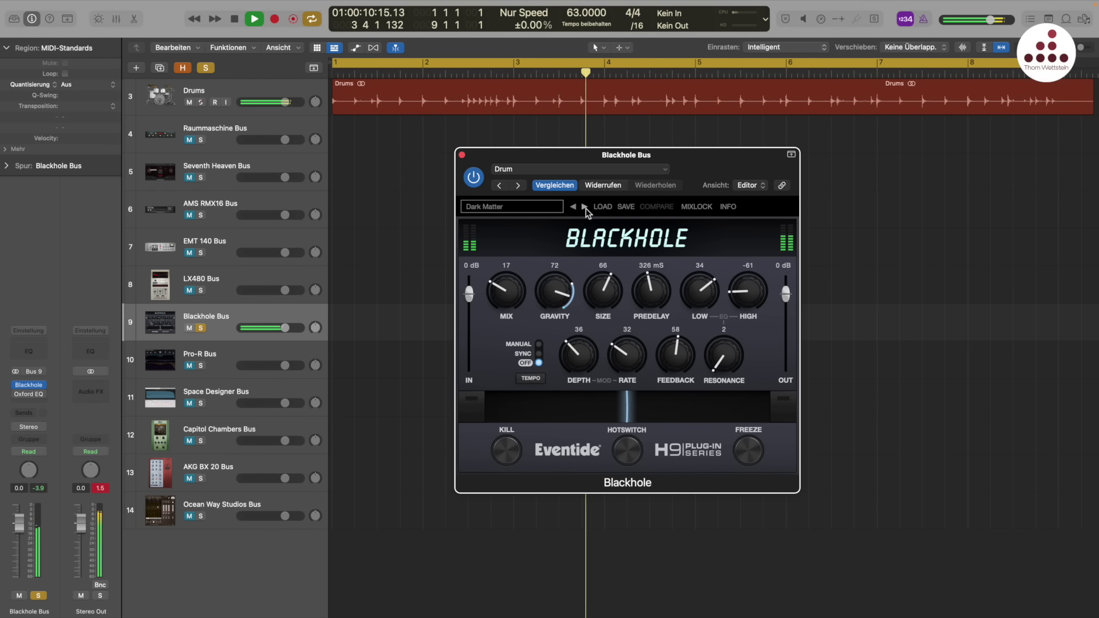
{"action": "left_click_drag", "start_coordinate": [506, 296], "coordinate": [527, 216]}
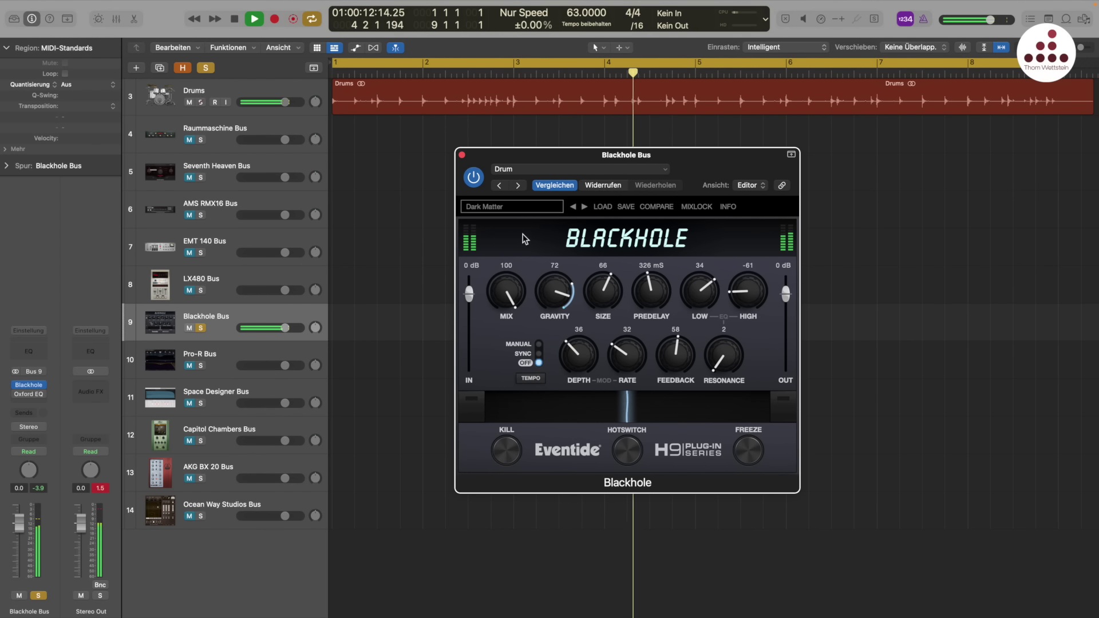
{"action": "left_click", "coordinate": [585, 206]}
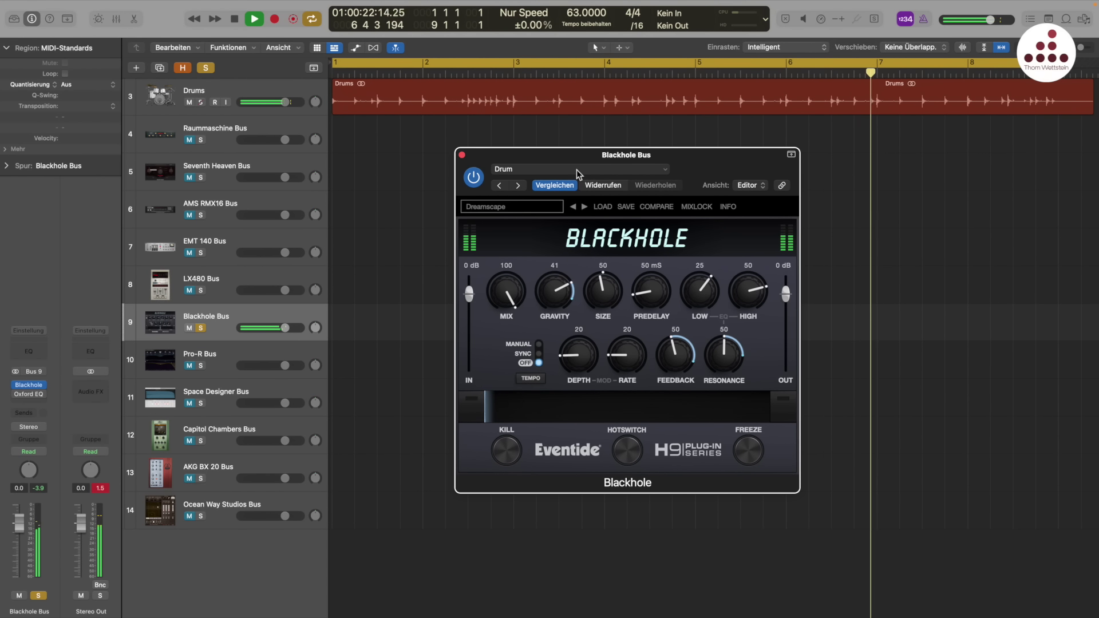
Step: Stop playback and reload the saved Drum setting in the Blackhole plug-in
{"action": "key", "text": "space"}
{"action": "left_click", "coordinate": [576, 169]}
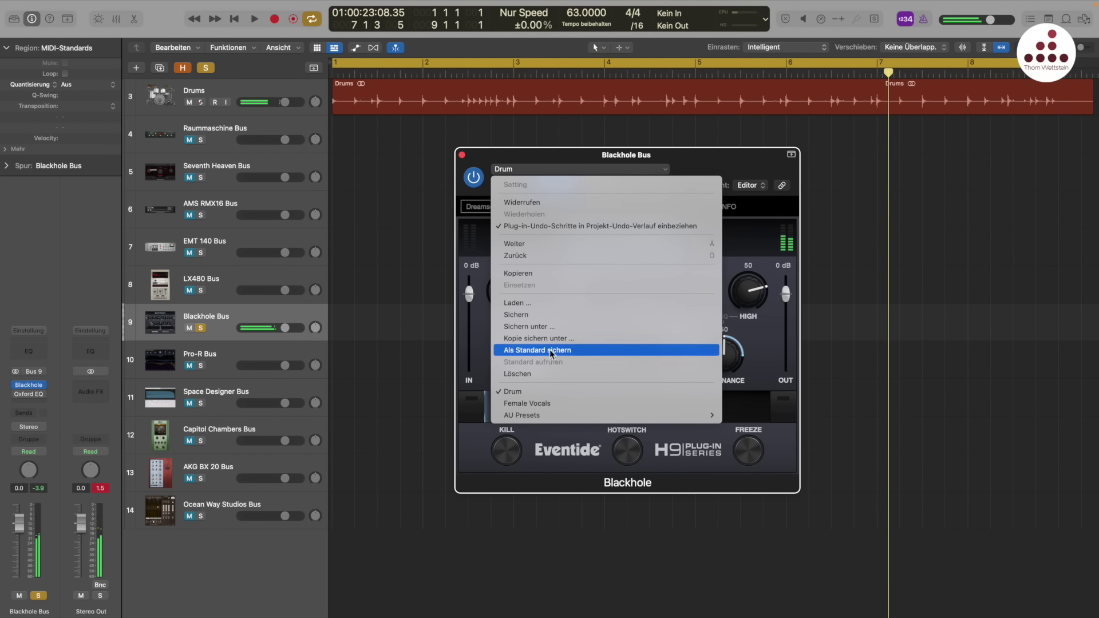
{"action": "left_click", "coordinate": [548, 389]}
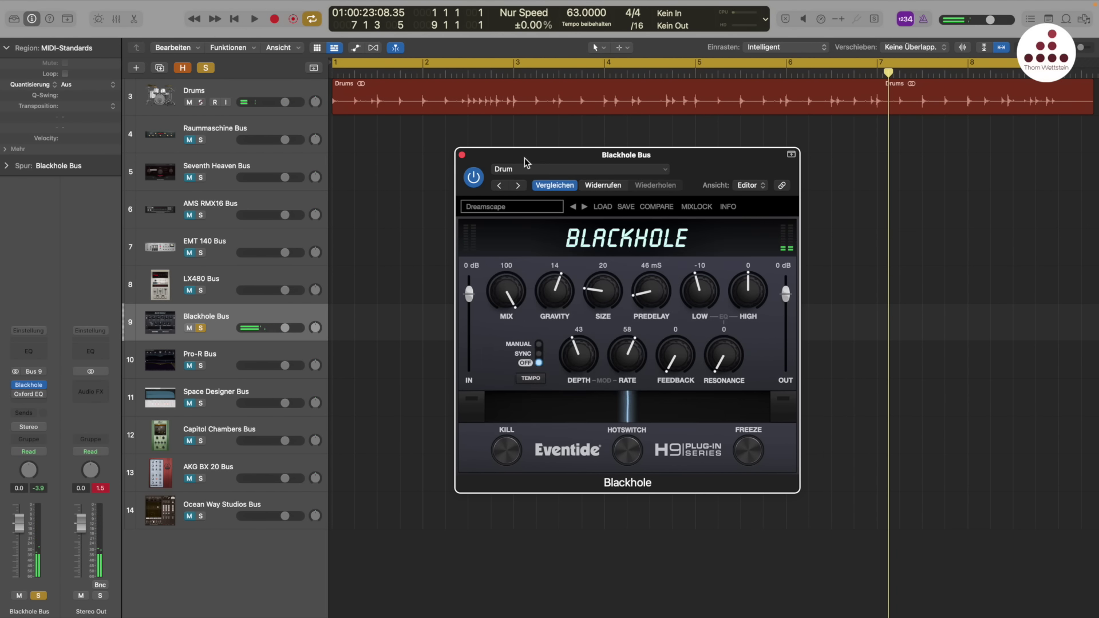
Step: Close Blackhole, solo the Pro-R Bus and open its Pro-R plug-in
{"action": "left_click", "coordinate": [462, 156]}
{"action": "left_click", "coordinate": [213, 375]}
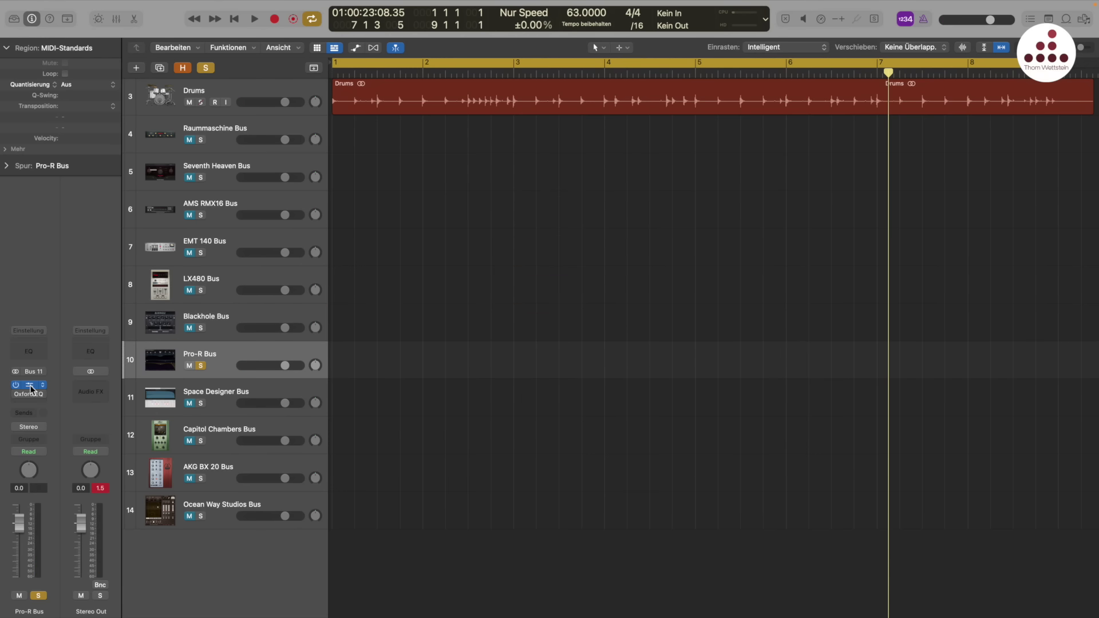
{"action": "left_click", "coordinate": [30, 386]}
{"action": "left_click_drag", "start_coordinate": [649, 148], "coordinate": [661, 141]}
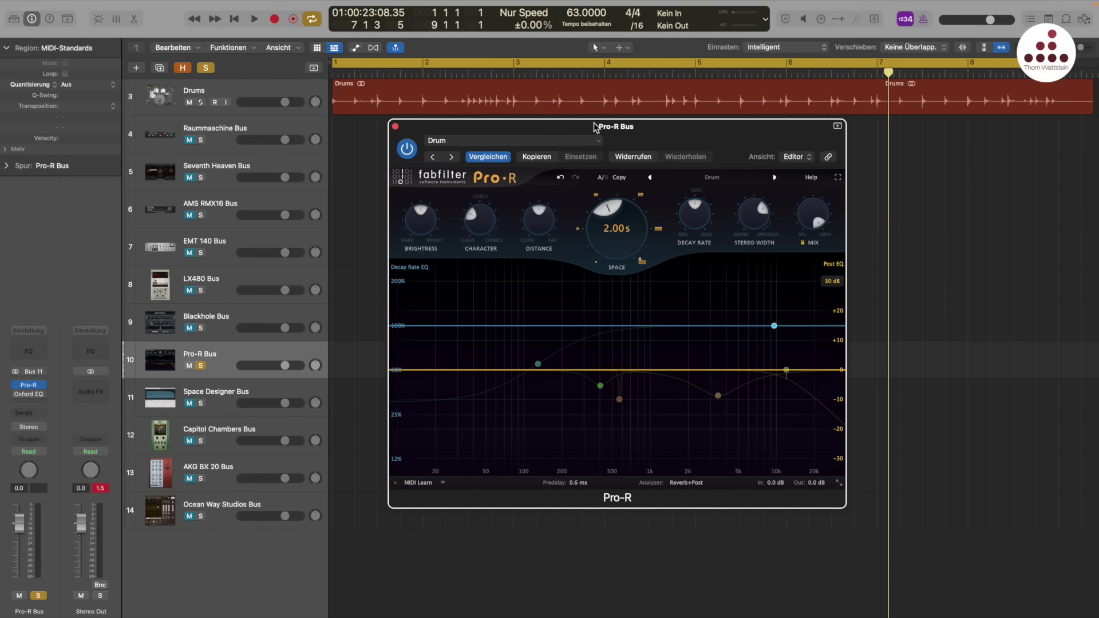
Step: Play the drums through Pro-R and stop playback, leaving its reverb settings as they are
{"action": "key", "text": "space"}
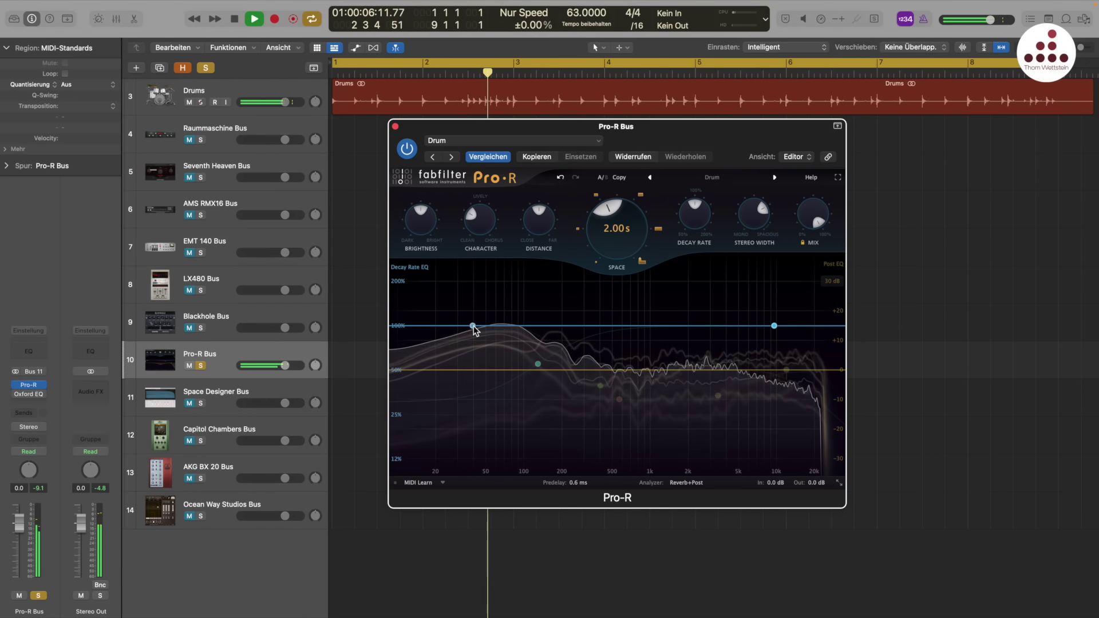
{"action": "left_click", "coordinate": [515, 370]}
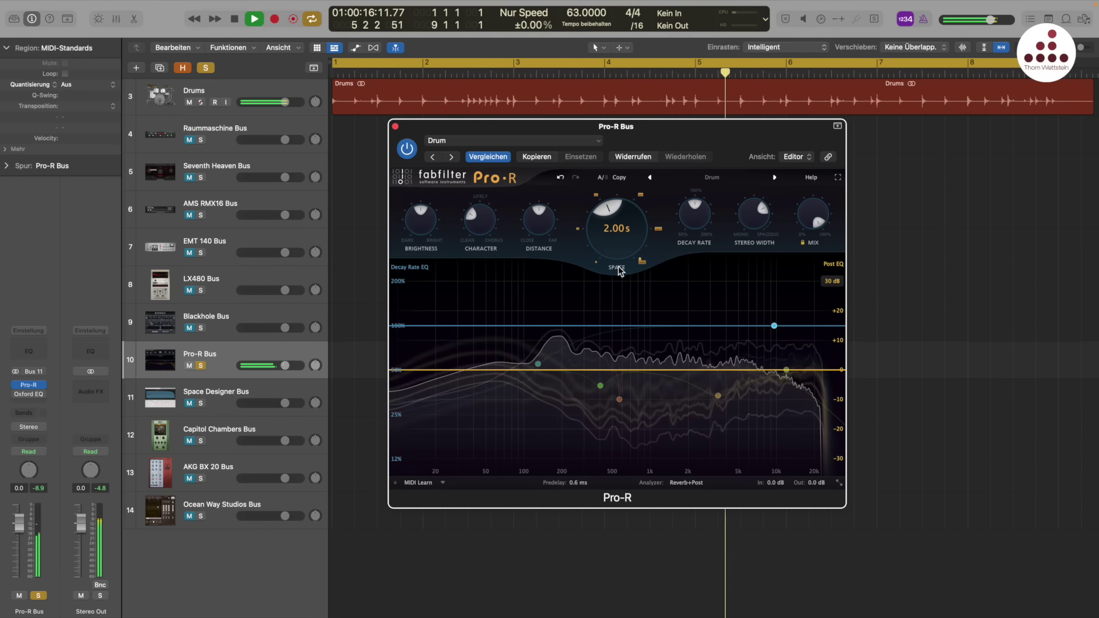
{"action": "key", "text": "space"}
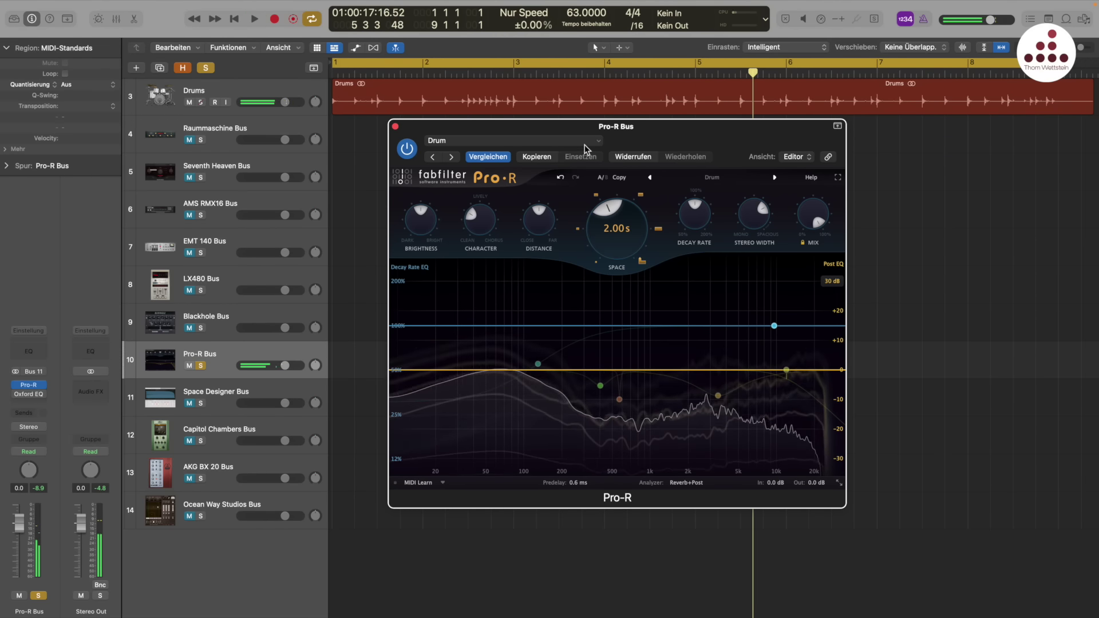
Step: Add a low band to Pro-R's Decay Rate EQ and pull it down to about 20% near 51 Hz while the drums play
{"action": "mouse_move", "coordinate": [538, 365]}
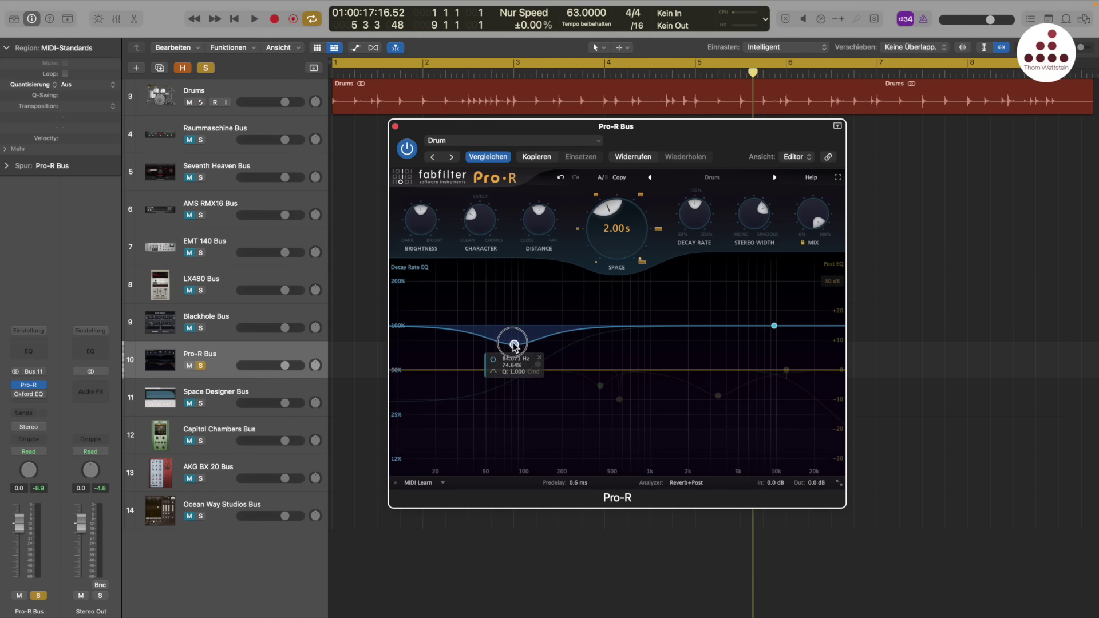
{"action": "key", "text": "space"}
{"action": "left_click_drag", "start_coordinate": [514, 345], "coordinate": [490, 427]}
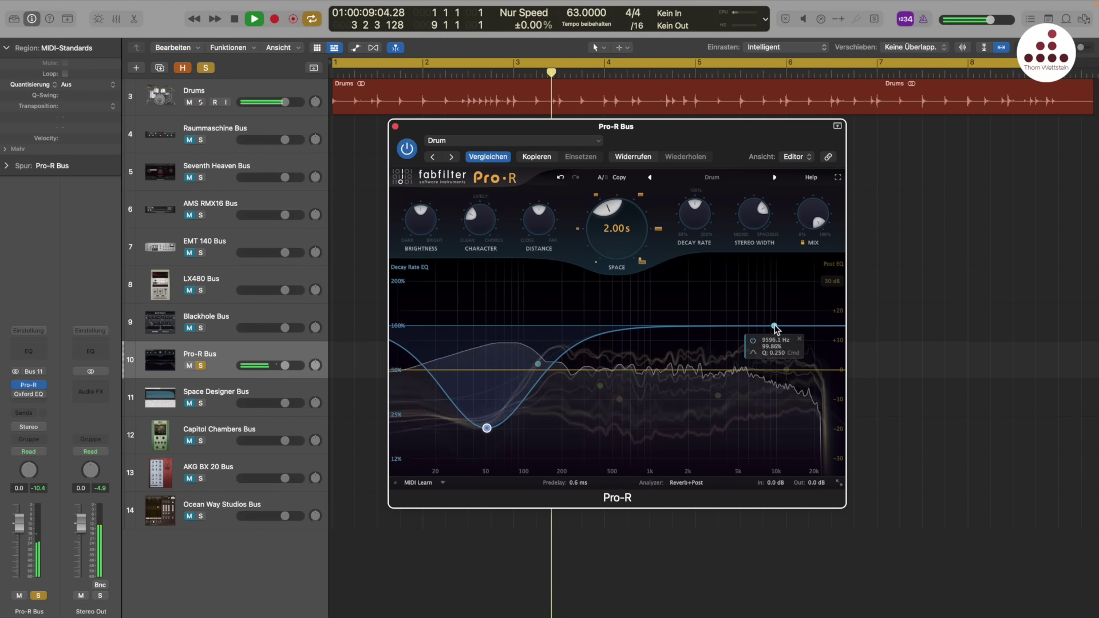
Step: Raise the high Decay Rate EQ band to 200% at about 6.4 kHz with a Q of 0.869 and stop playback
{"action": "left_click_drag", "start_coordinate": [774, 325], "coordinate": [753, 277]}
{"action": "scroll", "coordinate": [722, 301], "scroll_direction": "up", "scroll_amount": 5}
{"action": "scroll", "coordinate": [790, 279], "scroll_direction": "down", "scroll_amount": 5}
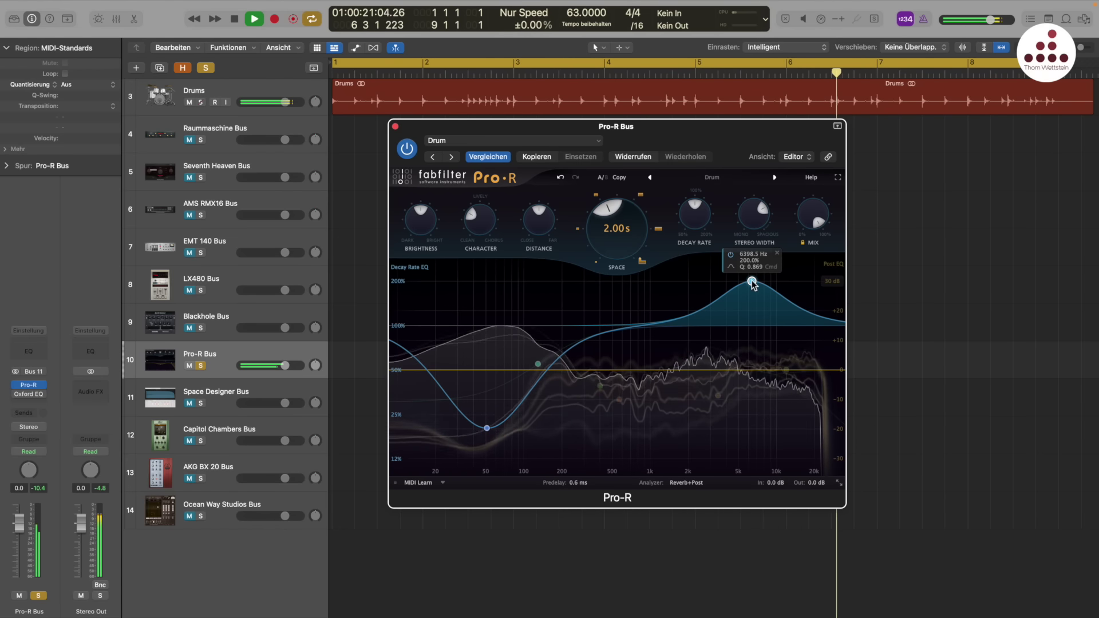
{"action": "key", "text": "space"}
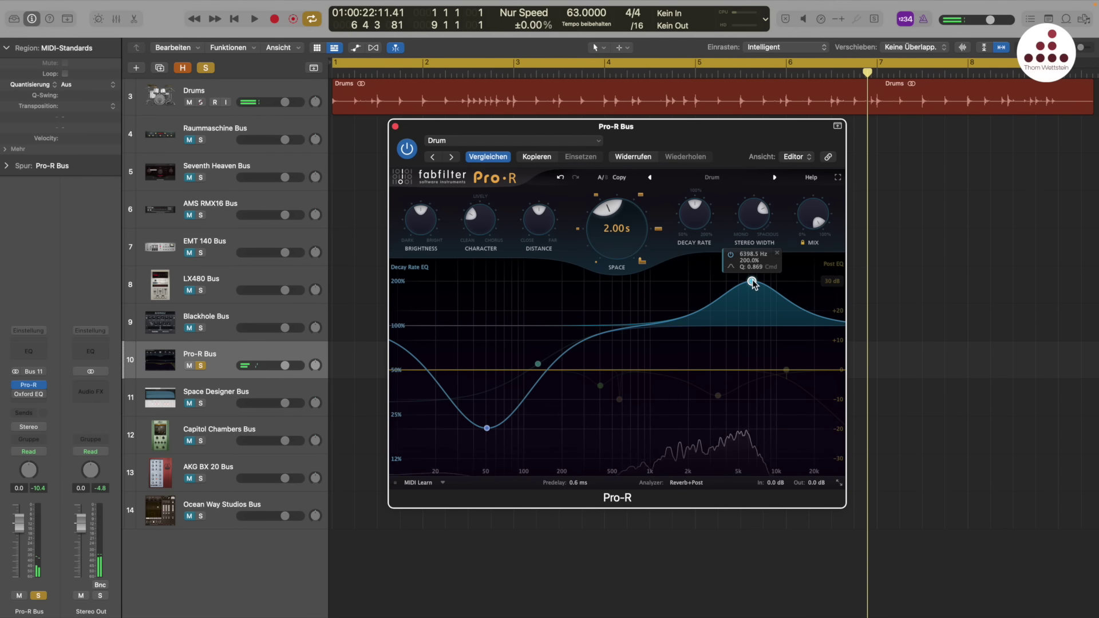
Step: Delete the high Decay Rate EQ band, bypass the low band near 51 Hz and close Pro-R
{"action": "left_click", "coordinate": [777, 254]}
{"action": "mouse_move", "coordinate": [520, 417]}
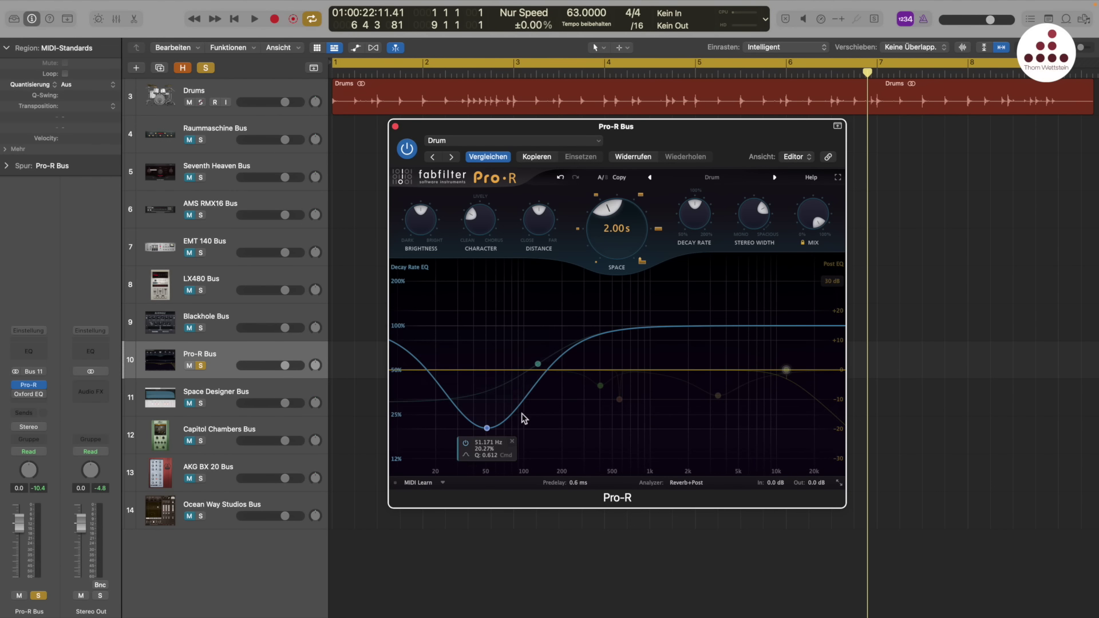
{"action": "left_click", "coordinate": [465, 448]}
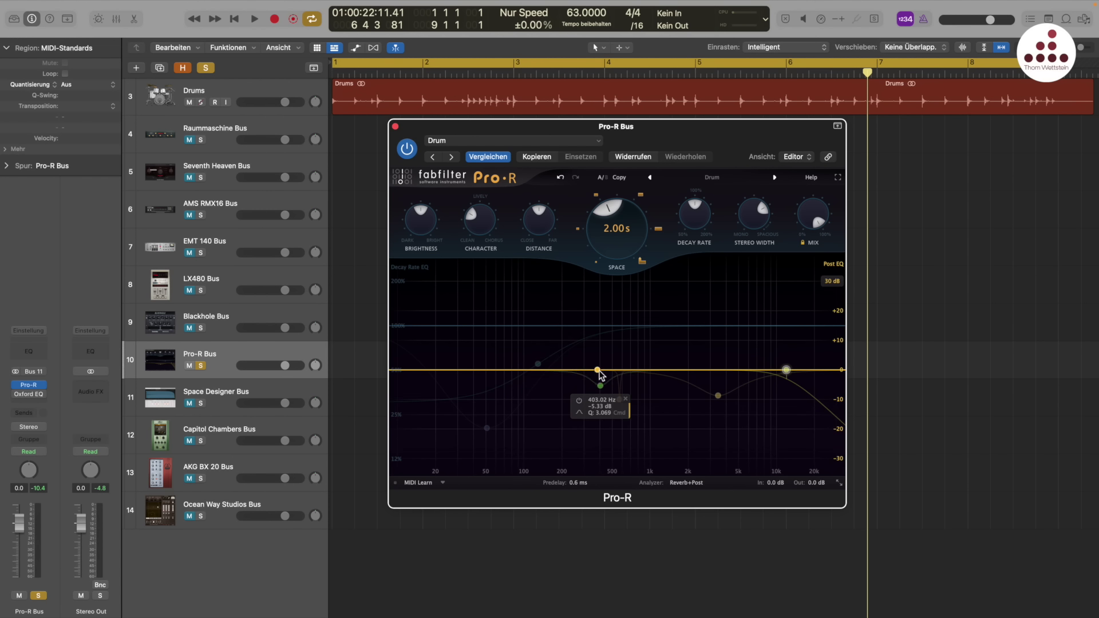
{"action": "left_click", "coordinate": [395, 126]}
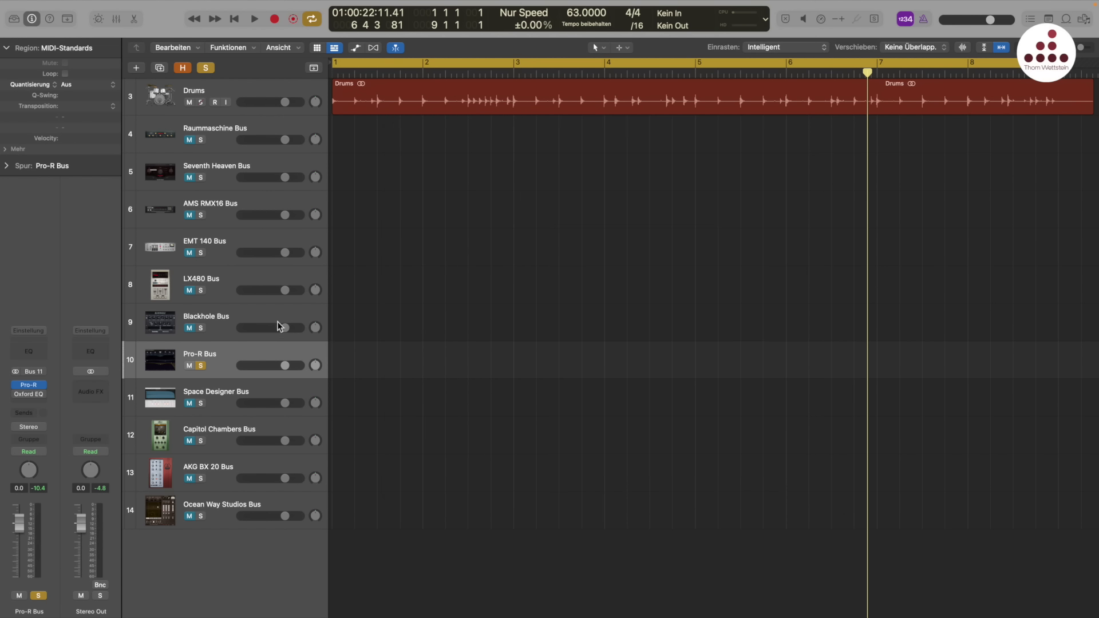
Step: Solo only the Space Designer Bus and open its Space Designer plug-in
{"action": "left_click", "coordinate": [201, 403], "text": "alt"}
{"action": "left_click", "coordinate": [219, 394]}
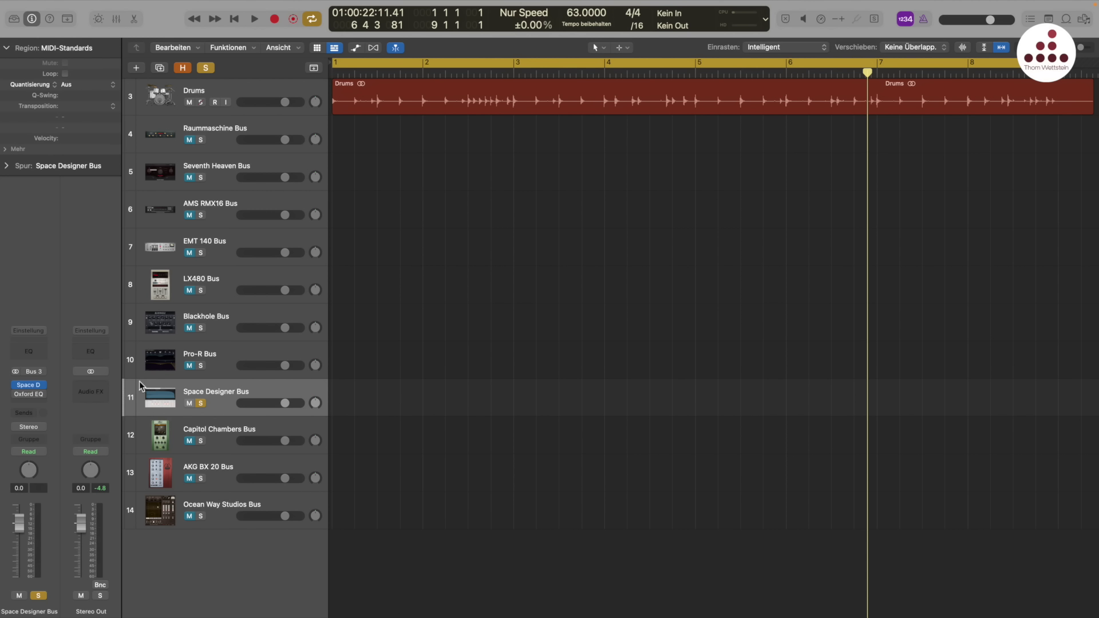
{"action": "left_click", "coordinate": [29, 387]}
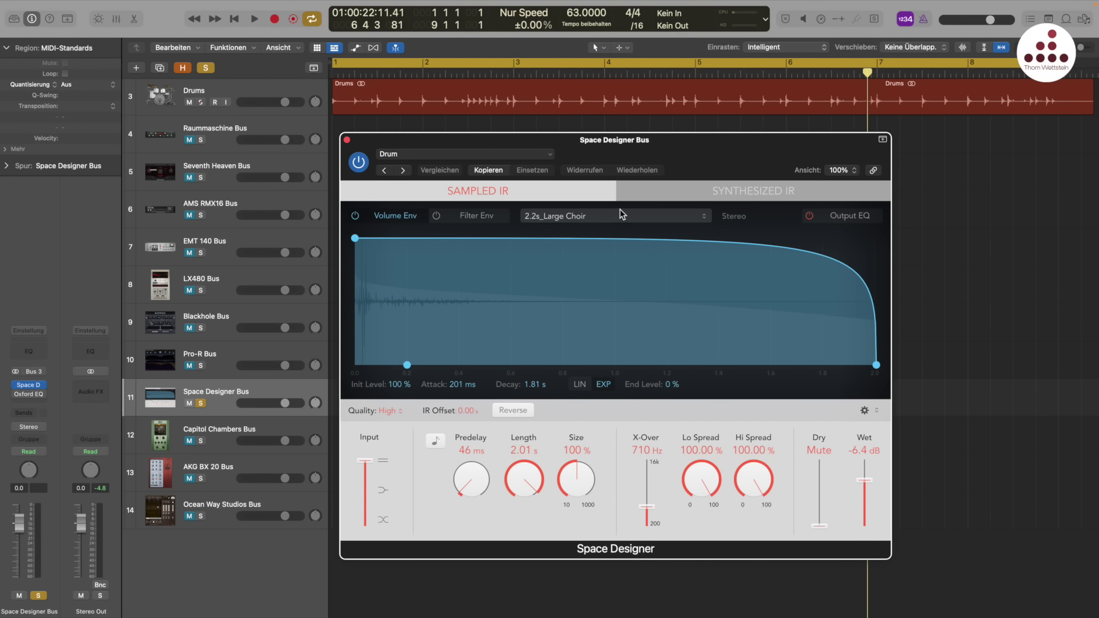
{"action": "left_click_drag", "start_coordinate": [692, 155], "coordinate": [731, 143]}
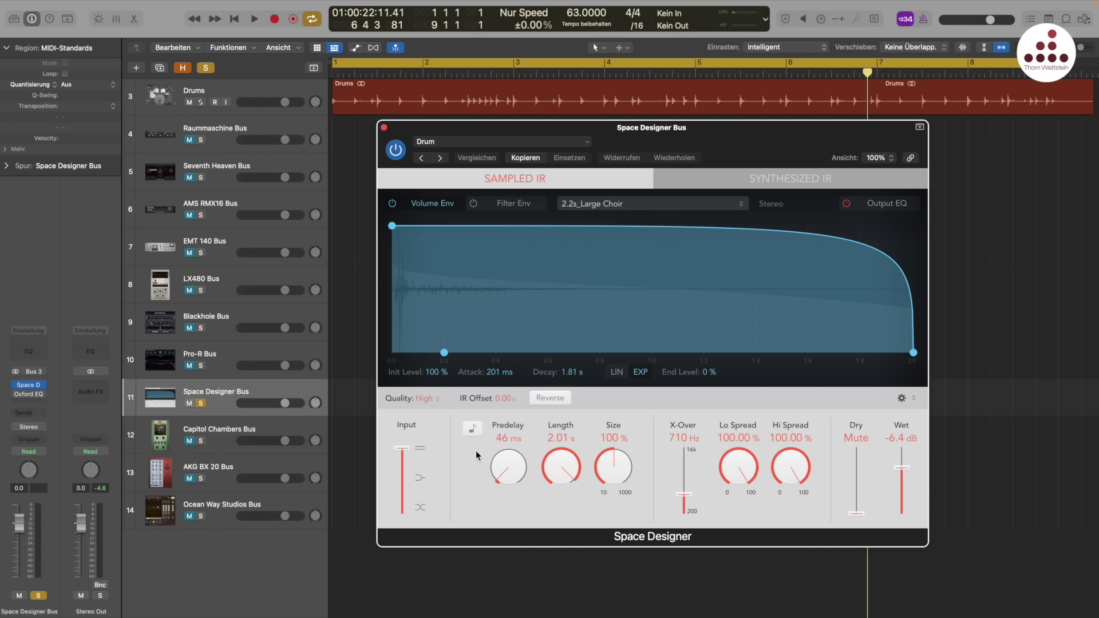
Step: Play the drums through Space Designer and compare the original predelay with 20 ms and 0 ms
{"action": "key", "text": "space"}
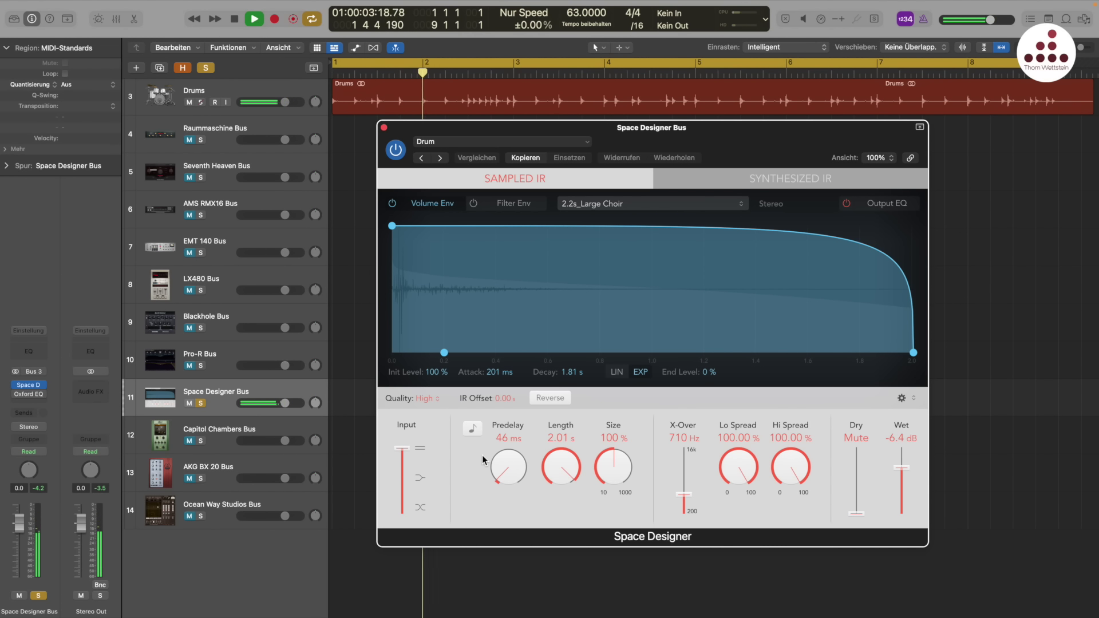
{"action": "key", "text": "space"}
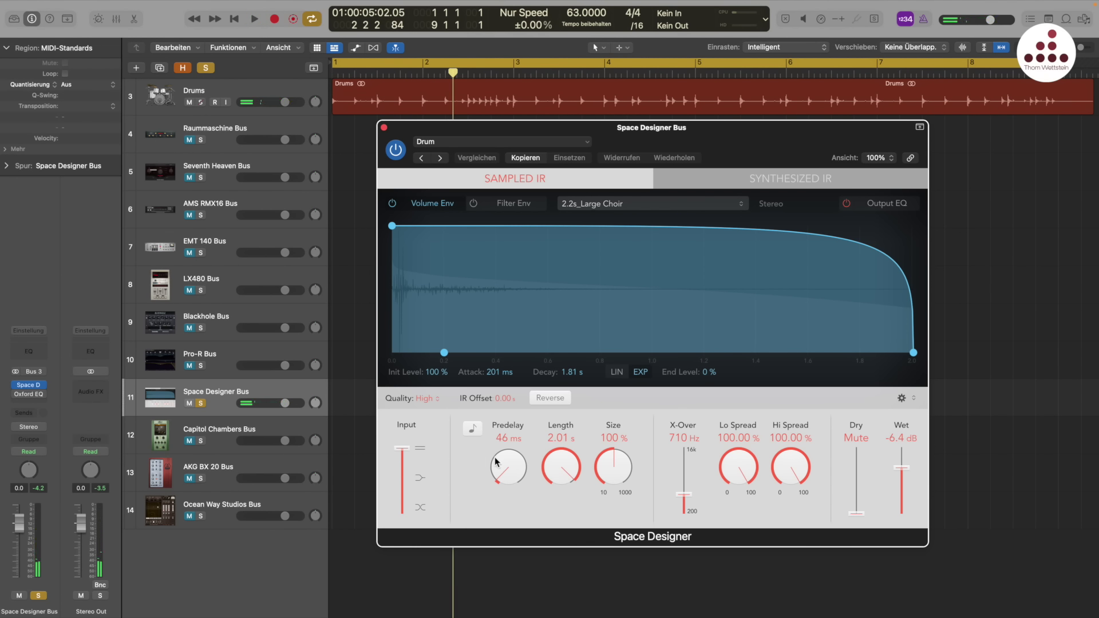
{"action": "left_click_drag", "start_coordinate": [496, 461], "coordinate": [507, 475]}
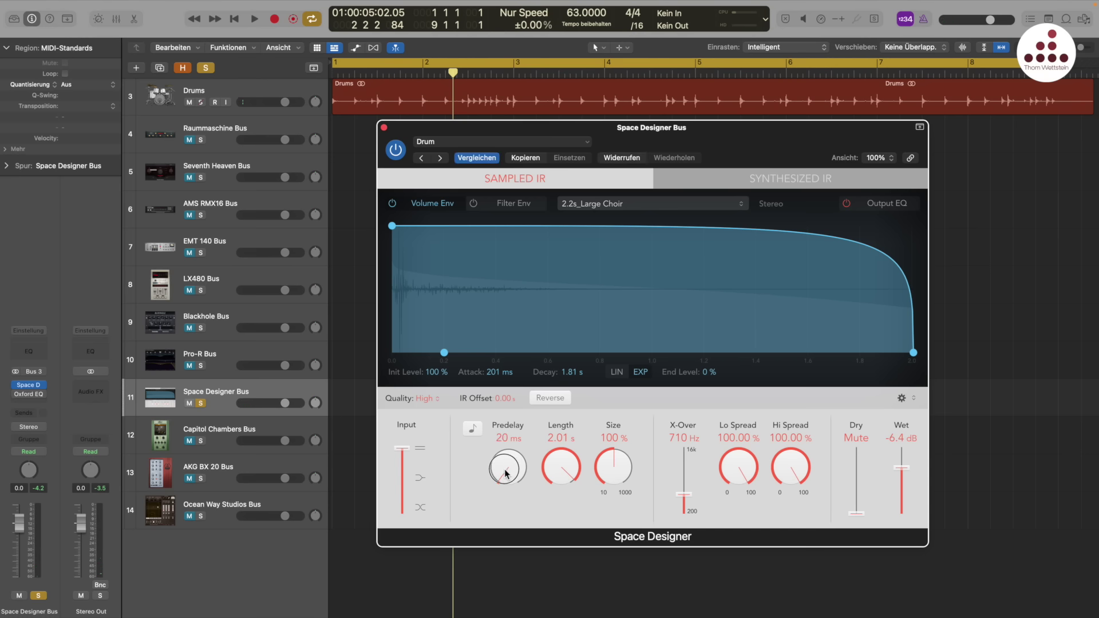
{"action": "key", "text": "space"}
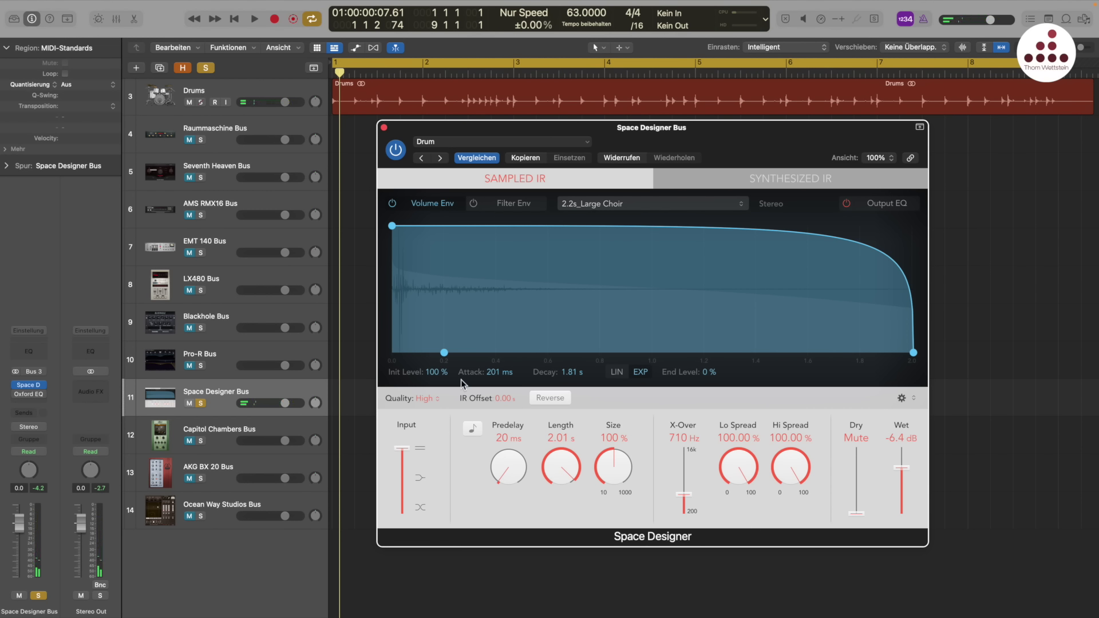
{"action": "left_click_drag", "start_coordinate": [503, 469], "coordinate": [497, 482]}
{"action": "key", "text": "space"}
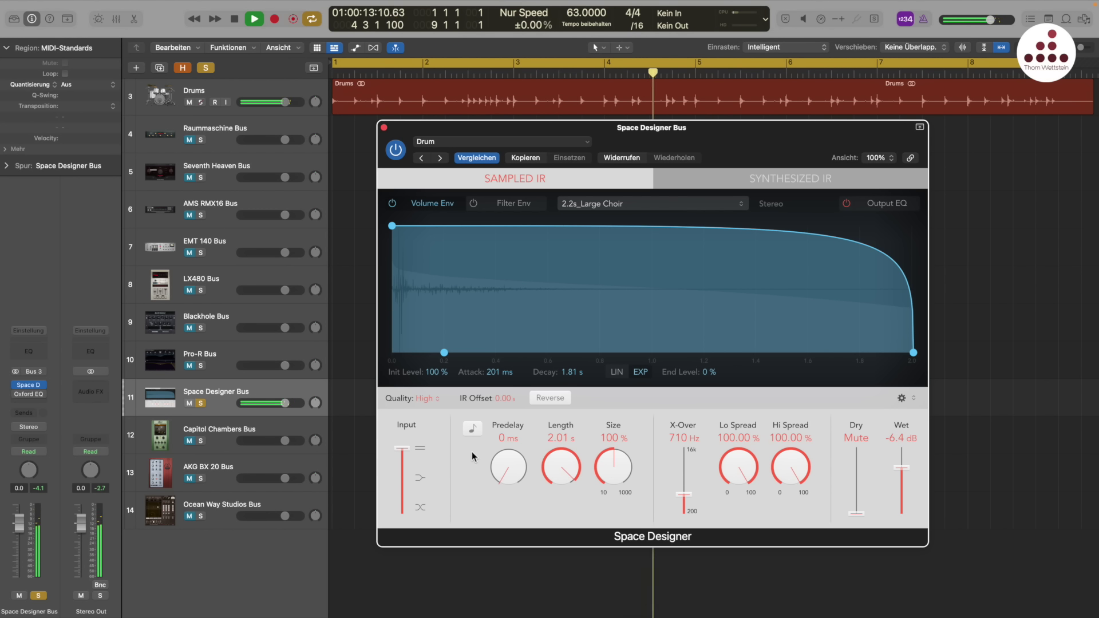
{"action": "key", "text": "space"}
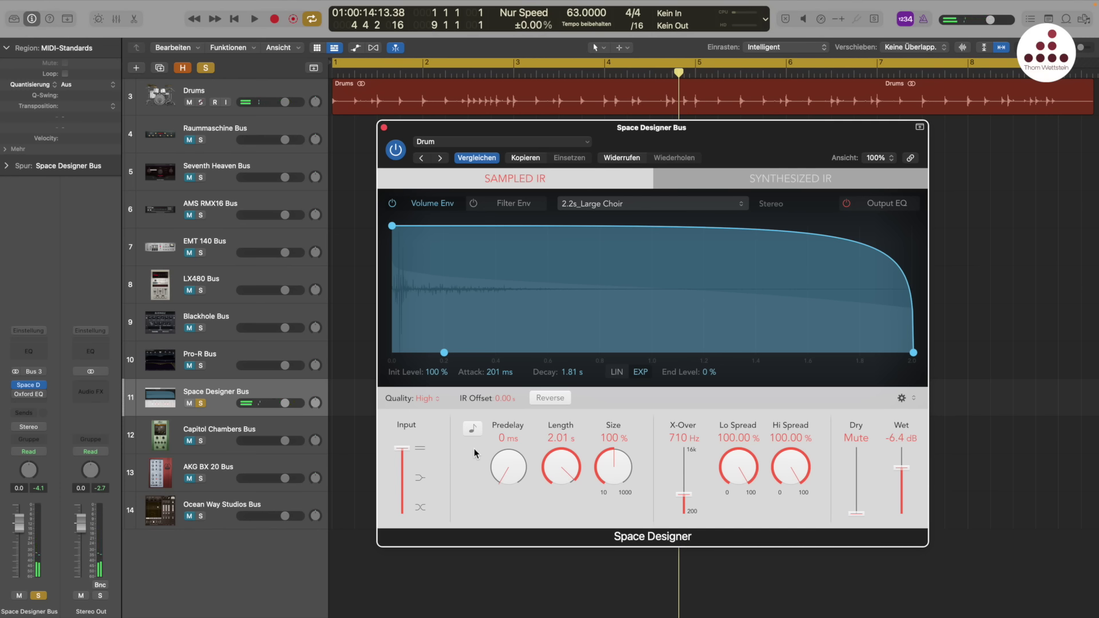
Step: Solo the Capitol Chambers Bus and open its UAD Capitol Chambers plug-in
{"action": "left_click", "coordinate": [200, 441]}
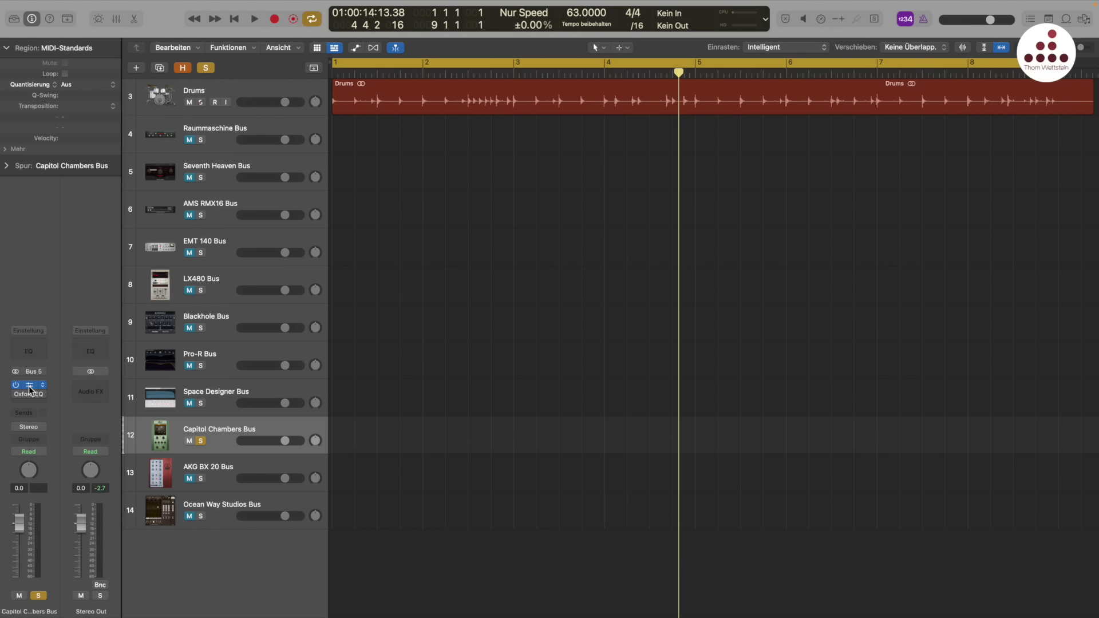
{"action": "left_click", "coordinate": [29, 386]}
{"action": "left_click_drag", "start_coordinate": [507, 141], "coordinate": [604, 136]}
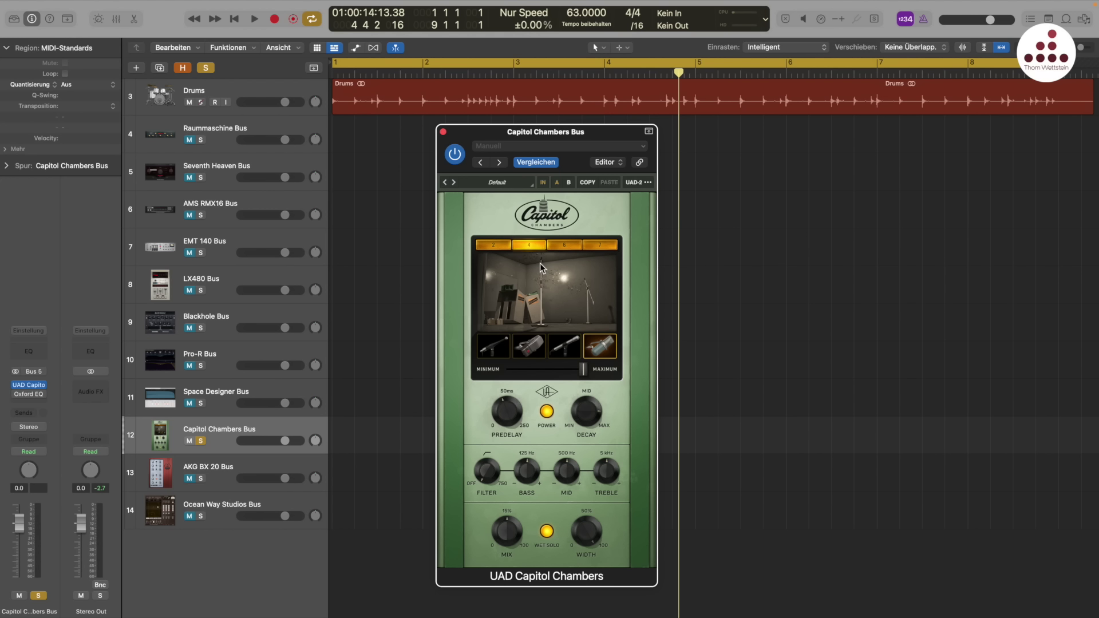
Step: Look through other microphones and chambers in Capitol Chambers, returning to the fourth microphone and the second chamber
{"action": "left_click", "coordinate": [562, 346]}
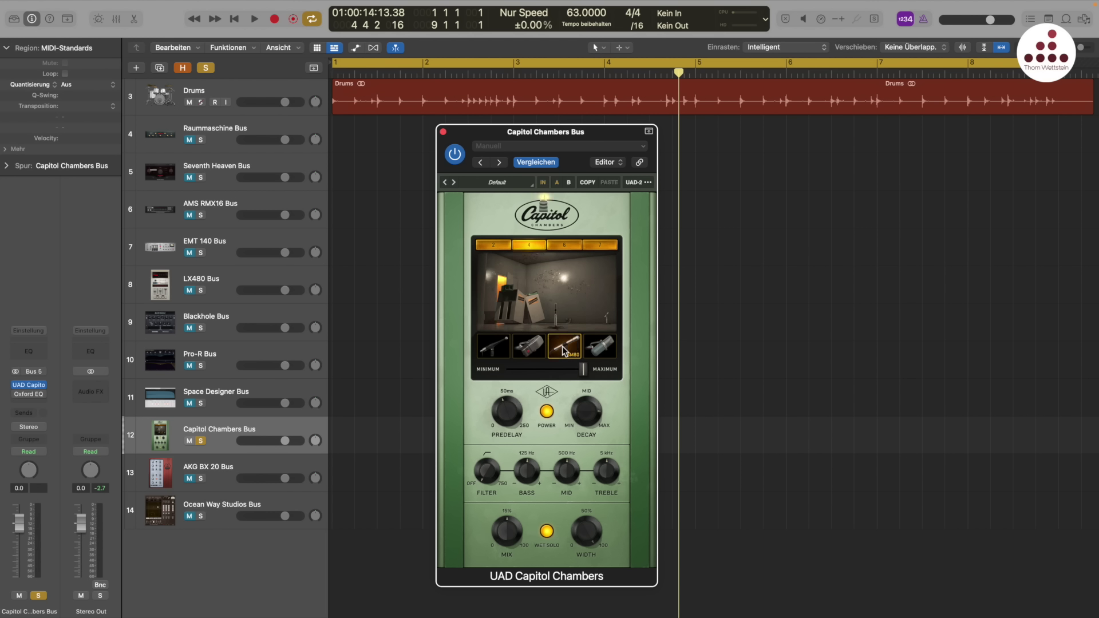
{"action": "left_click", "coordinate": [537, 349]}
{"action": "left_click", "coordinate": [599, 345]}
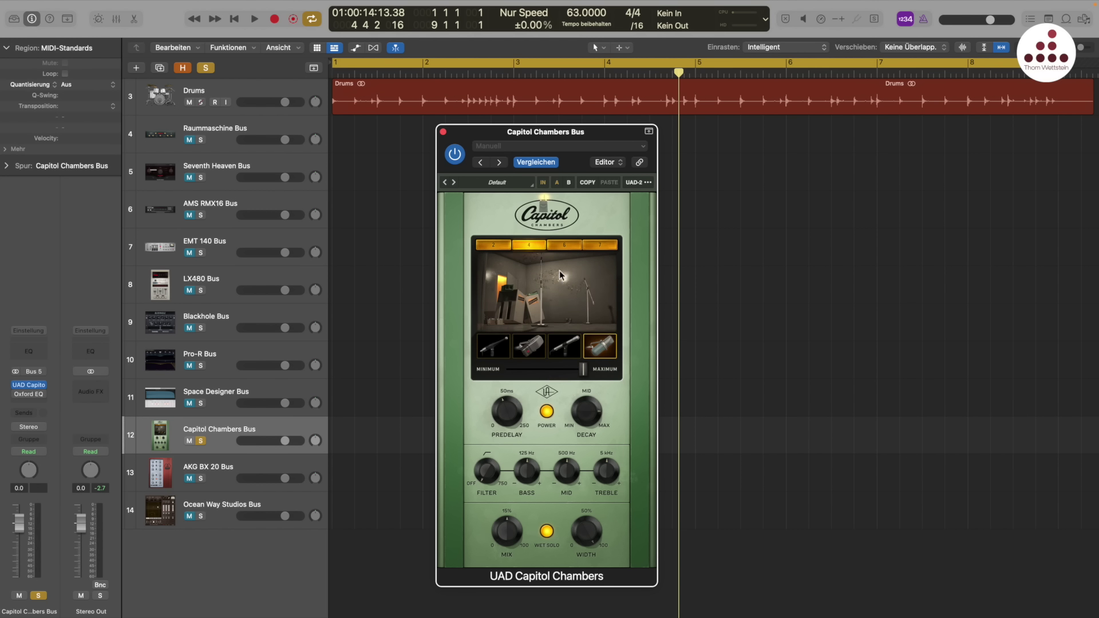
{"action": "left_click", "coordinate": [499, 244]}
{"action": "left_click", "coordinate": [568, 242]}
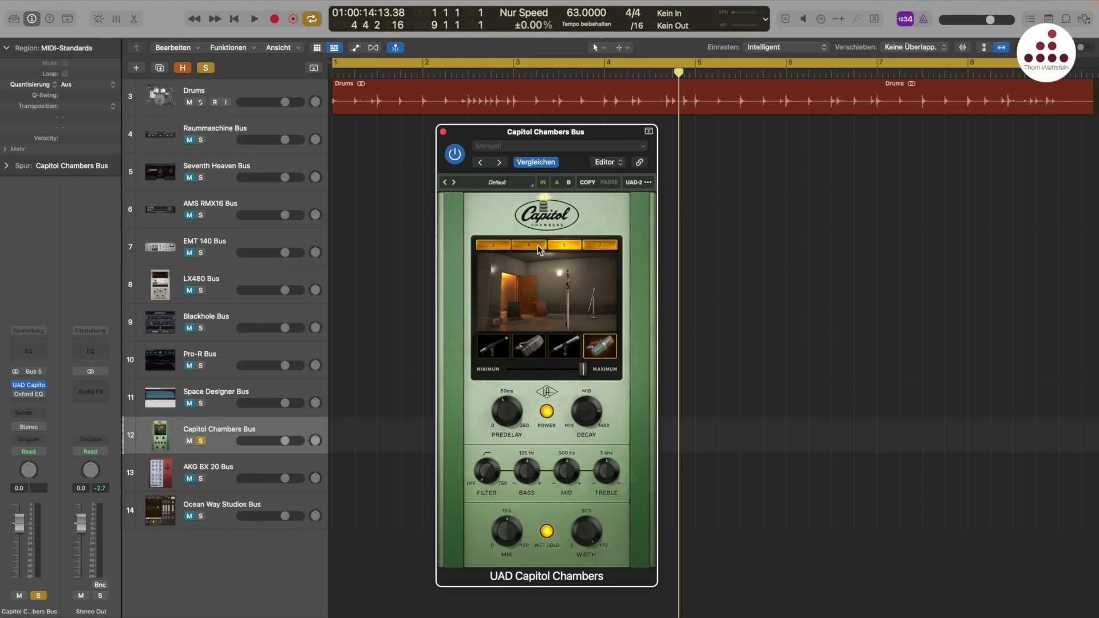
{"action": "left_click", "coordinate": [537, 245]}
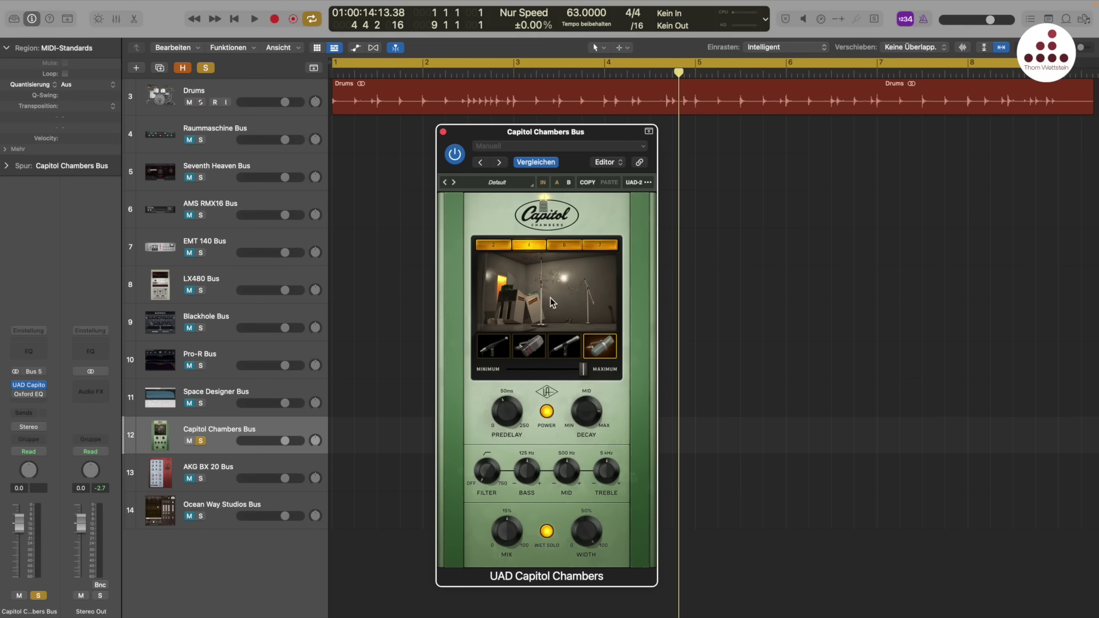
Step: Play the drums from the start through Capitol Chambers, stop playback and close the plug-in
{"action": "key", "text": "Return"}
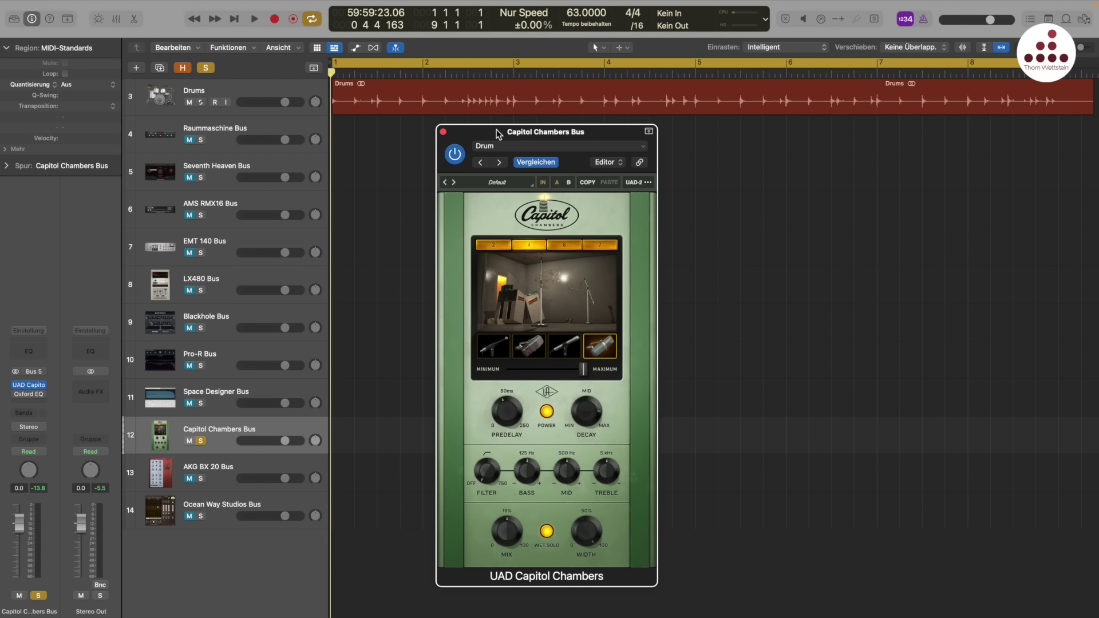
{"action": "left_click_drag", "start_coordinate": [496, 131], "coordinate": [487, 132]}
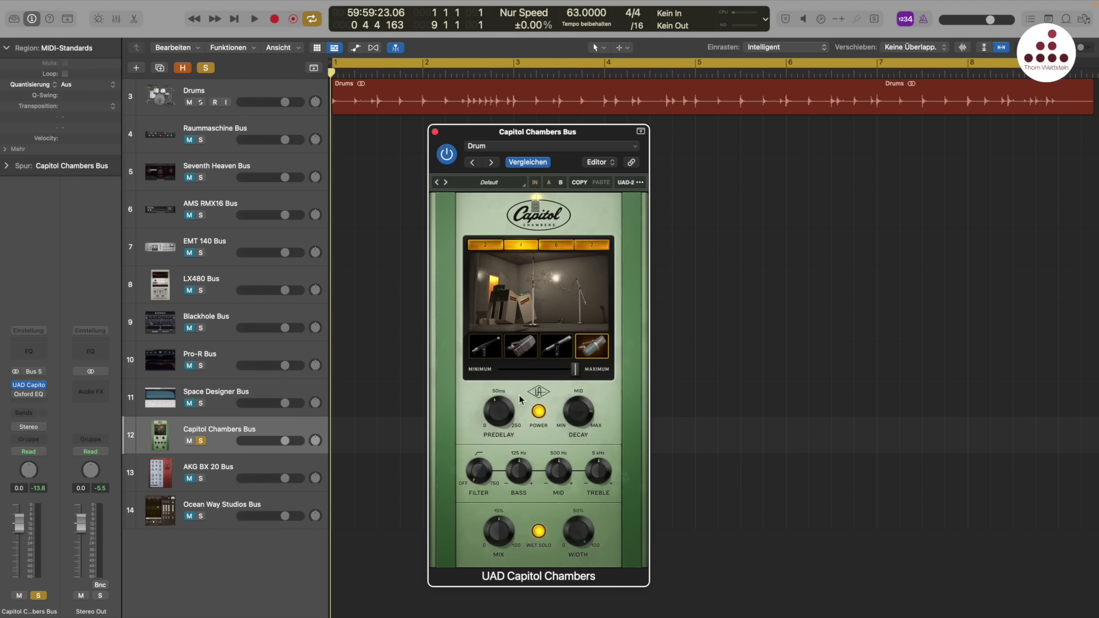
{"action": "key", "text": "space"}
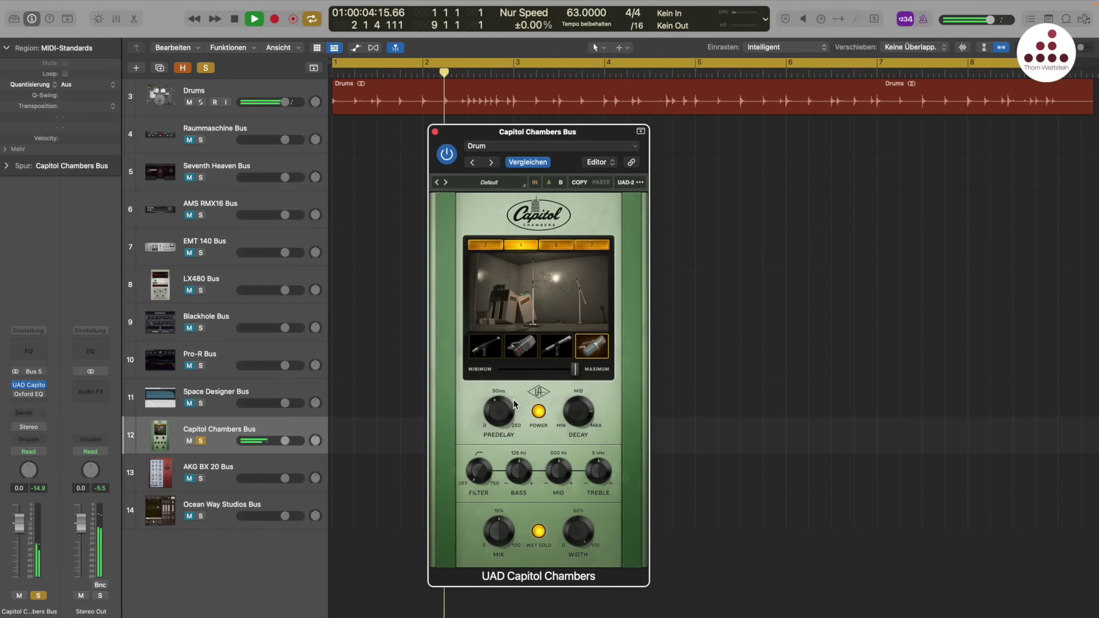
{"action": "key", "text": "space"}
{"action": "left_click", "coordinate": [434, 132]}
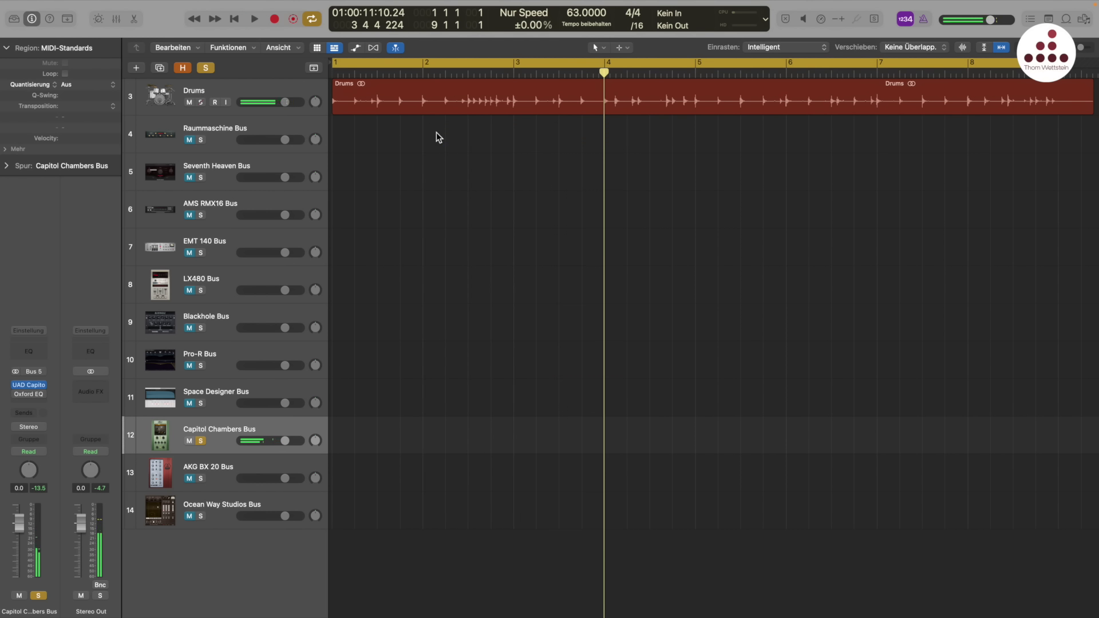
Step: Switch the solo from the Capitol Chambers Bus to the AKG BX 20 Bus and open its UAD AKG BX 20 plug-in
{"action": "left_click", "coordinate": [201, 441]}
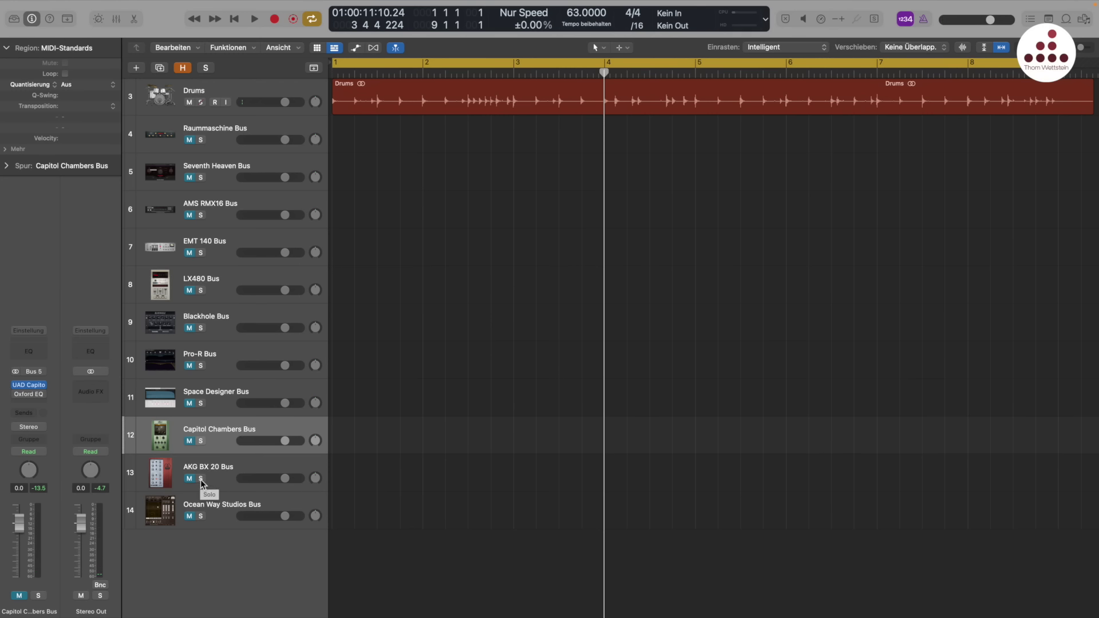
{"action": "left_click", "coordinate": [200, 478]}
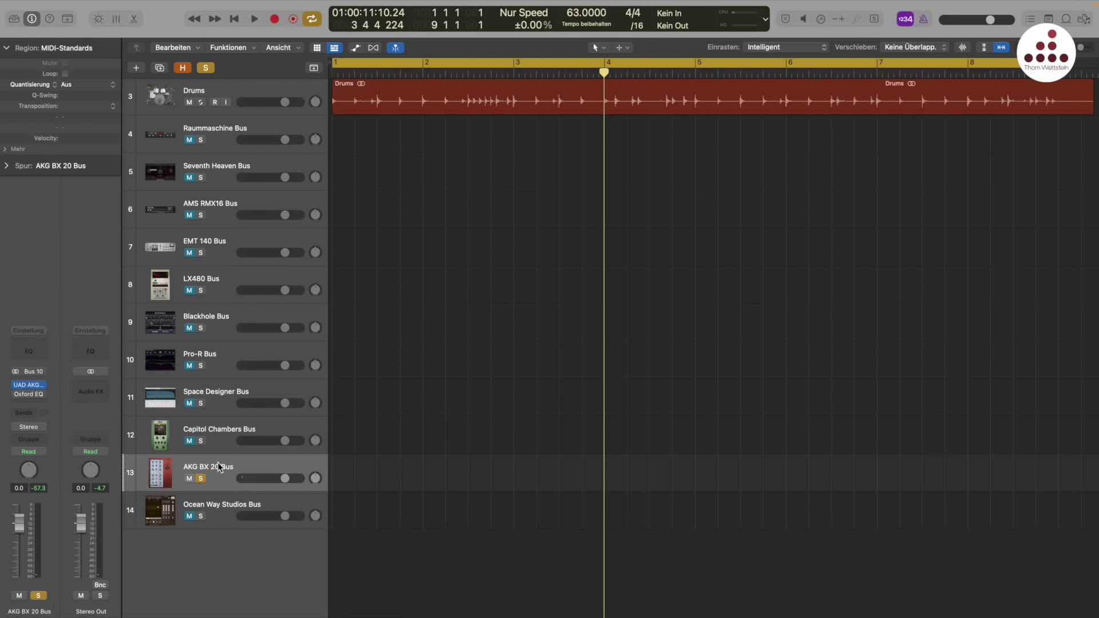
{"action": "left_click", "coordinate": [35, 385]}
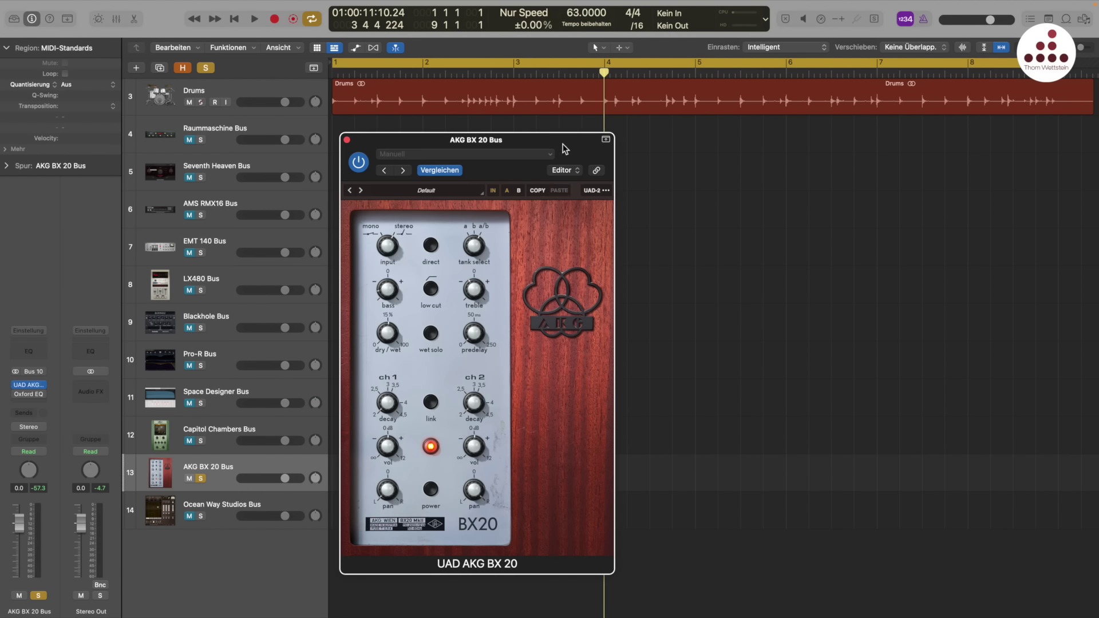
{"action": "left_click_drag", "start_coordinate": [564, 149], "coordinate": [698, 143]}
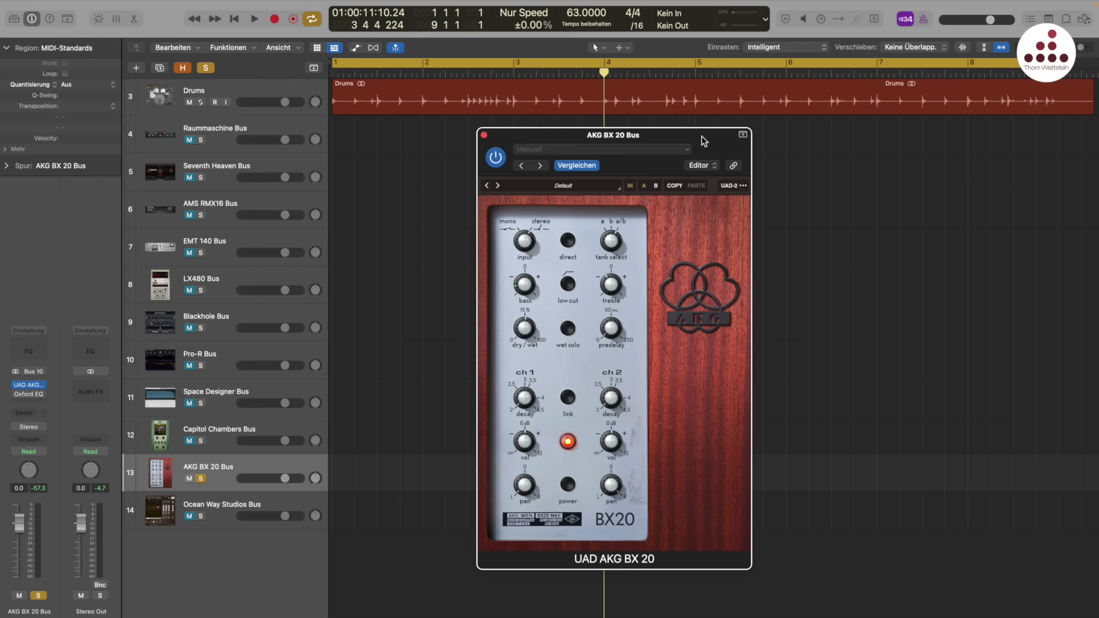
Step: Play the drums several times from the start through the AKG BX 20, stop playback and close the plug-in
{"action": "key", "text": "space"}
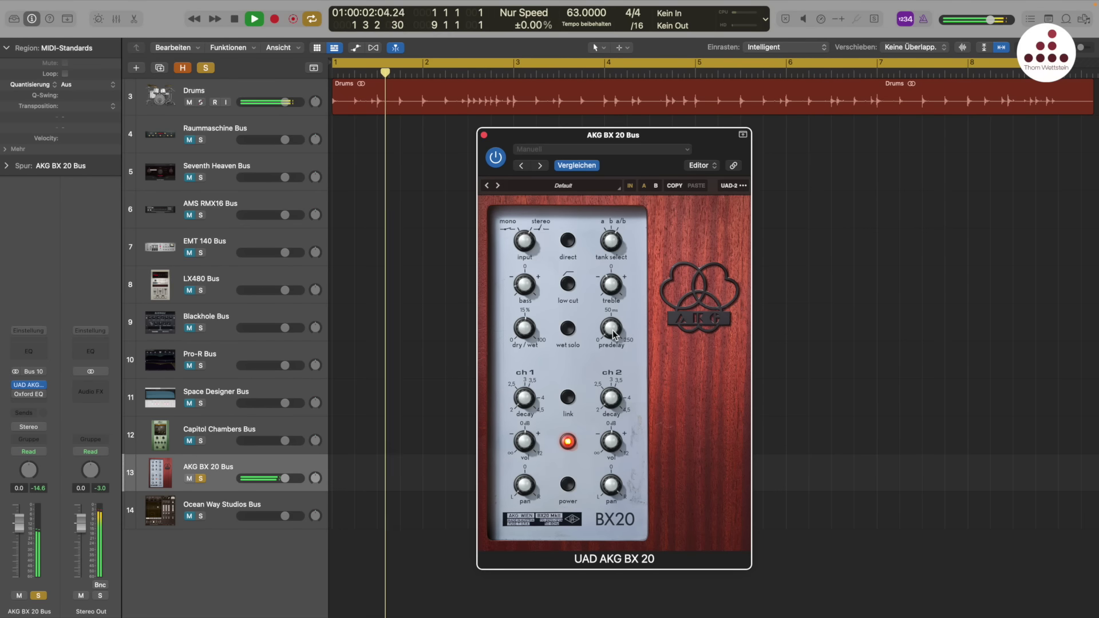
{"action": "key", "text": "space"}
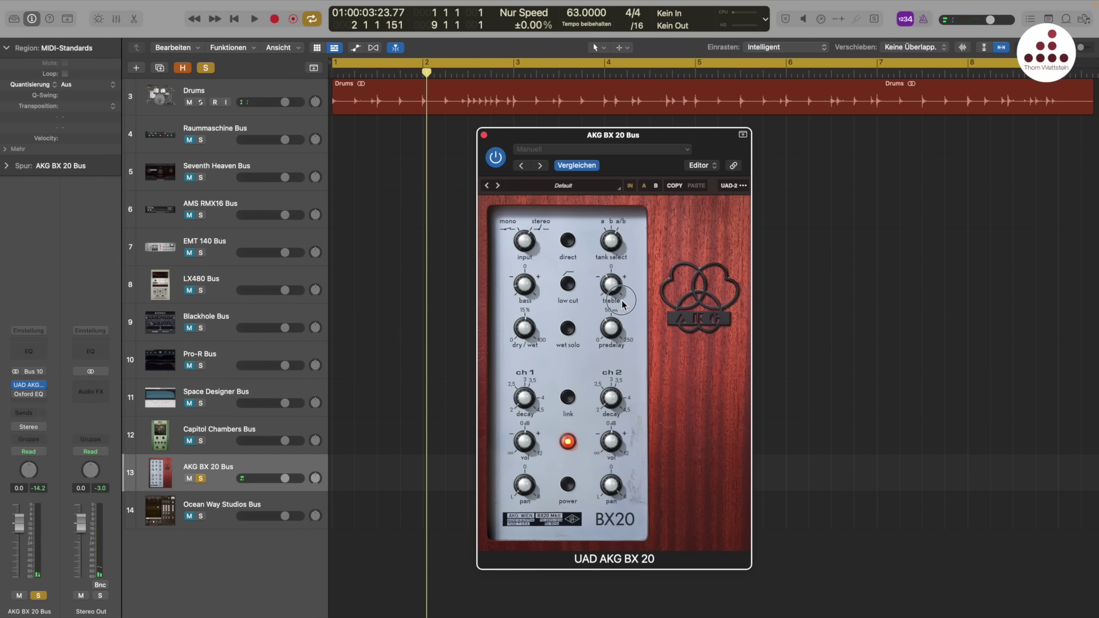
{"action": "key", "text": "space"}
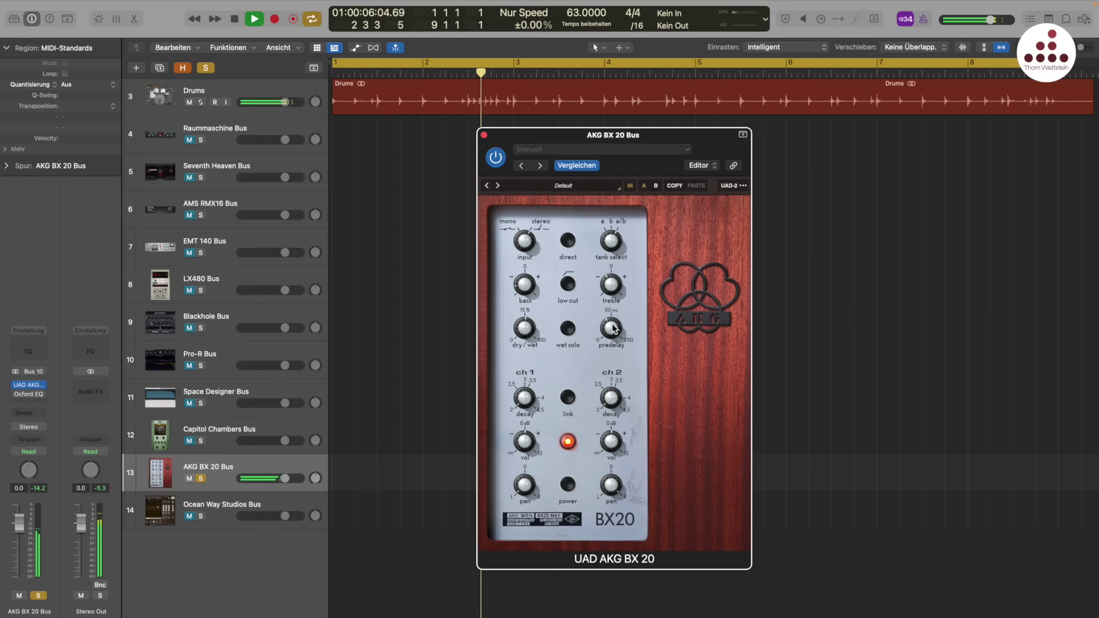
{"action": "key", "text": "space"}
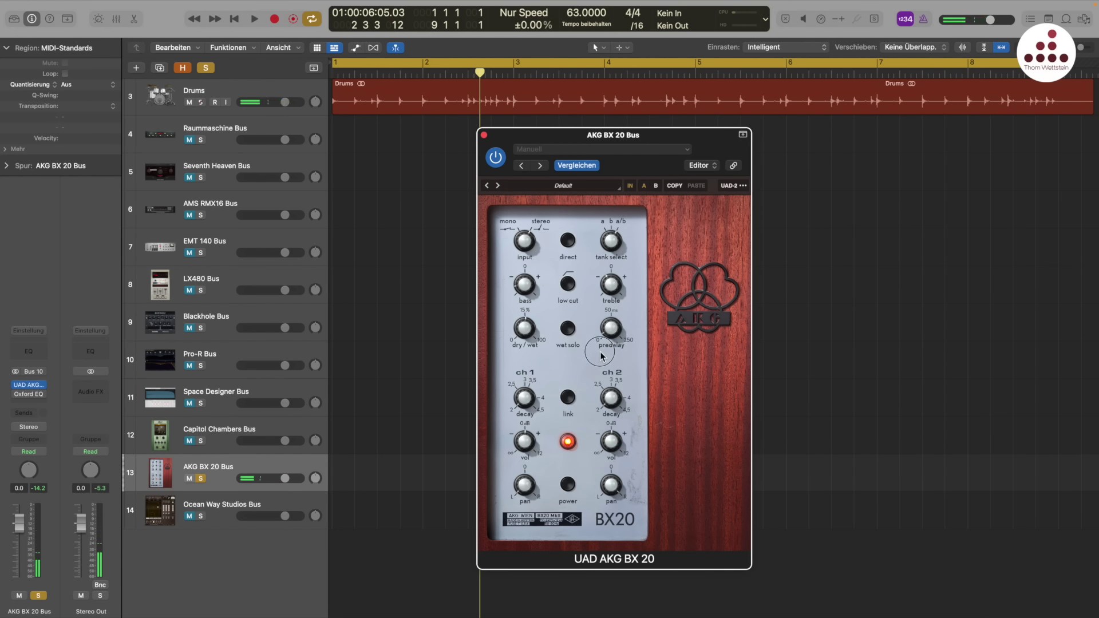
{"action": "left_click", "coordinate": [601, 390]}
{"action": "key", "text": "space"}
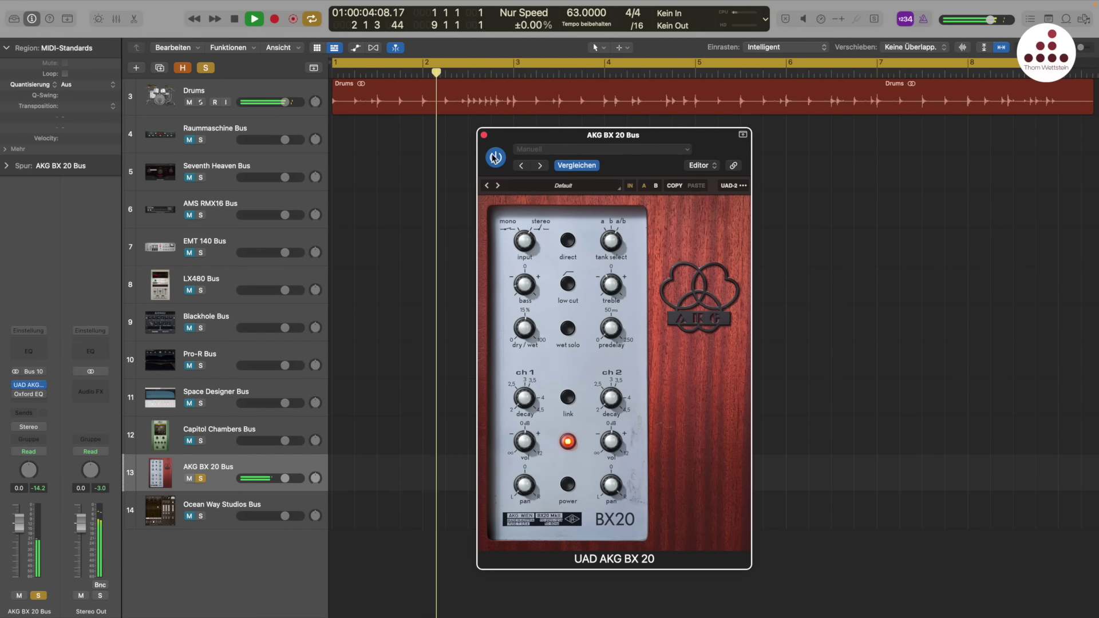
{"action": "key", "text": "space"}
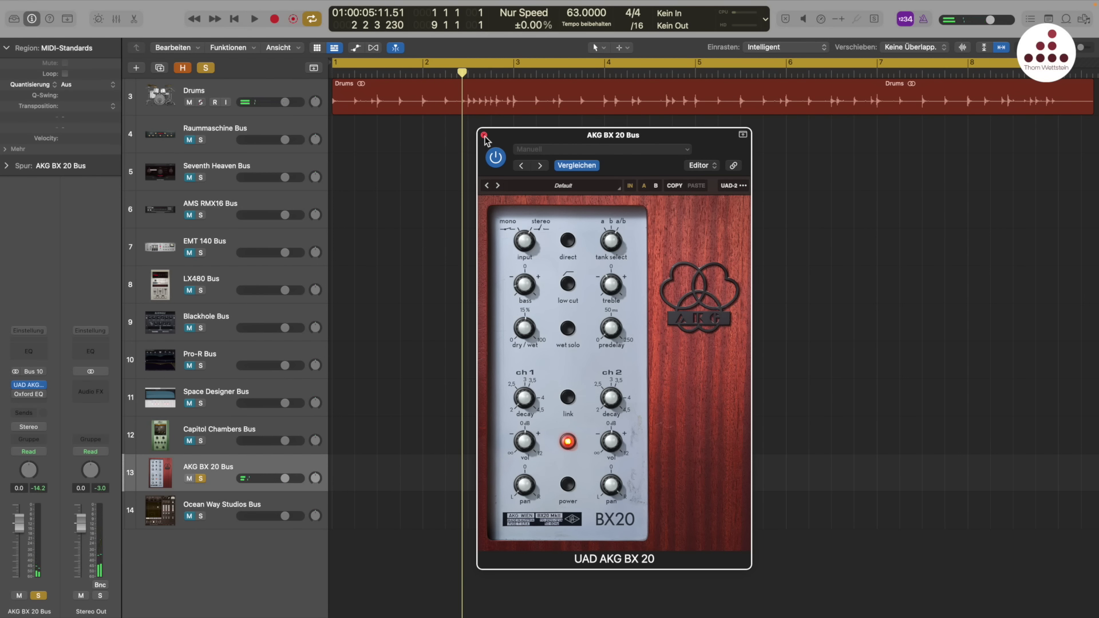
{"action": "left_click", "coordinate": [484, 136]}
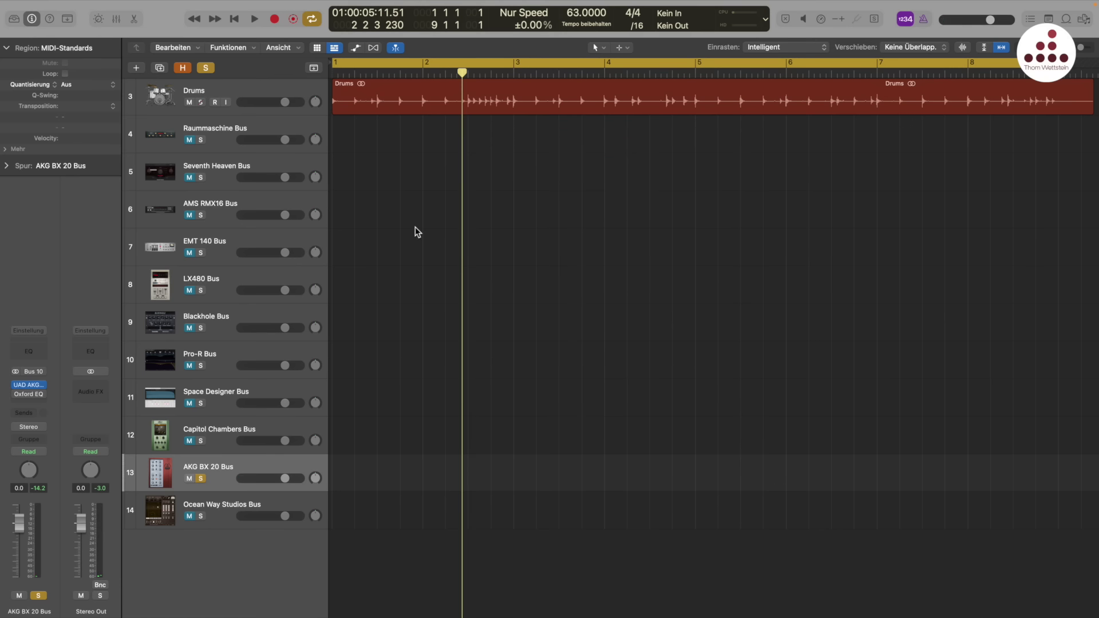
Step: Switch the solo from the AKG BX 20 Bus to the Ocean Way Studios Bus and open its UAD Ocean Way Studios plug-in
{"action": "left_click", "coordinate": [207, 523]}
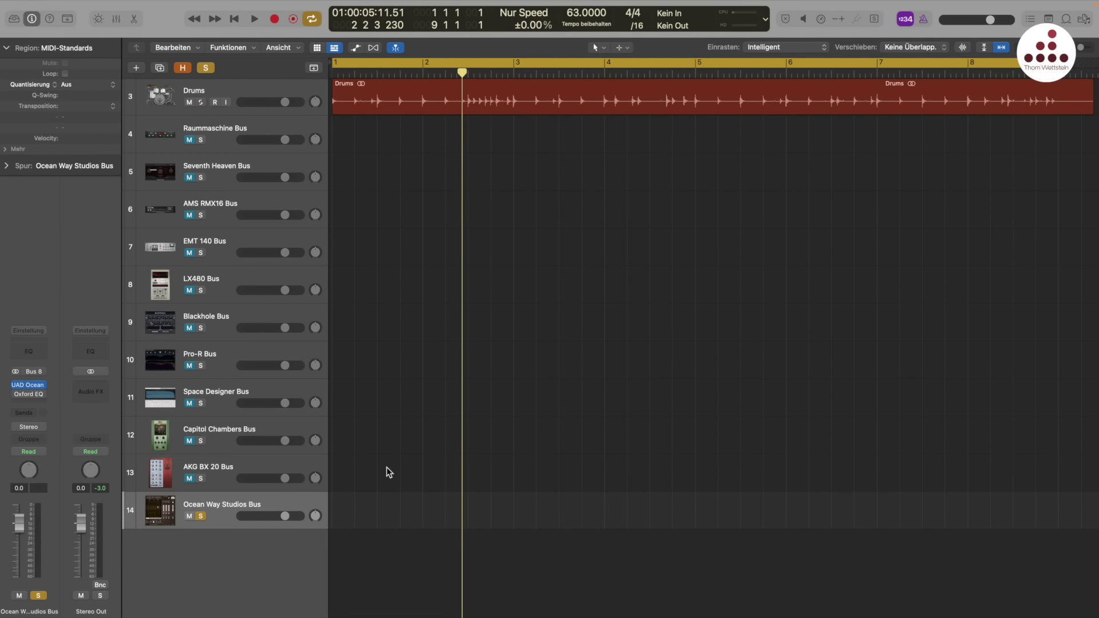
{"action": "left_click", "coordinate": [28, 389]}
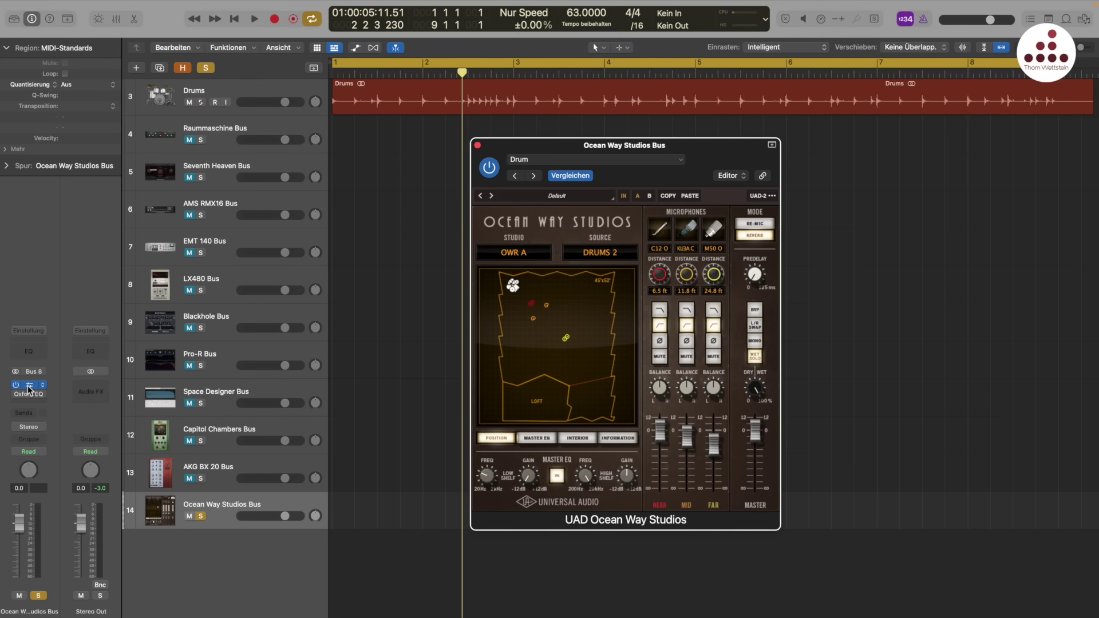
Step: Compare the interiors of studios OWR A and OWR B, keep OWR B selected and return to the microphone position view
{"action": "left_click", "coordinate": [579, 439]}
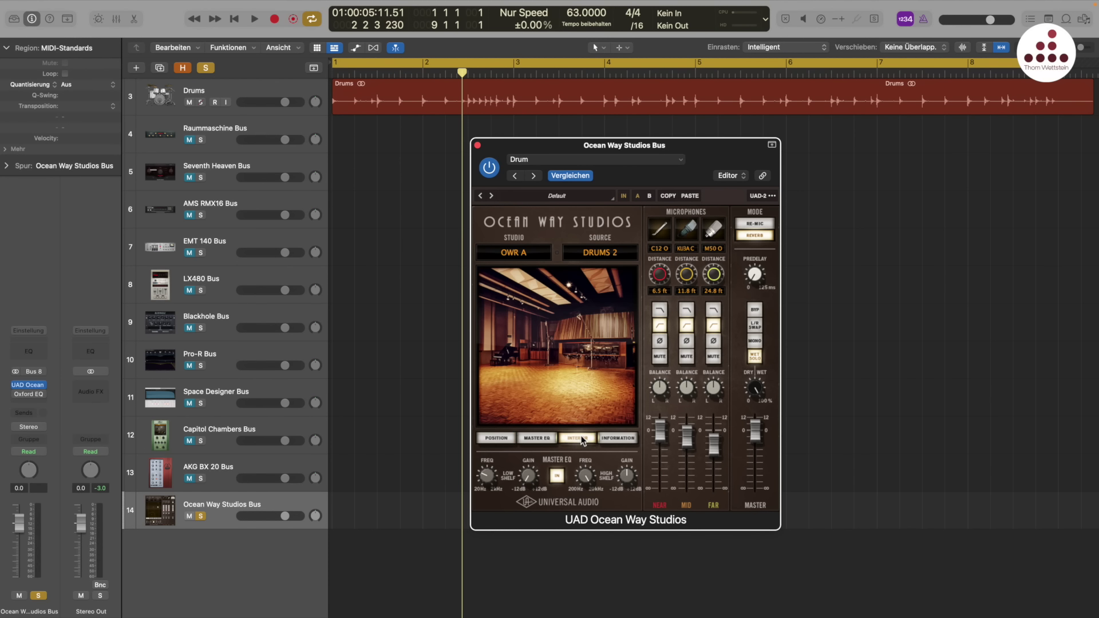
{"action": "left_click", "coordinate": [529, 255]}
{"action": "left_click", "coordinate": [522, 258]}
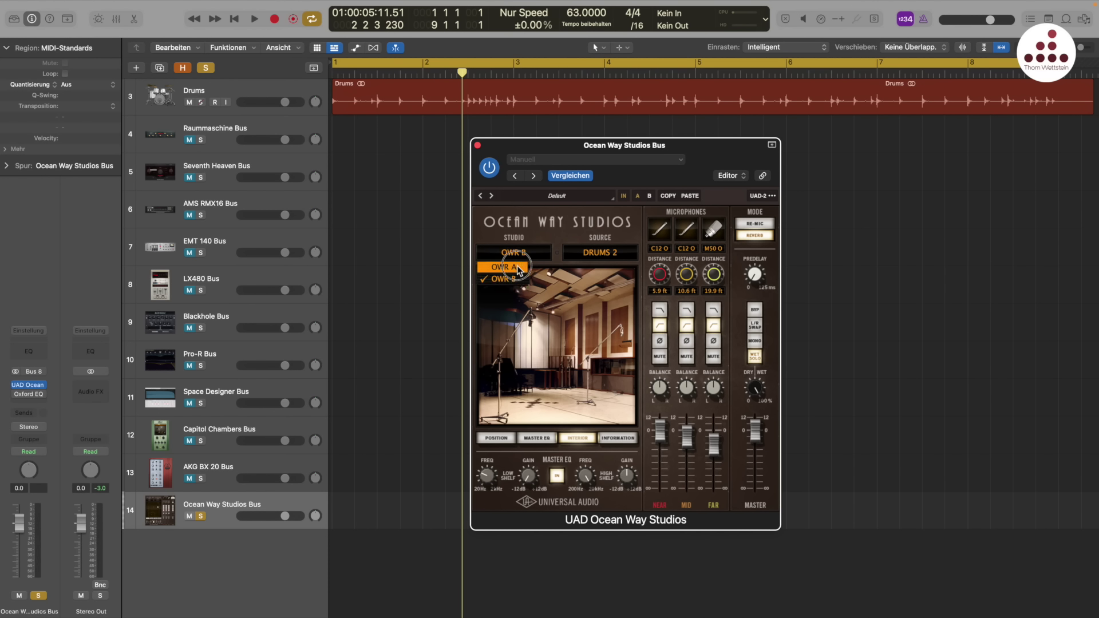
{"action": "left_click", "coordinate": [504, 267]}
{"action": "left_click", "coordinate": [524, 251]}
{"action": "left_click", "coordinate": [510, 279]}
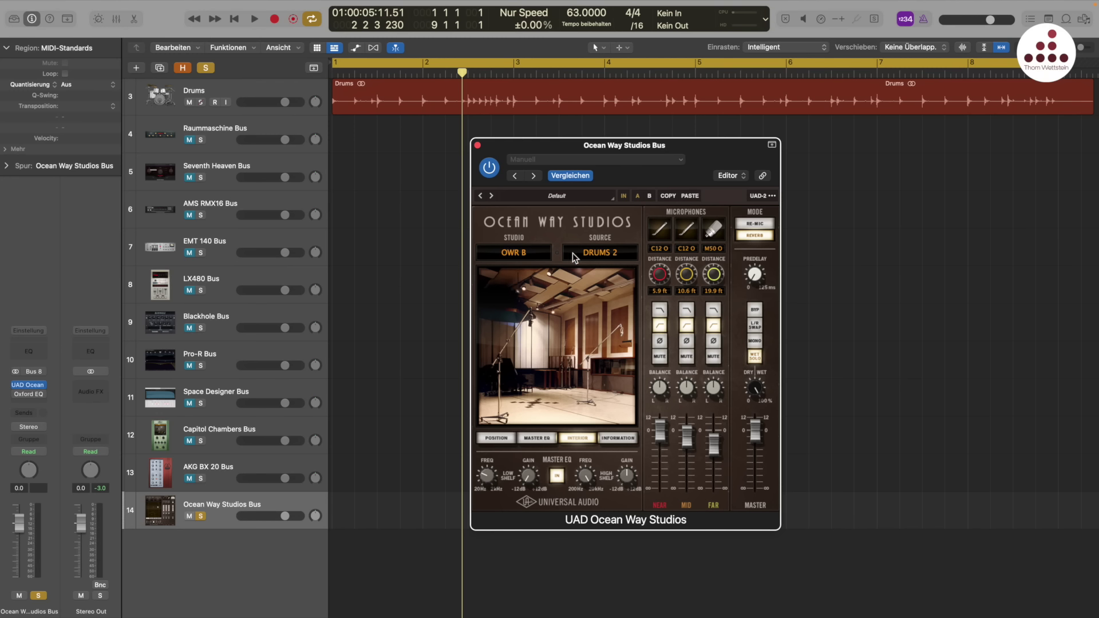
{"action": "left_click", "coordinate": [498, 440]}
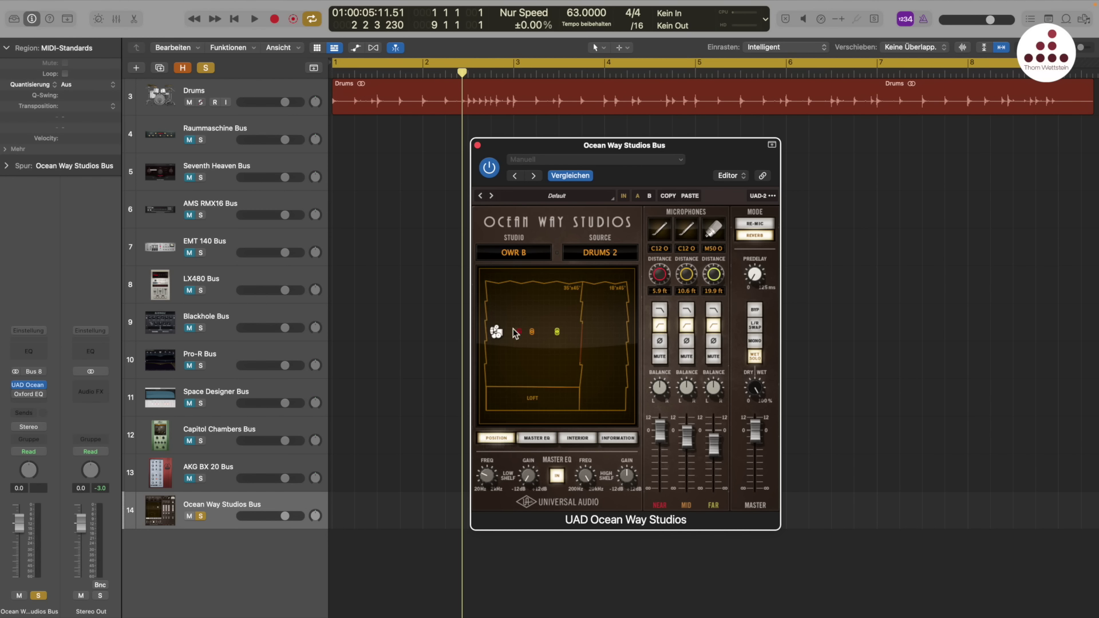
Step: Try the sources Drums 1 and Horns in Ocean Way Studios and reload the Drum preset
{"action": "left_click", "coordinate": [591, 255]}
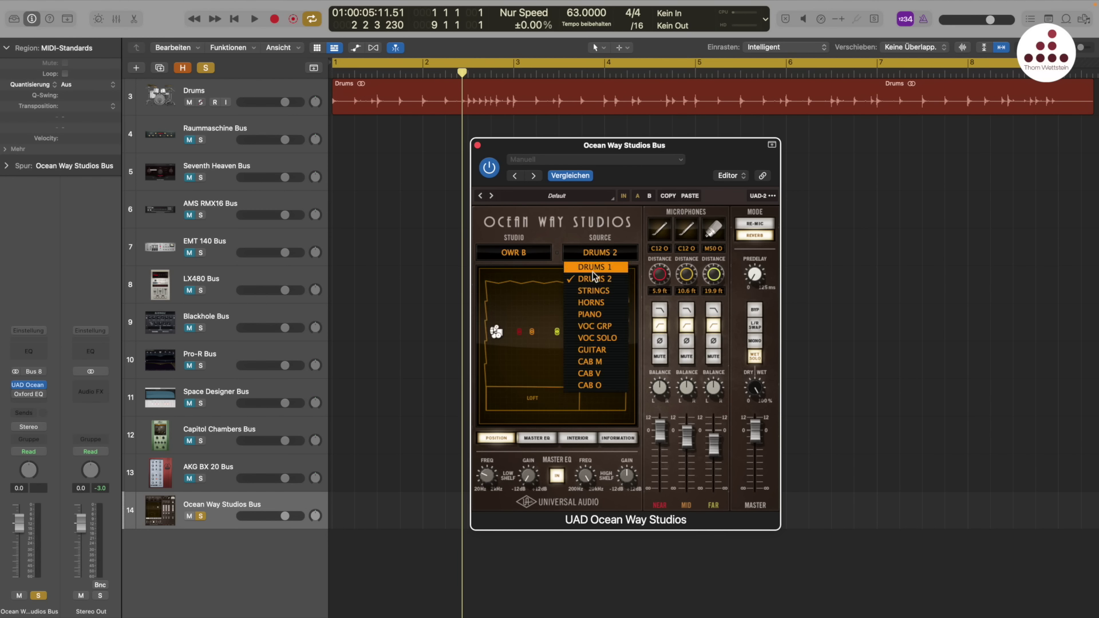
{"action": "left_click", "coordinate": [592, 271]}
{"action": "left_click", "coordinate": [595, 252]}
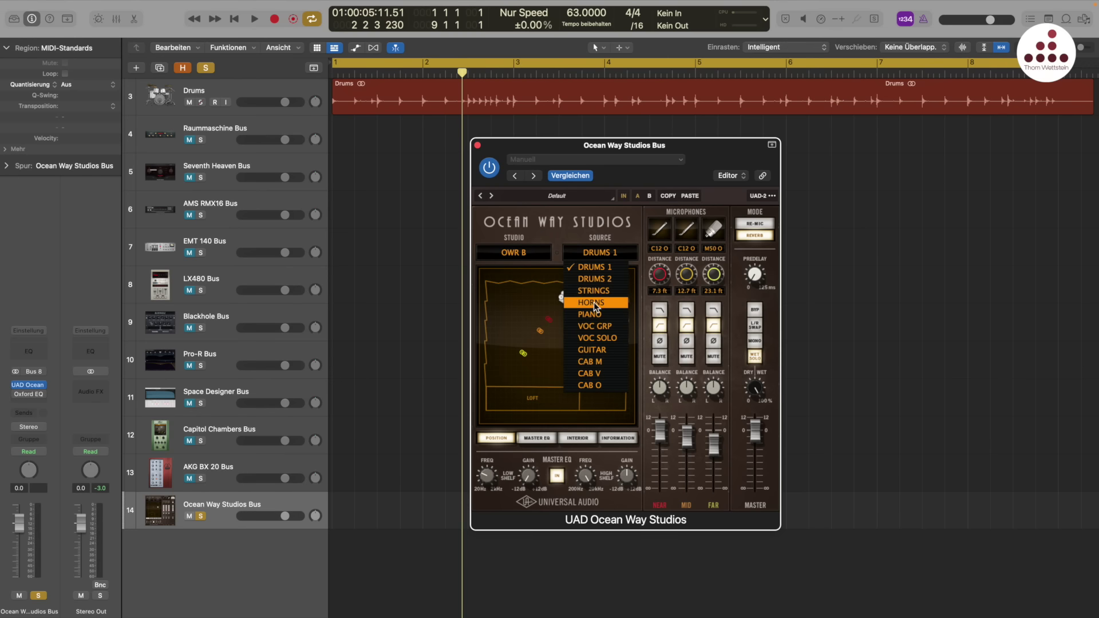
{"action": "left_click", "coordinate": [593, 302]}
{"action": "left_click", "coordinate": [598, 261]}
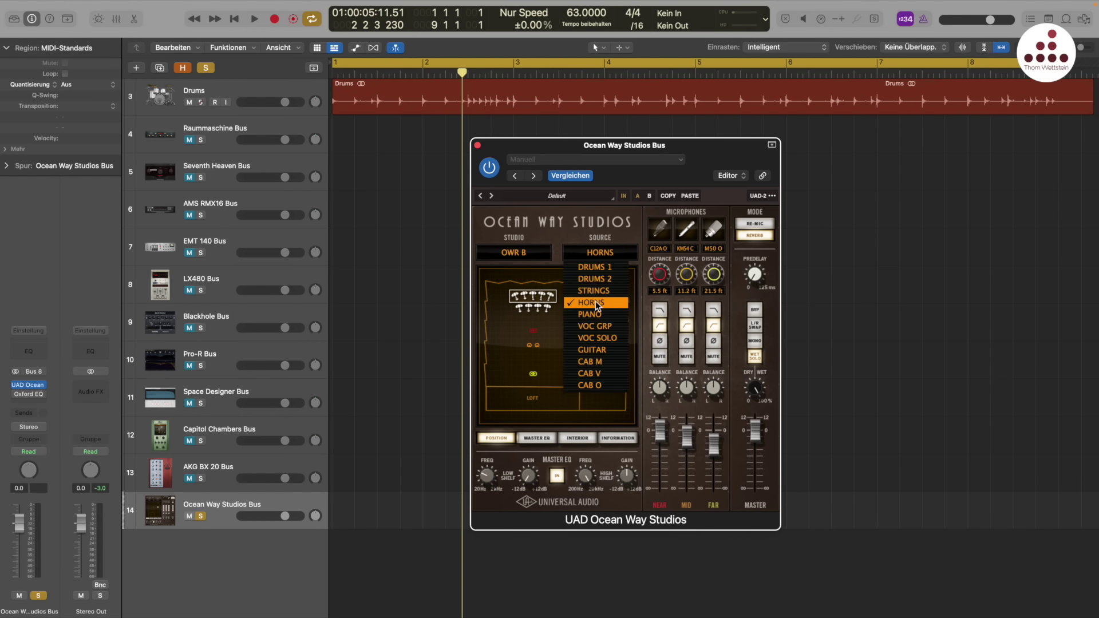
{"action": "left_click", "coordinate": [595, 306]}
{"action": "left_click", "coordinate": [576, 160]}
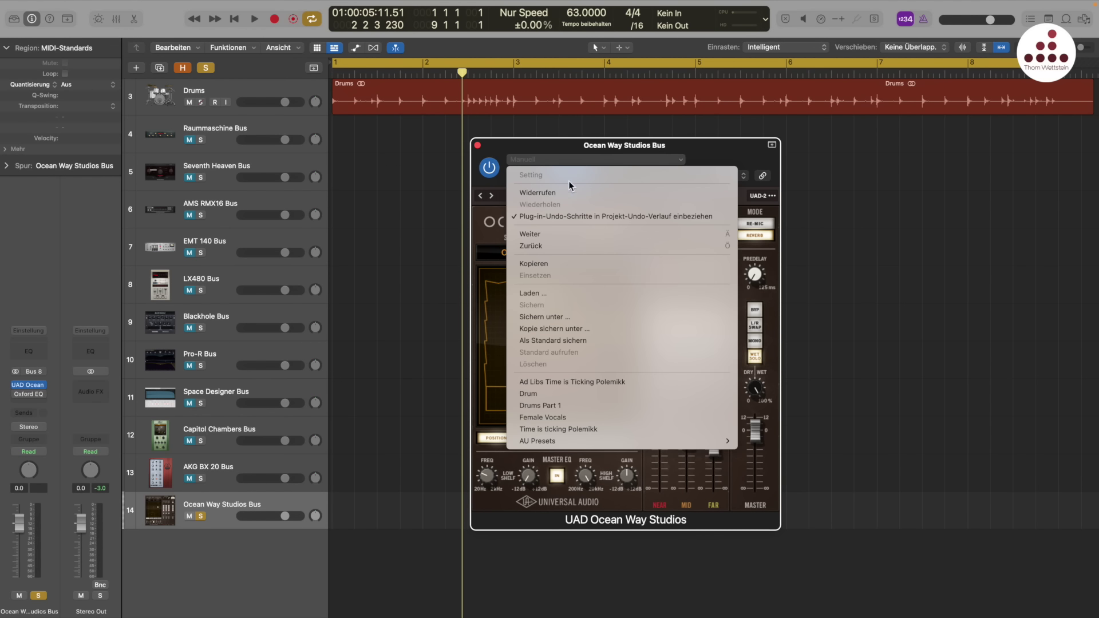
{"action": "left_click", "coordinate": [560, 394]}
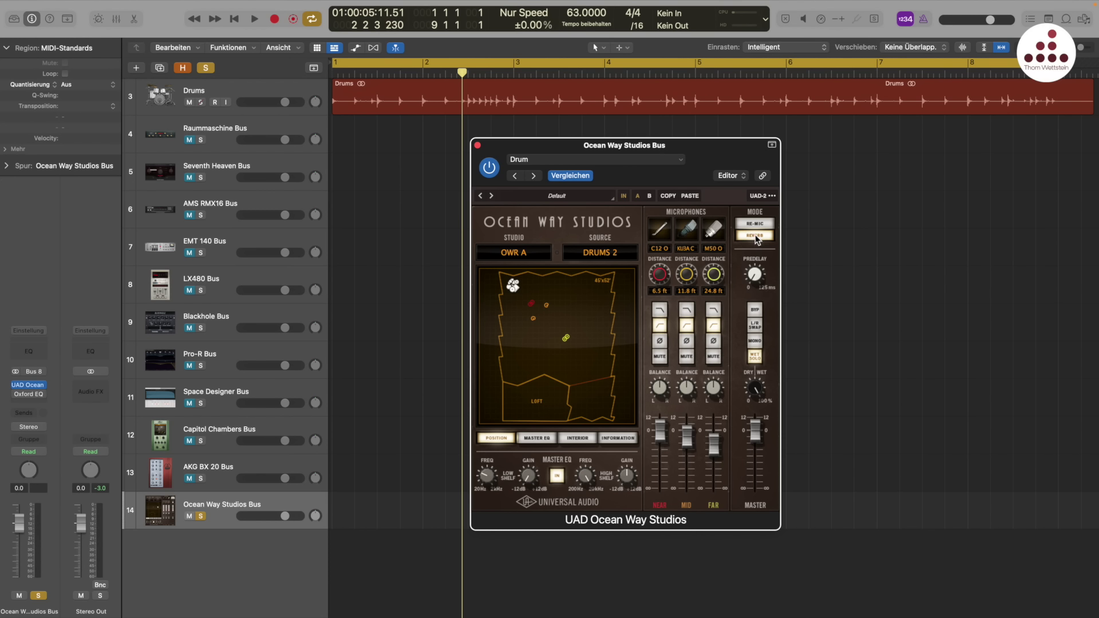
Step: Try the C12 C as the near microphone, look at the microphone choices and distance controls, and reload the Drum preset
{"action": "left_click", "coordinate": [660, 231]}
{"action": "left_click", "coordinate": [661, 234]}
{"action": "left_click", "coordinate": [667, 250]}
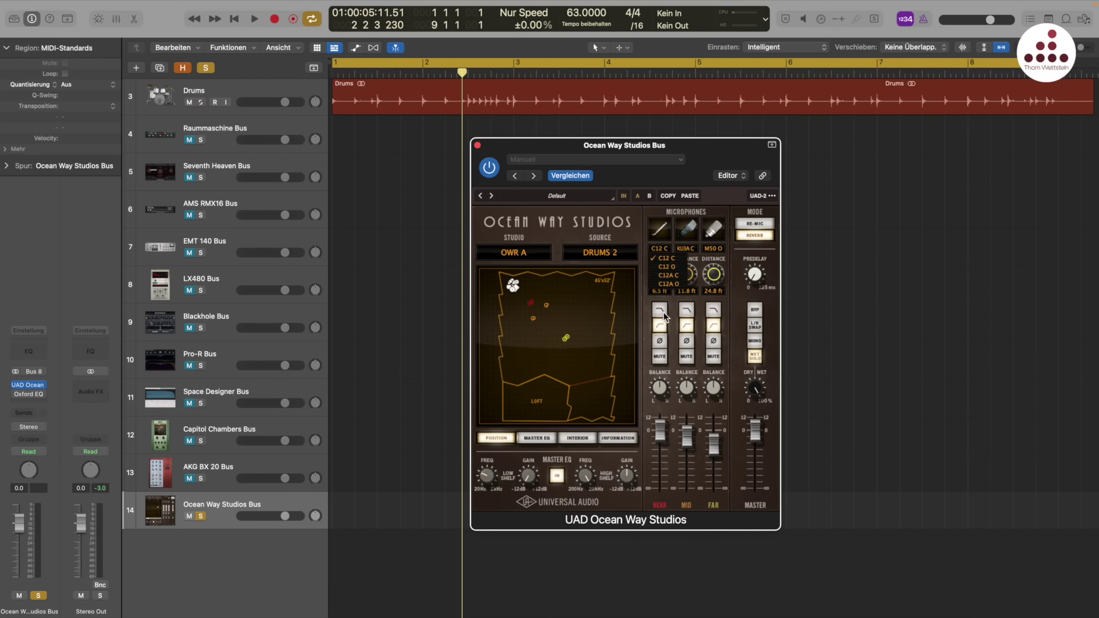
{"action": "left_click", "coordinate": [695, 251]}
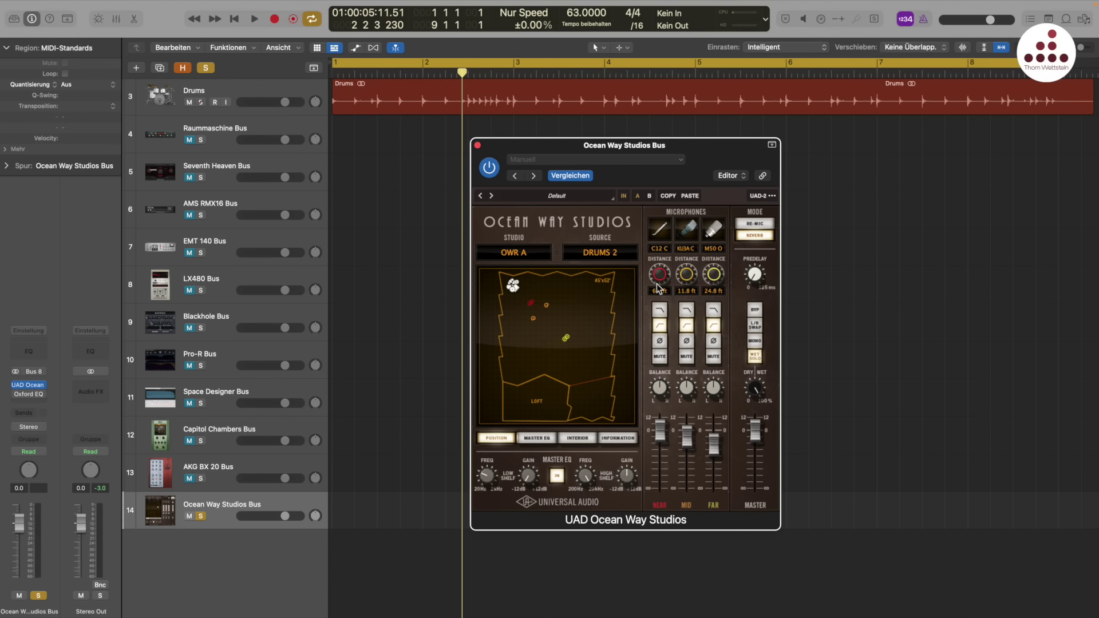
{"action": "mouse_move", "coordinate": [658, 289]}
{"action": "left_mouse_down"}
{"action": "mouse_move", "coordinate": [658, 301]}
{"action": "mouse_move", "coordinate": [692, 228]}
{"action": "mouse_move", "coordinate": [686, 275]}
{"action": "left_mouse_up"}
{"action": "left_click", "coordinate": [582, 156]}
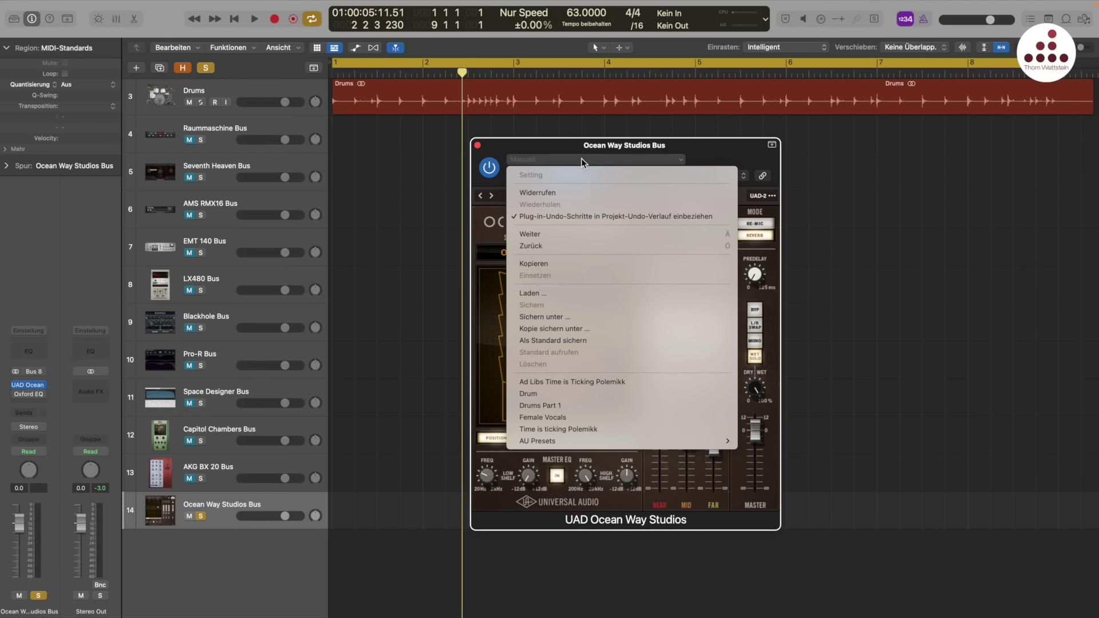
{"action": "left_click", "coordinate": [569, 392]}
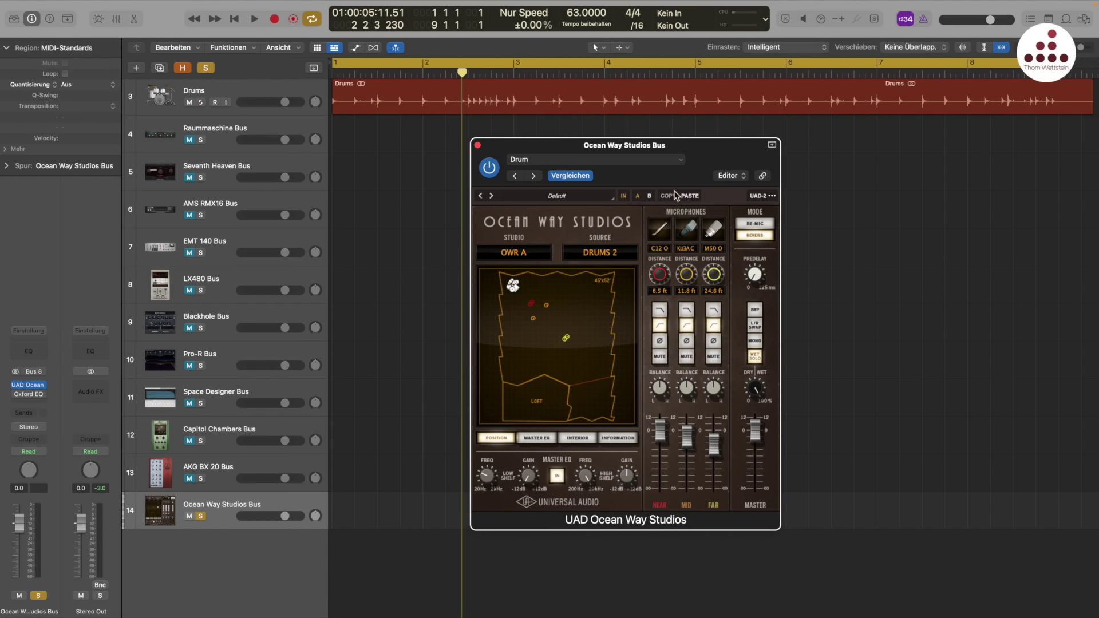
Step: Play the drums through Ocean Way Studios, muting and unmuting its bus to compare, stop playback and close the plug-in
{"action": "key", "text": "space"}
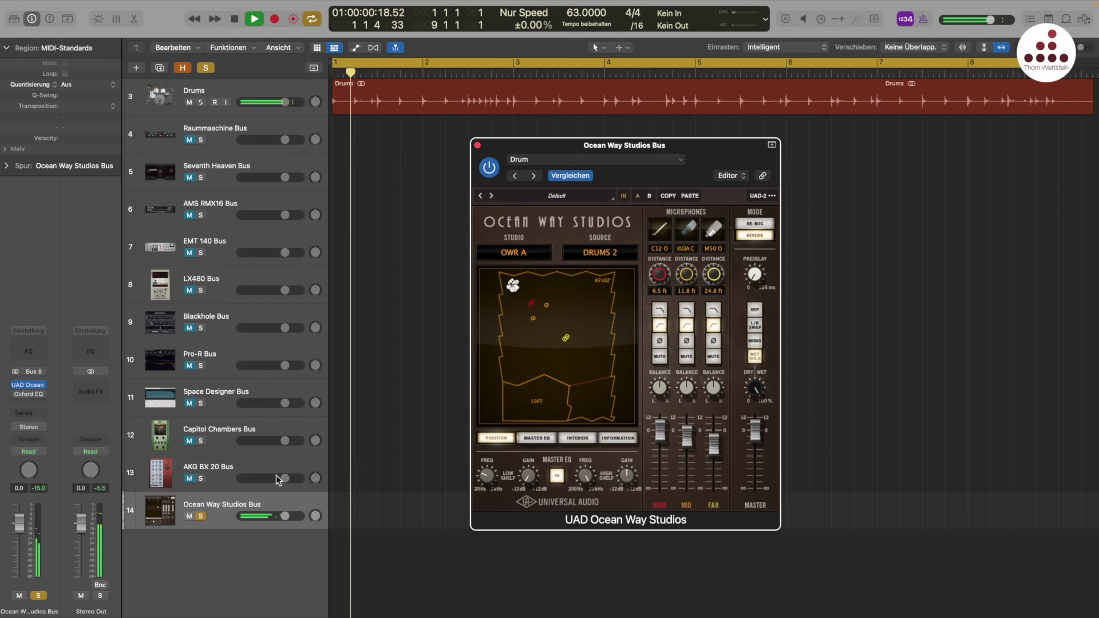
{"action": "left_click", "coordinate": [190, 517]}
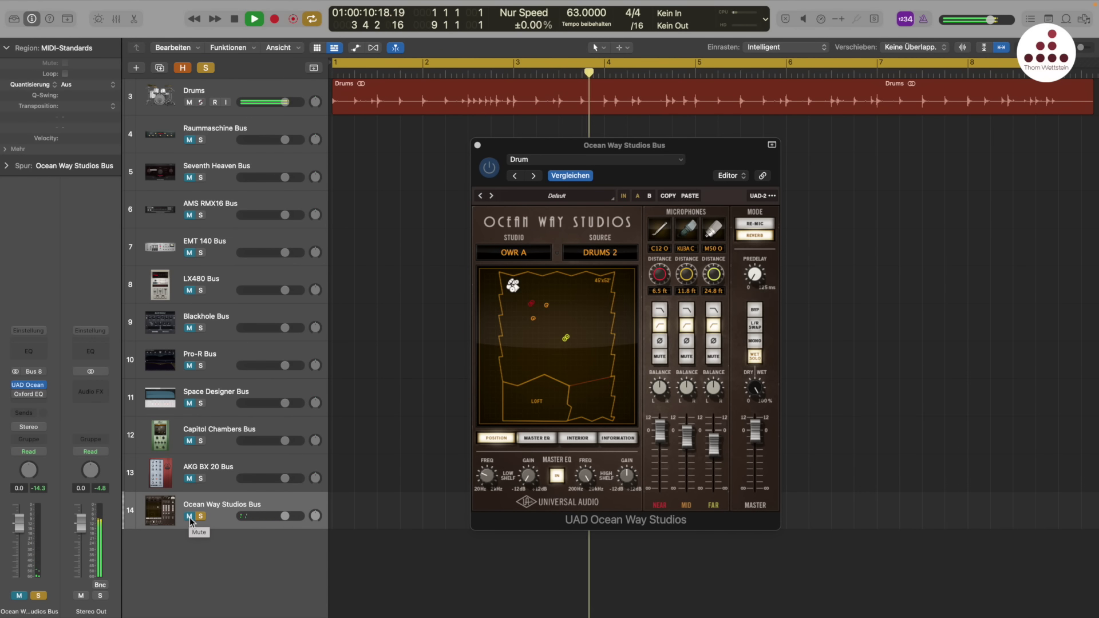
{"action": "left_click", "coordinate": [189, 517]}
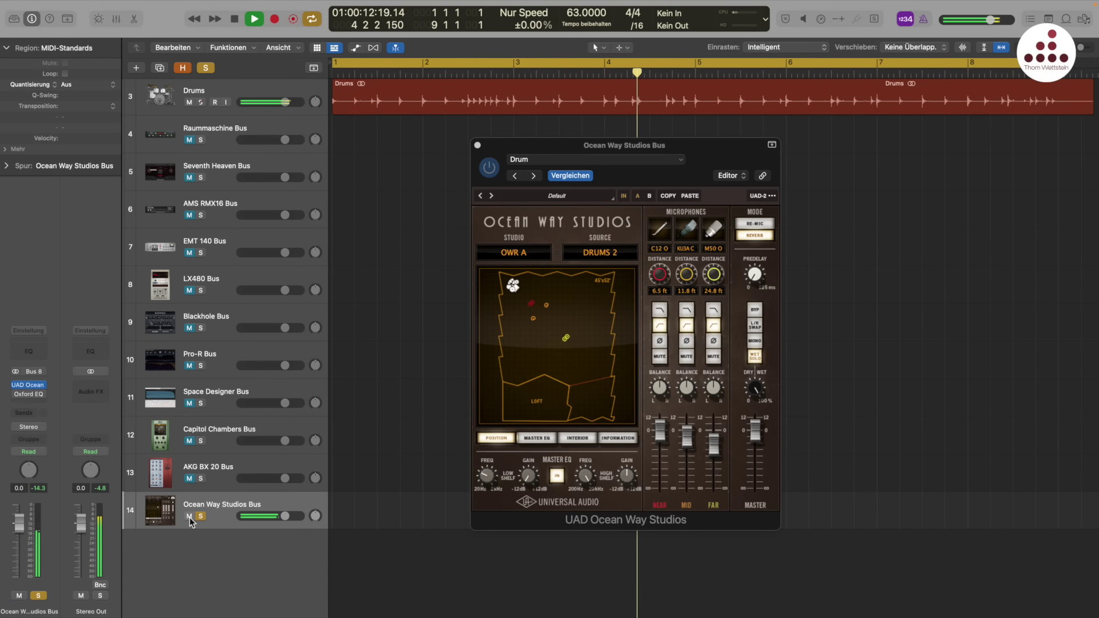
{"action": "left_click", "coordinate": [190, 516]}
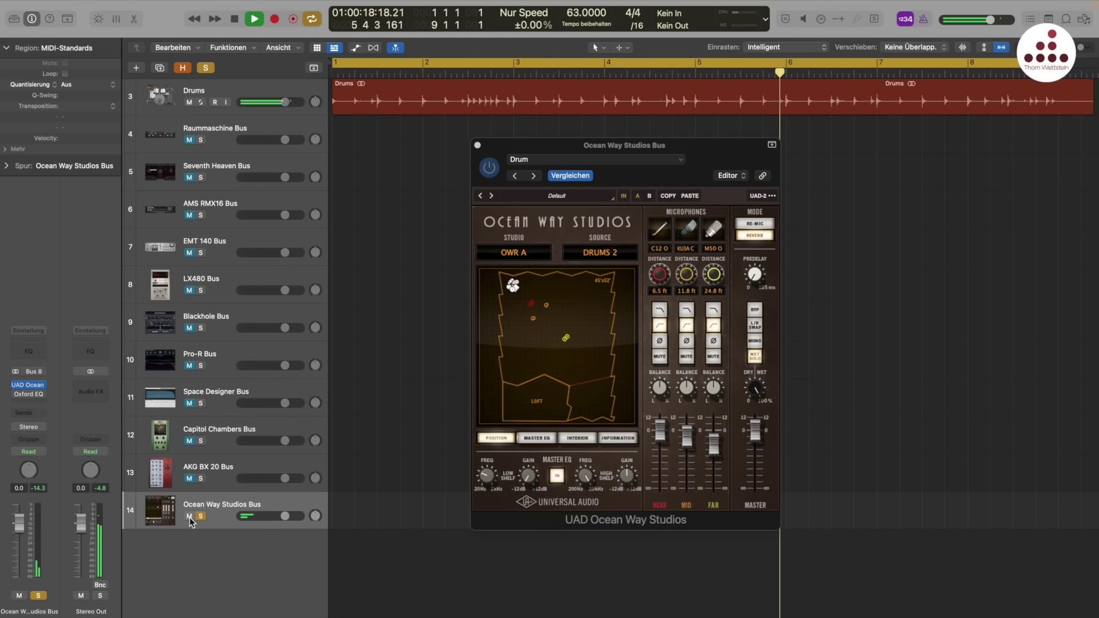
{"action": "left_click", "coordinate": [190, 517]}
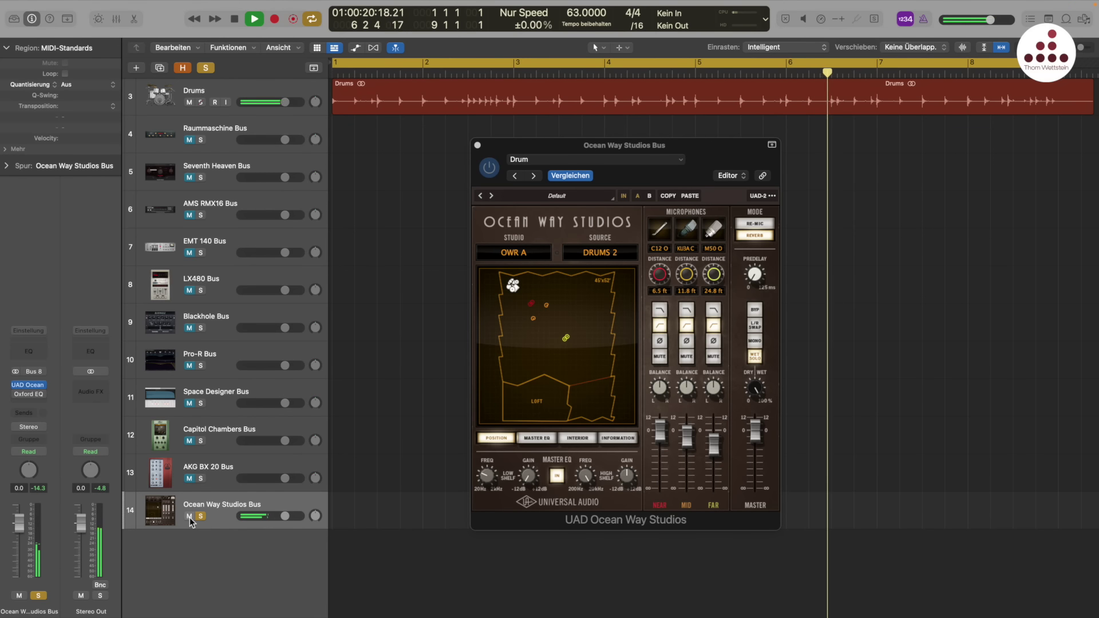
{"action": "key", "text": "space"}
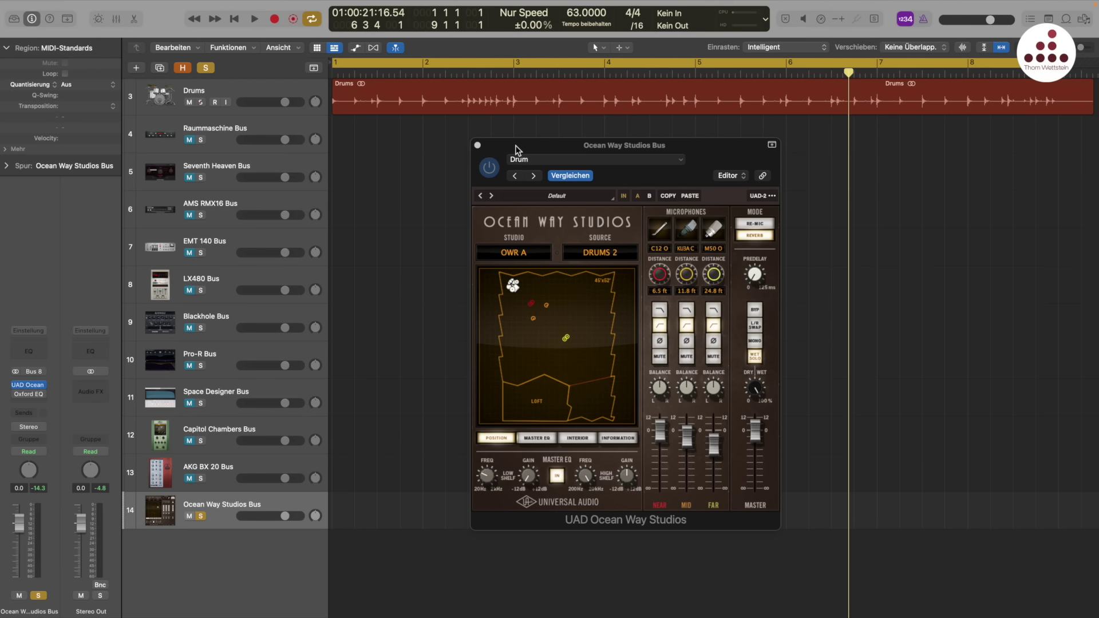
{"action": "left_click", "coordinate": [477, 145]}
Step: Unsolo and mute the Ocean Way Studios Bus, solo the Raummaschine Bus and play the drums from the start
{"action": "left_click", "coordinate": [201, 517]}
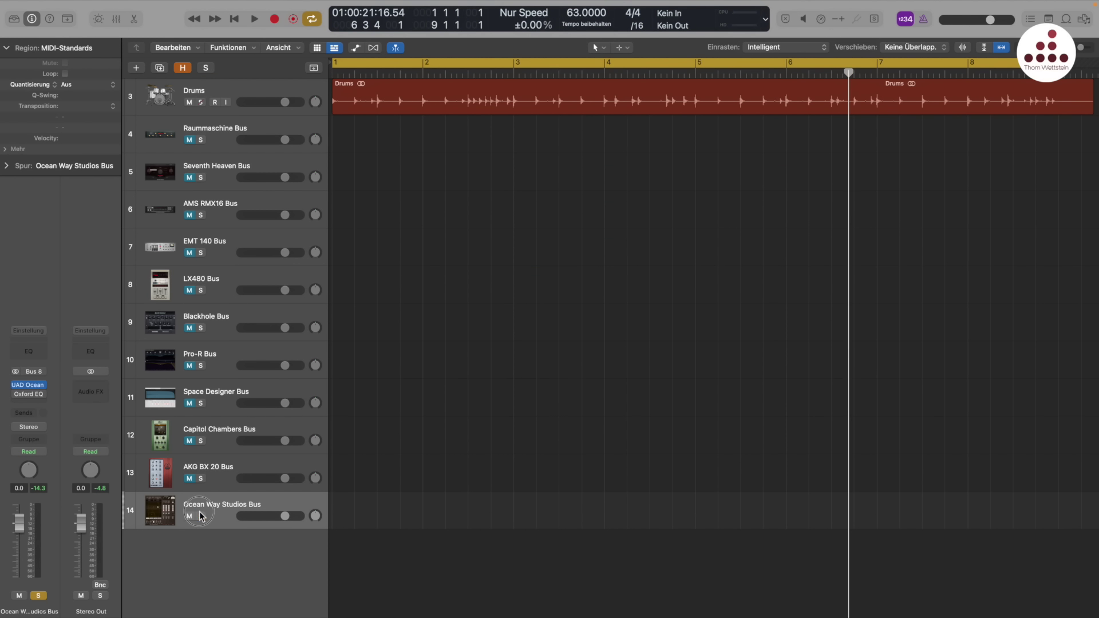
{"action": "left_click", "coordinate": [190, 516]}
{"action": "left_click", "coordinate": [201, 141]}
{"action": "key", "text": "Return"}
{"action": "key", "text": "space"}
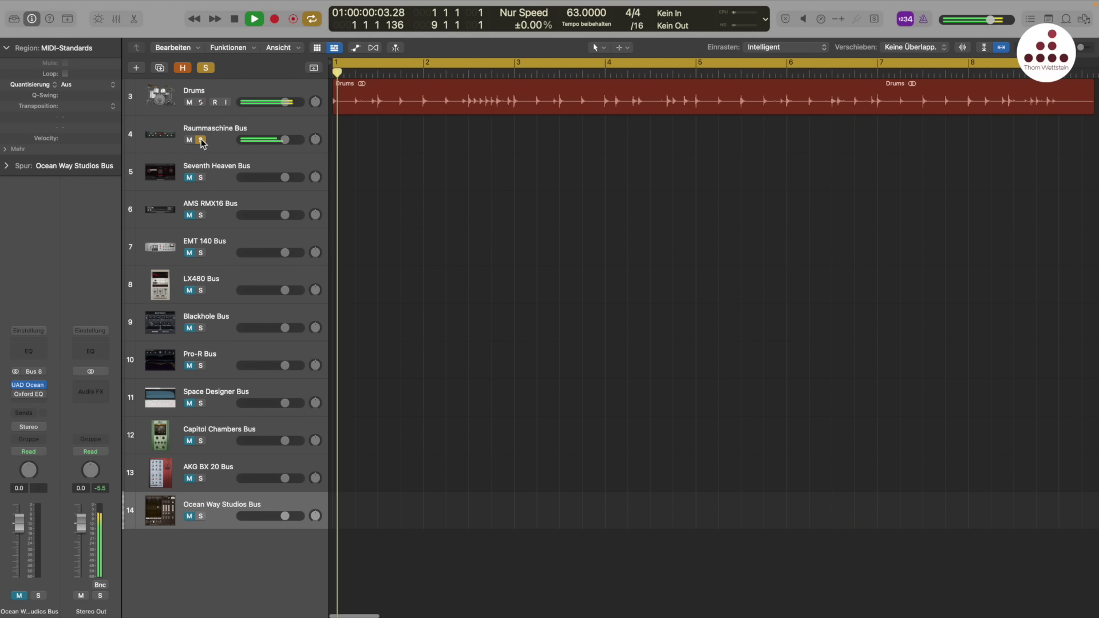
Step: During playback, switch the solo in turn to the Seventh Heaven, AMS RMX16, EMT 140 and LX480 buses
{"action": "left_click", "coordinate": [200, 177], "text": "alt"}
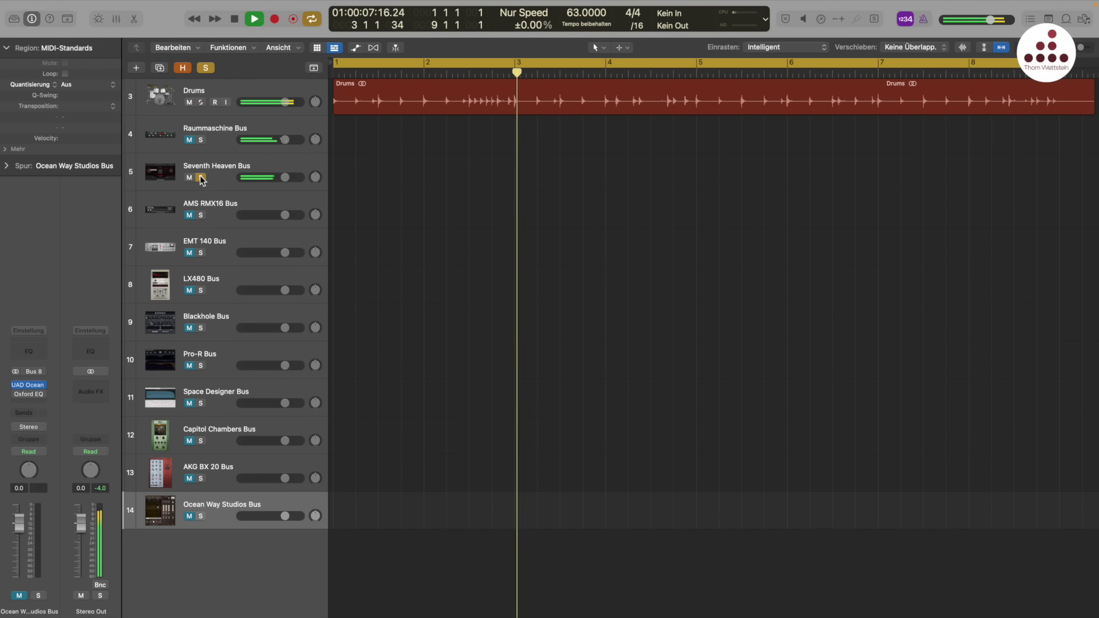
{"action": "left_click", "coordinate": [201, 216], "text": "alt"}
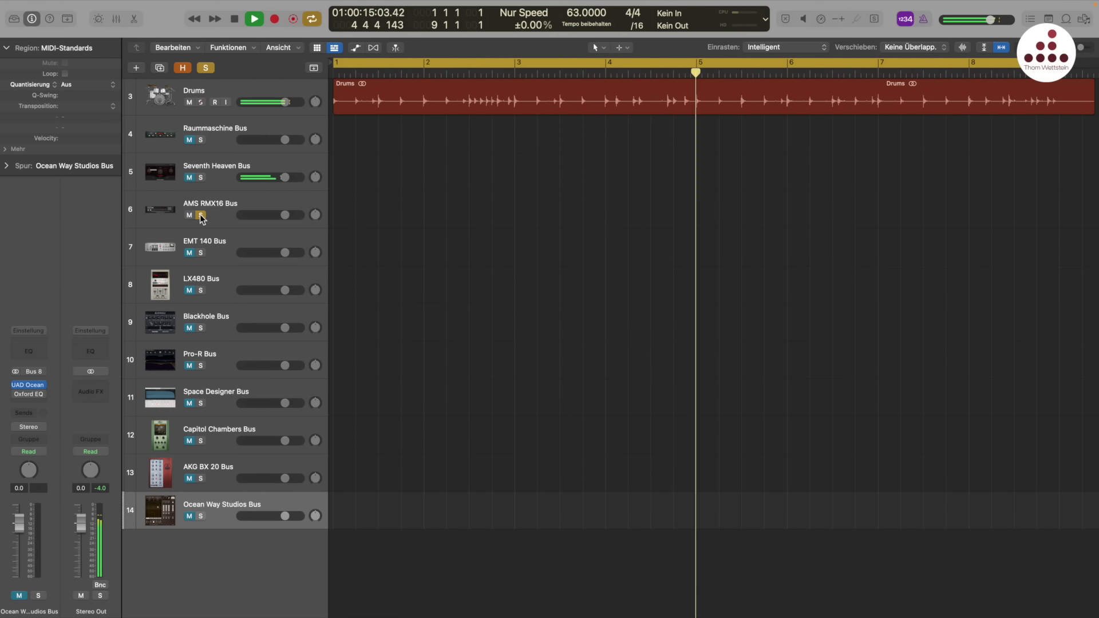
{"action": "left_click", "coordinate": [201, 252]}
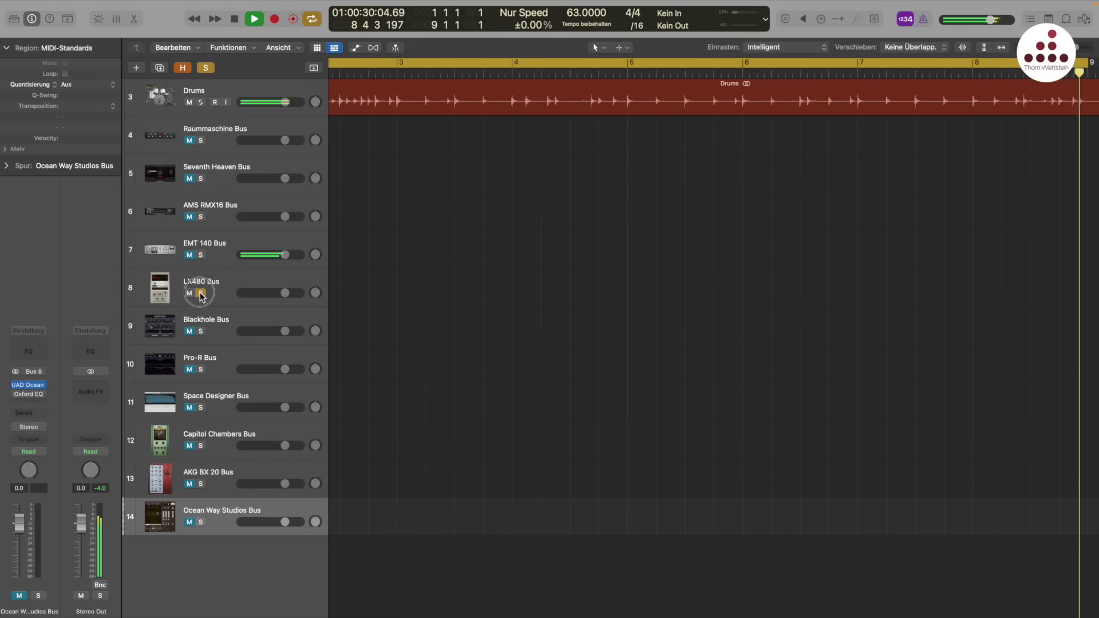
{"action": "left_click", "coordinate": [200, 292]}
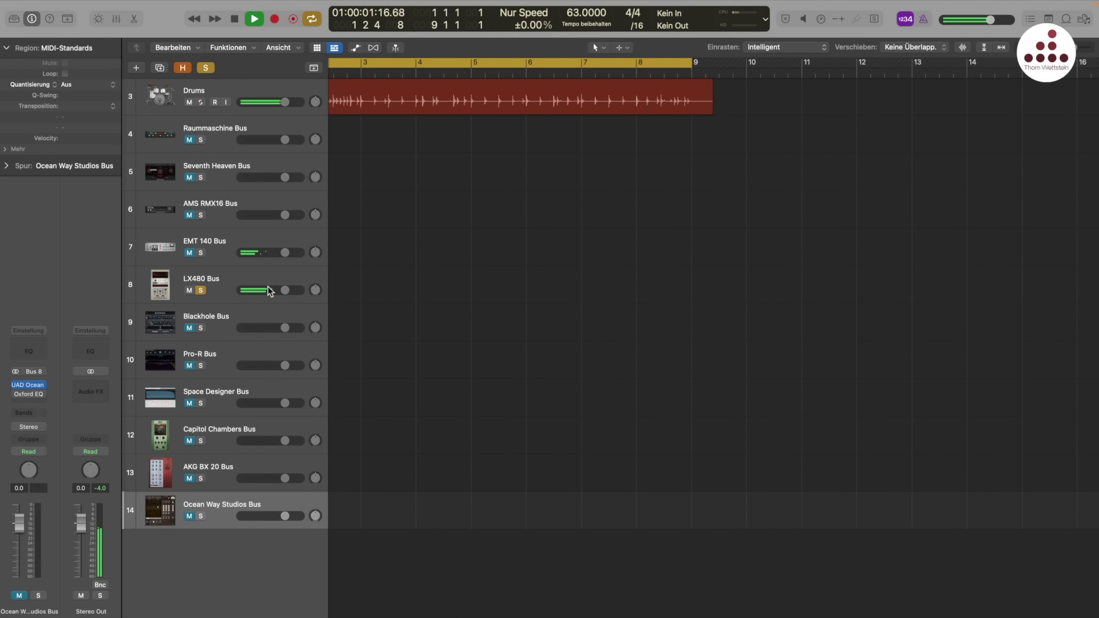
{"action": "left_click", "coordinate": [424, 290], "text": "ctrl+alt"}
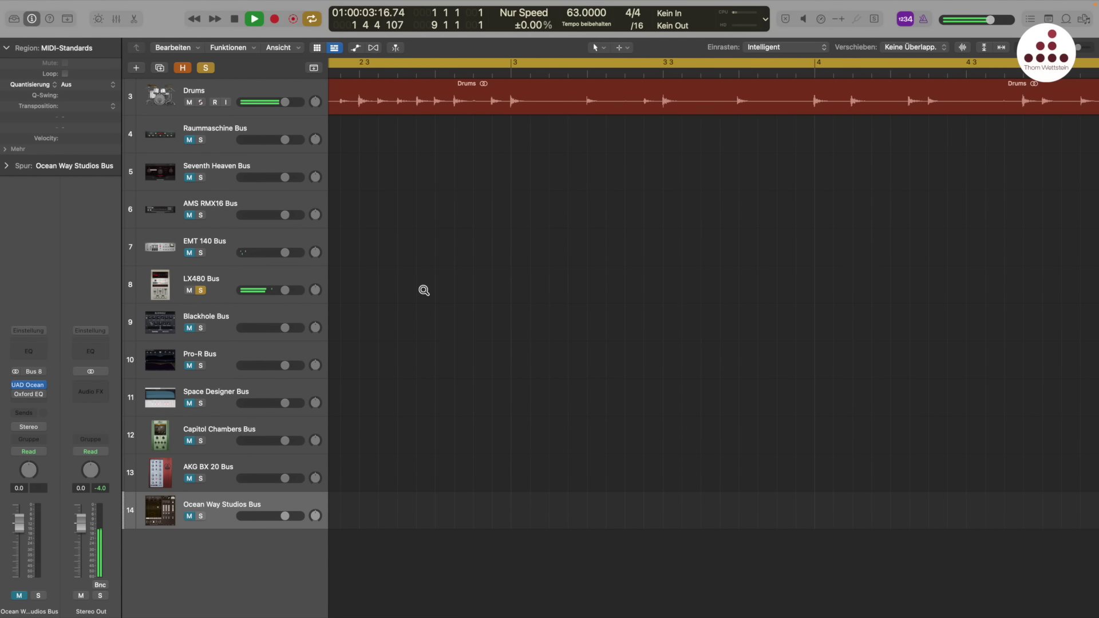
Step: Fit the drum region in view and, during playback, switch the solo in turn to the Blackhole, Pro-R and Space Designer buses
{"action": "scroll", "coordinate": [400, 290], "scroll_direction": "left", "scroll_amount": 5}
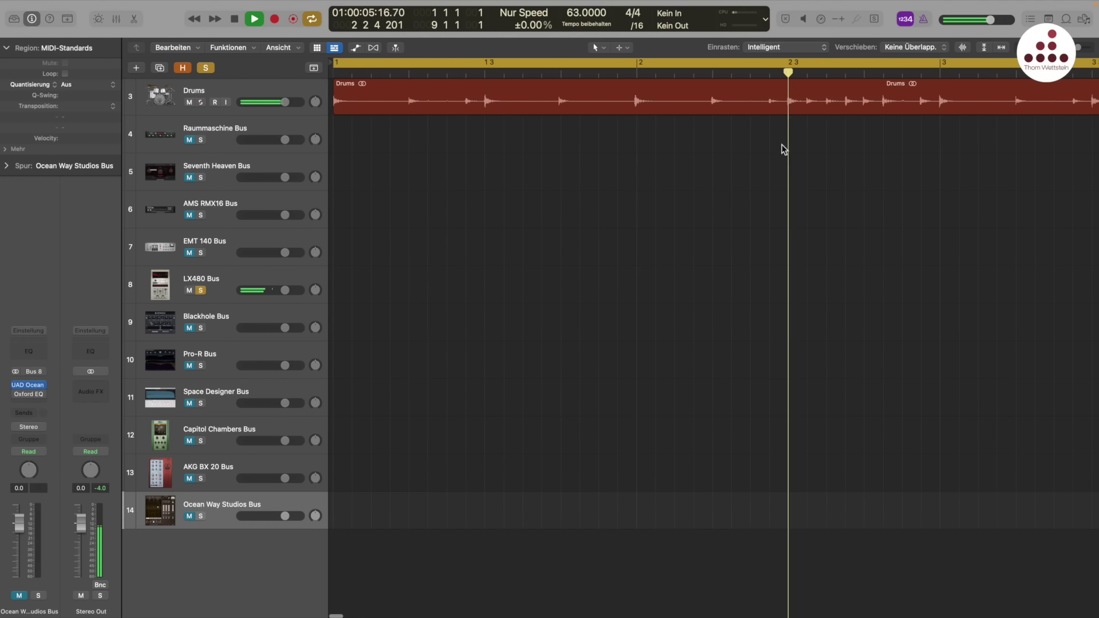
{"action": "key", "text": "z"}
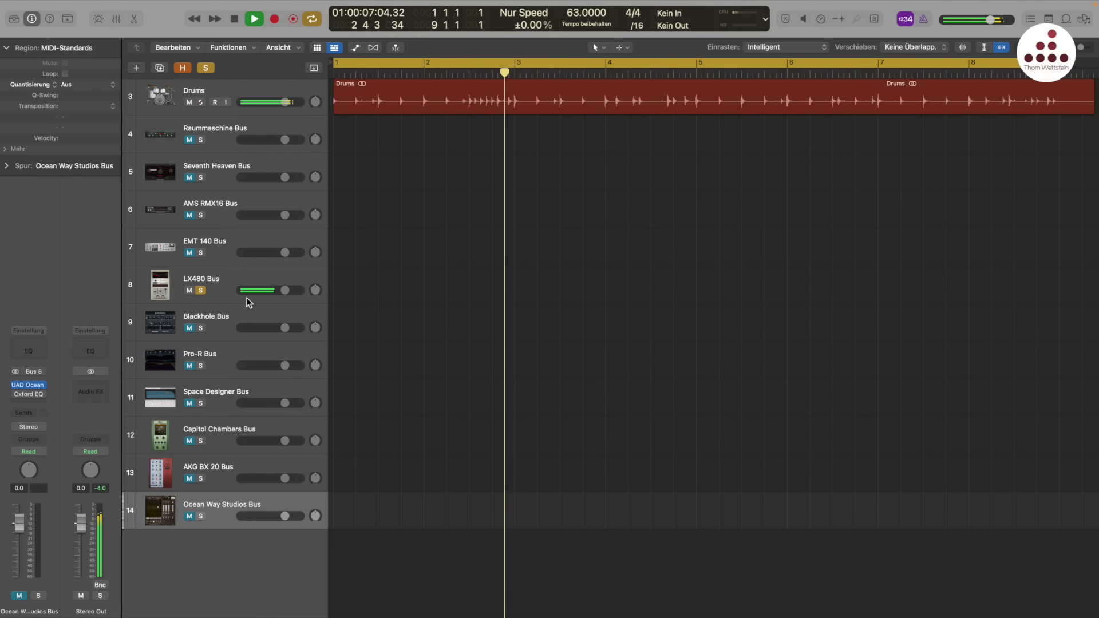
{"action": "left_click", "coordinate": [200, 327], "text": "alt"}
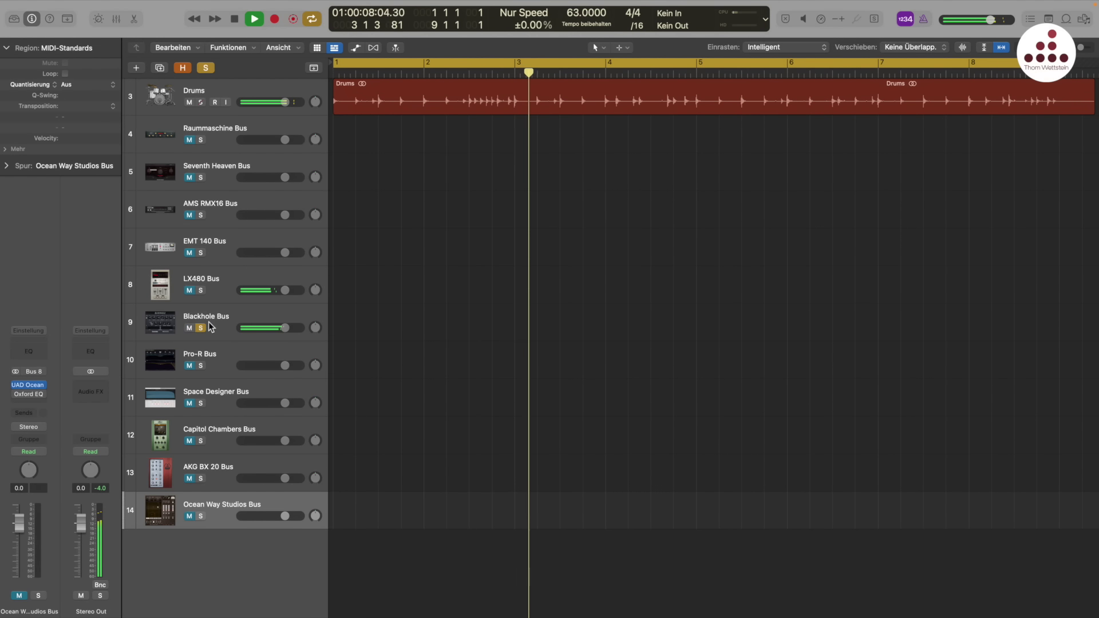
{"action": "left_click", "coordinate": [201, 365], "text": "alt"}
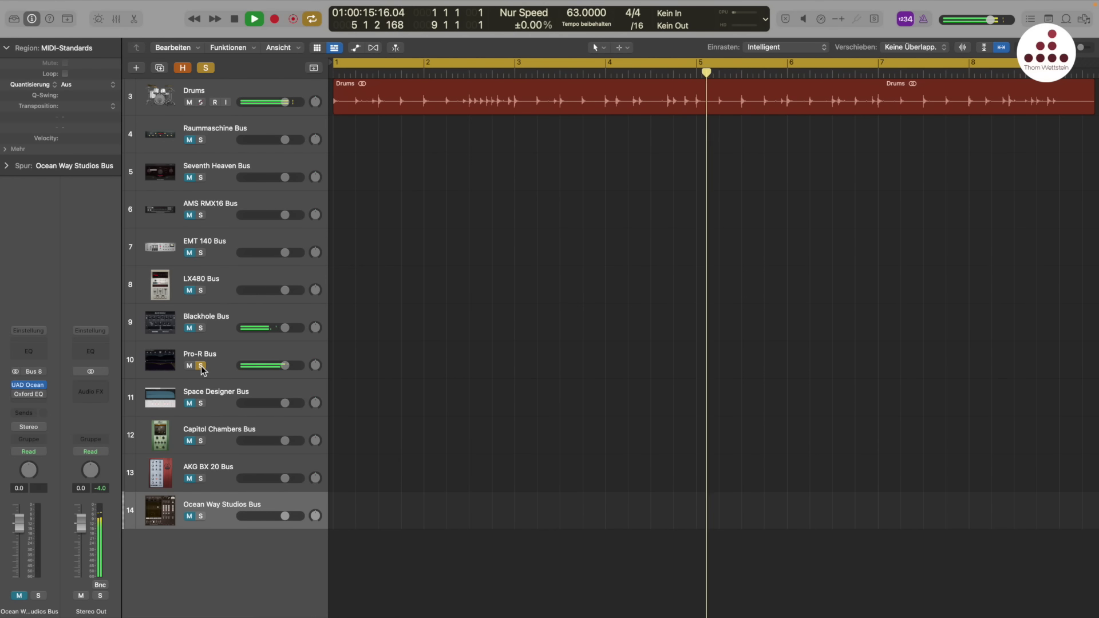
{"action": "left_click", "coordinate": [201, 404], "text": "alt"}
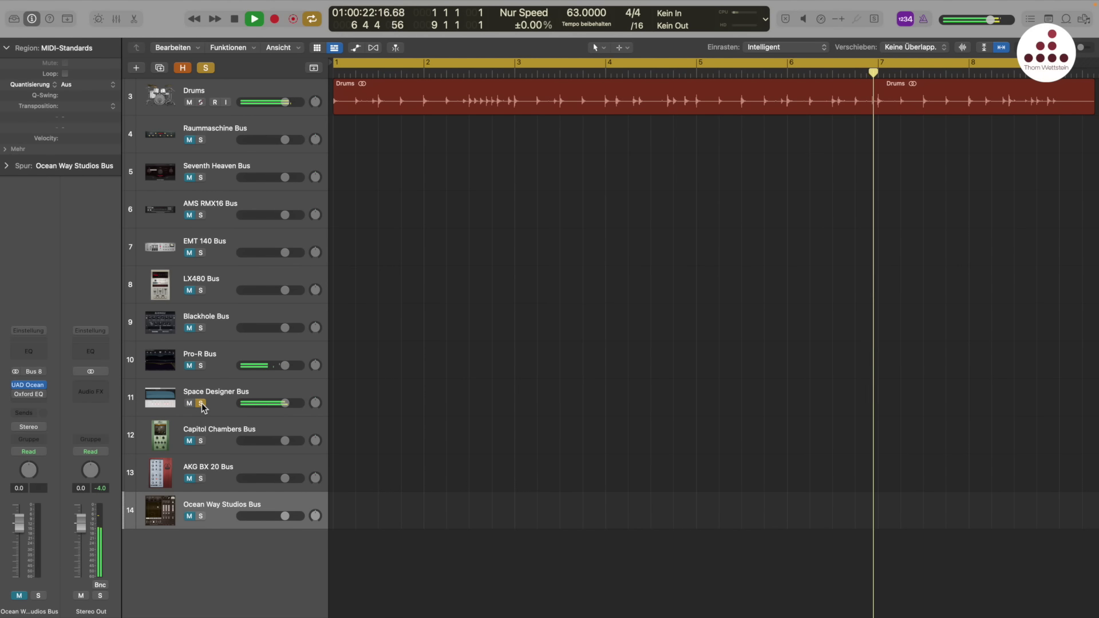
Step: Switch the solo in turn to the Capitol Chambers, AKG BX 20 and Ocean Way Studios buses, and stop playback
{"action": "left_click", "coordinate": [201, 441], "text": "alt"}
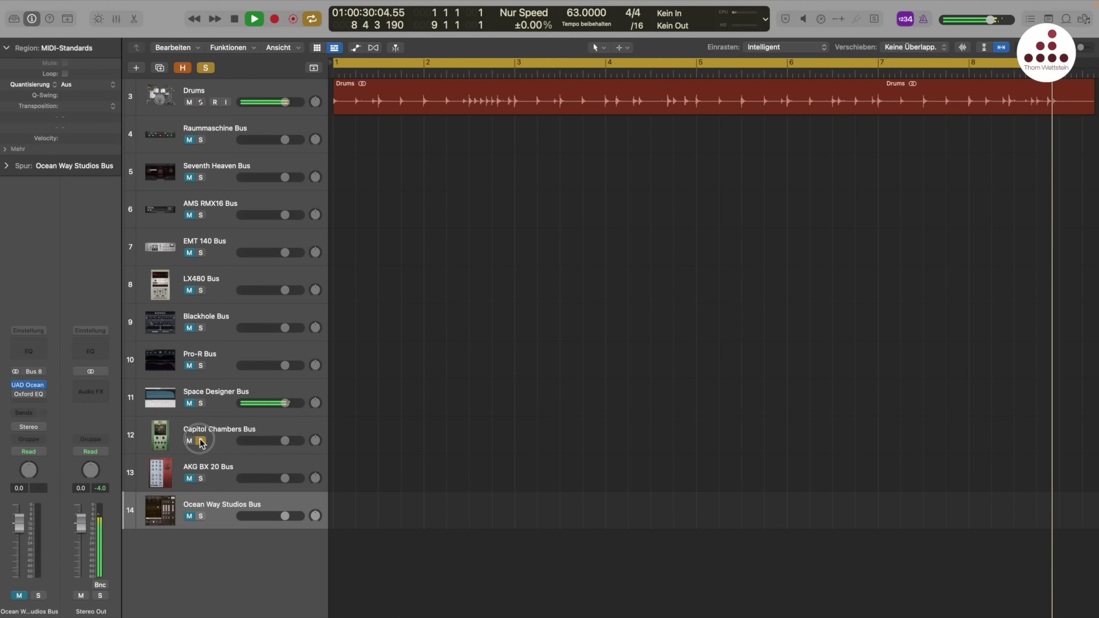
{"action": "left_click", "coordinate": [200, 477], "text": "alt"}
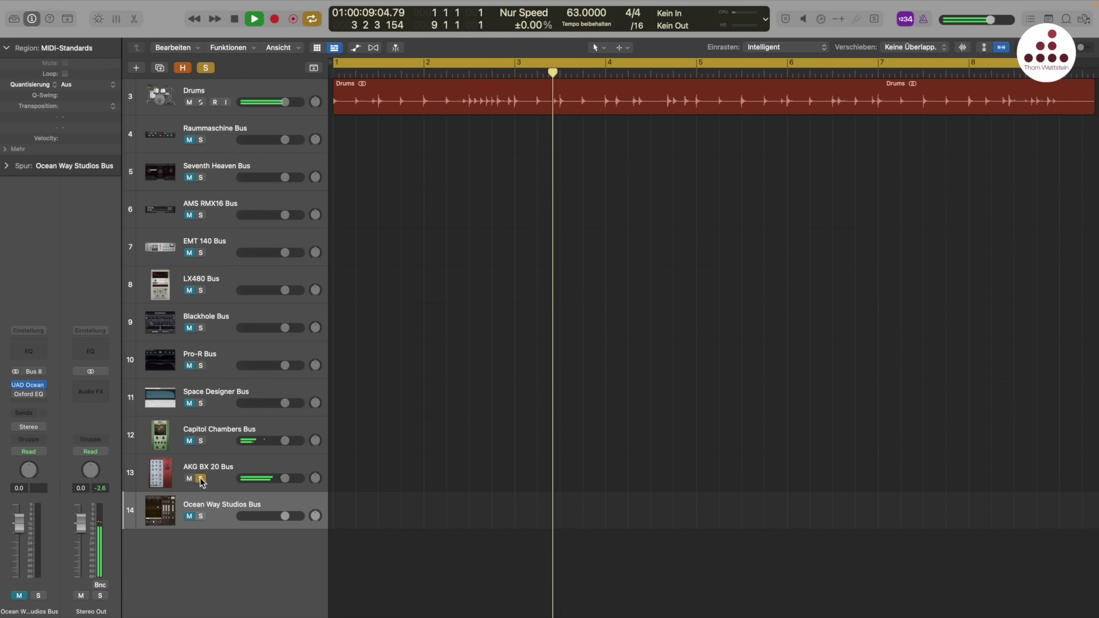
{"action": "left_click", "coordinate": [200, 516]}
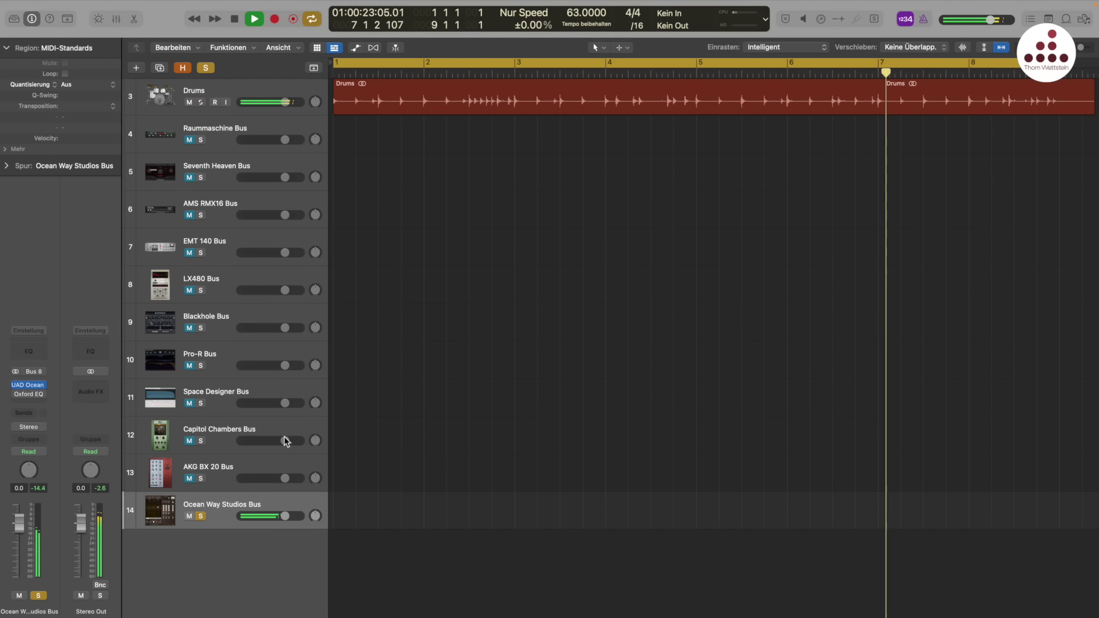
{"action": "key", "text": "space"}
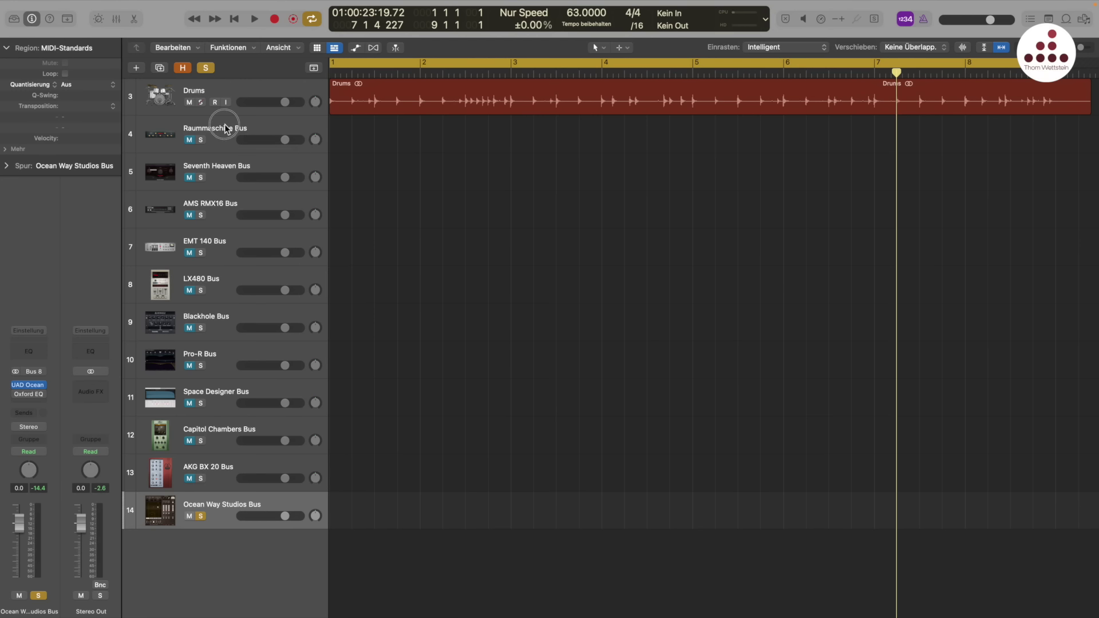
Step: Switch on the Oxford EQ on all the reverb buses together in the mixer, and check the Seventh Heaven and AMS RMX16 channel strips
{"action": "left_click", "coordinate": [225, 127]}
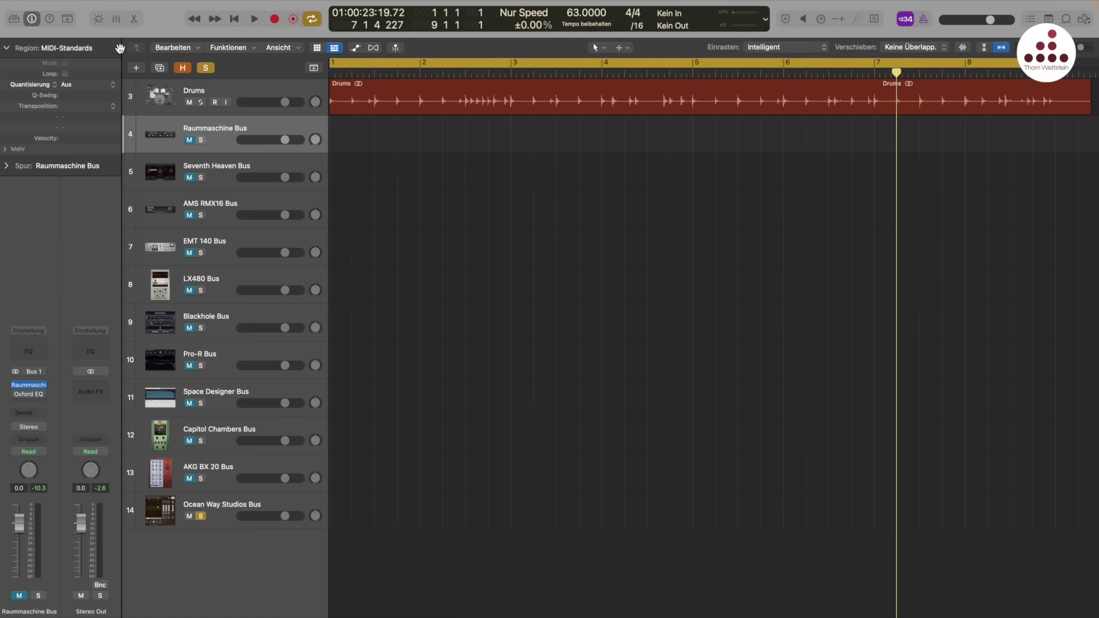
{"action": "left_click", "coordinate": [115, 18]}
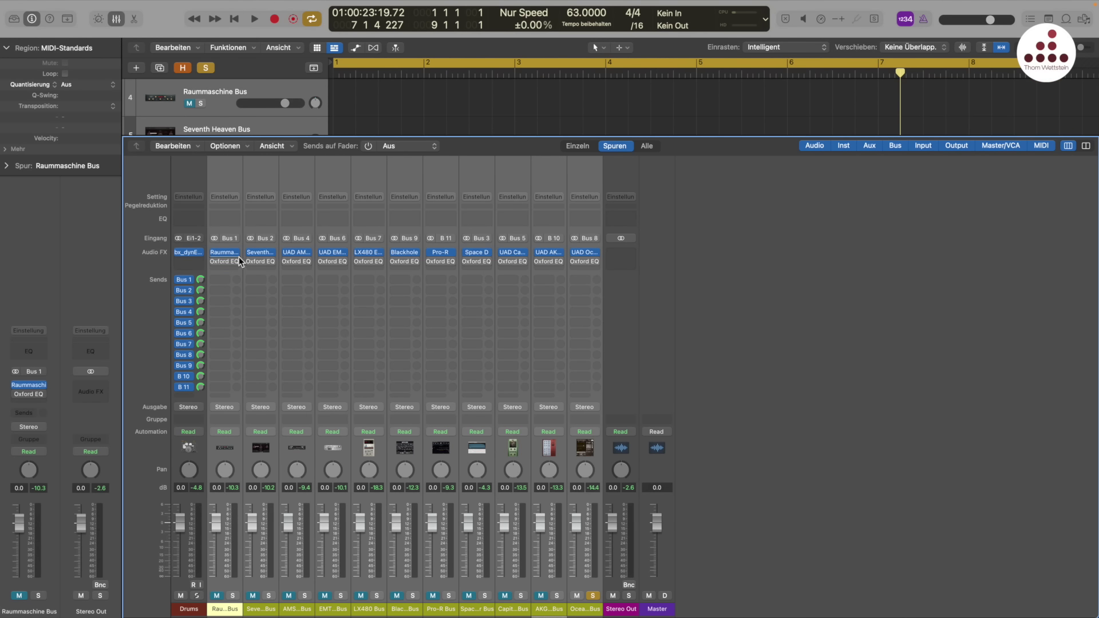
{"action": "key", "text": "x"}
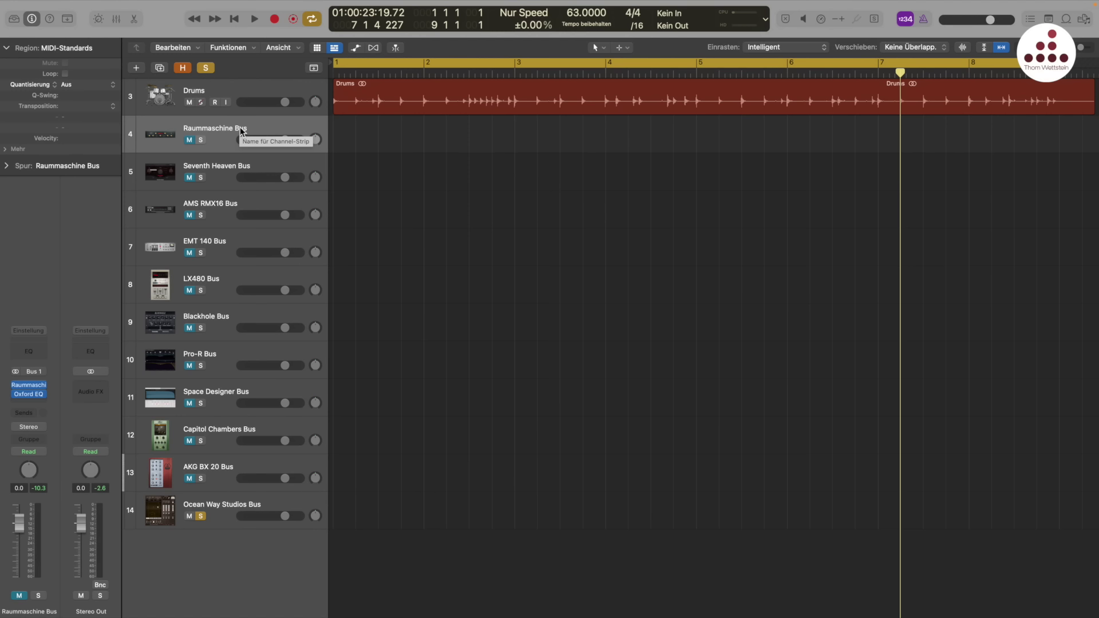
{"action": "left_click", "coordinate": [217, 165]}
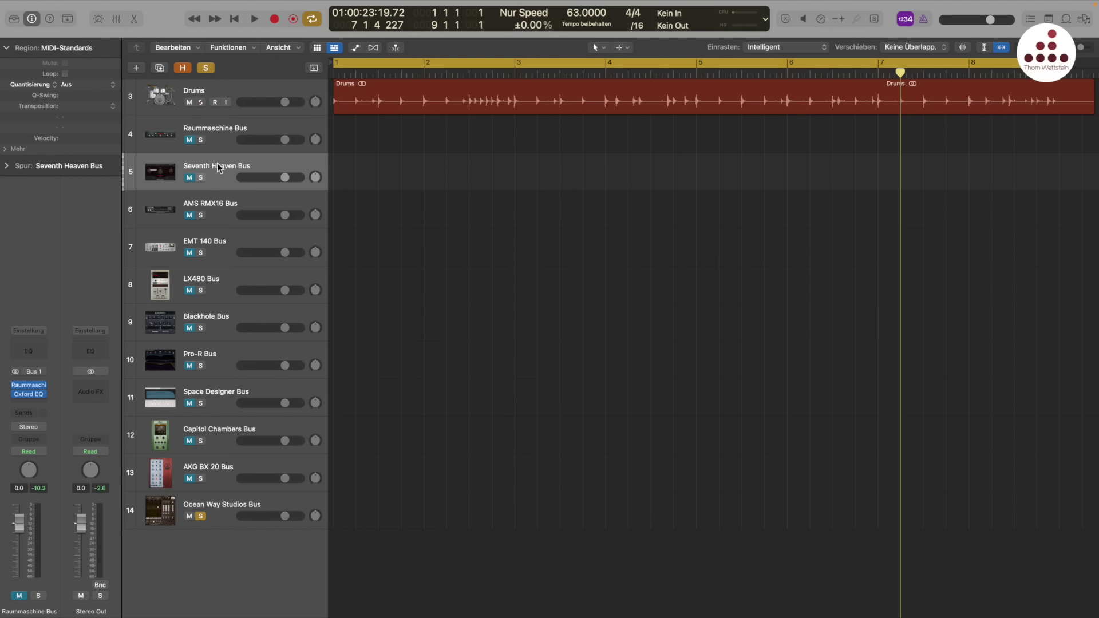
{"action": "left_click", "coordinate": [225, 209]}
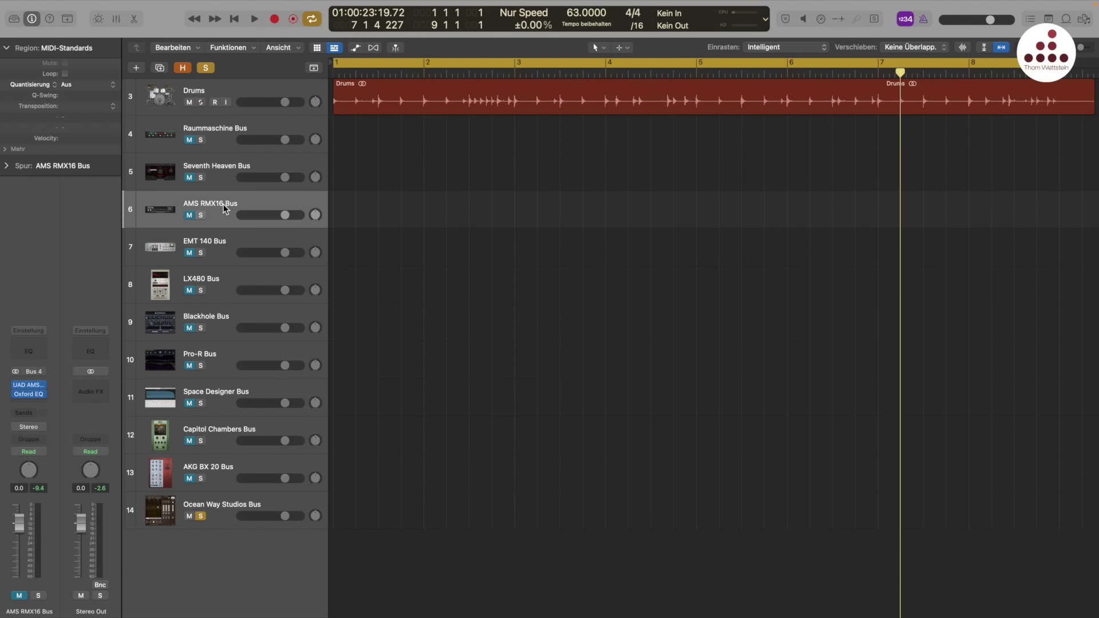
Step: Look at the Oxford EQ curves on the Raummaschine Bus and the Seventh Heaven Bus, closing each plug-in window
{"action": "left_click", "coordinate": [220, 131]}
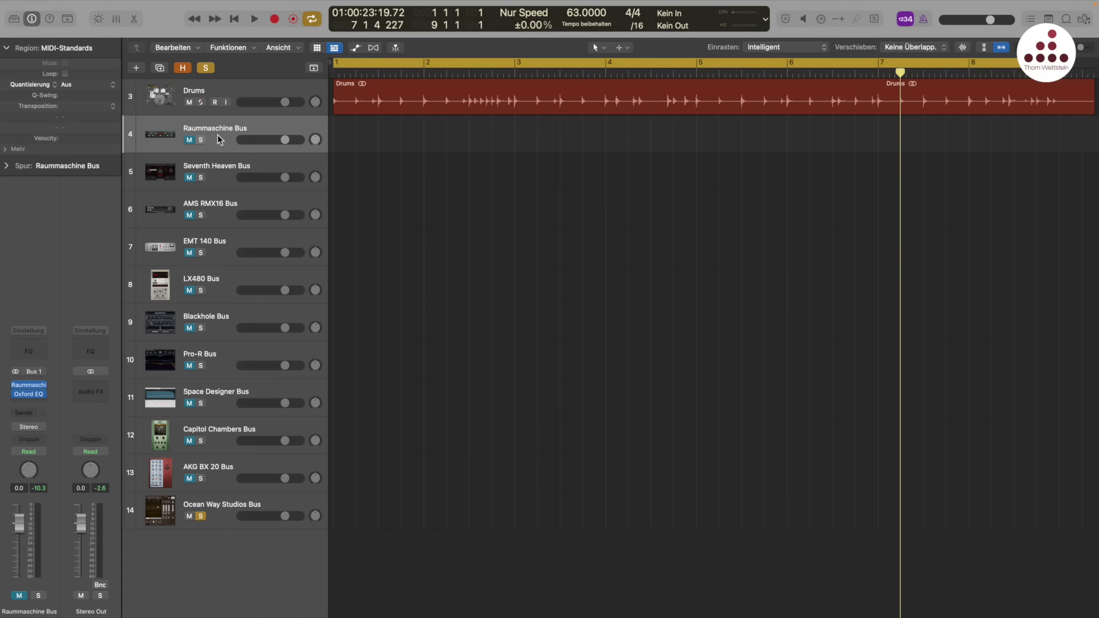
{"action": "mouse_move", "coordinate": [25, 393]}
{"action": "left_click_drag", "start_coordinate": [36, 387], "coordinate": [29, 398]}
{"action": "left_click", "coordinate": [28, 394]}
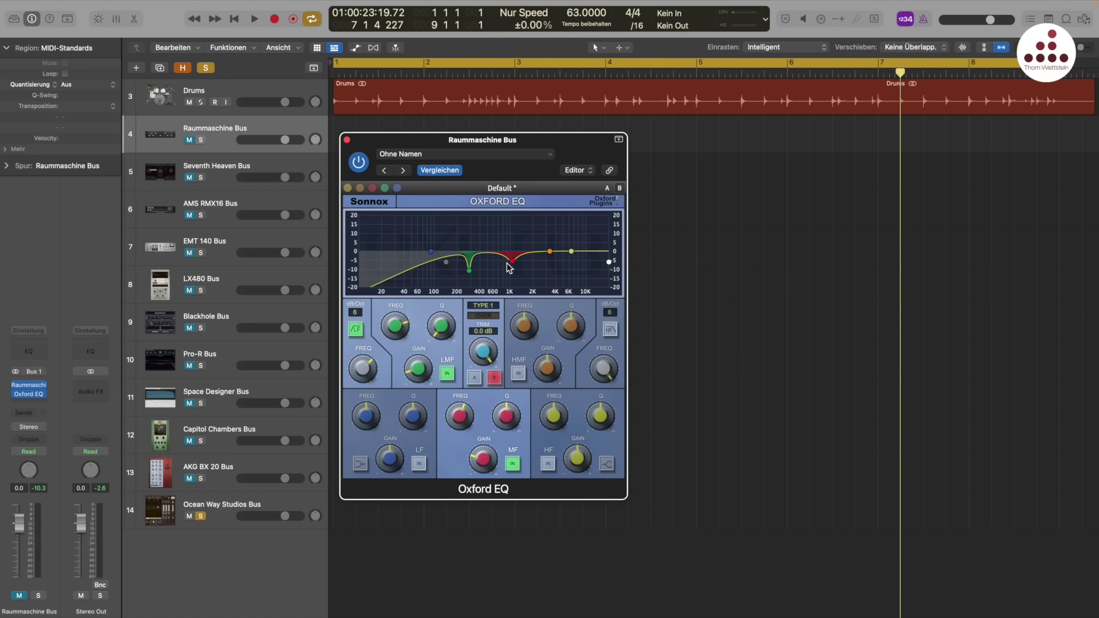
{"action": "left_click", "coordinate": [347, 140]}
{"action": "left_click", "coordinate": [248, 166]}
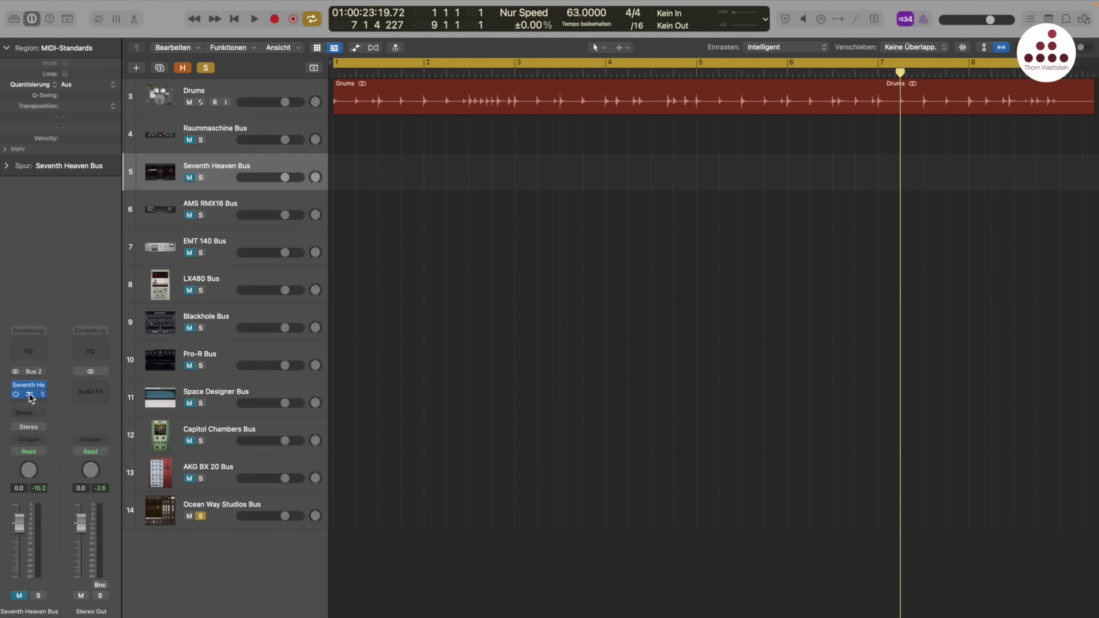
{"action": "left_click", "coordinate": [29, 395]}
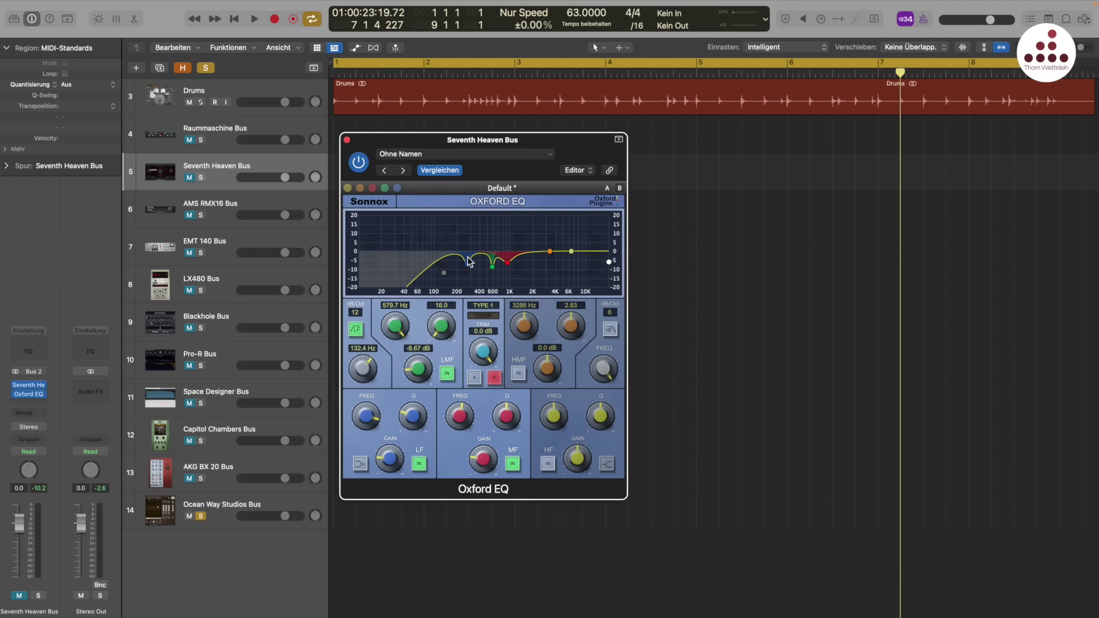
{"action": "left_click", "coordinate": [347, 139]}
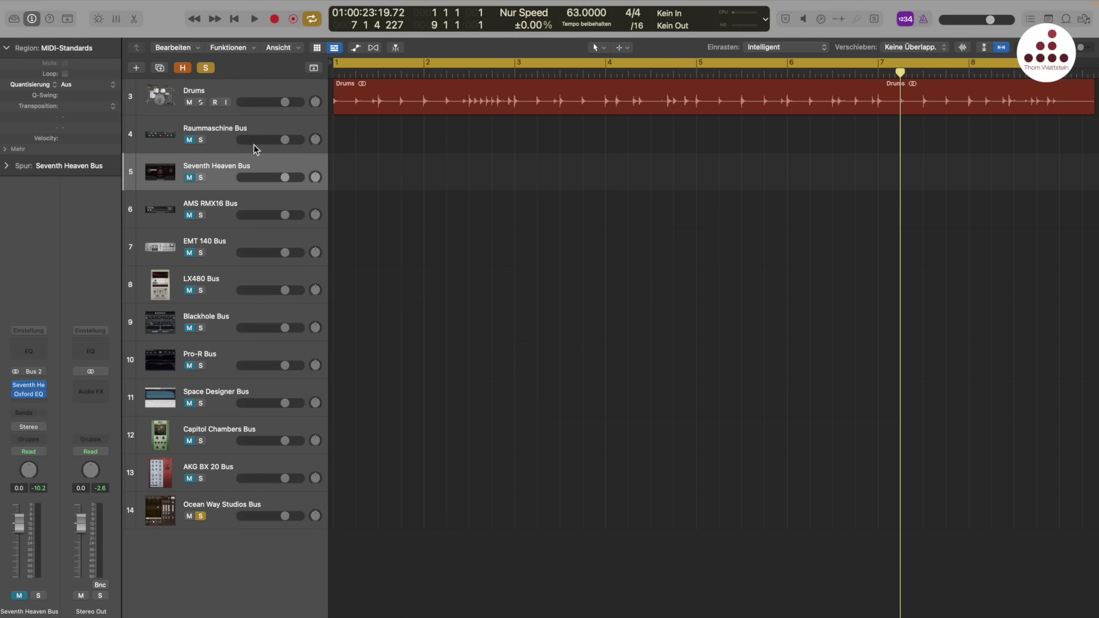
Step: Play the drums from the start with the Raummaschine Bus soloed, switching the solo in turn to Seventh Heaven, AMS RMX16, EMT 140 and LX480
{"action": "left_click", "coordinate": [202, 139]}
{"action": "key", "text": "space"}
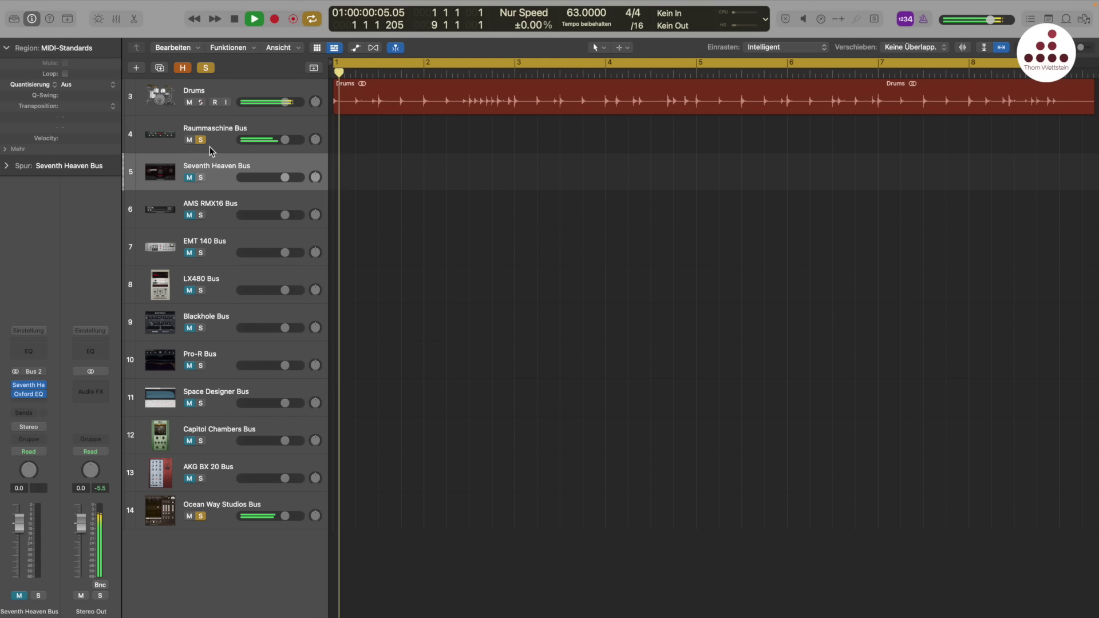
{"action": "left_click", "coordinate": [201, 177], "text": "alt"}
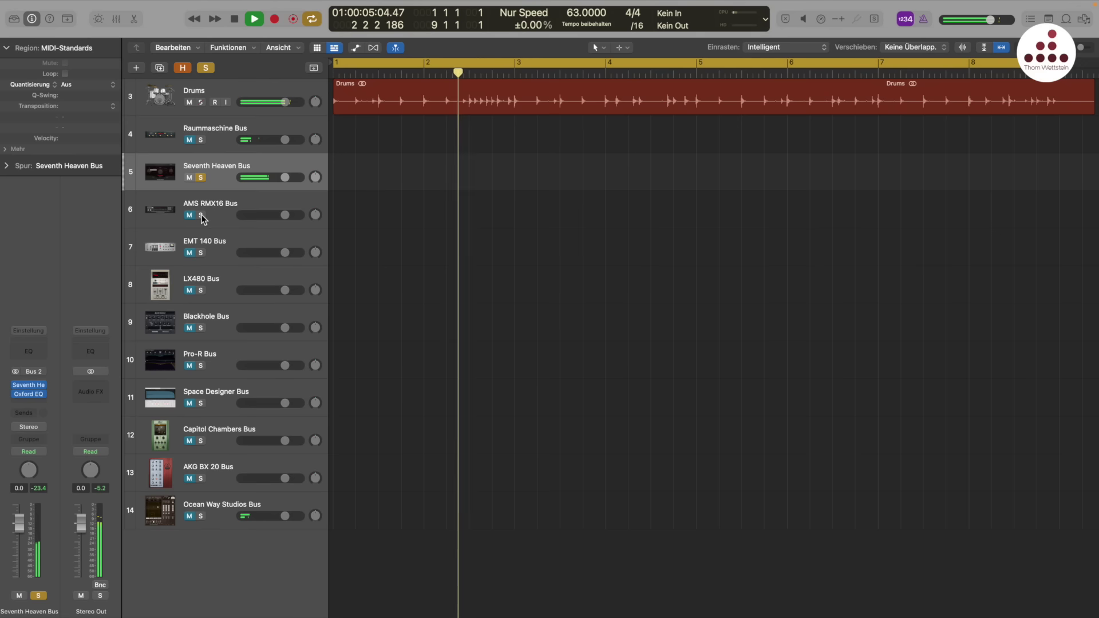
{"action": "left_click", "coordinate": [200, 215], "text": "alt"}
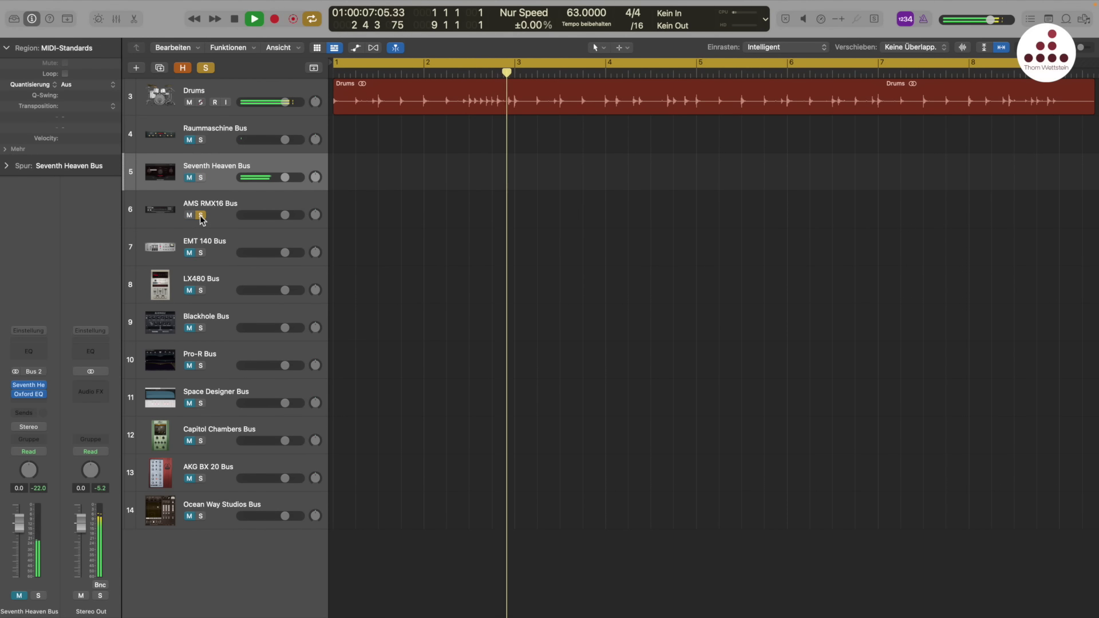
{"action": "left_click", "coordinate": [200, 253], "text": "alt"}
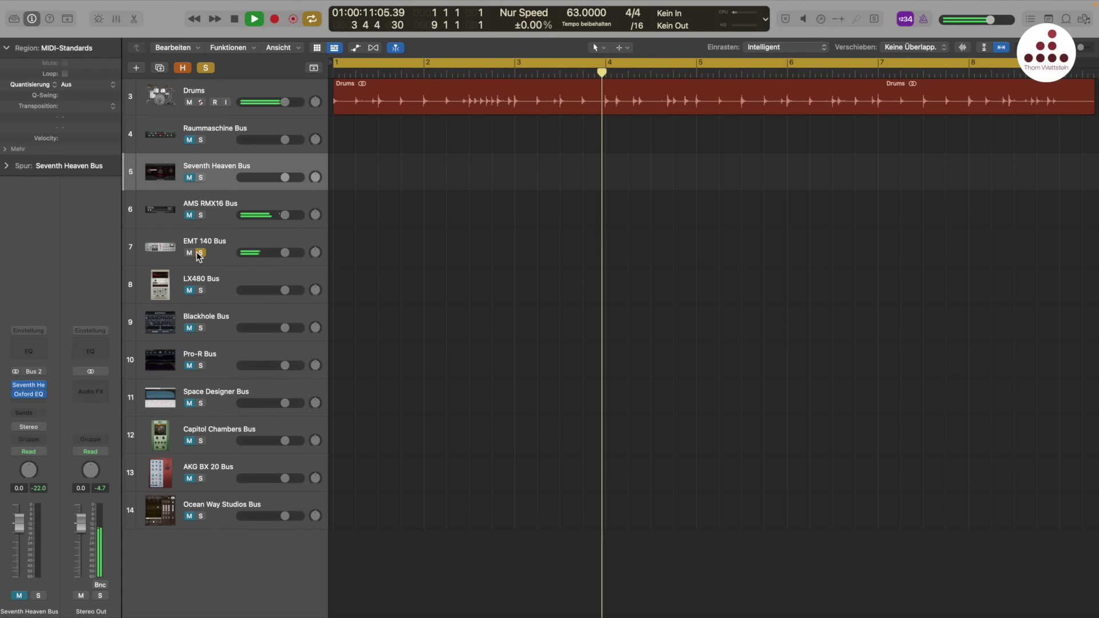
{"action": "left_click", "coordinate": [200, 291], "text": "alt"}
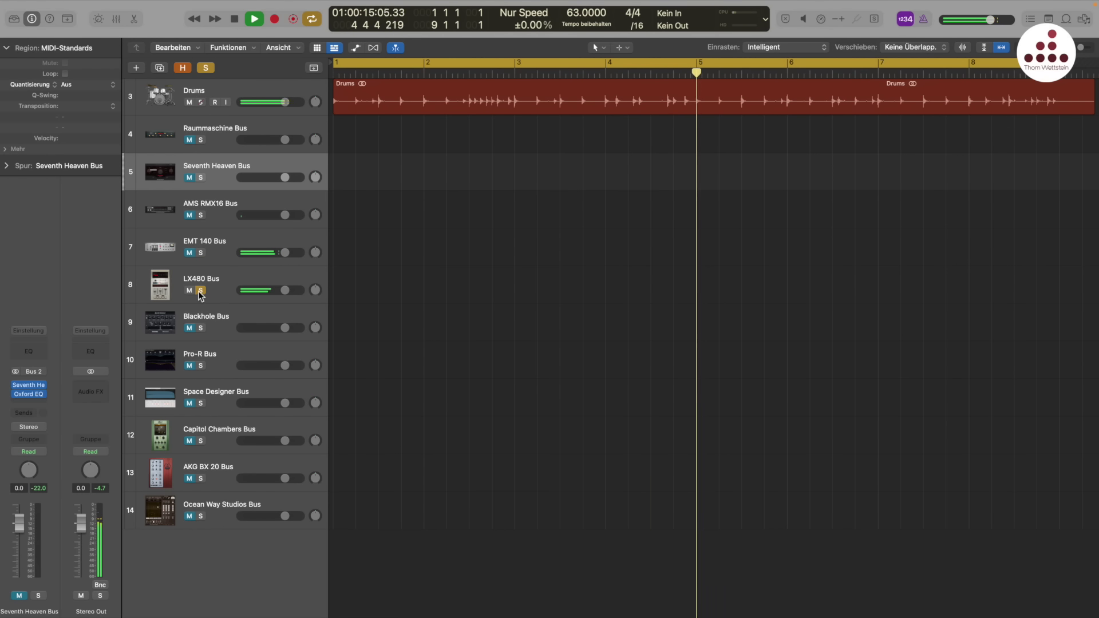
Step: Continue the solo comparison through the Blackhole, Pro-R, Space Designer and Capitol Chambers buses and on to Ocean Way Studios
{"action": "left_click", "coordinate": [201, 328], "text": "alt"}
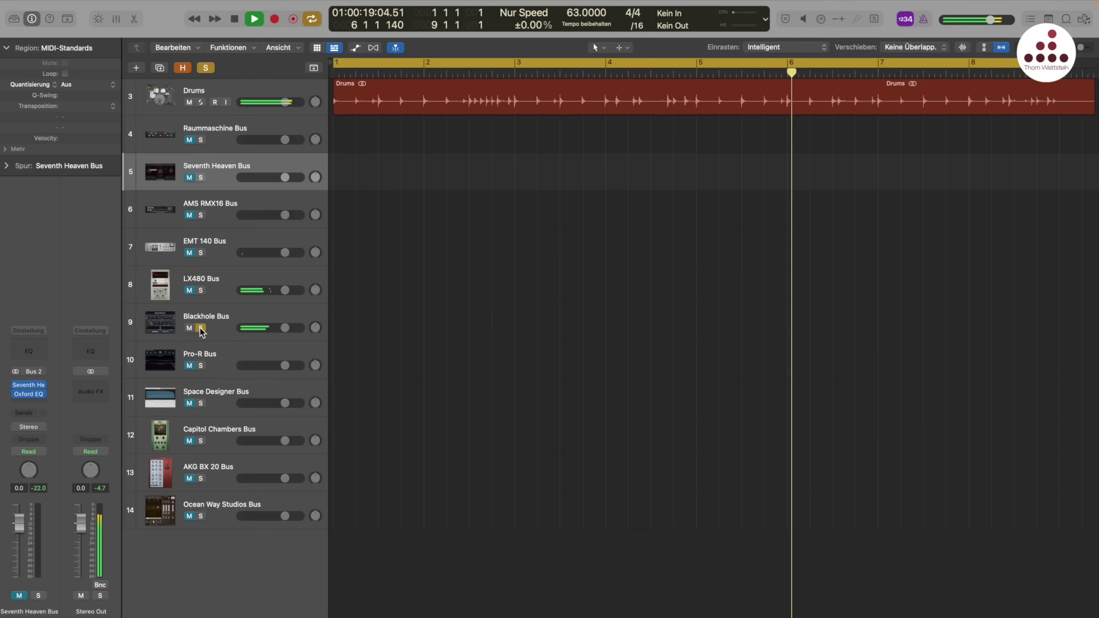
{"action": "left_click", "coordinate": [201, 365], "text": "alt"}
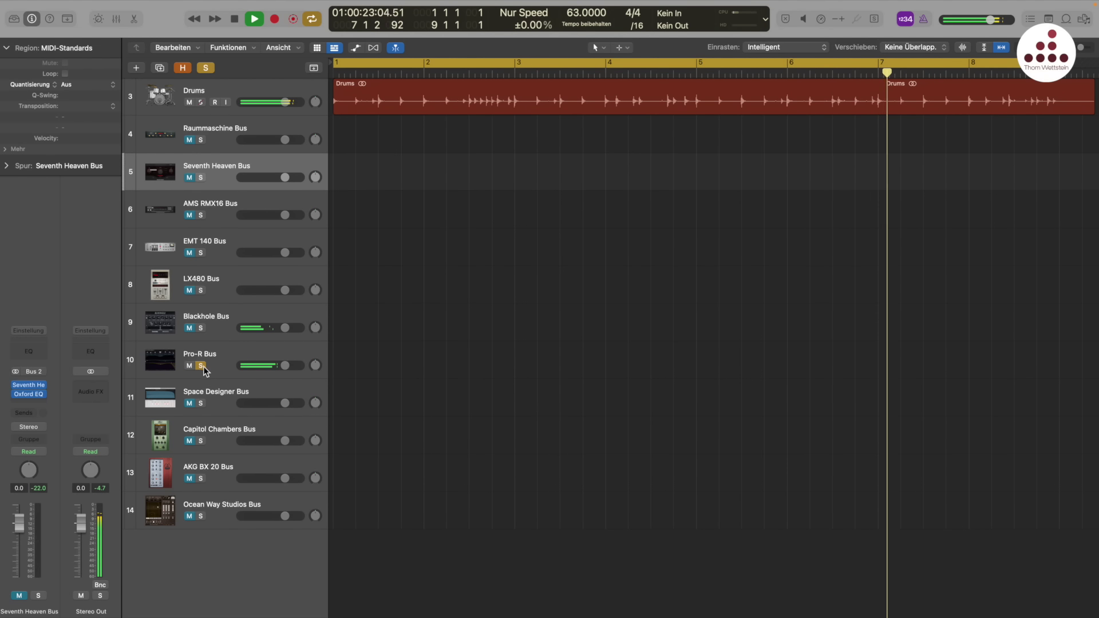
{"action": "left_click", "coordinate": [201, 404], "text": "alt"}
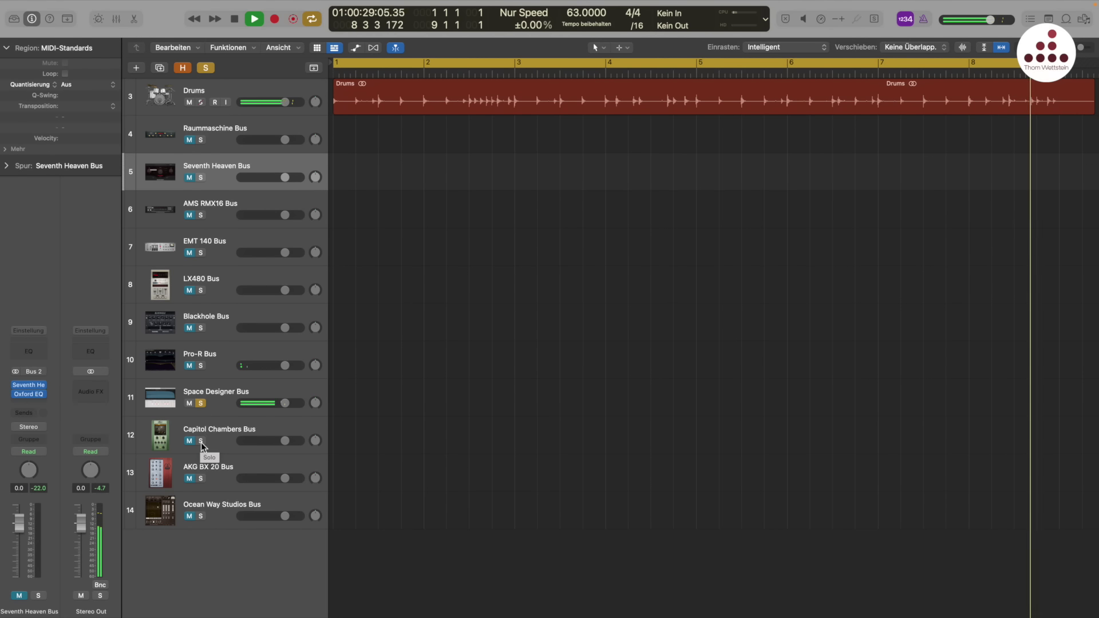
{"action": "left_click", "coordinate": [200, 441]}
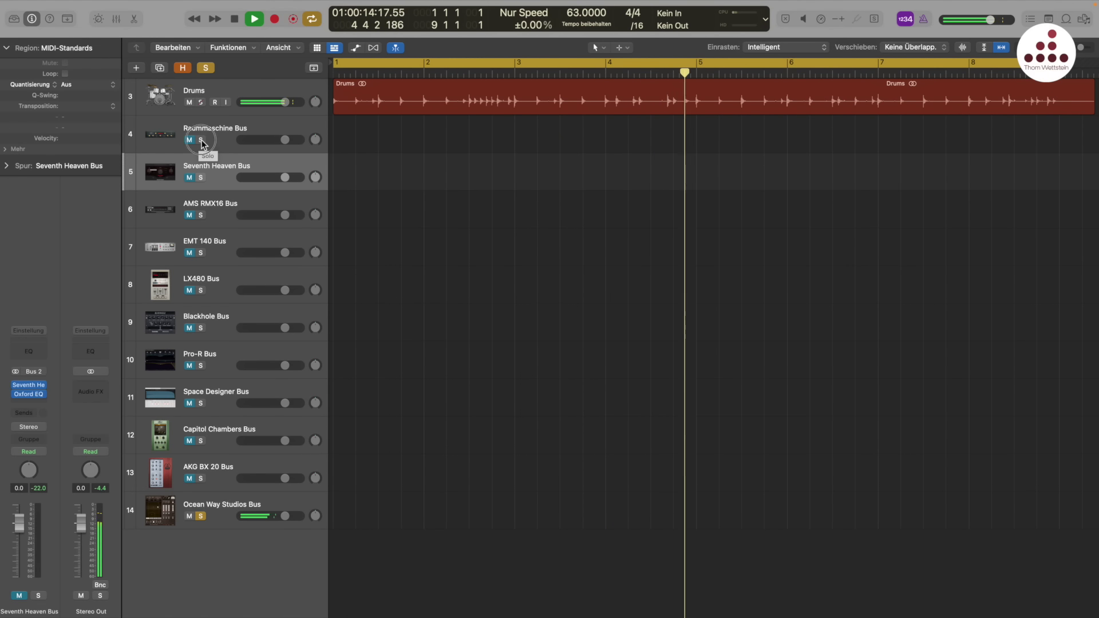
Step: Start another comparison round in faster succession, soloing the Raummaschine, Seventh Heaven, AMS RMX16, EMT 140 and LX480 buses in turn
{"action": "left_click", "coordinate": [201, 178]}
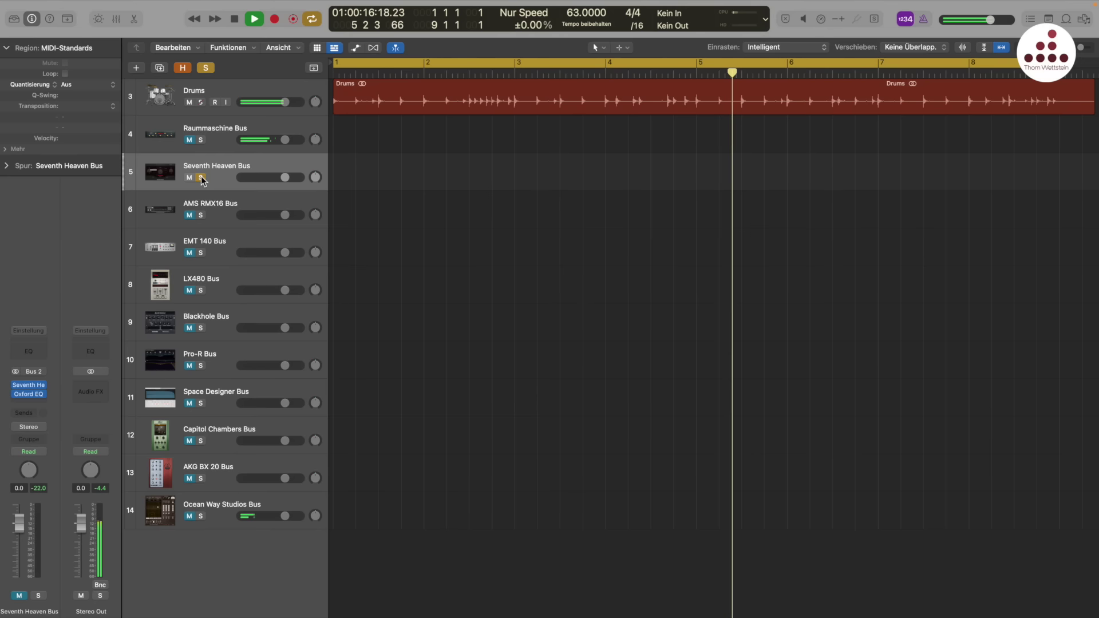
{"action": "left_click", "coordinate": [200, 216]}
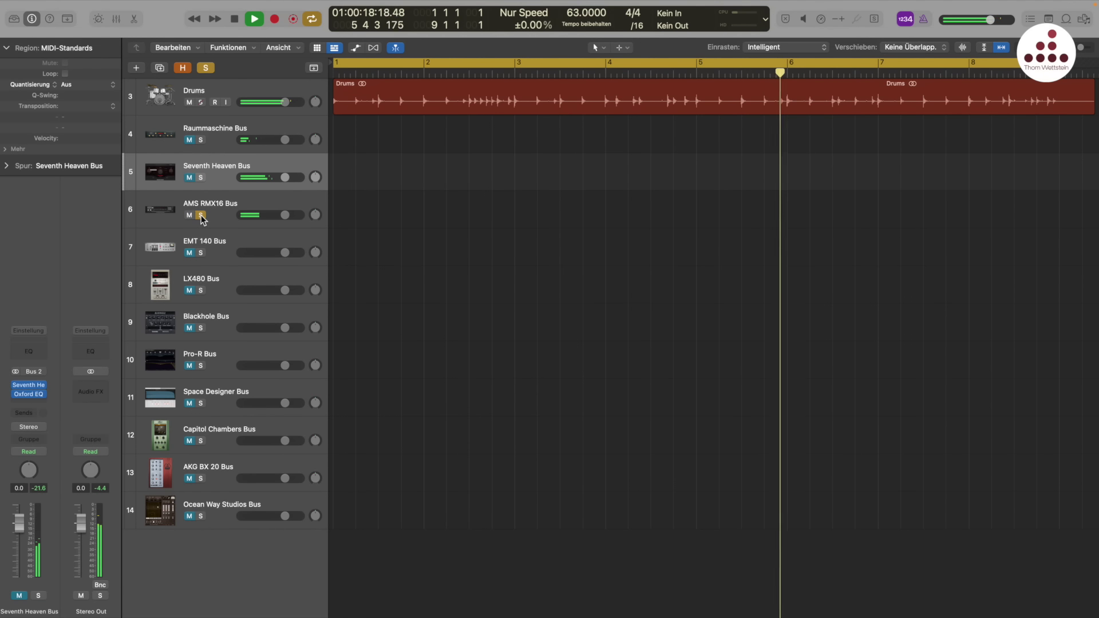
{"action": "left_click", "coordinate": [201, 253]}
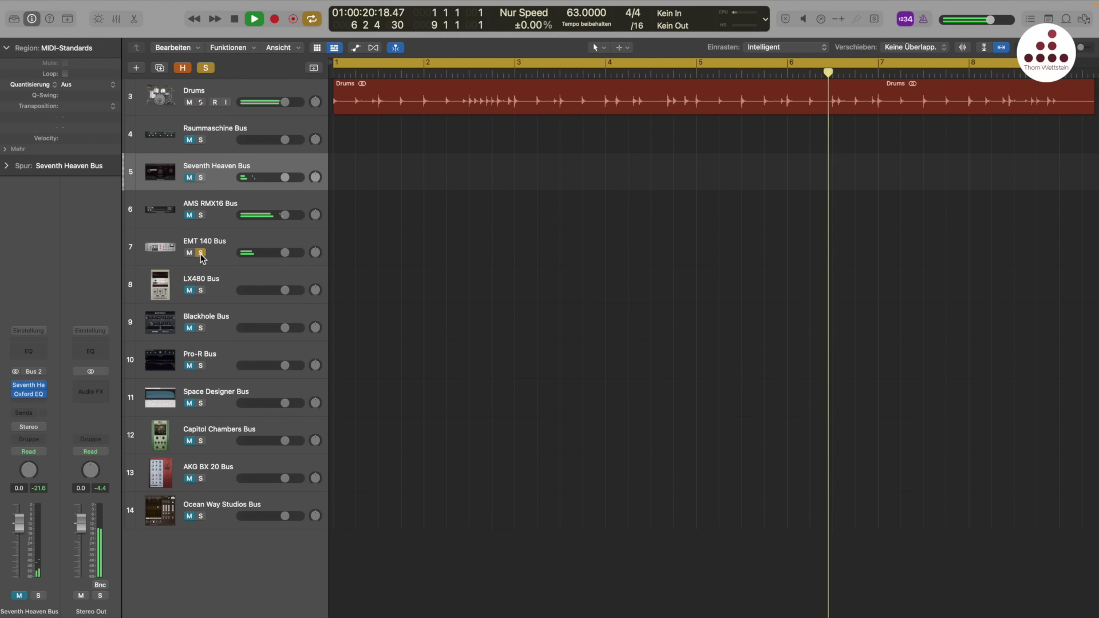
{"action": "left_click", "coordinate": [202, 290]}
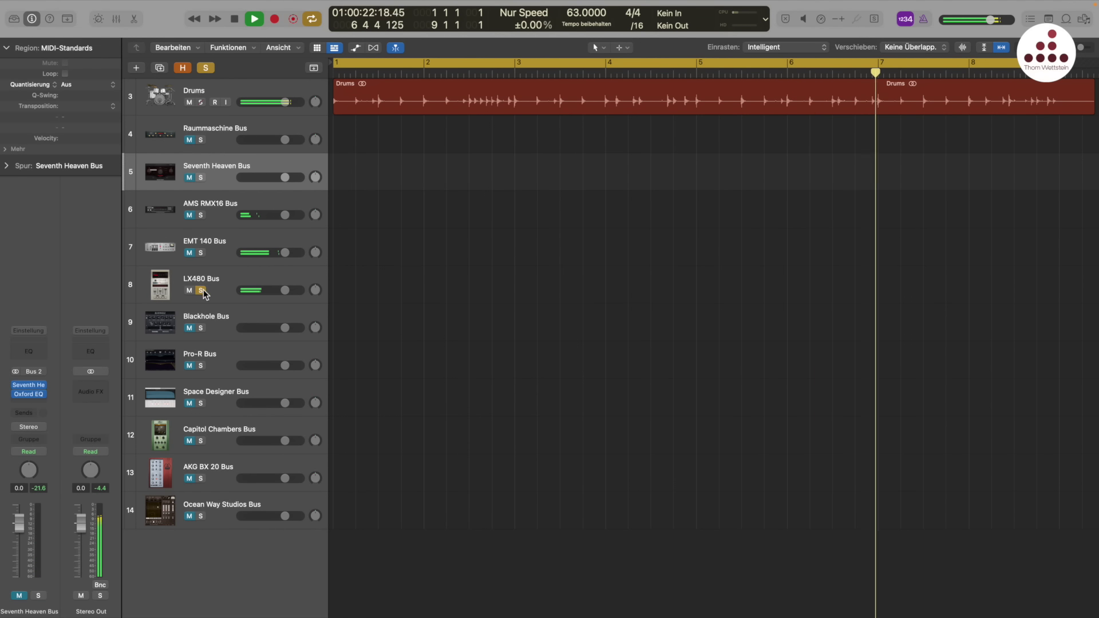
Step: Carry on the faster round by soloing the Blackhole, Pro-R, Space Designer and Capitol Chambers buses one after another
{"action": "left_click", "coordinate": [201, 329]}
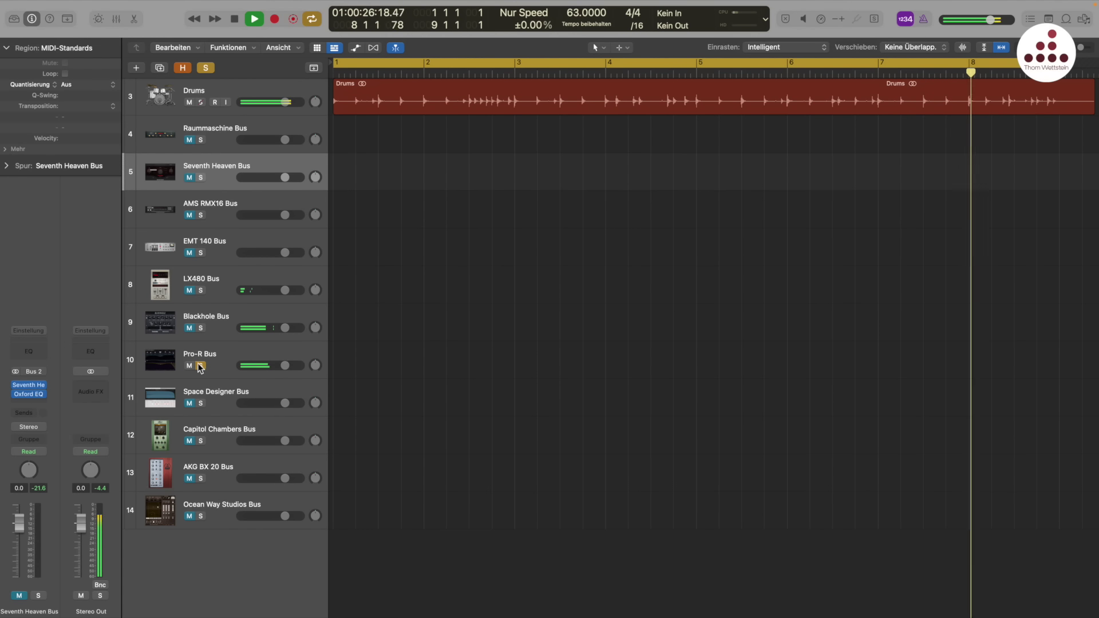
{"action": "left_click", "coordinate": [201, 404]}
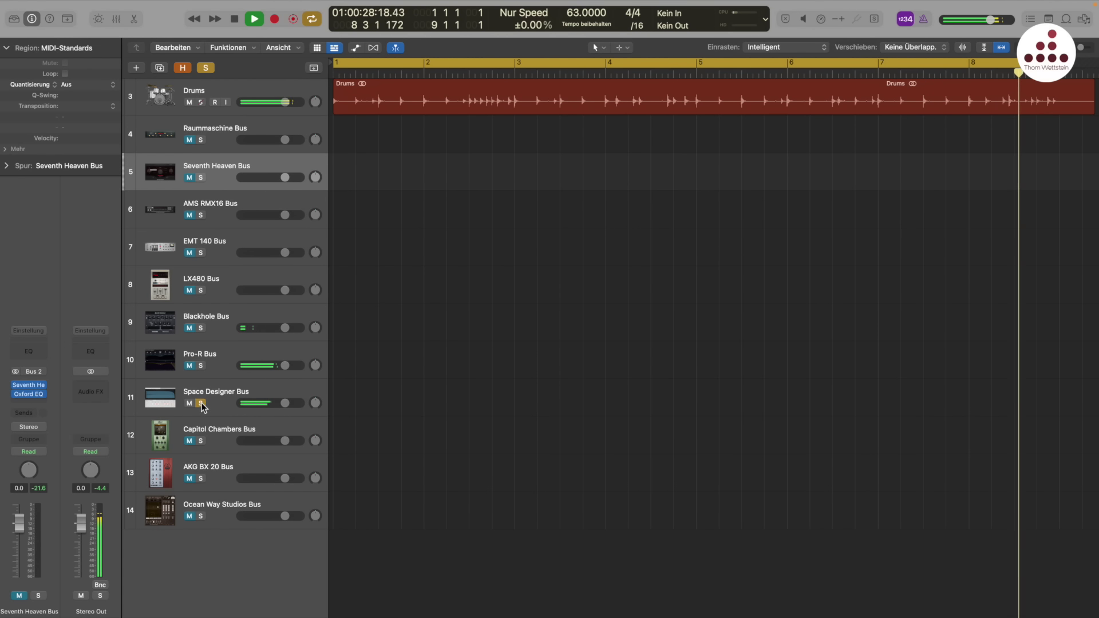
{"action": "left_click", "coordinate": [201, 440]}
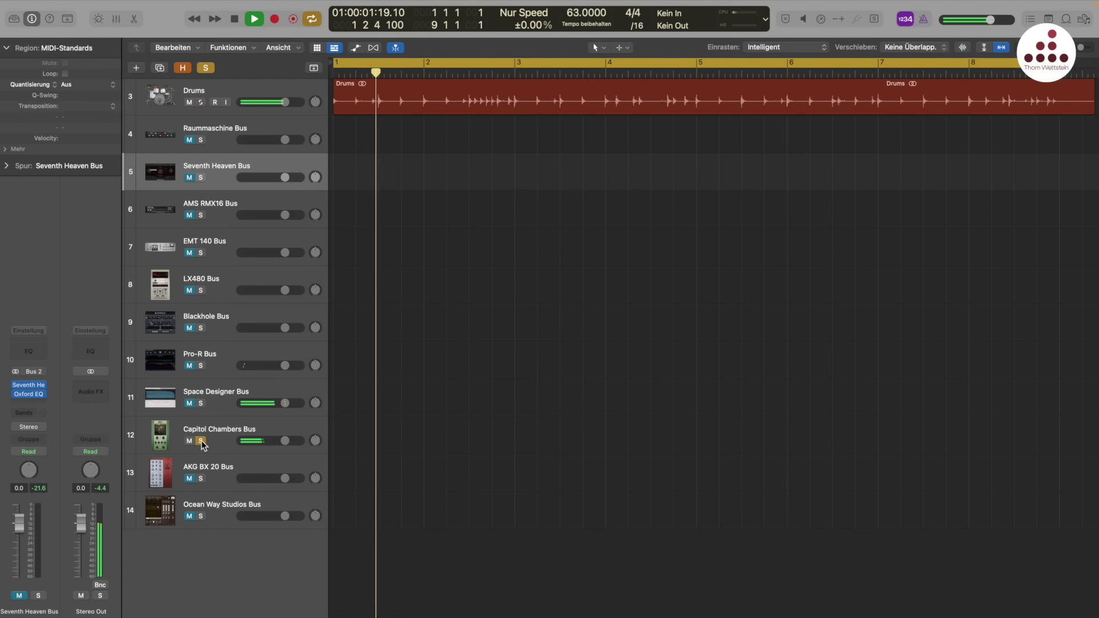
Step: Finish the faster drum round by soloing the AKG BX 20 and Ocean Way Studios buses, and stop playback
{"action": "left_click", "coordinate": [200, 478]}
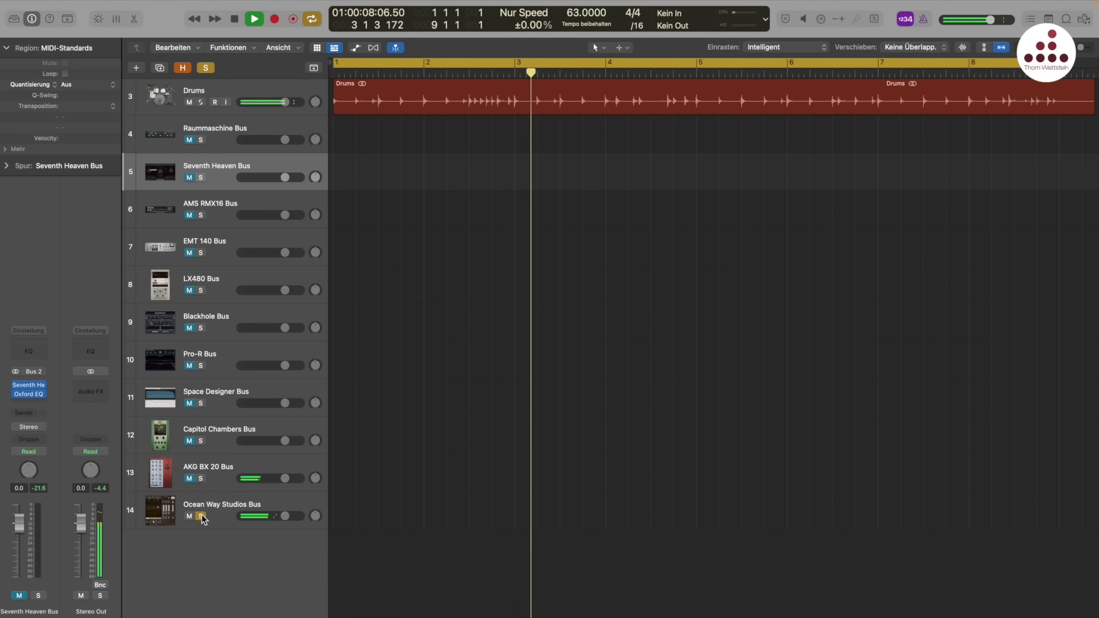
{"action": "key", "text": "space"}
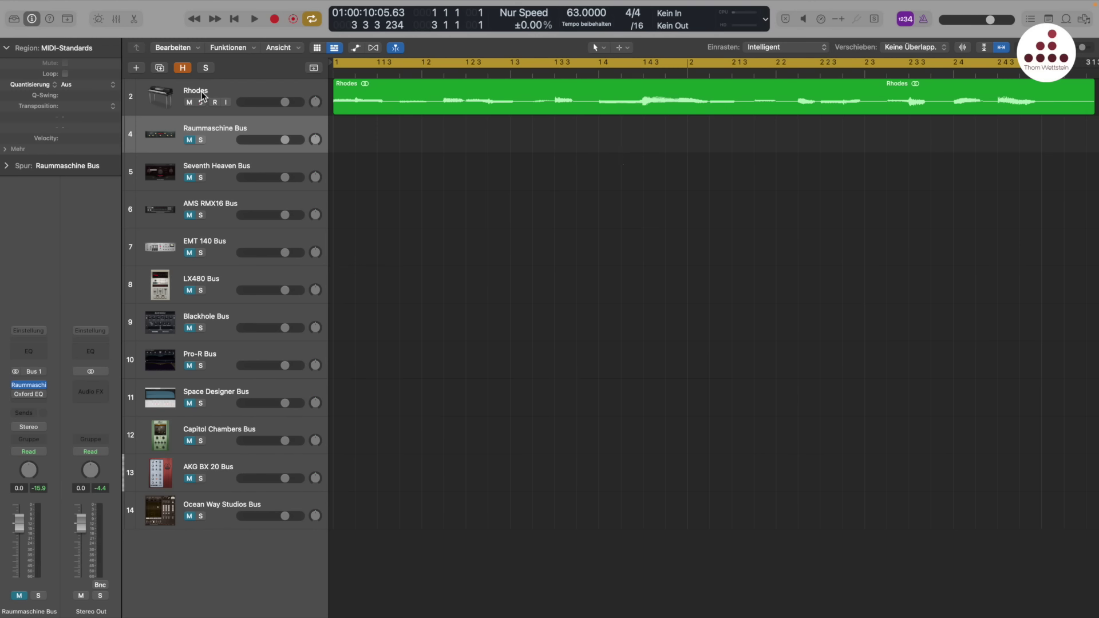
Step: Play the Rhodes track with the Raummaschine Bus soloed, switching the solo in turn to Seventh Heaven, AMS RMX16, EMT 140 and LX480
{"action": "left_click", "coordinate": [201, 139]}
{"action": "key", "text": "space"}
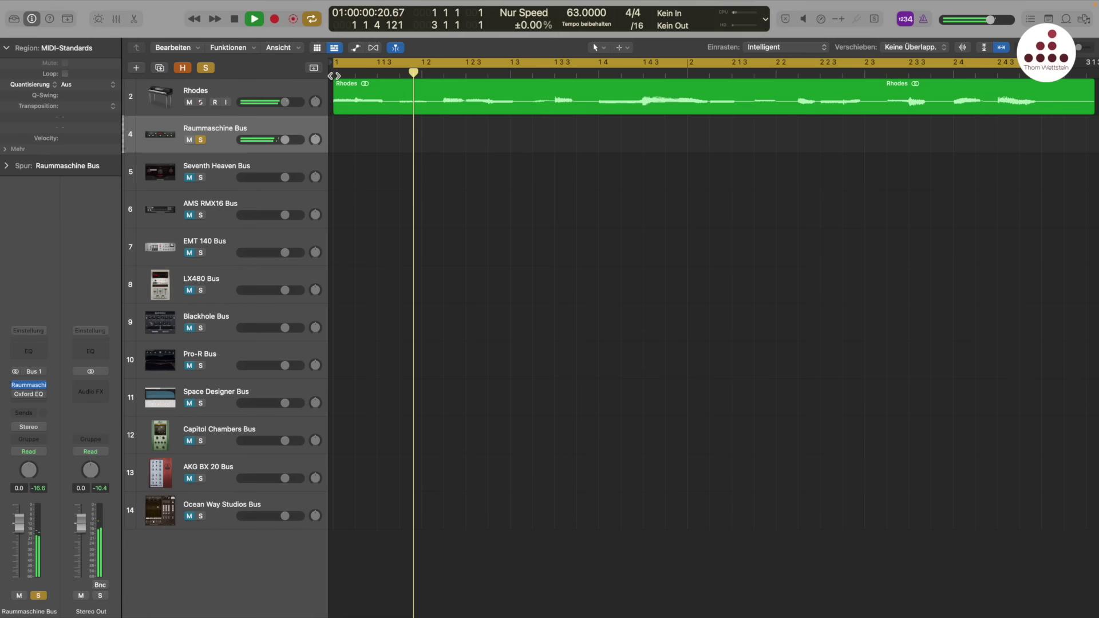
{"action": "left_click", "coordinate": [201, 177], "text": "alt"}
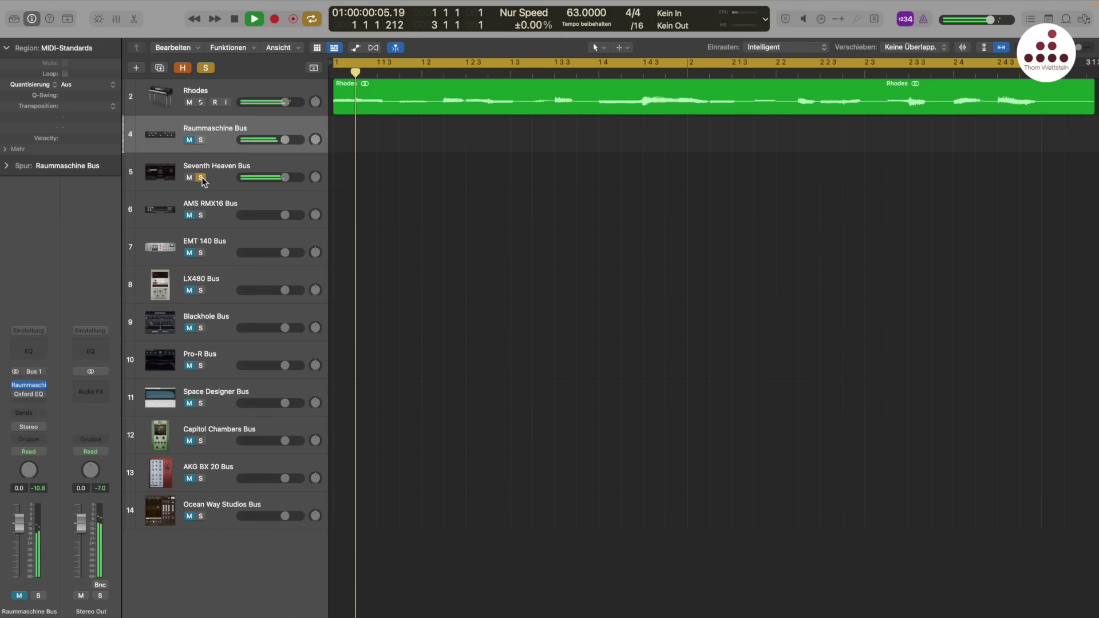
{"action": "left_click", "coordinate": [201, 215], "text": "alt"}
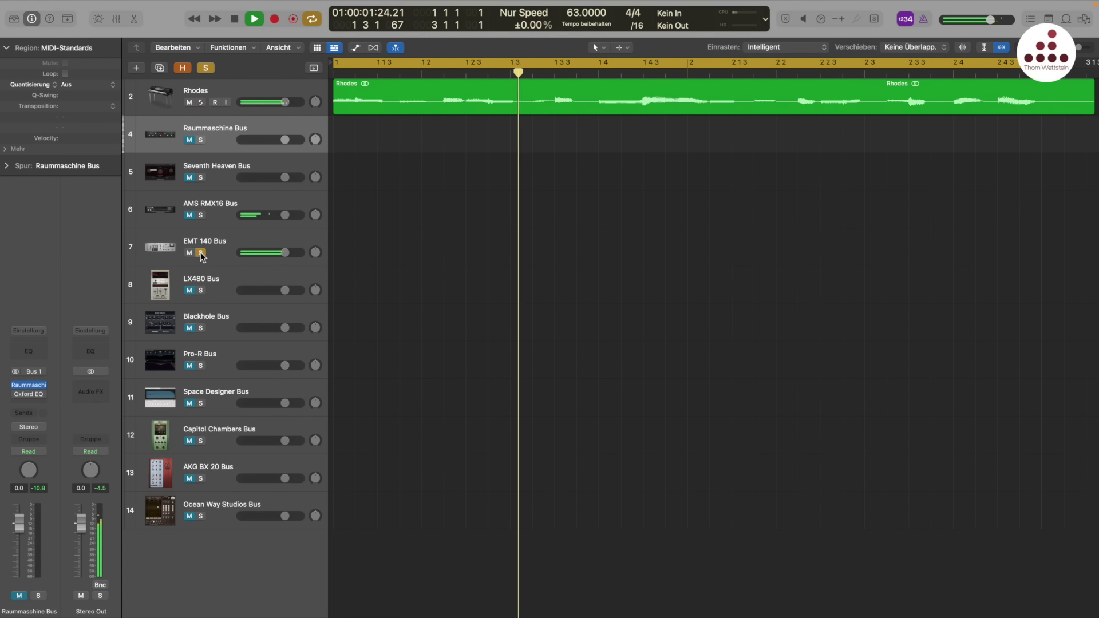
{"action": "left_click", "coordinate": [201, 290], "text": "alt"}
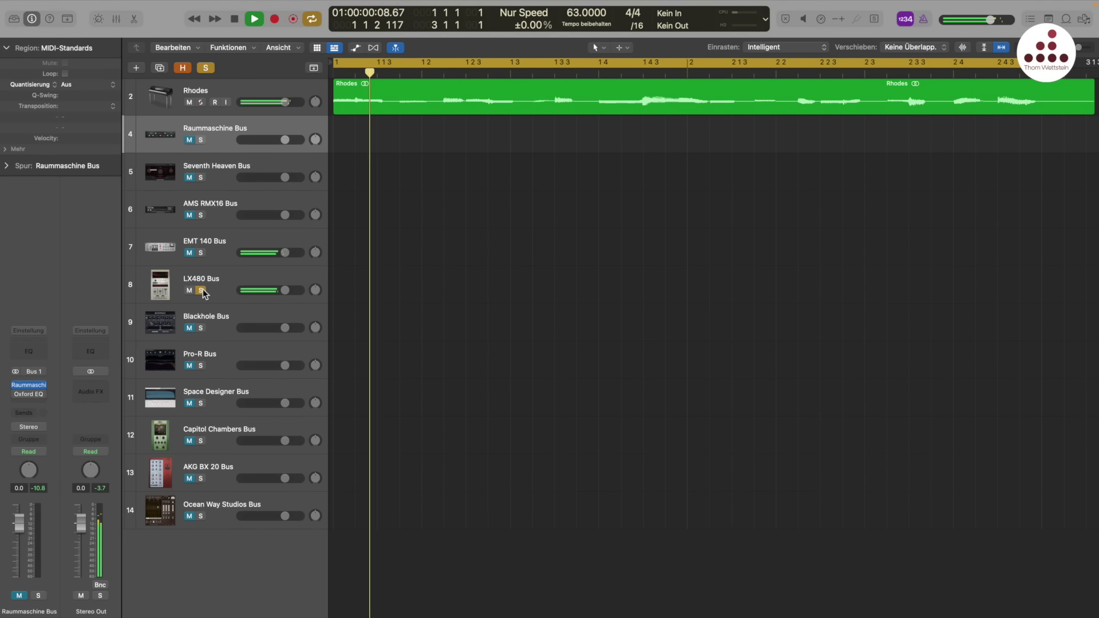
Step: Continue the Rhodes comparison through the Blackhole, Pro-R, Space Designer, Capitol Chambers, AKG BX 20 and Ocean Way Studios buses, and clear the solo
{"action": "left_click", "coordinate": [200, 328], "text": "alt"}
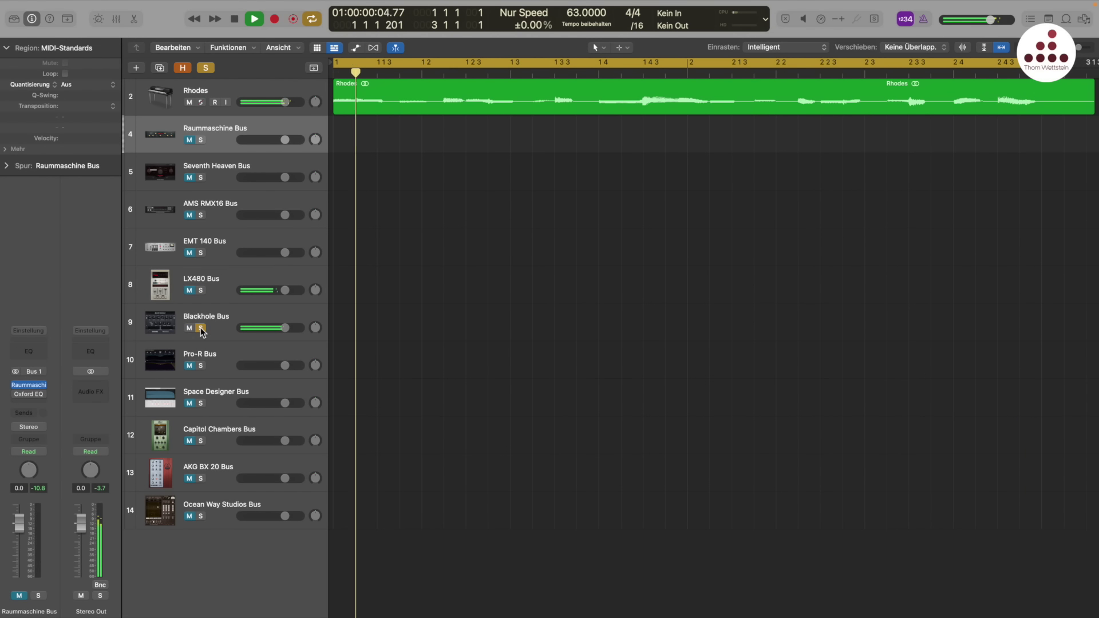
{"action": "left_click", "coordinate": [201, 366], "text": "alt"}
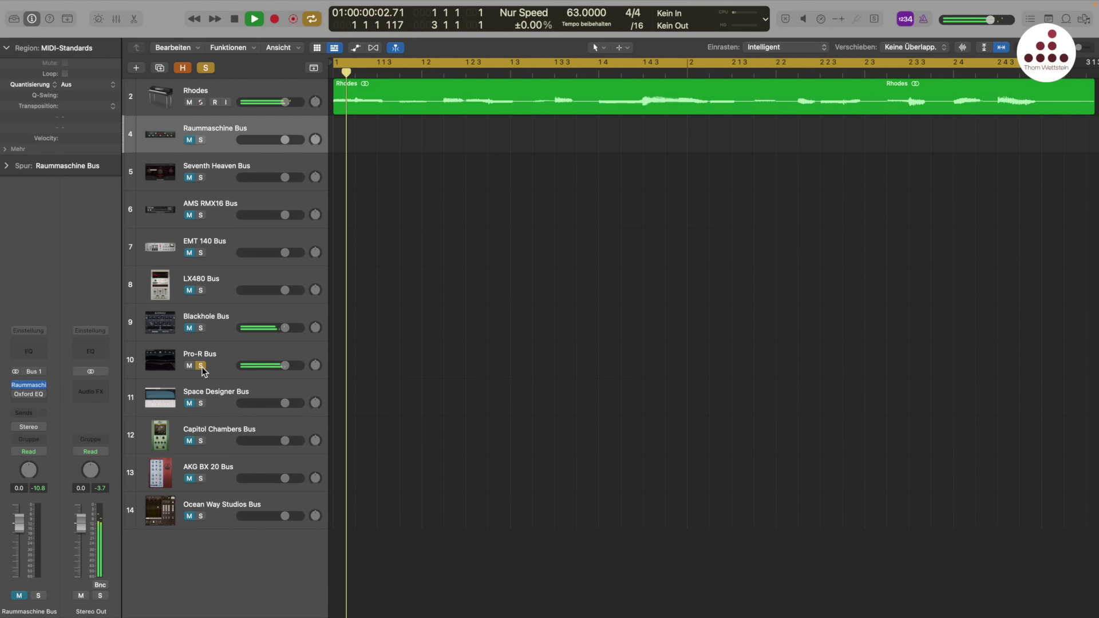
{"action": "left_click", "coordinate": [201, 403]}
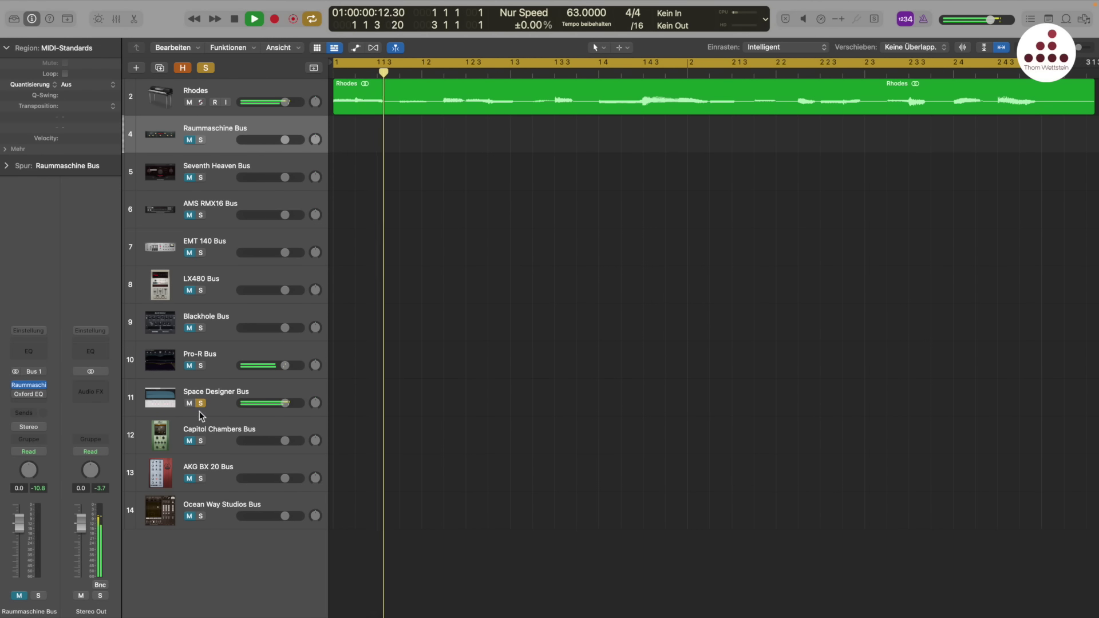
{"action": "left_click", "coordinate": [201, 441]}
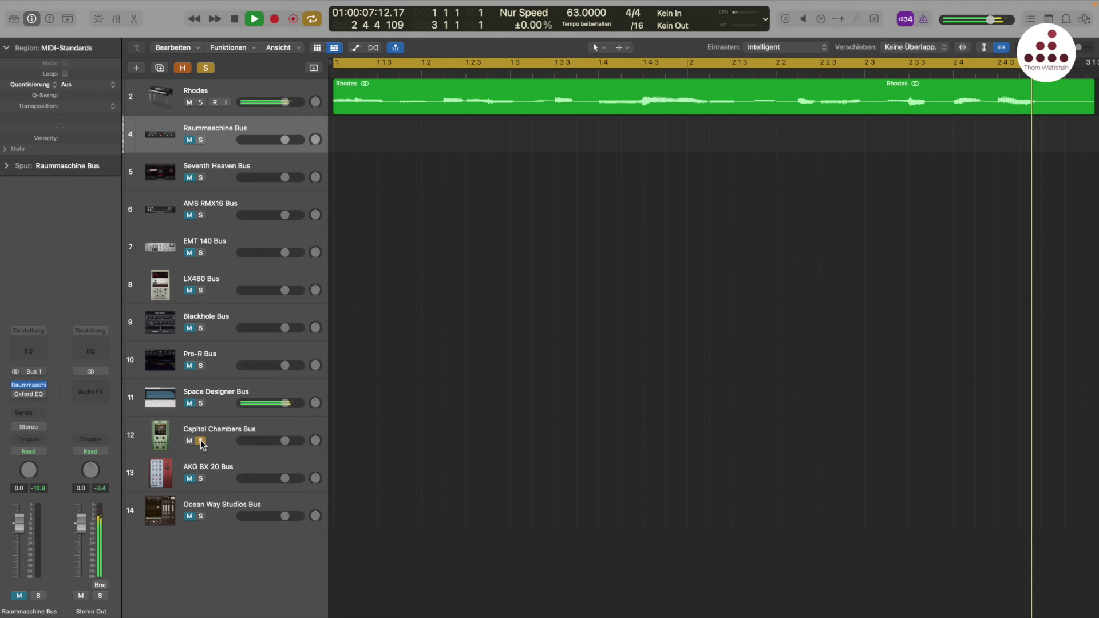
{"action": "left_click", "coordinate": [200, 478]}
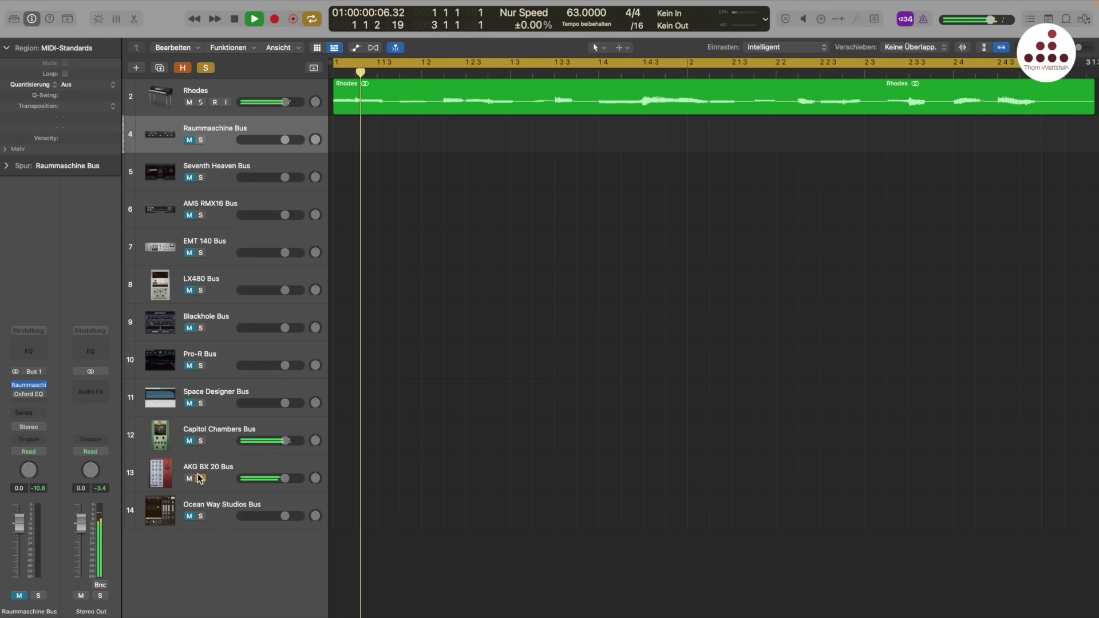
{"action": "left_click", "coordinate": [200, 516], "text": "alt"}
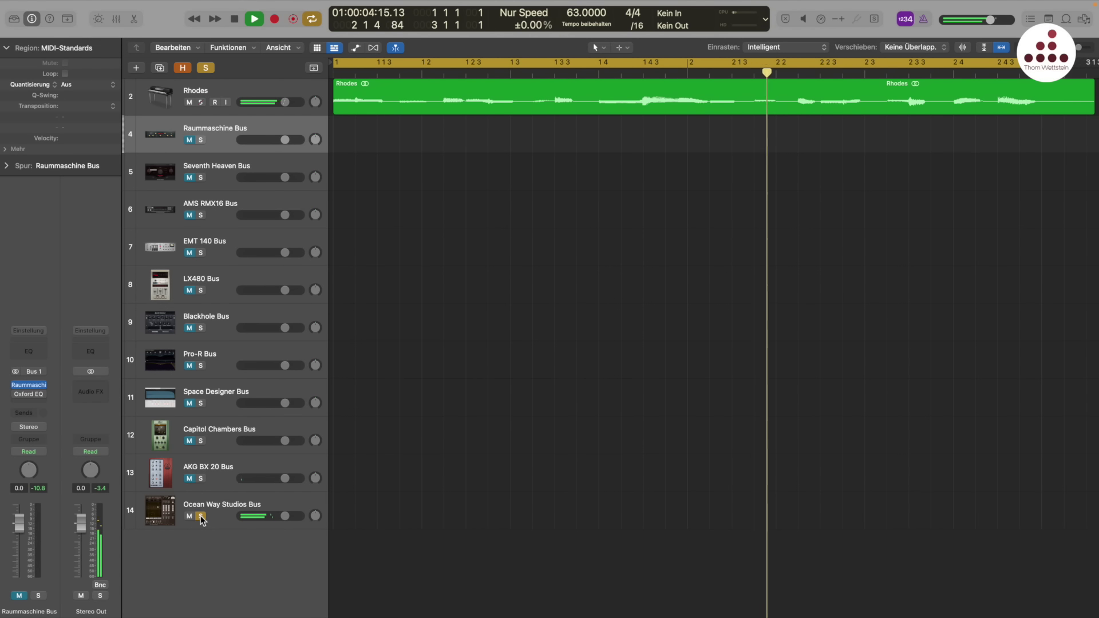
{"action": "left_click", "coordinate": [200, 516]}
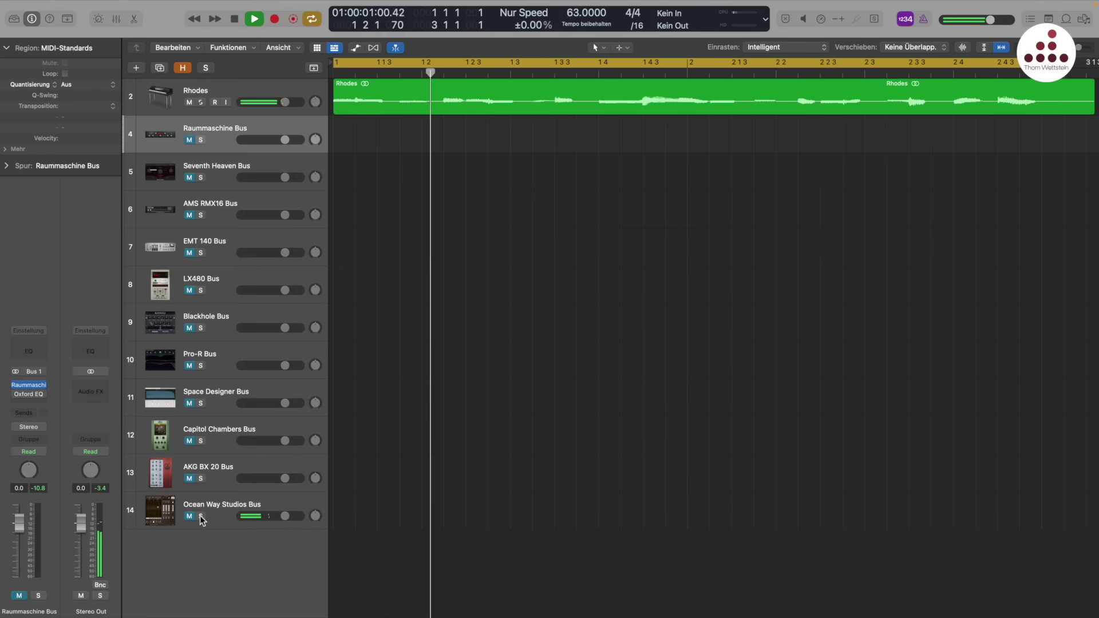
Step: Start a faster Rhodes round, soloing the Raummaschine, Seventh Heaven, AMS RMX16, EMT 140 and LX480 buses one after another
{"action": "left_click", "coordinate": [201, 140]}
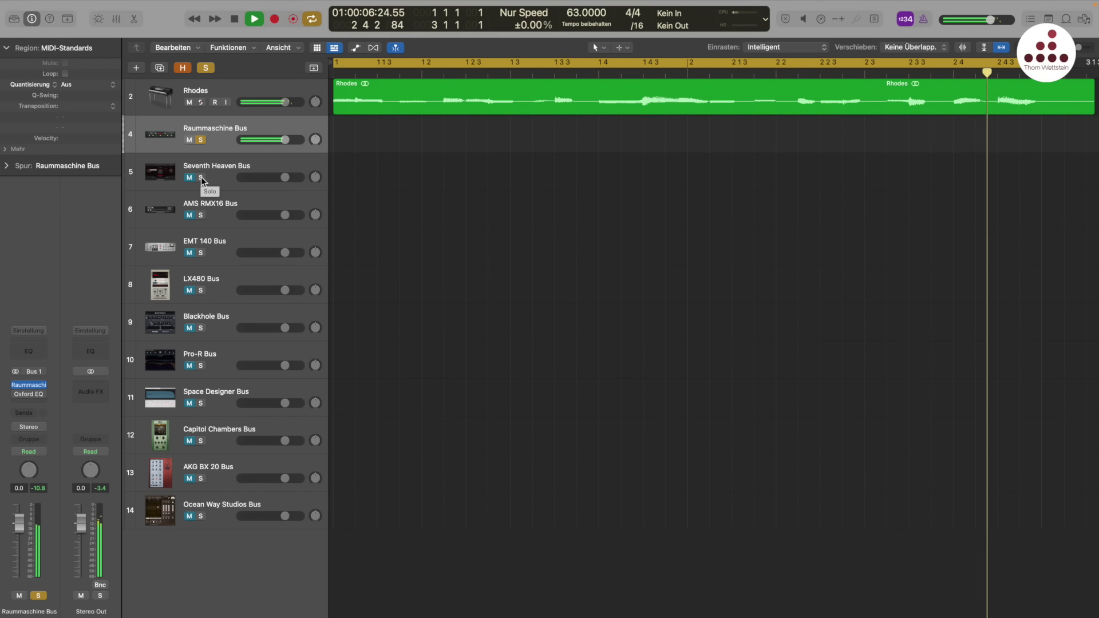
{"action": "left_click", "coordinate": [201, 178]}
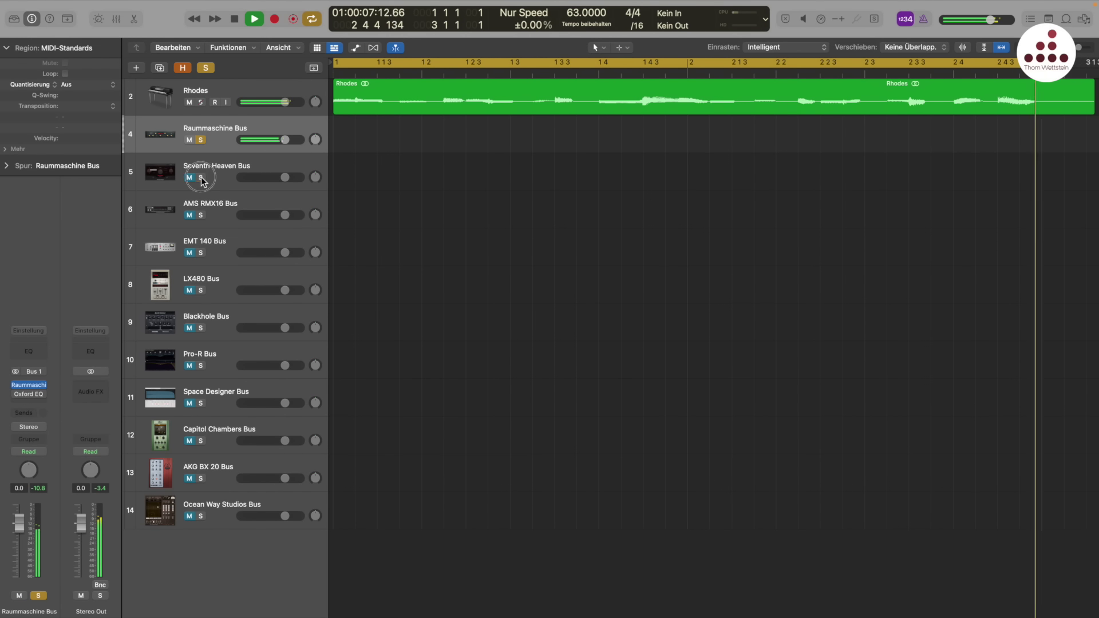
{"action": "left_click", "coordinate": [200, 216]}
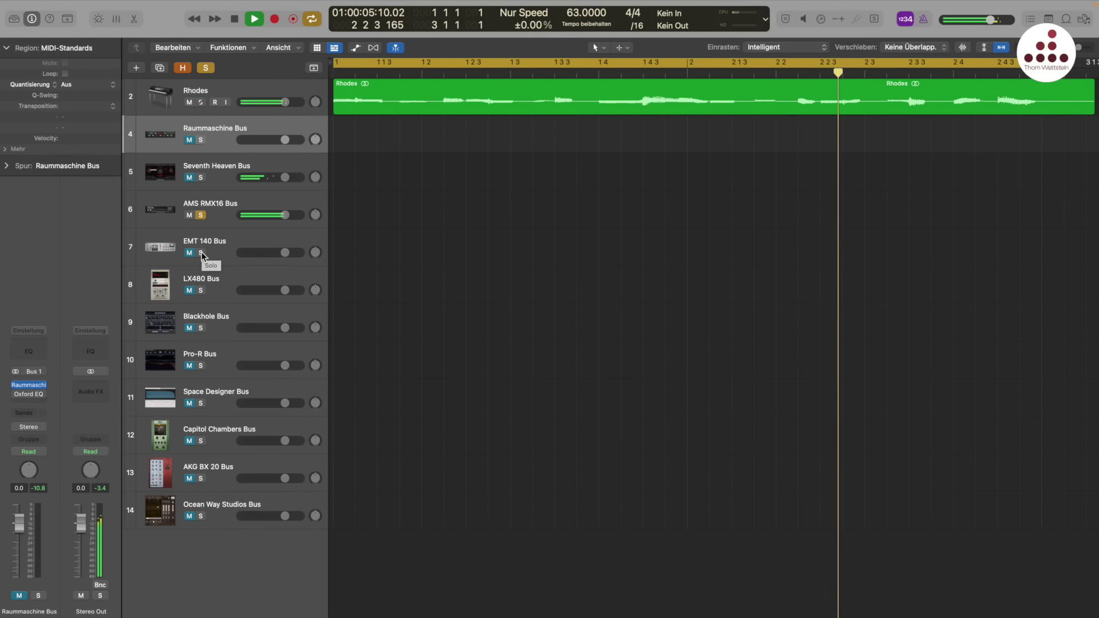
{"action": "left_click", "coordinate": [201, 253]}
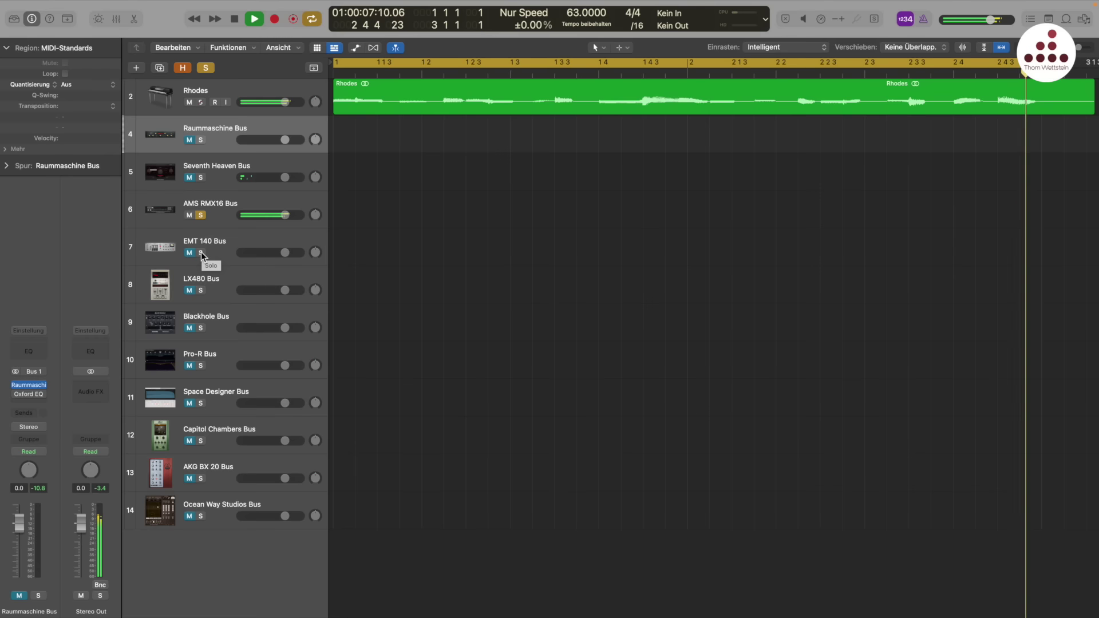
{"action": "left_click", "coordinate": [201, 289]}
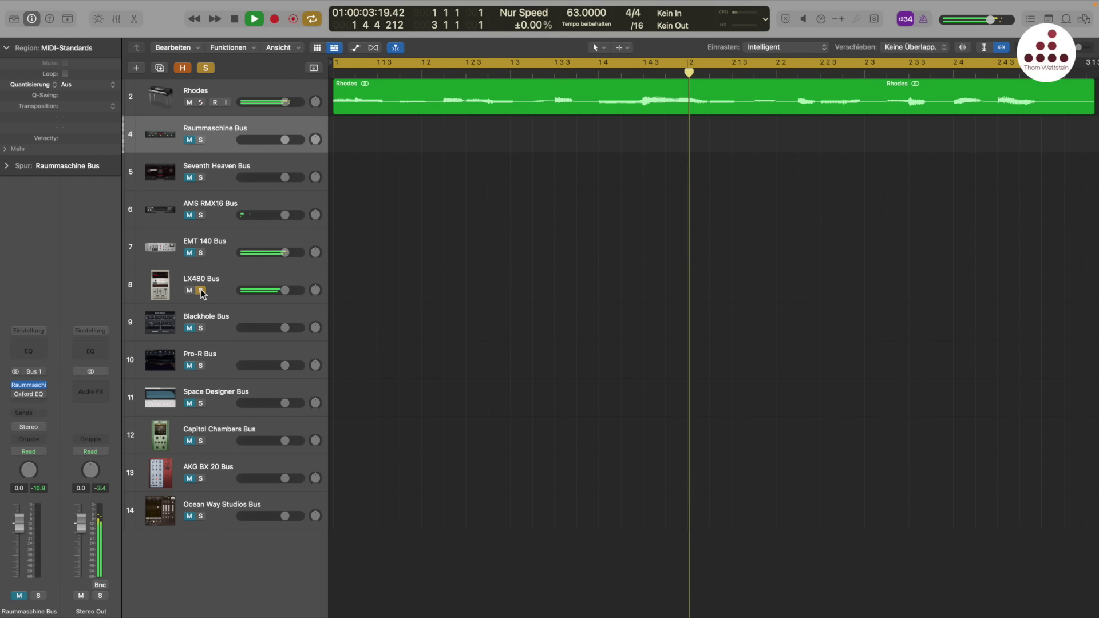
Step: Carry on the faster Rhodes round by soloing the Blackhole, Pro-R, Space Designer, Capitol Chambers and AKG BX 20 buses, and stop playback
{"action": "left_click", "coordinate": [200, 328]}
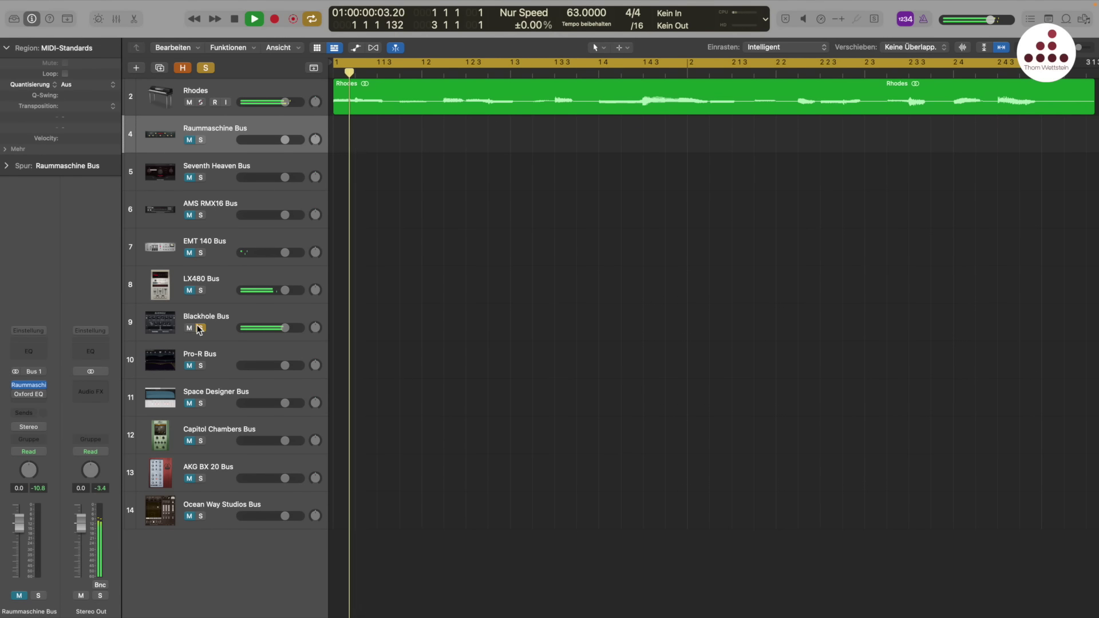
{"action": "left_click", "coordinate": [200, 366]}
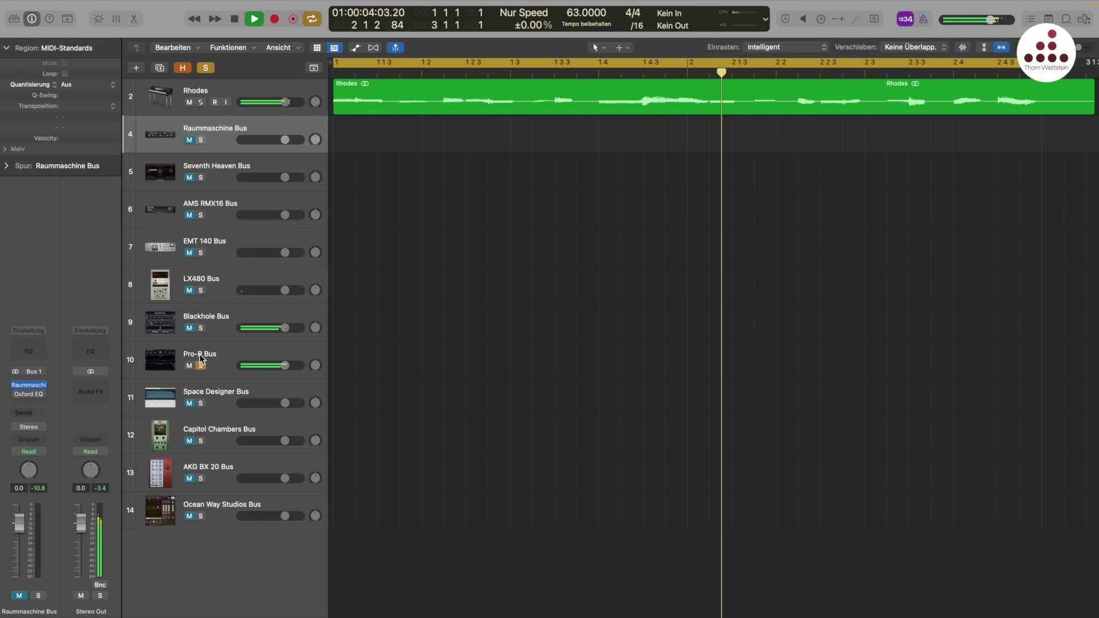
{"action": "left_click", "coordinate": [200, 403]}
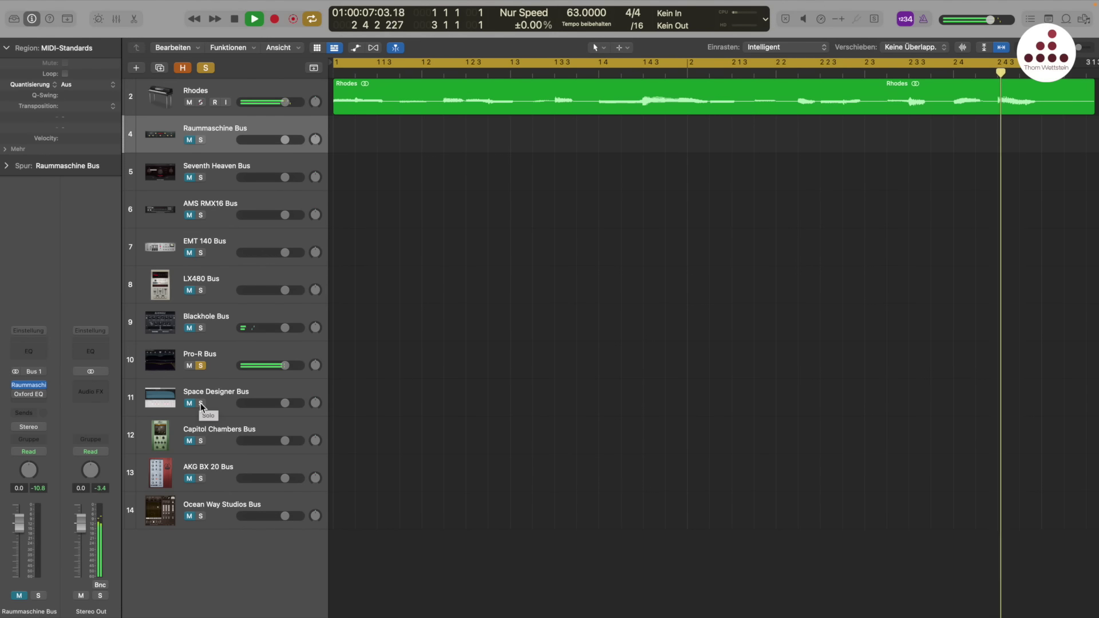
{"action": "left_click", "coordinate": [200, 441]}
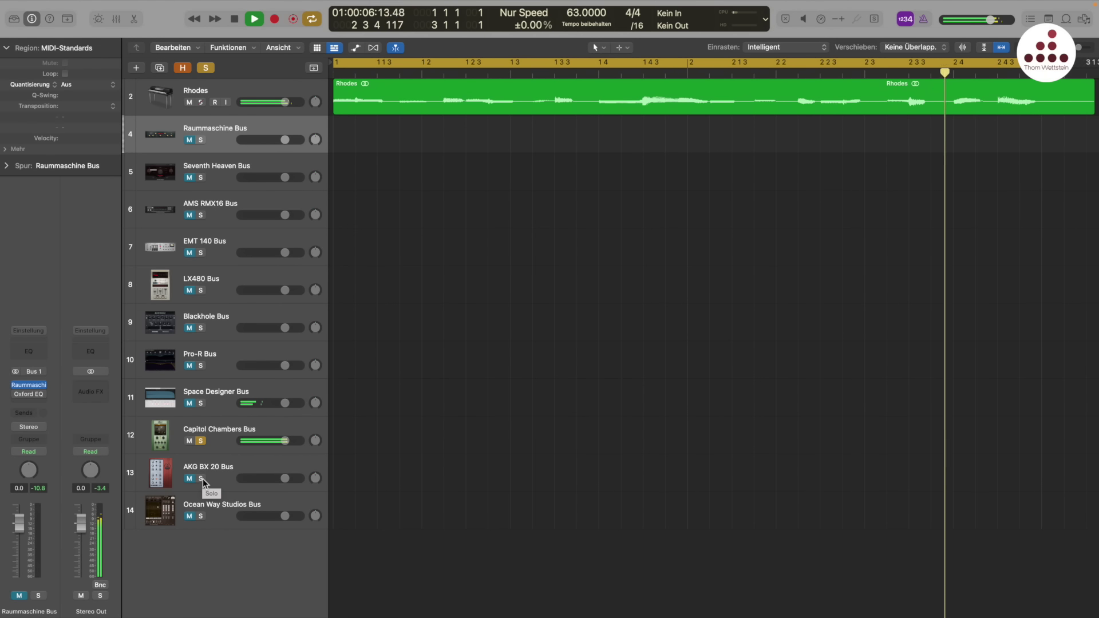
{"action": "left_click", "coordinate": [202, 479]}
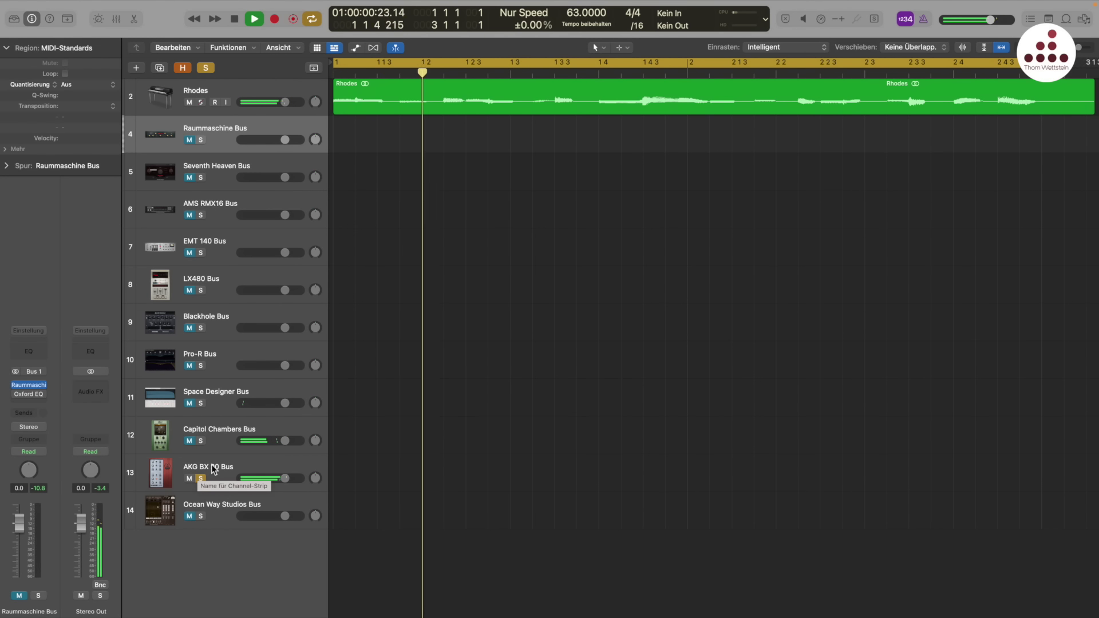
{"action": "key", "text": "space"}
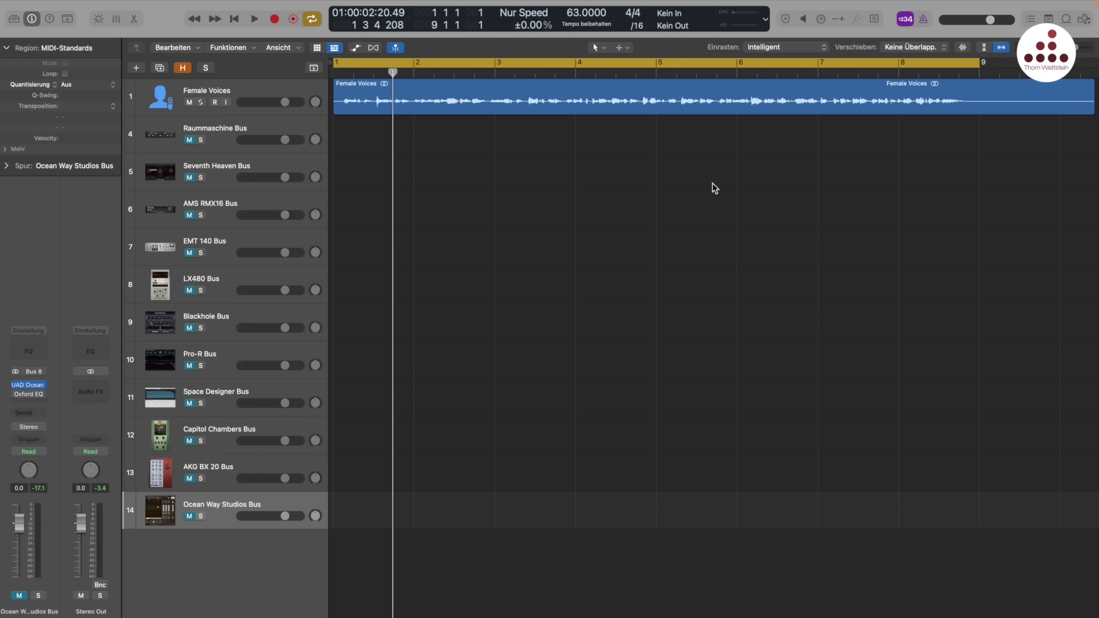
Step: View the channel strip of the Female Voices track and the Raummaschine plug-in's settings on its bus, and close the plug-in window
{"action": "left_click", "coordinate": [270, 109]}
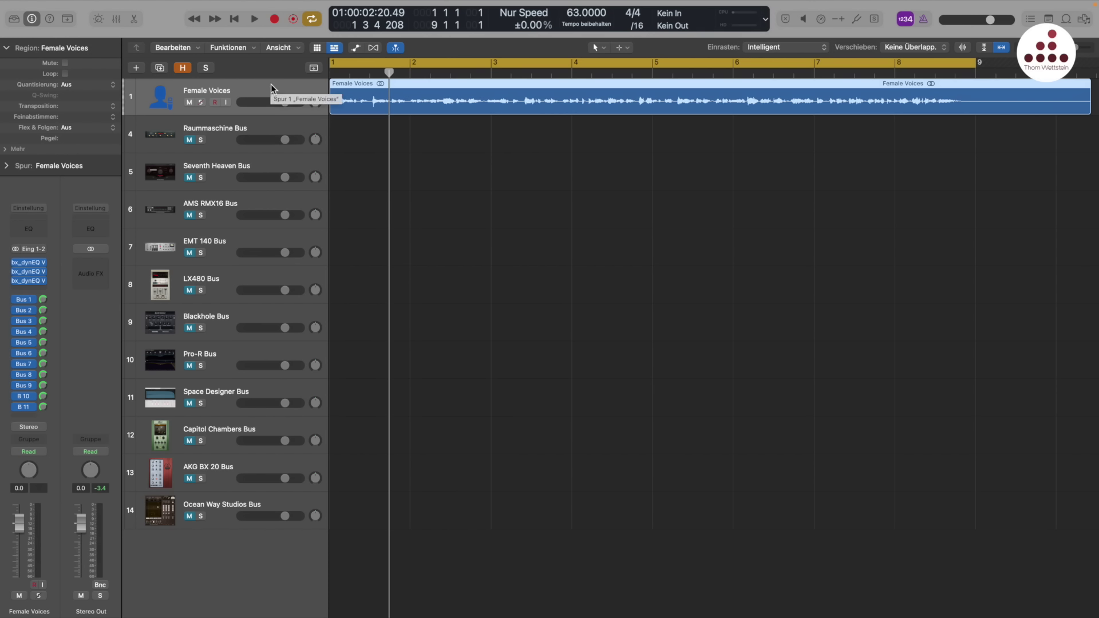
{"action": "left_click", "coordinate": [242, 132]}
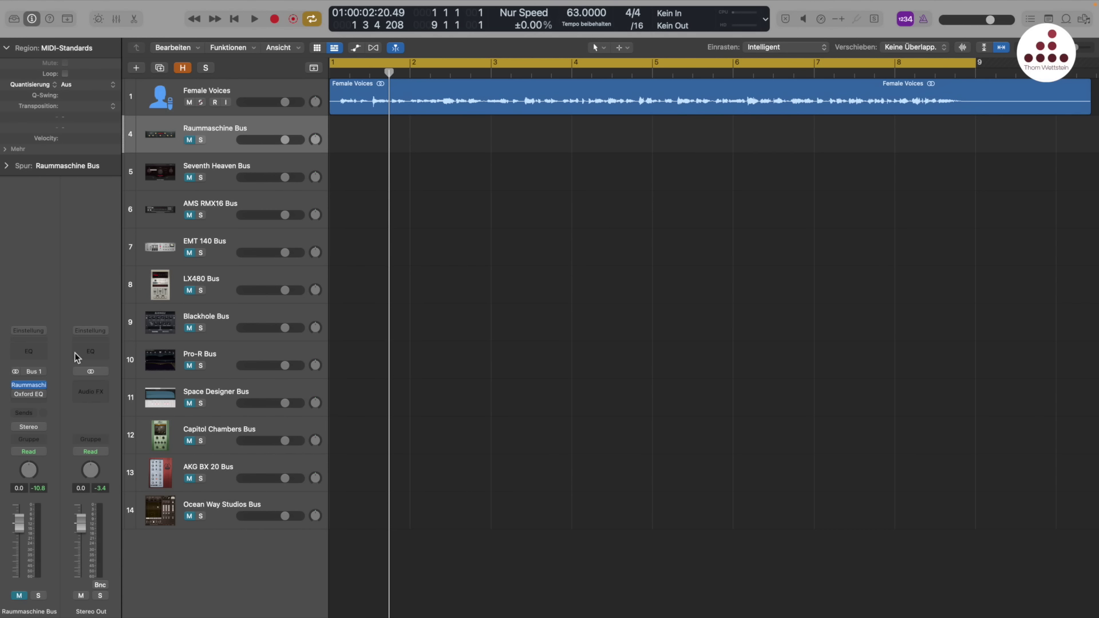
{"action": "left_click", "coordinate": [31, 390]}
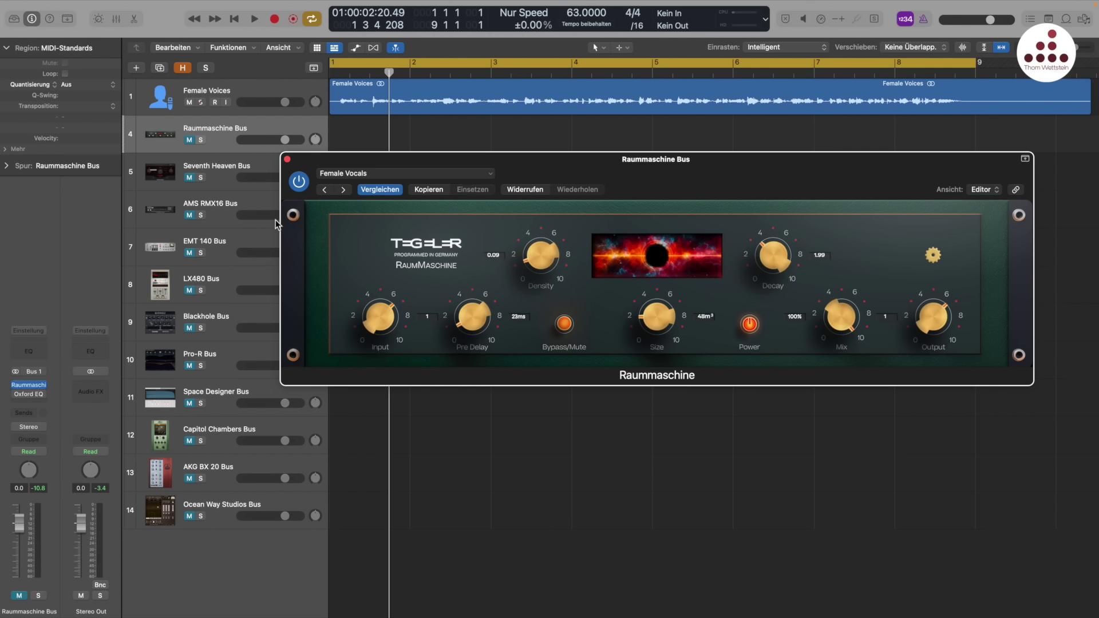
{"action": "left_click_drag", "start_coordinate": [341, 161], "coordinate": [333, 171]}
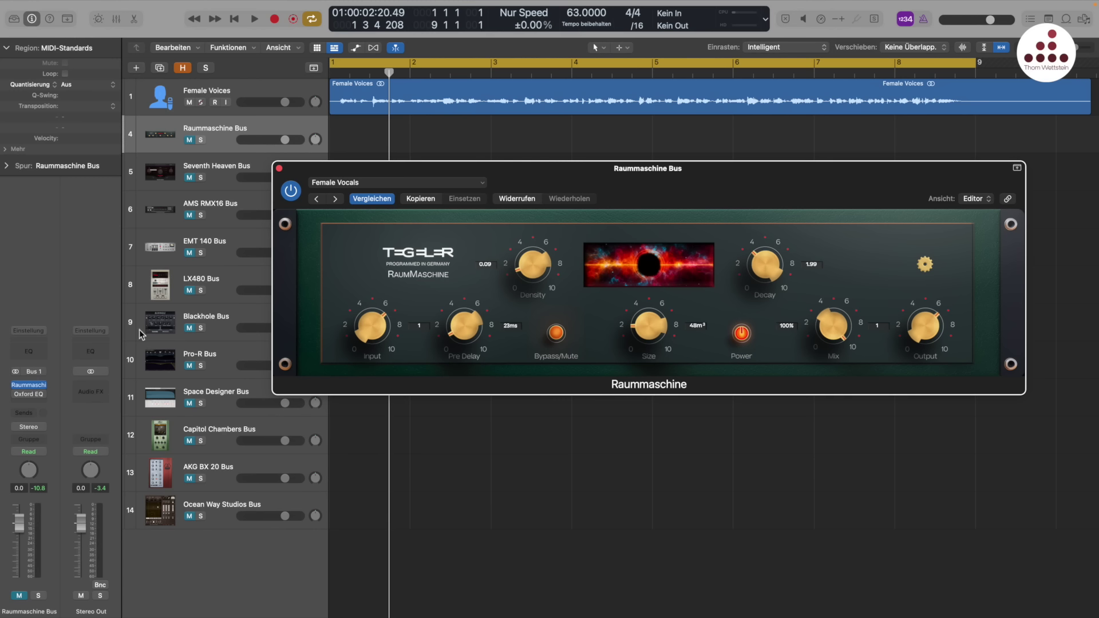
{"action": "left_click", "coordinate": [279, 169]}
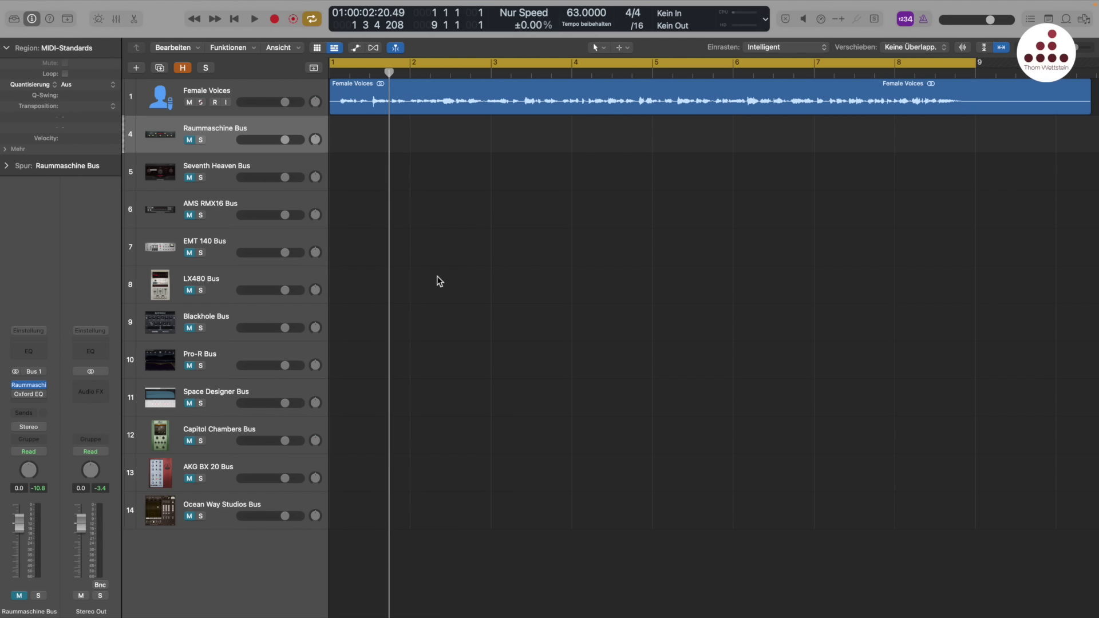
Step: Play the female voices with the Raummaschine Bus soloed, switching the solo in turn to Seventh Heaven, AMS RMX16, EMT 140, LX480 and Blackhole
{"action": "left_click", "coordinate": [201, 140]}
{"action": "key", "text": "space"}
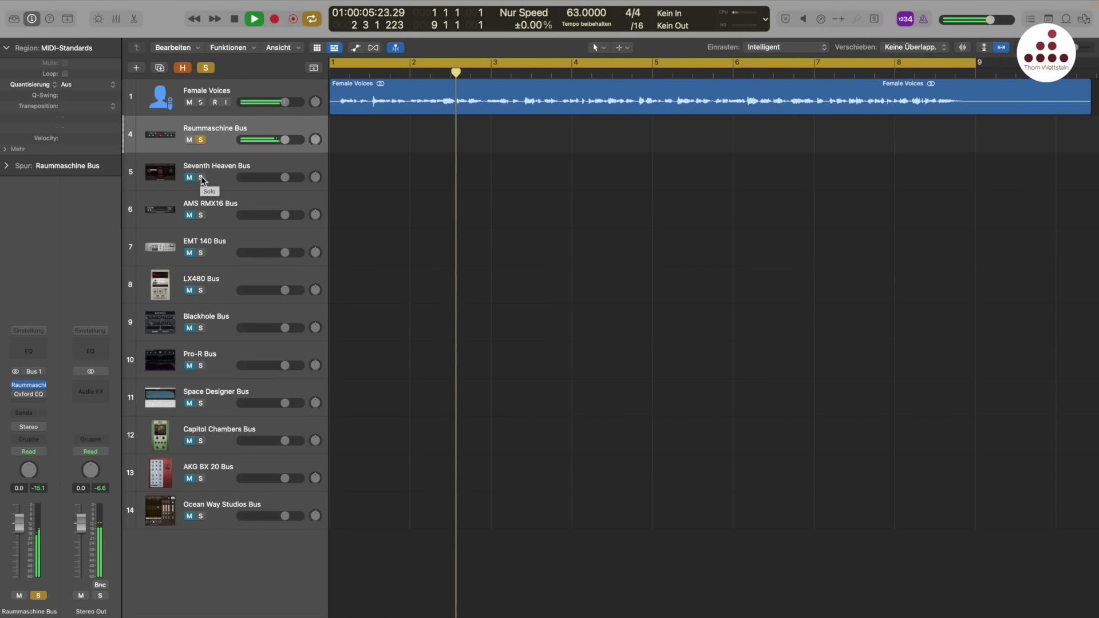
{"action": "left_click", "coordinate": [201, 178]}
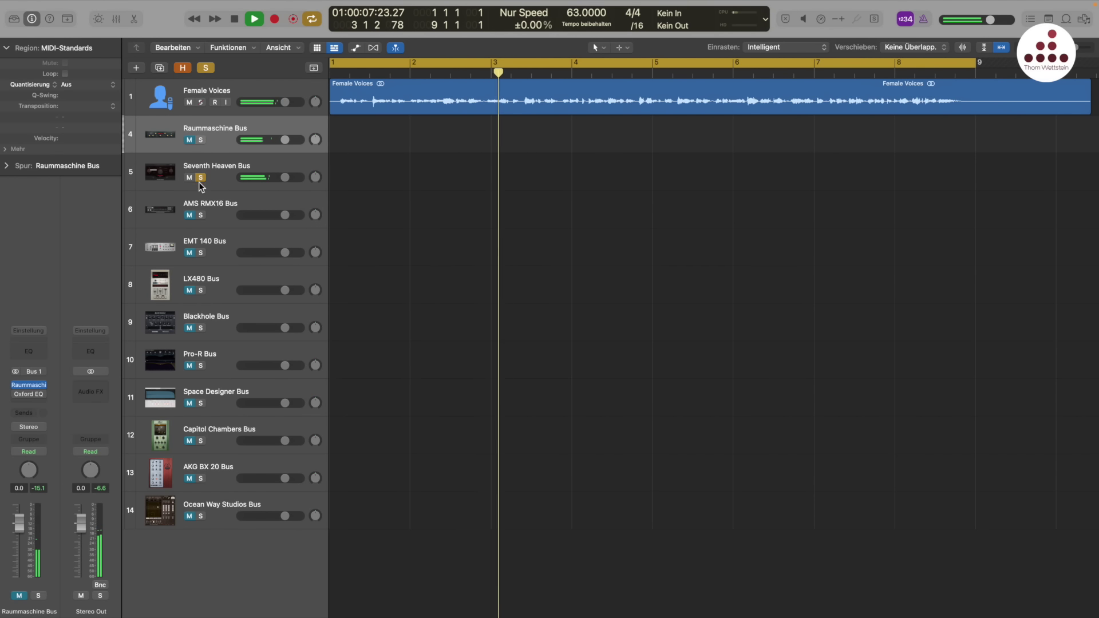
{"action": "left_click", "coordinate": [200, 215]}
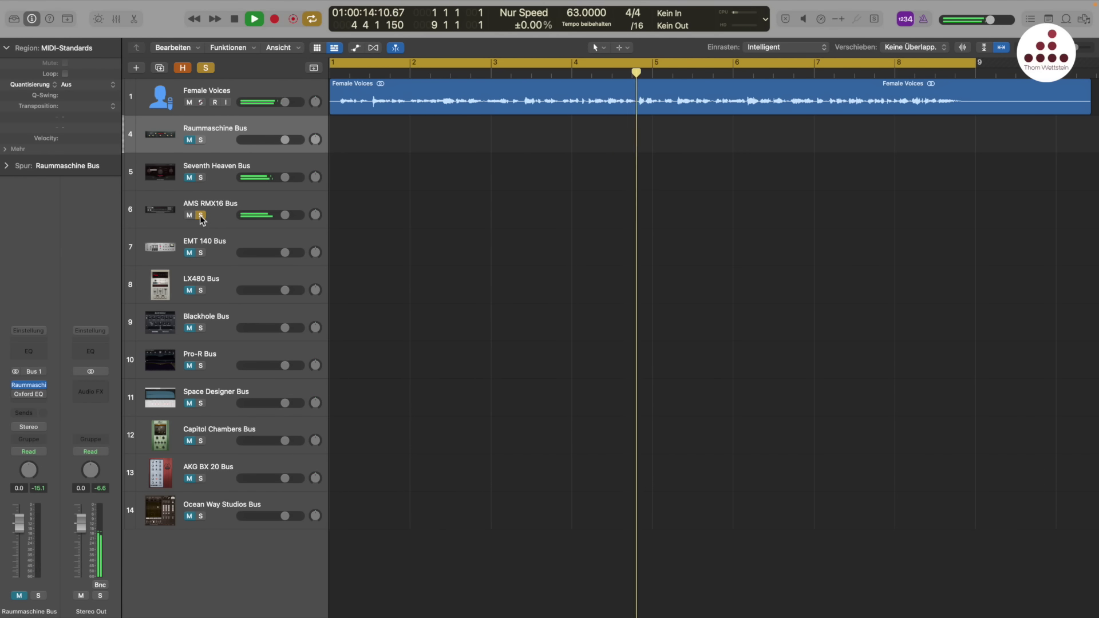
{"action": "left_click", "coordinate": [201, 252]}
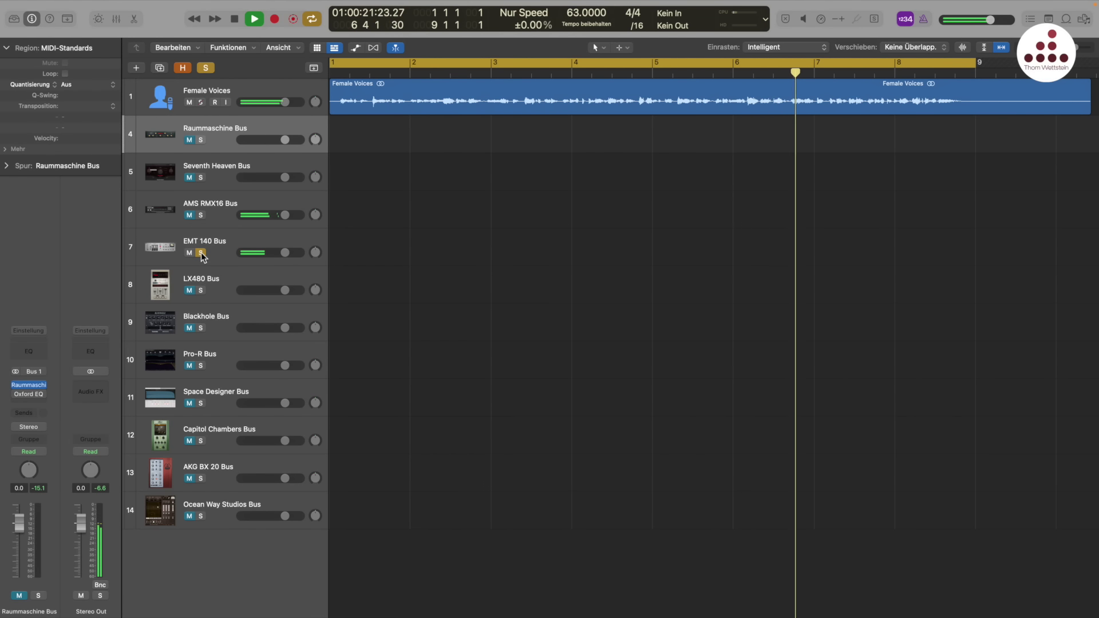
{"action": "left_click", "coordinate": [202, 290], "text": "alt"}
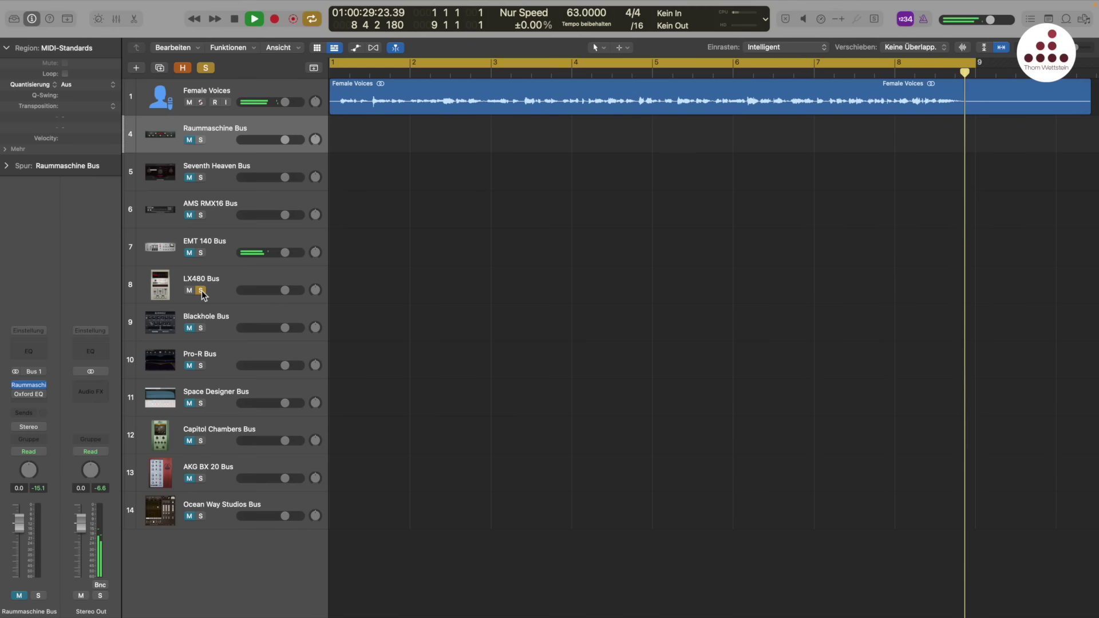
{"action": "left_click", "coordinate": [202, 327], "text": "alt"}
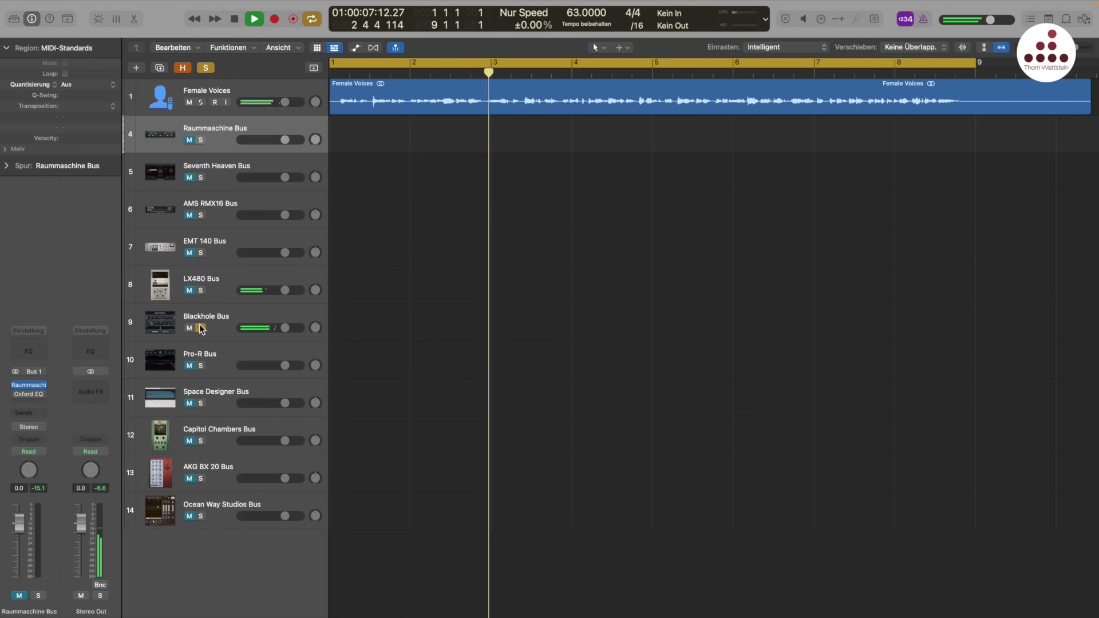
Step: Carry on the female voices round by soloing Pro-R, Space Designer, Capitol Chambers, AKG BX 20, Ocean Way Studios and Raummaschine, and stop playback
{"action": "left_click", "coordinate": [201, 365]}
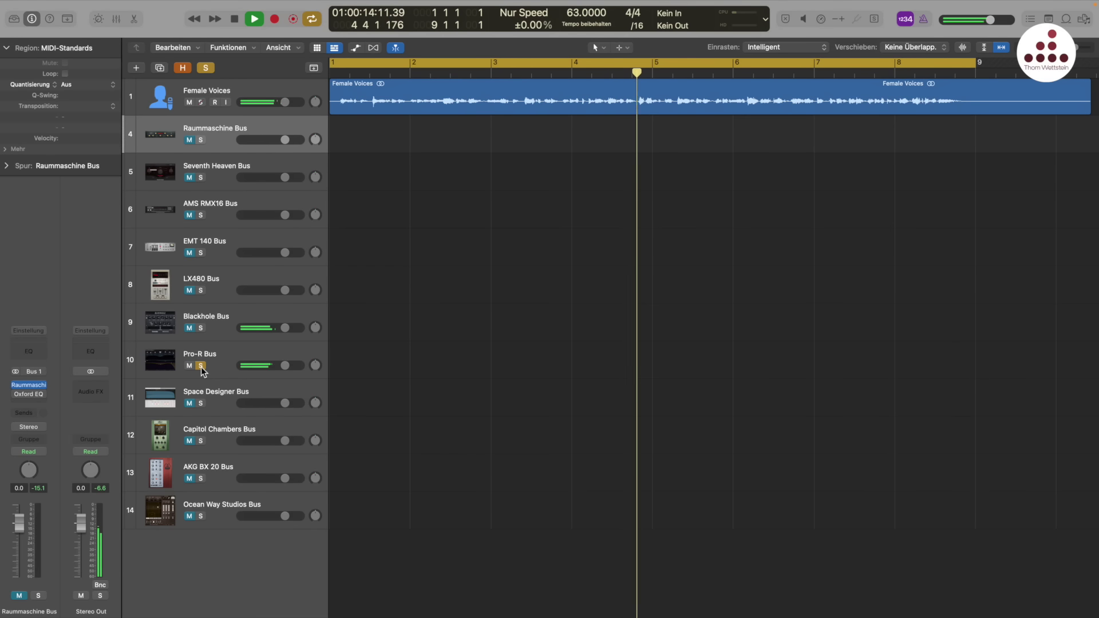
{"action": "left_click", "coordinate": [200, 403]}
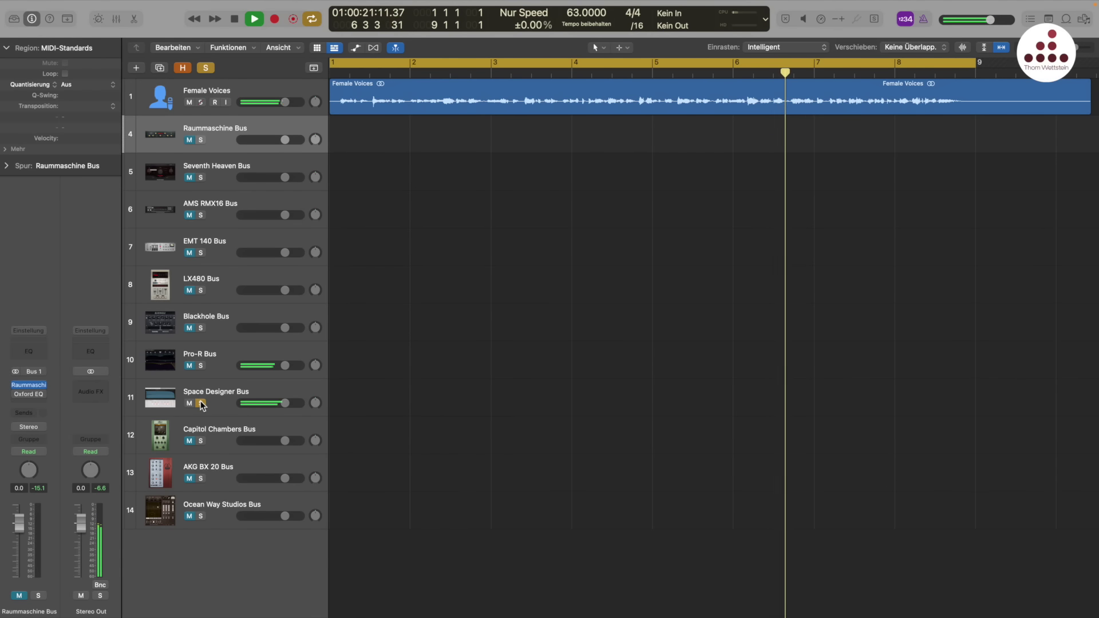
{"action": "left_click", "coordinate": [200, 441]}
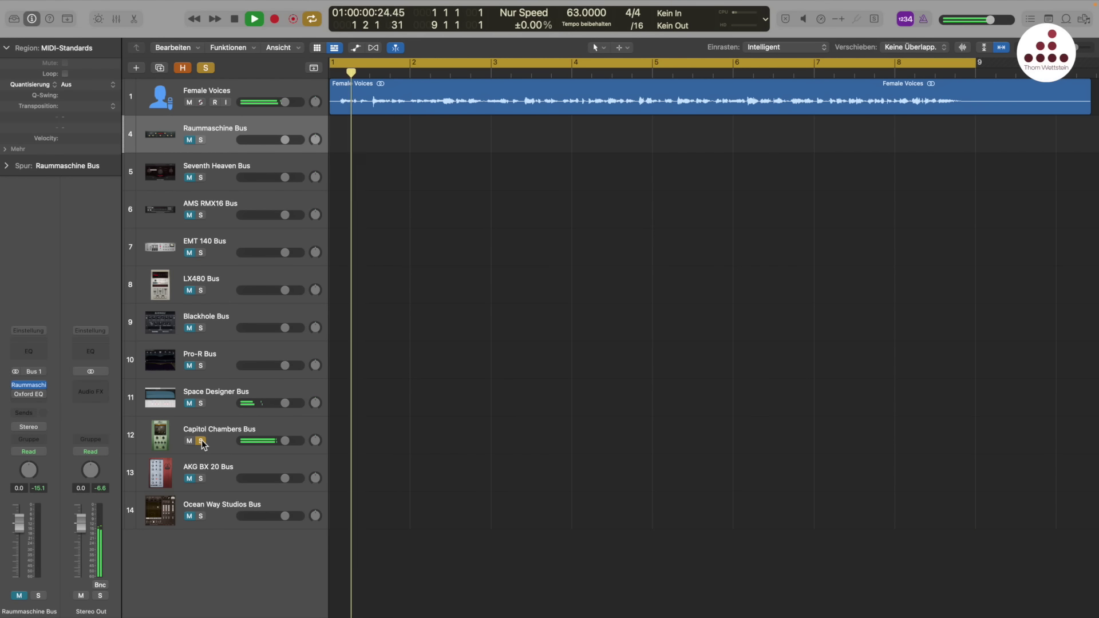
{"action": "left_click", "coordinate": [201, 479]}
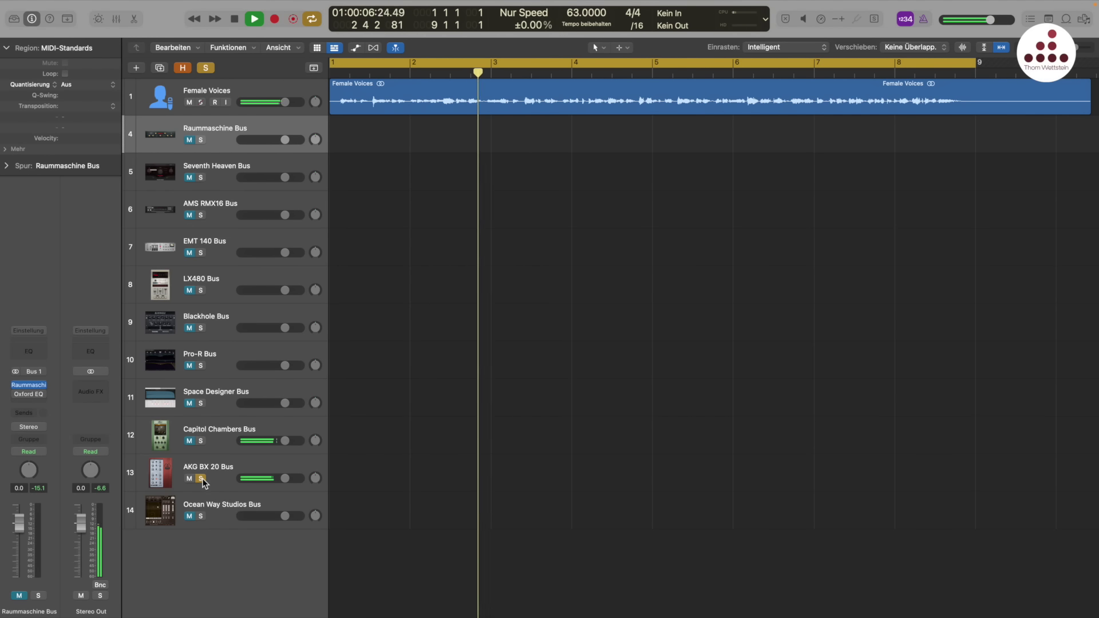
{"action": "left_click", "coordinate": [200, 516]}
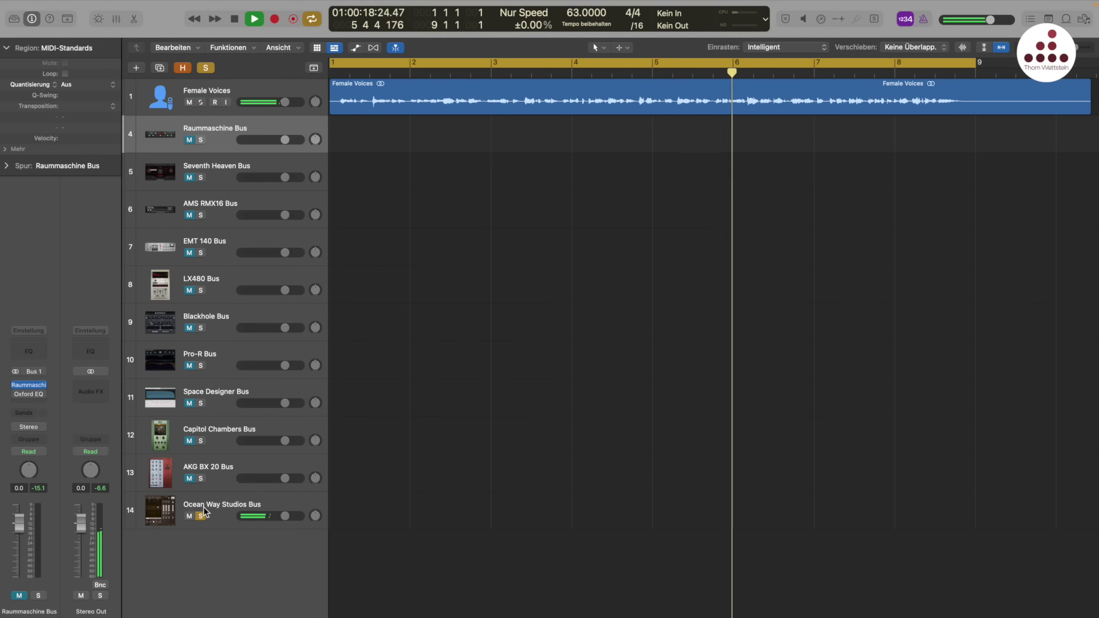
{"action": "left_click", "coordinate": [200, 140], "text": "alt"}
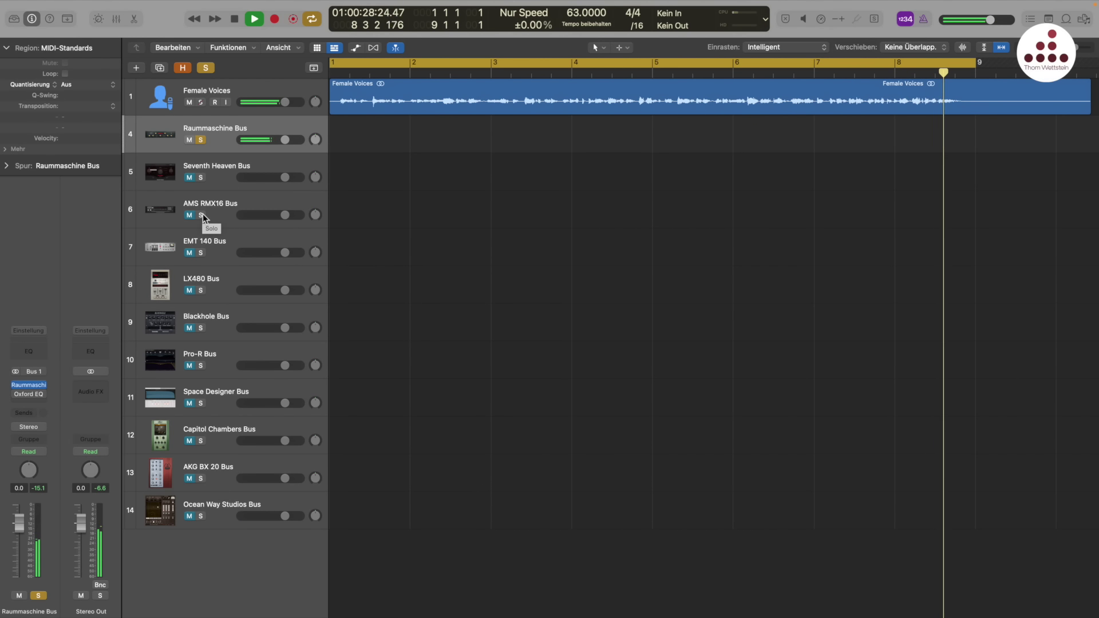
{"action": "key", "text": "space"}
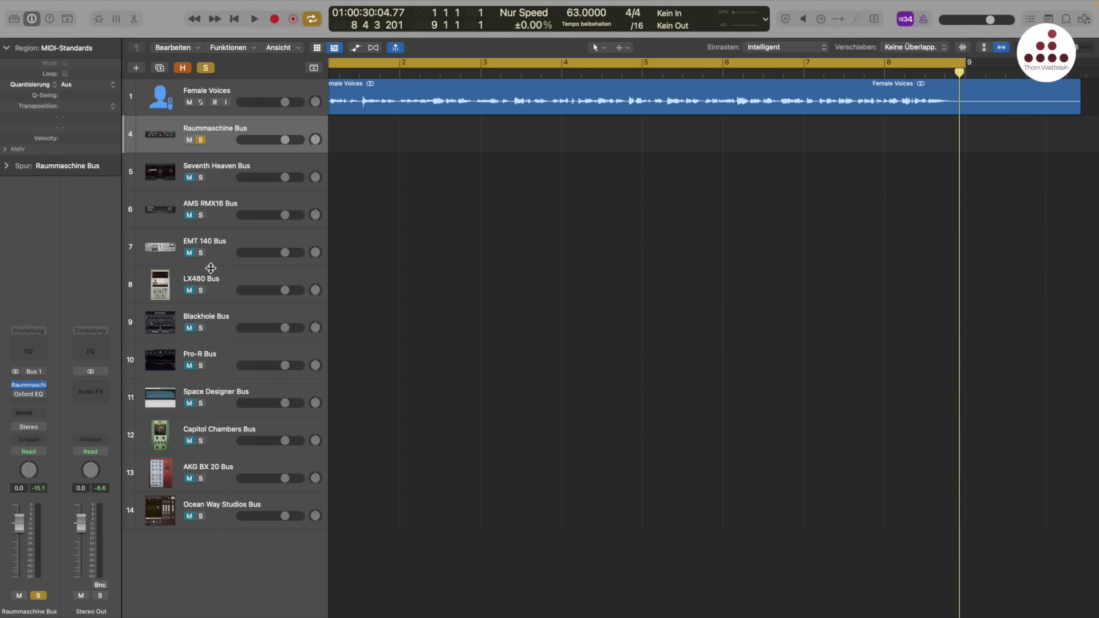
Step: View the channel strips of the LX480, Seventh Heaven, Space Designer, Capitol Chambers, AKG BX 20 and EMT 140 buses
{"action": "left_click", "coordinate": [233, 276]}
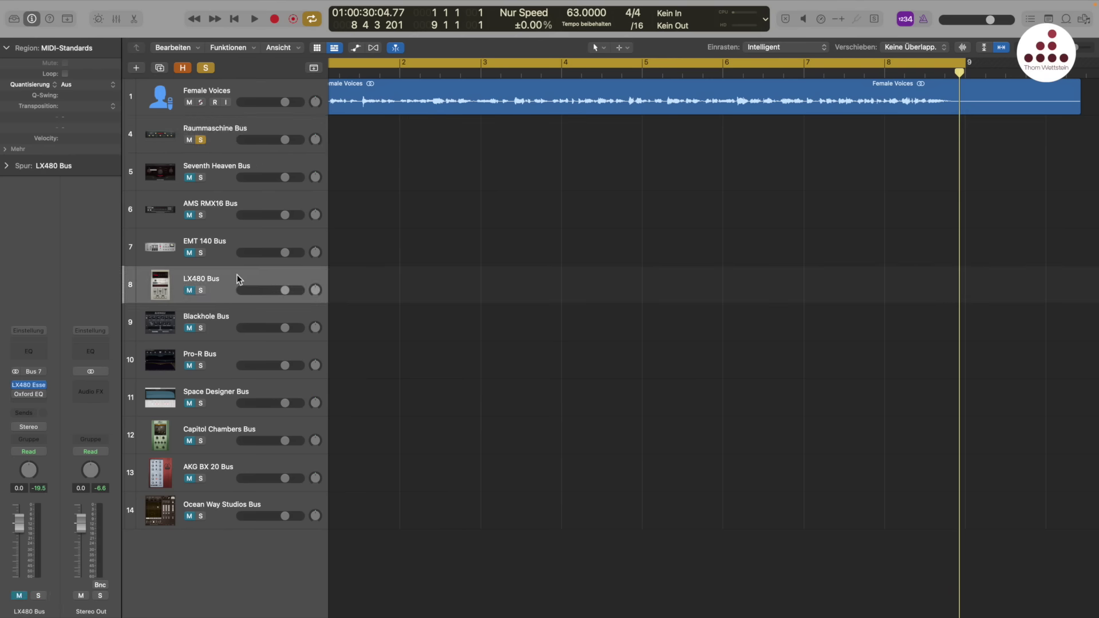
{"action": "left_click", "coordinate": [220, 164]}
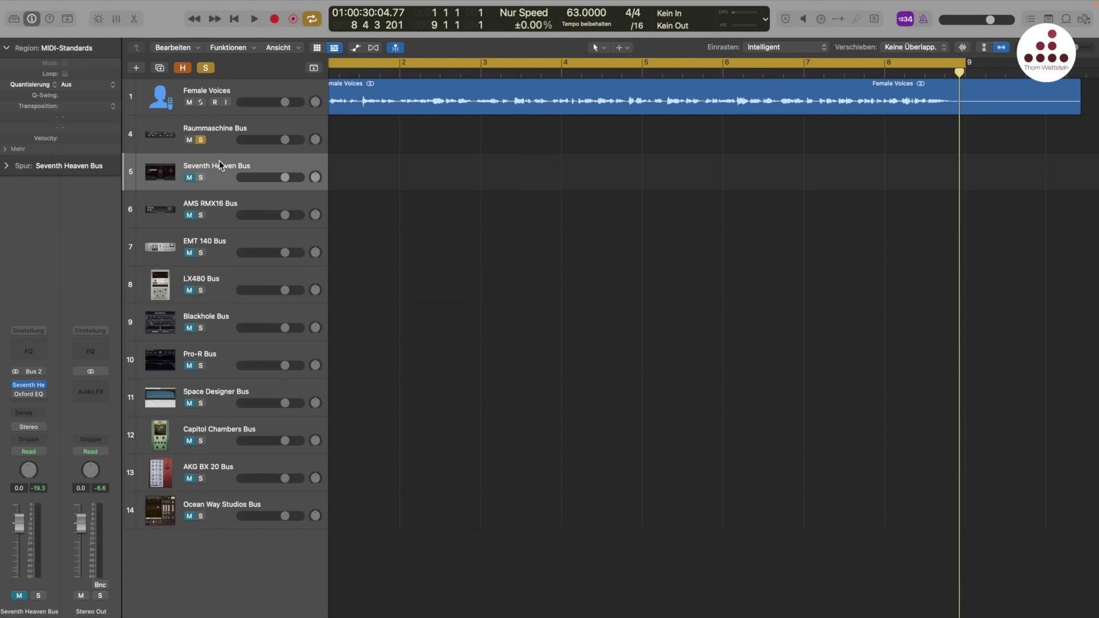
{"action": "left_click", "coordinate": [225, 404]}
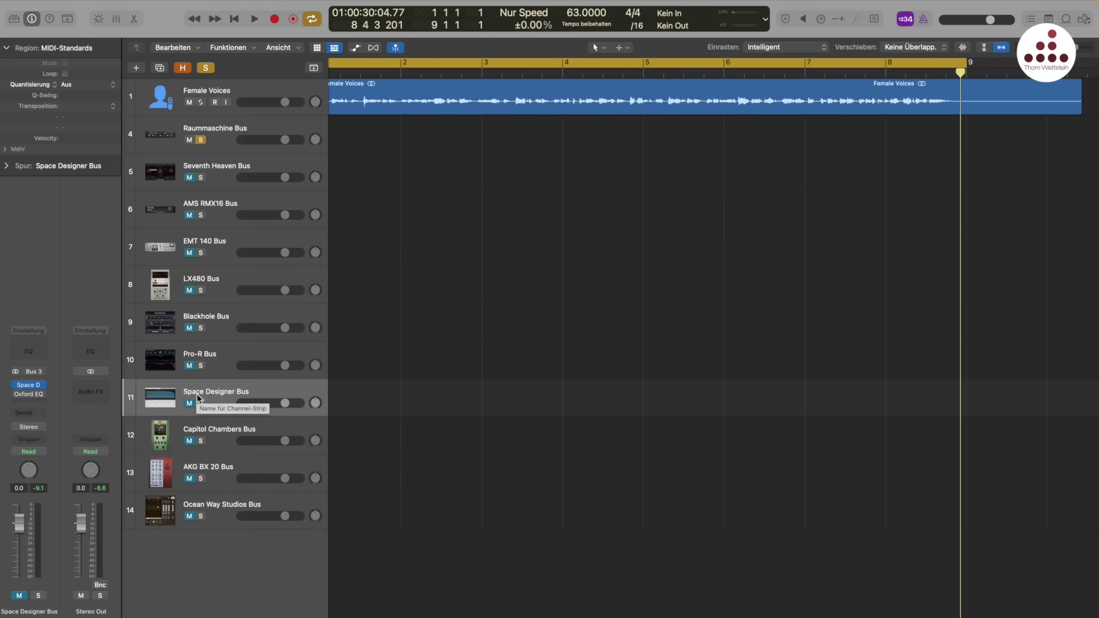
{"action": "left_click", "coordinate": [207, 430]}
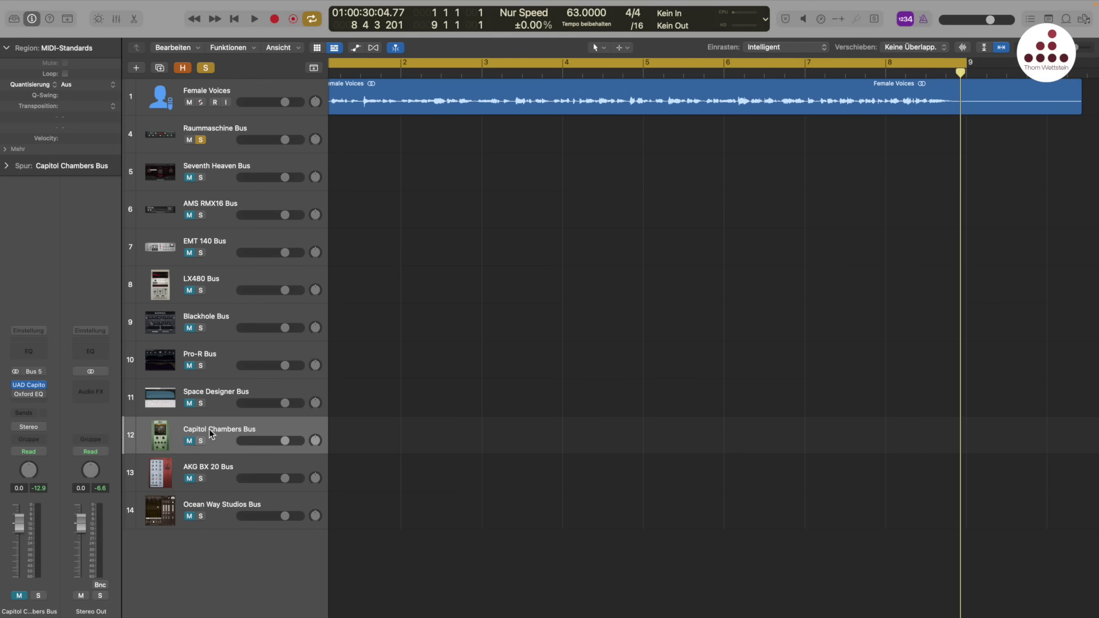
{"action": "left_click", "coordinate": [214, 472]}
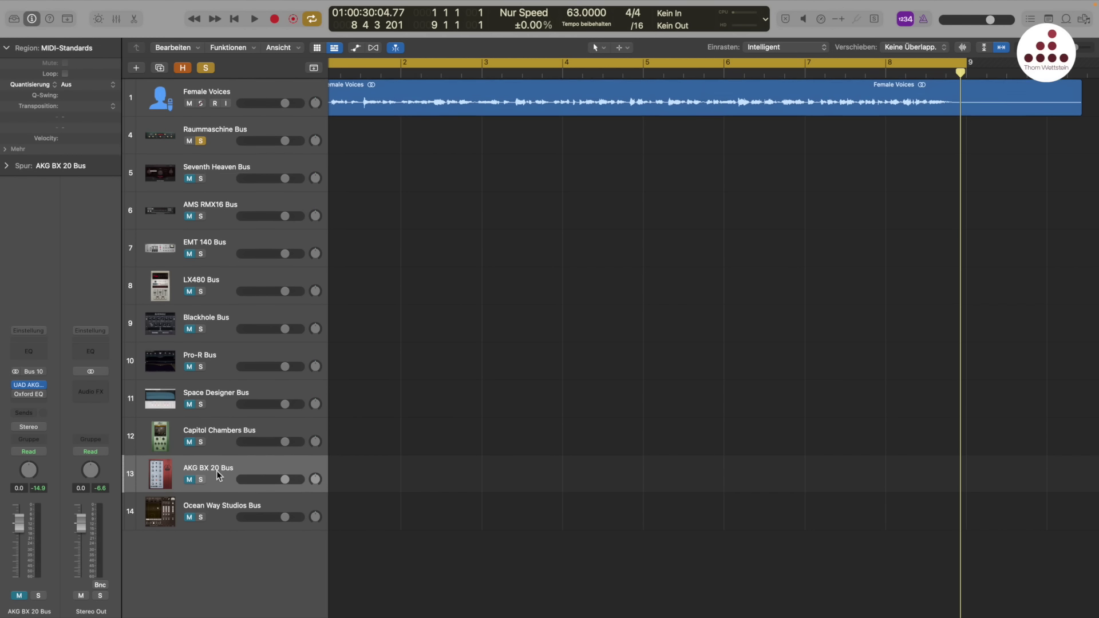
{"action": "left_click", "coordinate": [231, 245]}
Step: View the AMS RMX16 plug-in's settings and its list of reverb programs, and close the plug-in window
{"action": "left_click", "coordinate": [221, 207]}
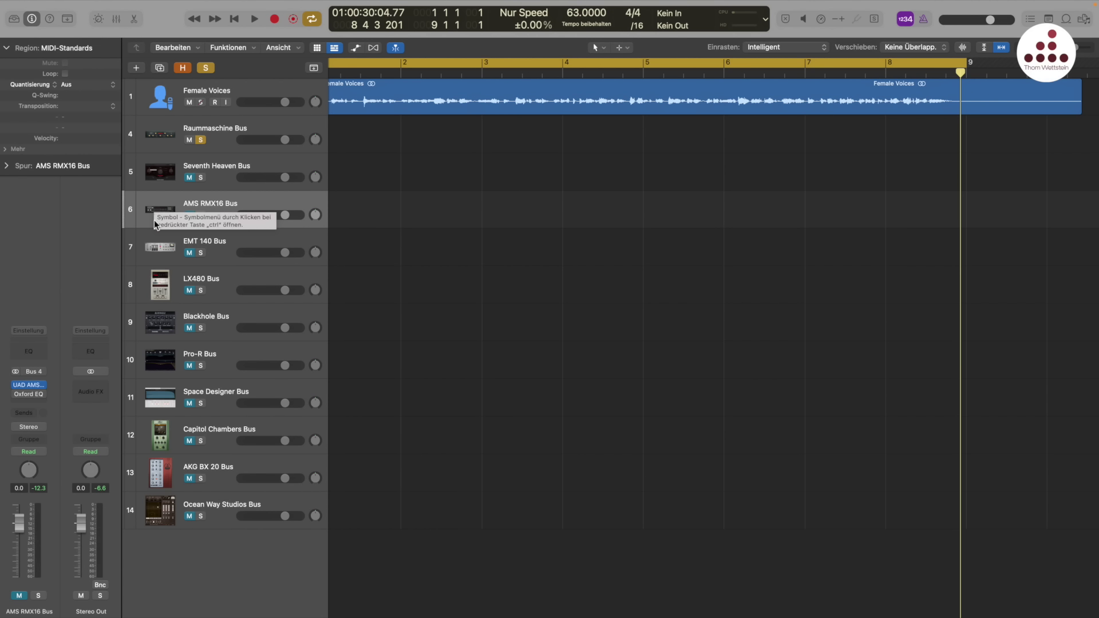
{"action": "left_click", "coordinate": [29, 385]}
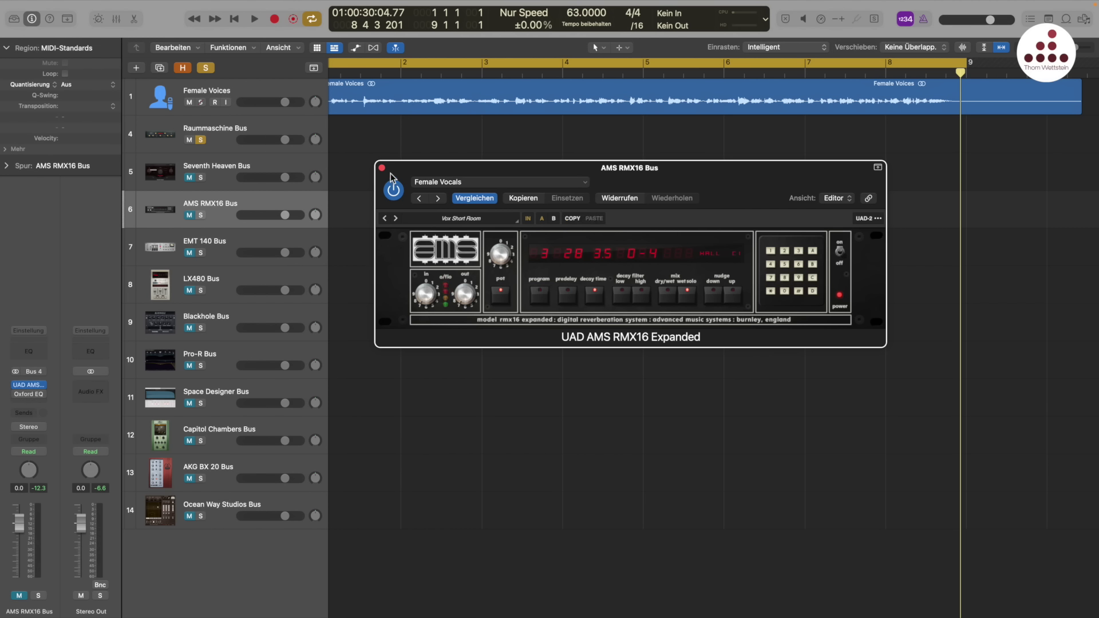
{"action": "left_click", "coordinate": [719, 259]}
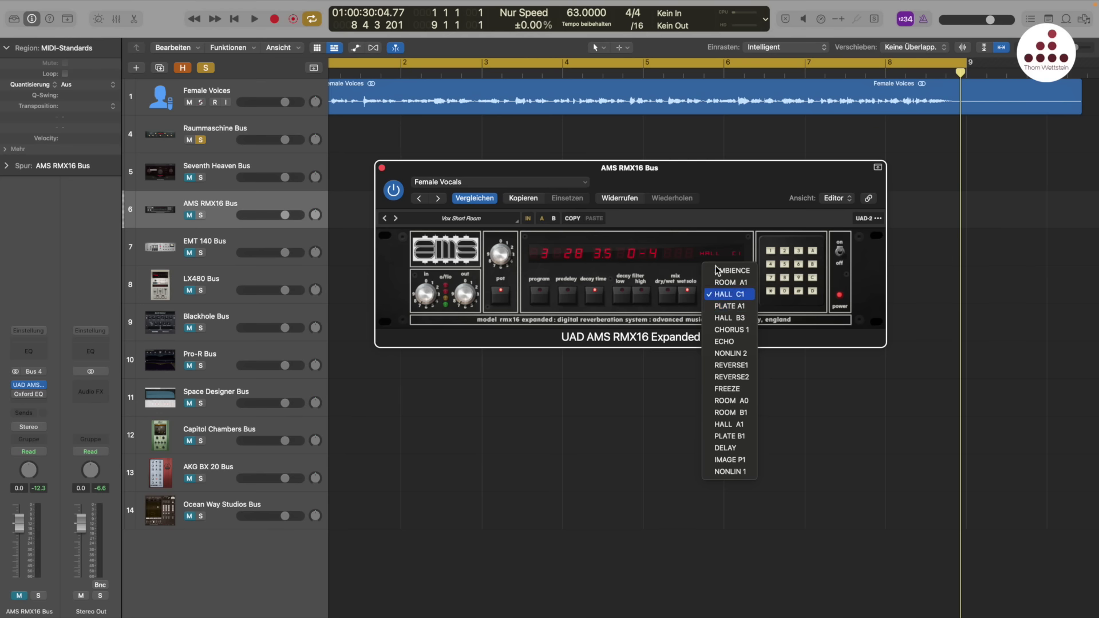
{"action": "left_click", "coordinate": [622, 174]}
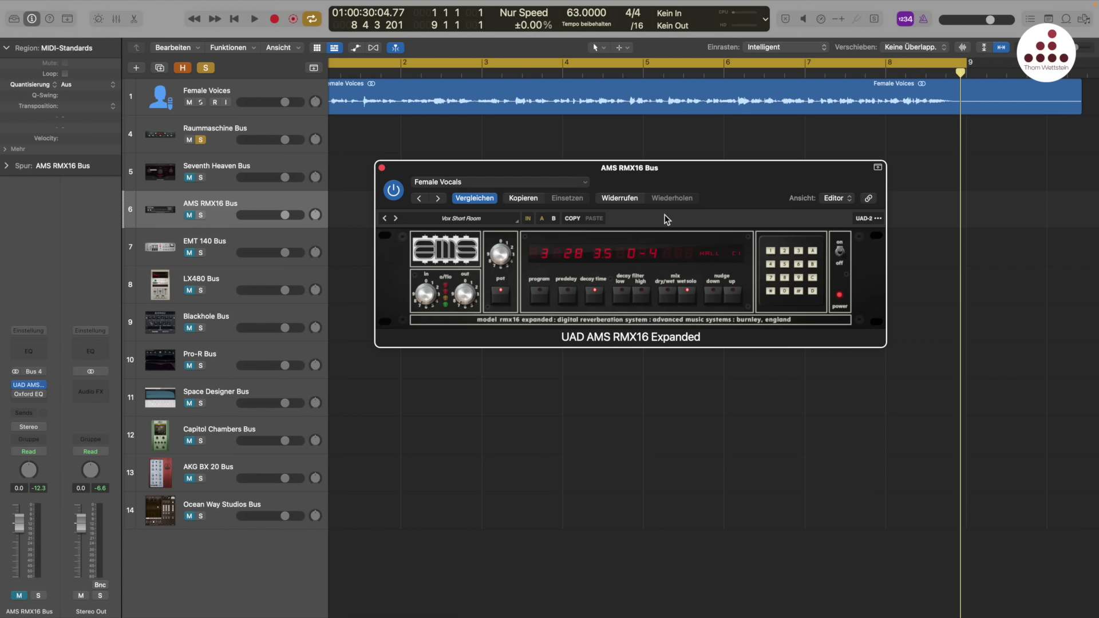
{"action": "left_click", "coordinate": [381, 167]}
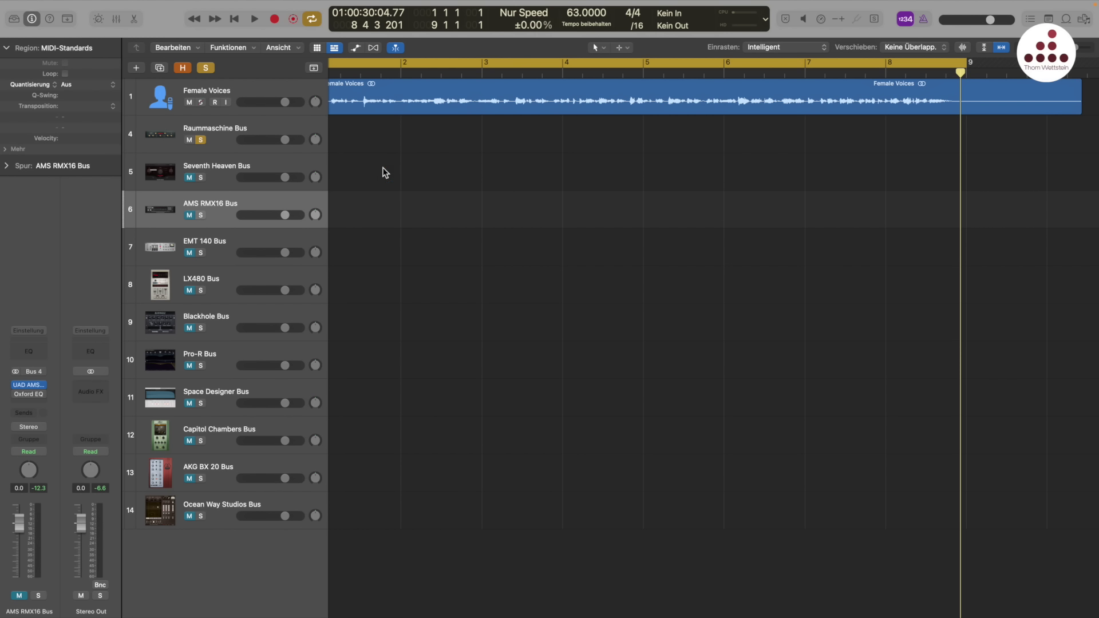
Step: Play the start of the female voices with the Seventh Heaven Bus soloed and again with the Raummaschine Bus soloed
{"action": "left_click", "coordinate": [208, 172]}
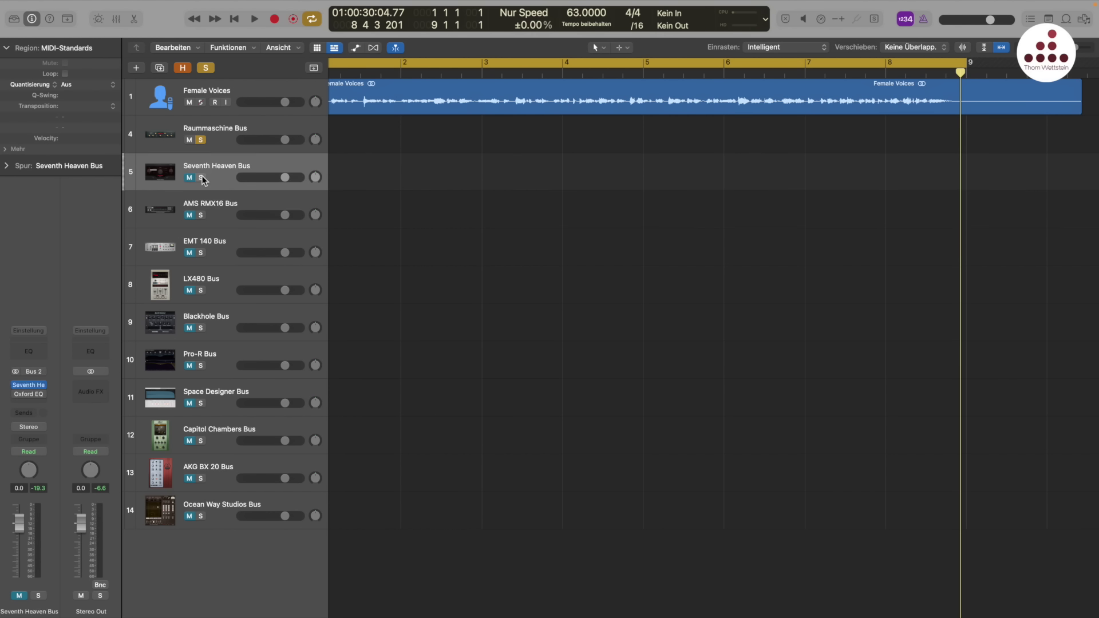
{"action": "left_click", "coordinate": [201, 177]}
{"action": "key", "text": "space"}
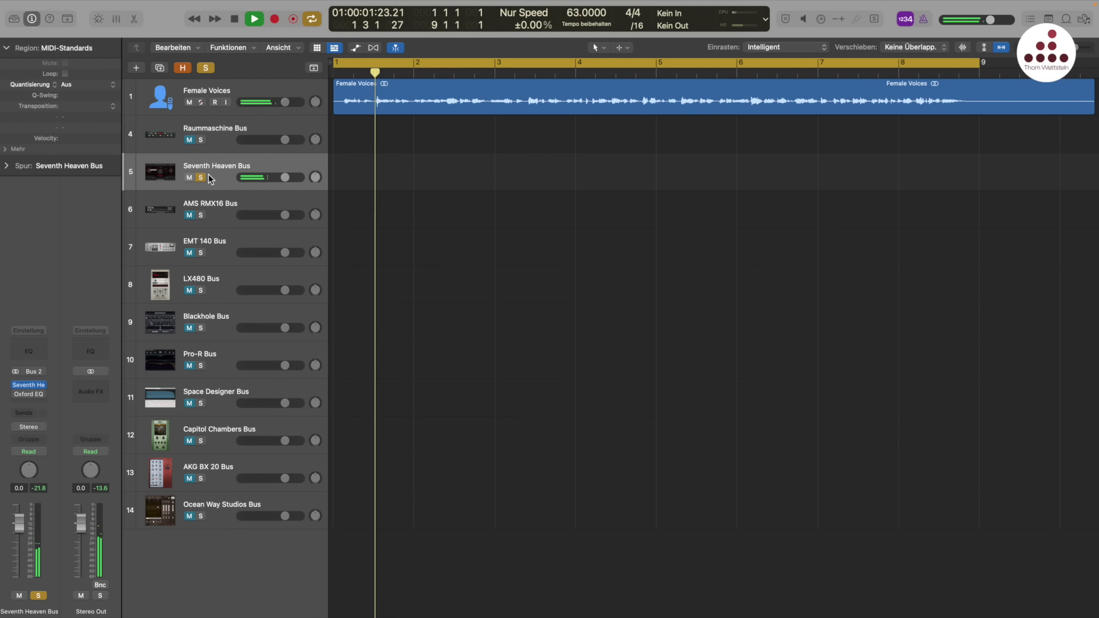
{"action": "key", "text": "space"}
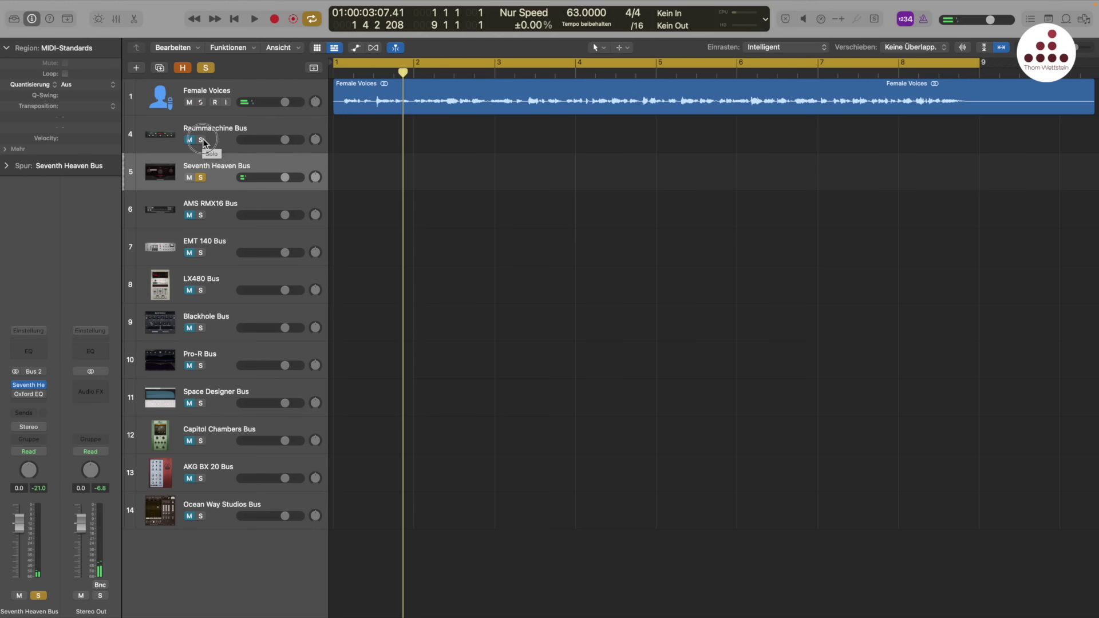
{"action": "left_click", "coordinate": [202, 140]}
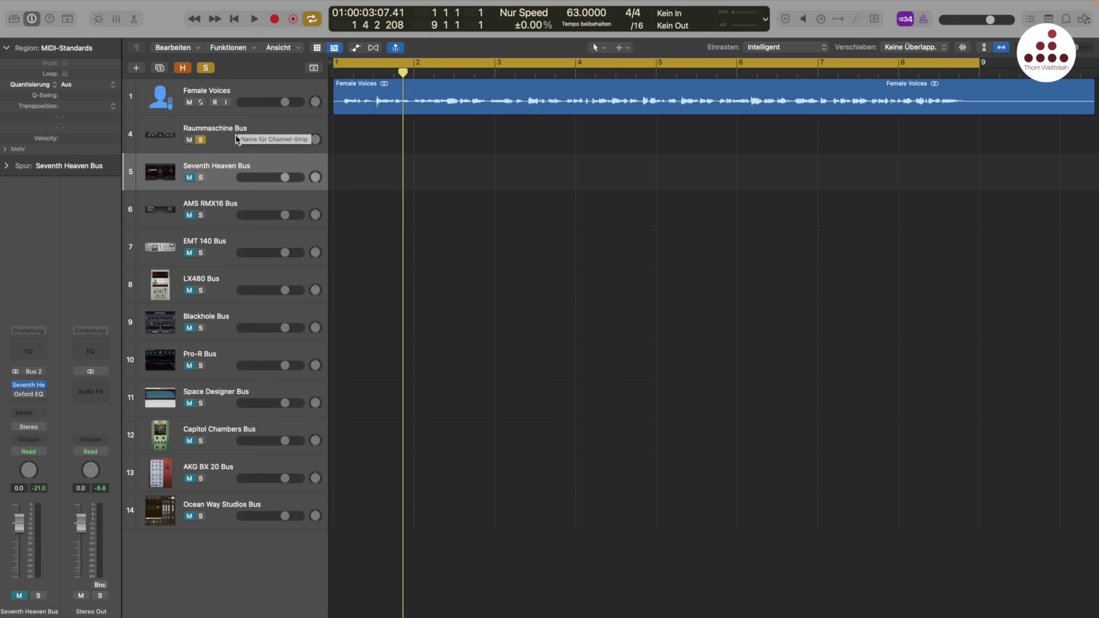
{"action": "key", "text": "space"}
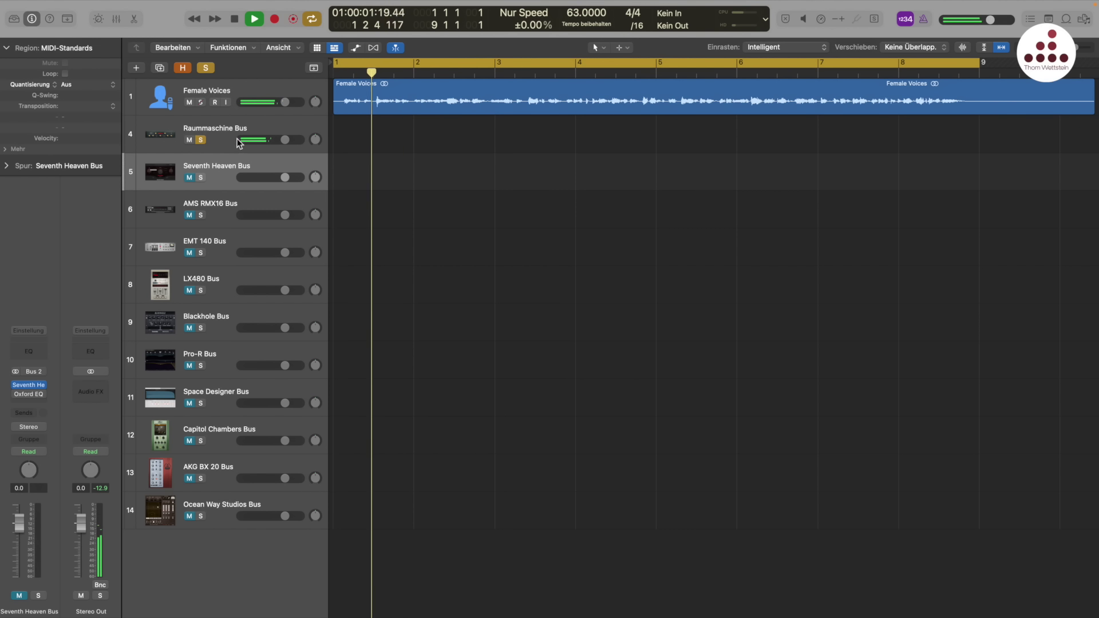
{"action": "key", "text": "space"}
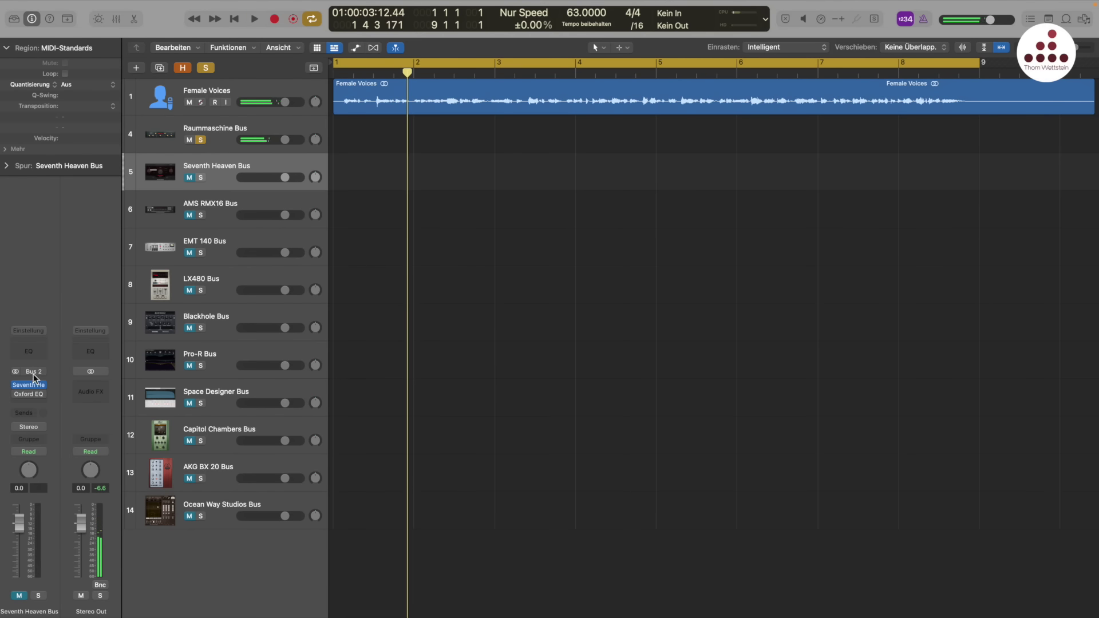
Step: Check the Seventh Heaven plug-in's settings, and set the Raummaschine plug-in's Decay to 3.21 during playback
{"action": "left_click", "coordinate": [28, 385]}
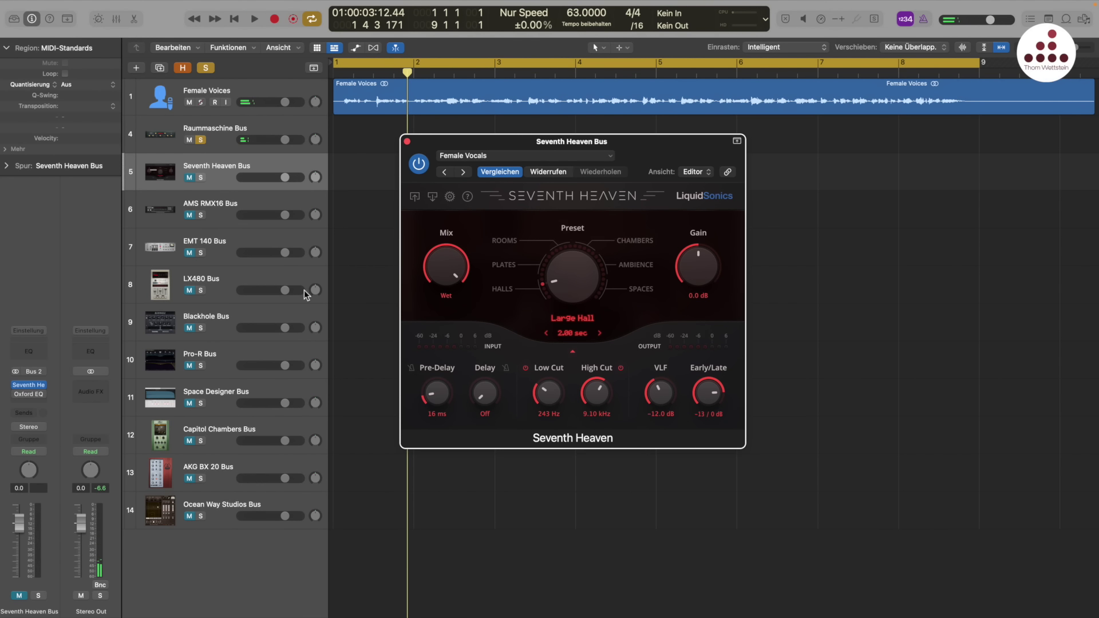
{"action": "key", "text": "super+w"}
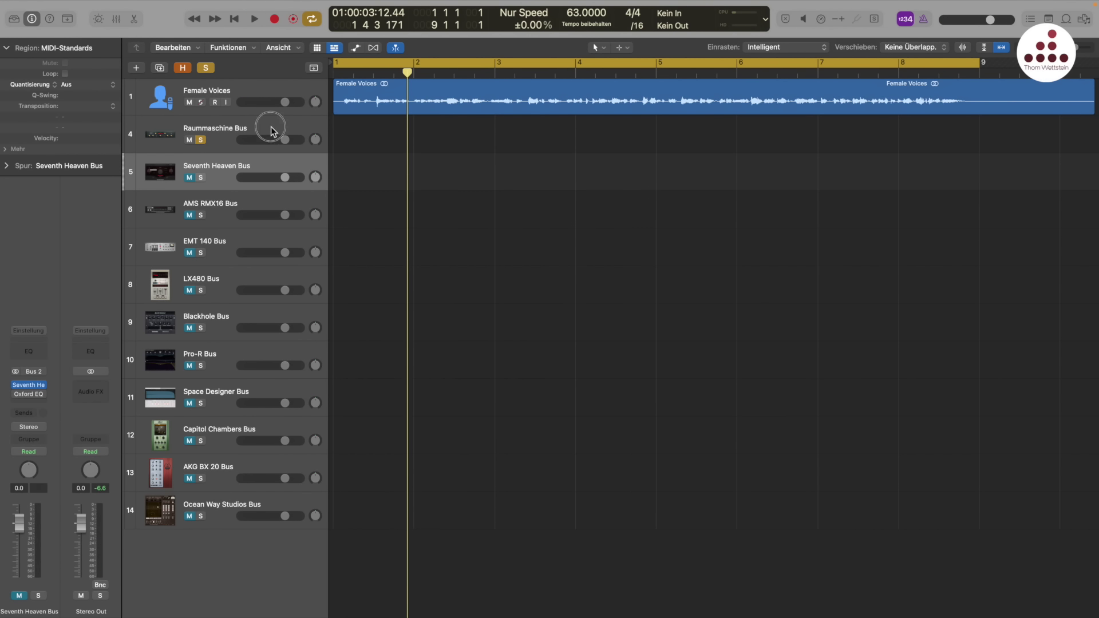
{"action": "left_click", "coordinate": [269, 135]}
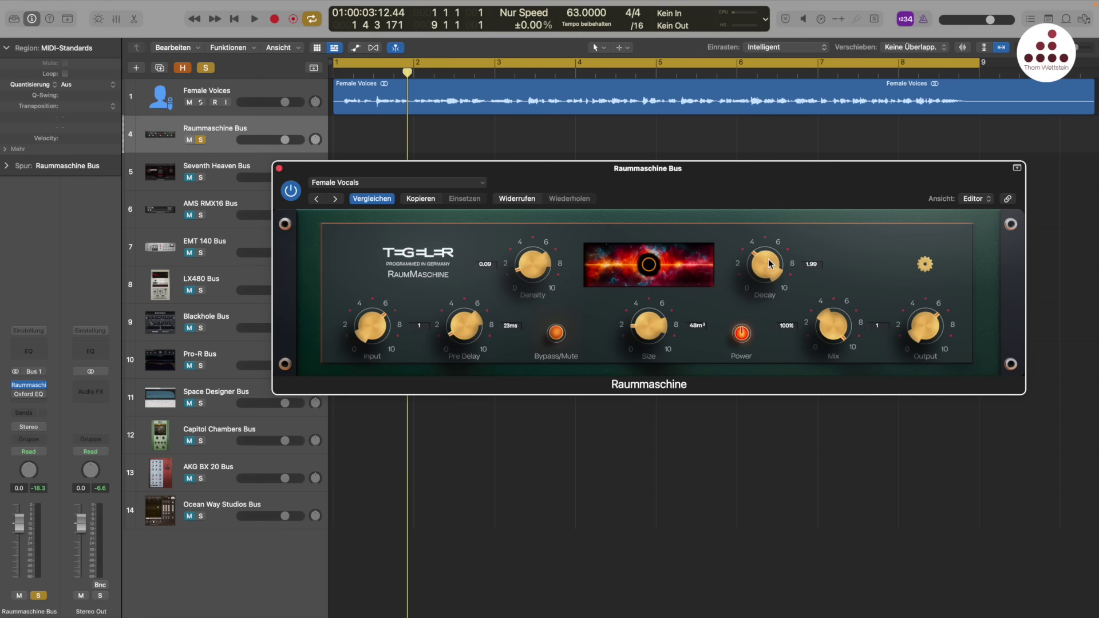
{"action": "key", "text": "space"}
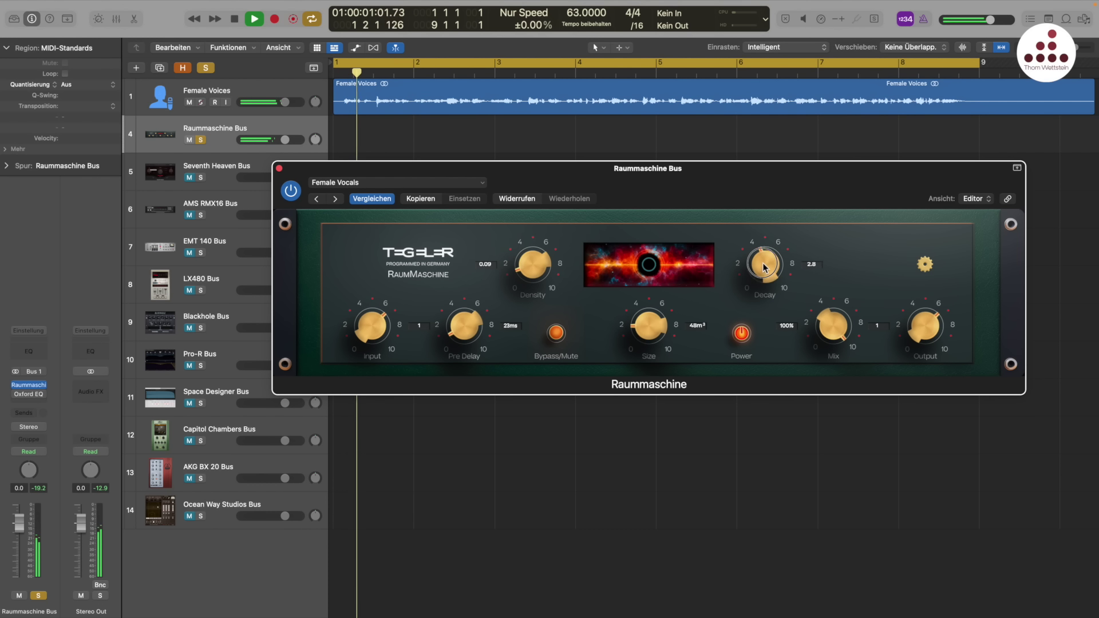
{"action": "left_click_drag", "start_coordinate": [762, 272], "coordinate": [768, 265]}
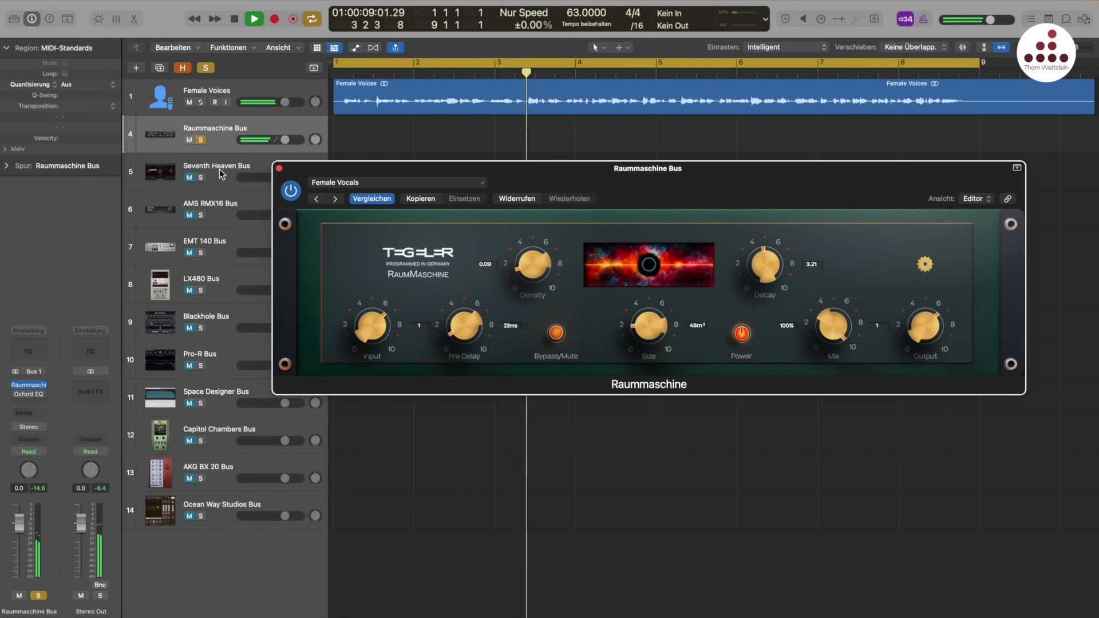
Step: Compare the two reverbs by switching the solo to the Seventh Heaven Bus and back to the Raummaschine Bus during playback
{"action": "left_click", "coordinate": [201, 177]}
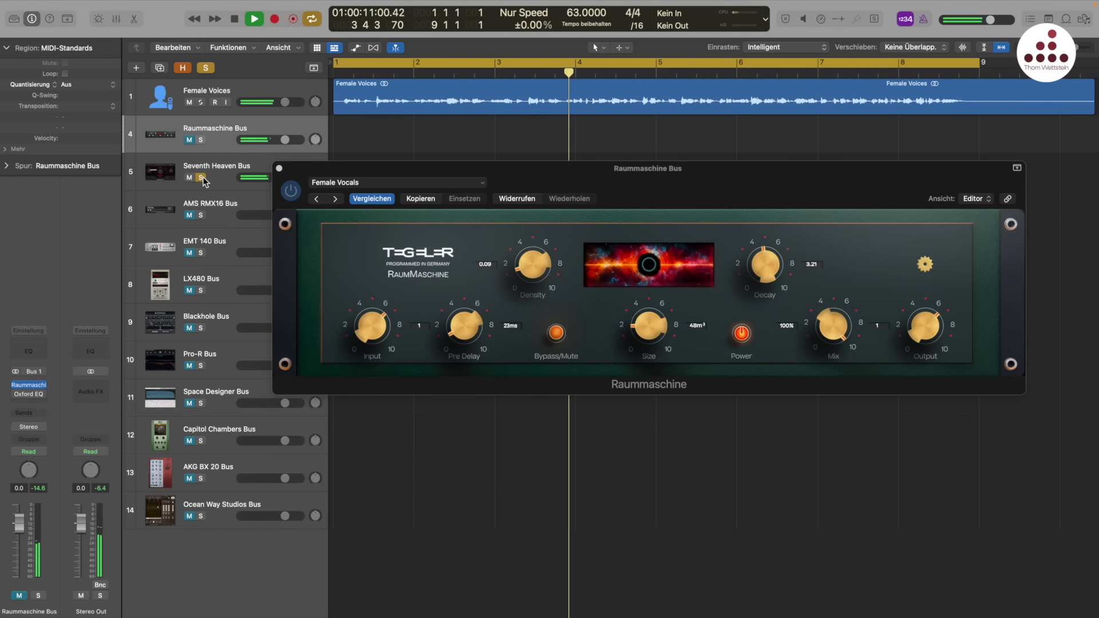
{"action": "left_click", "coordinate": [201, 140]}
{"action": "left_click", "coordinate": [201, 140]}
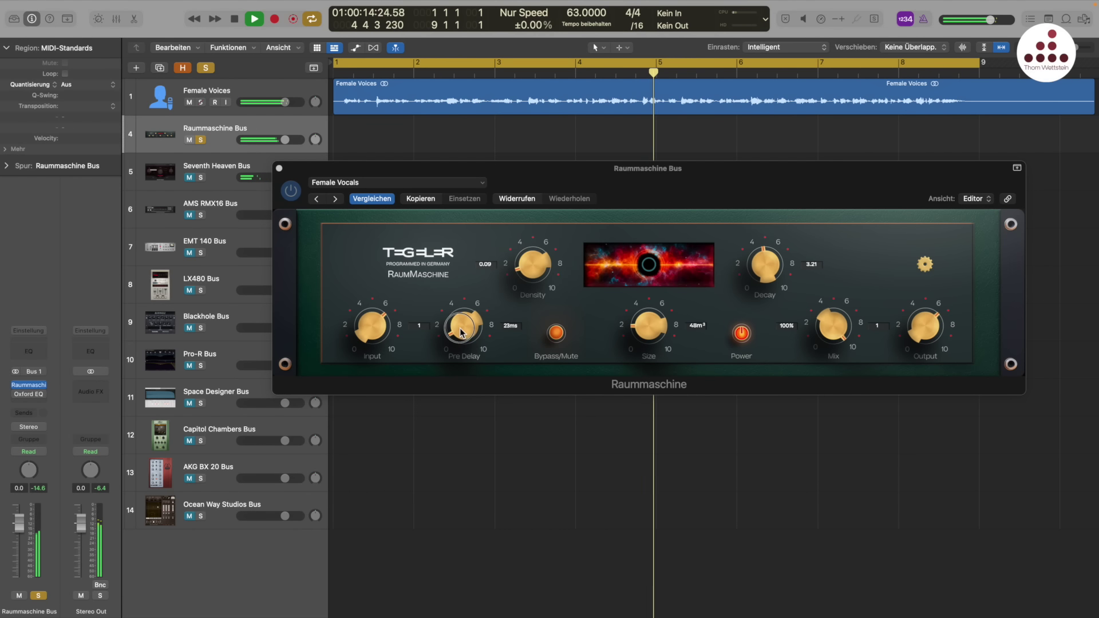
Step: Set the Raummaschine plug-in's Pre Delay to 30 ms, stop playback and close the plug-in window
{"action": "left_click_drag", "start_coordinate": [478, 329], "coordinate": [461, 334]}
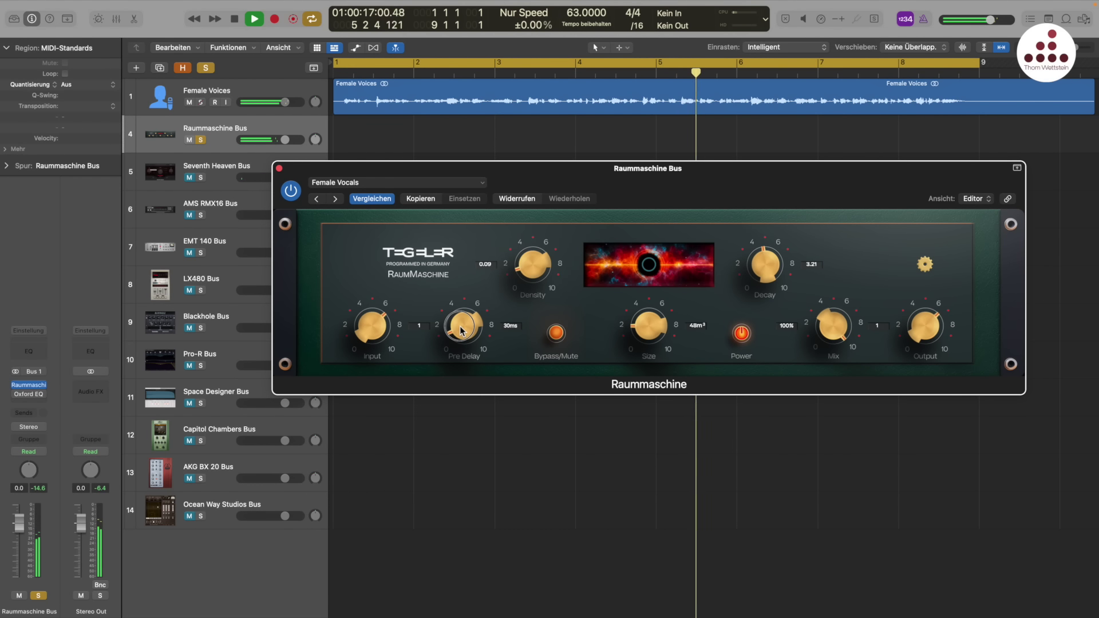
{"action": "left_click_drag", "start_coordinate": [564, 182], "coordinate": [568, 181]}
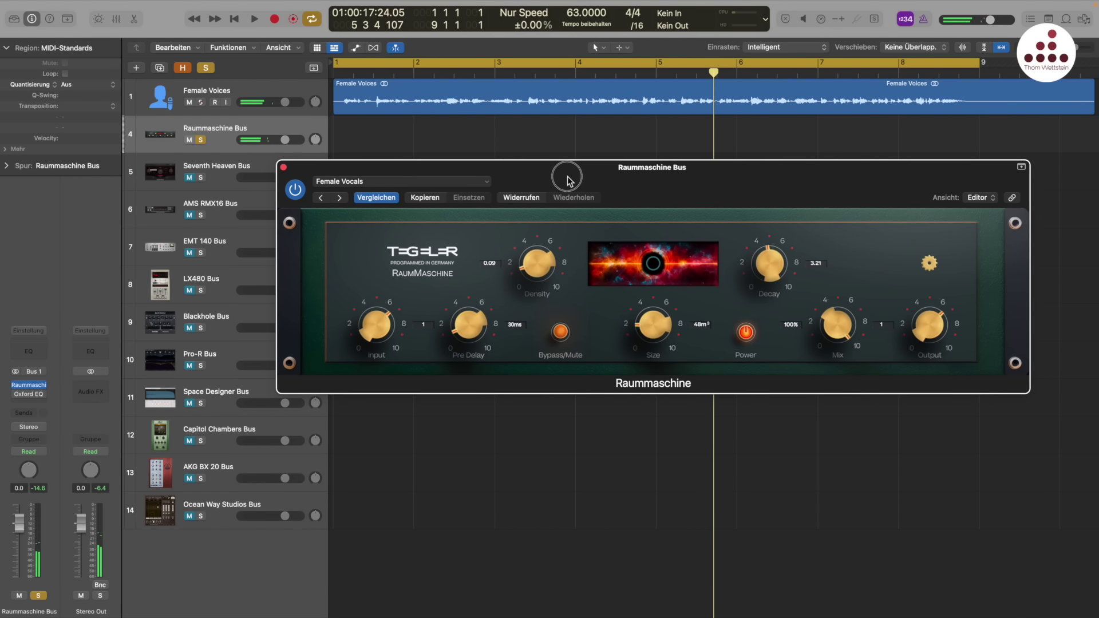
{"action": "left_click", "coordinate": [284, 168]}
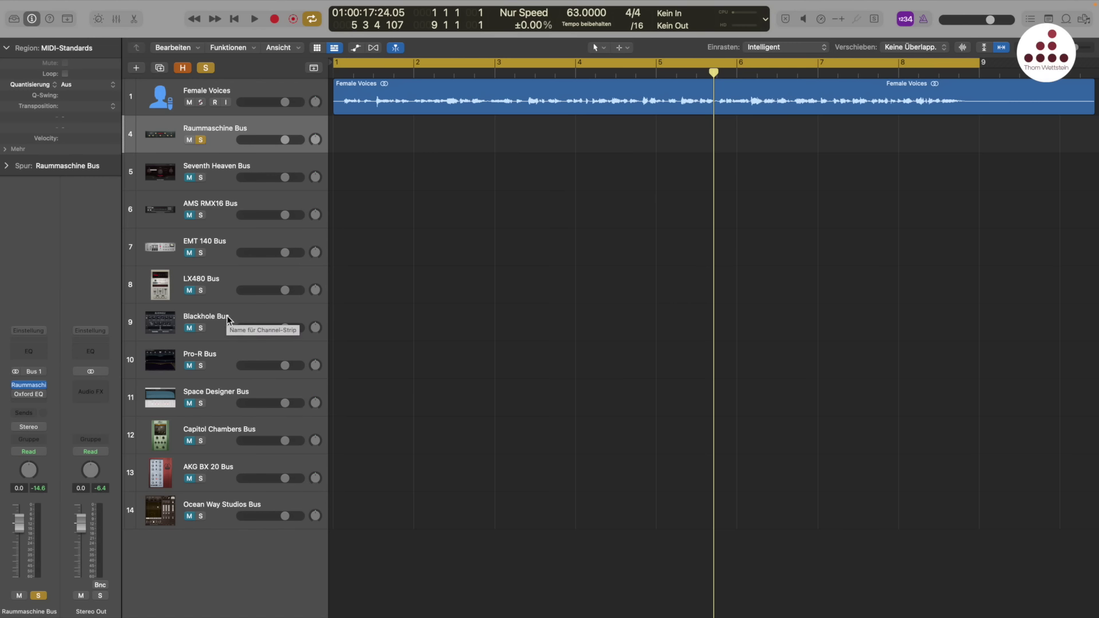
Step: View the channel strips of the AKG BX 20, Space Designer, Pro-R, Seventh Heaven and Ocean Way Studios buses
{"action": "left_click", "coordinate": [233, 462]}
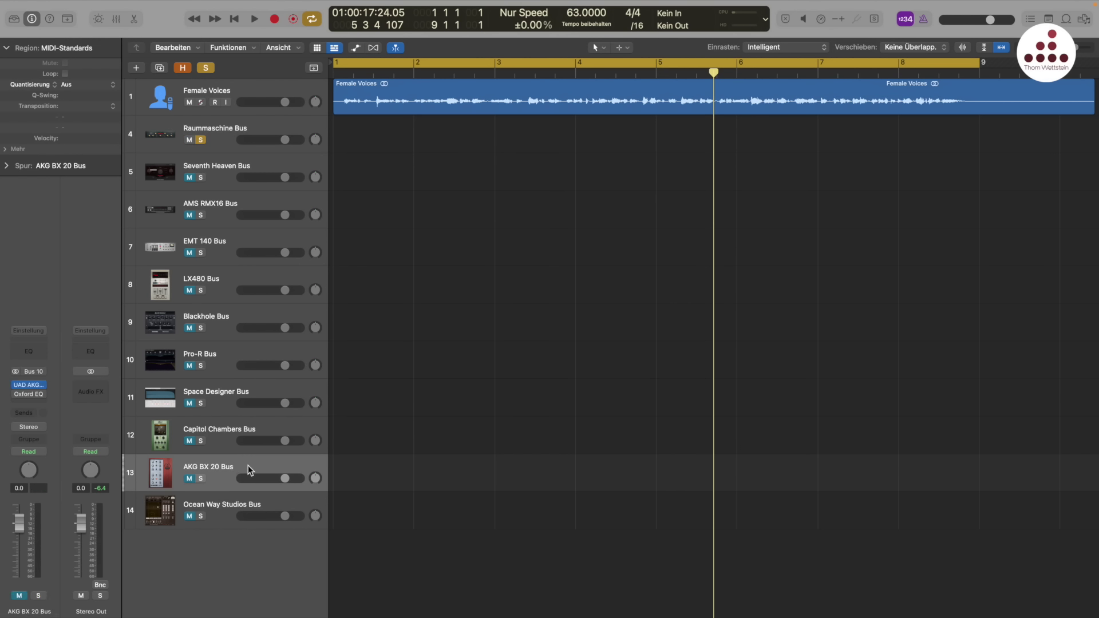
{"action": "left_click", "coordinate": [218, 386]}
{"action": "left_click", "coordinate": [221, 356]}
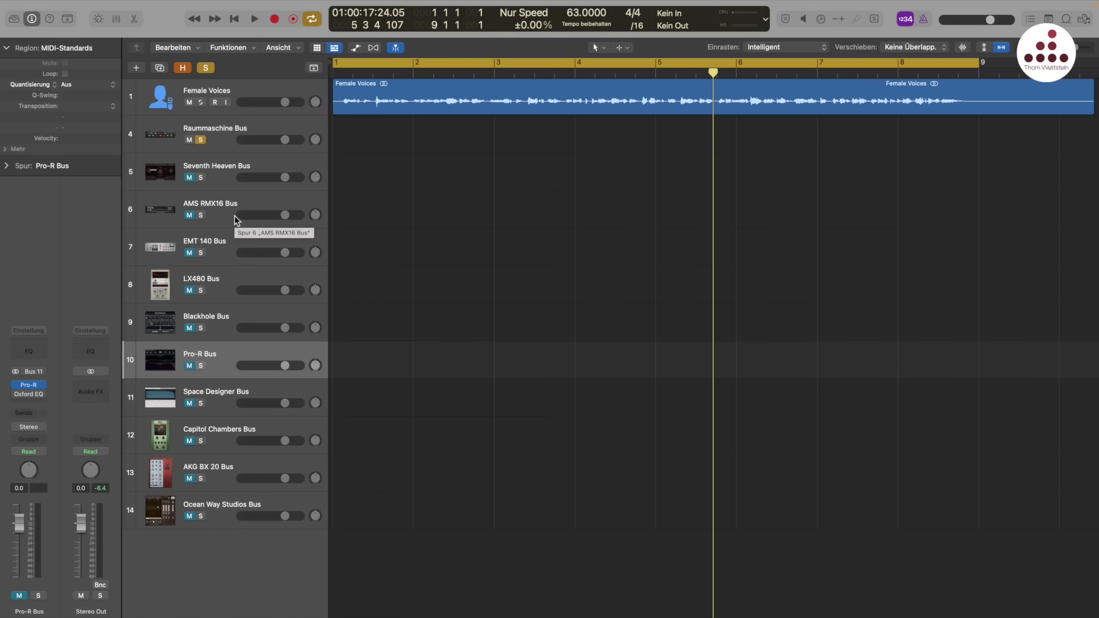
{"action": "left_click", "coordinate": [215, 180]}
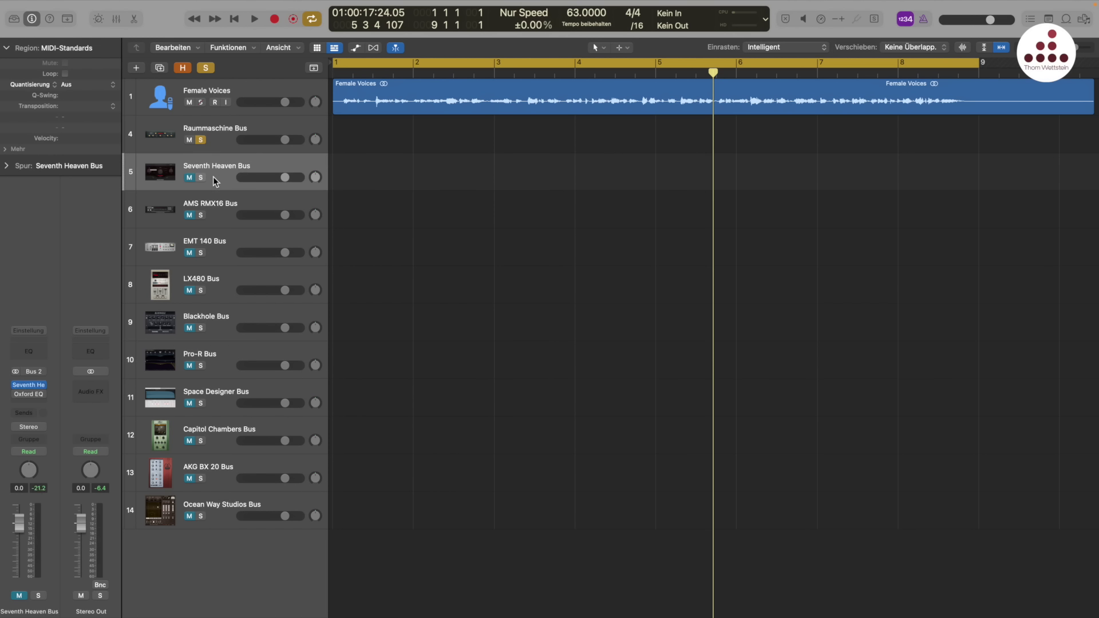
{"action": "left_click", "coordinate": [218, 517]}
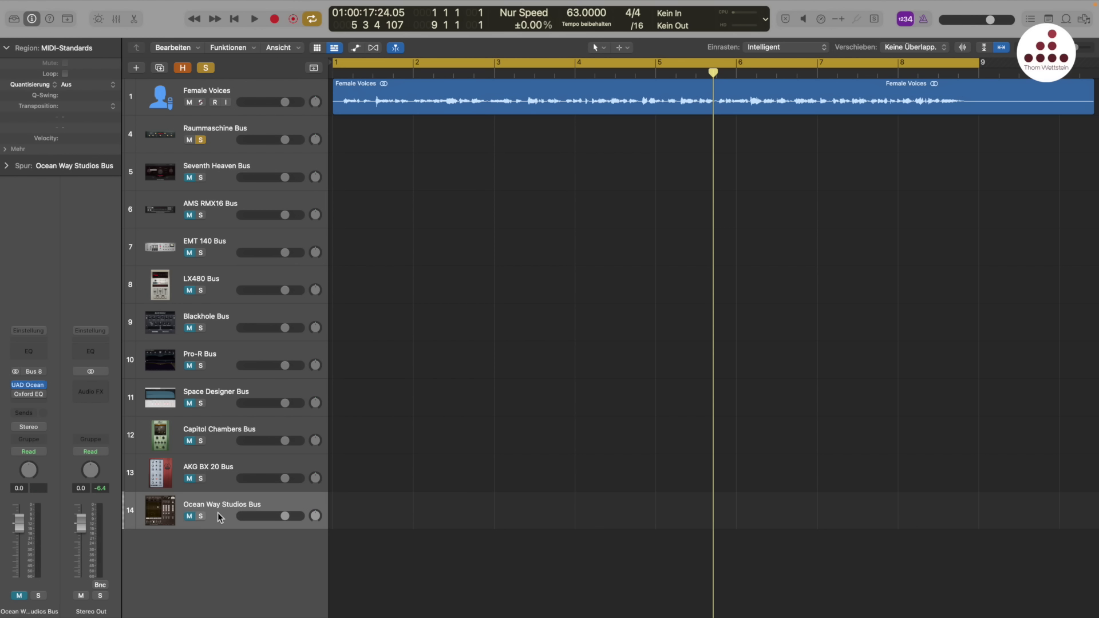